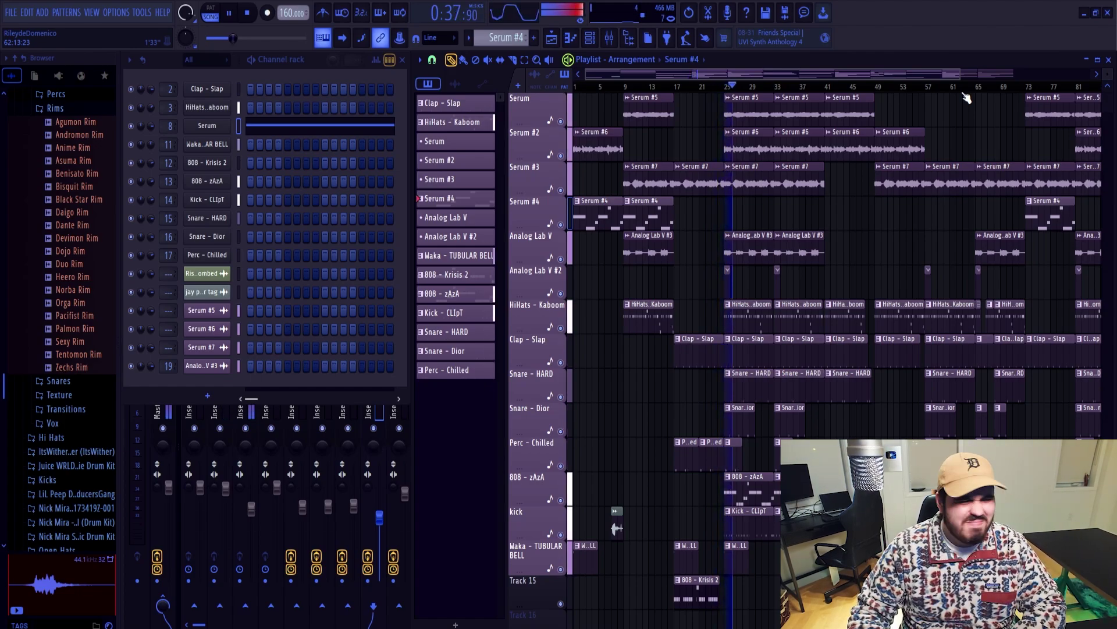
# Turn grid snapping off and shift the riser clip on Track 17 slightly later so its peak ends at bar 25.
pyautogui.click(254, 13)
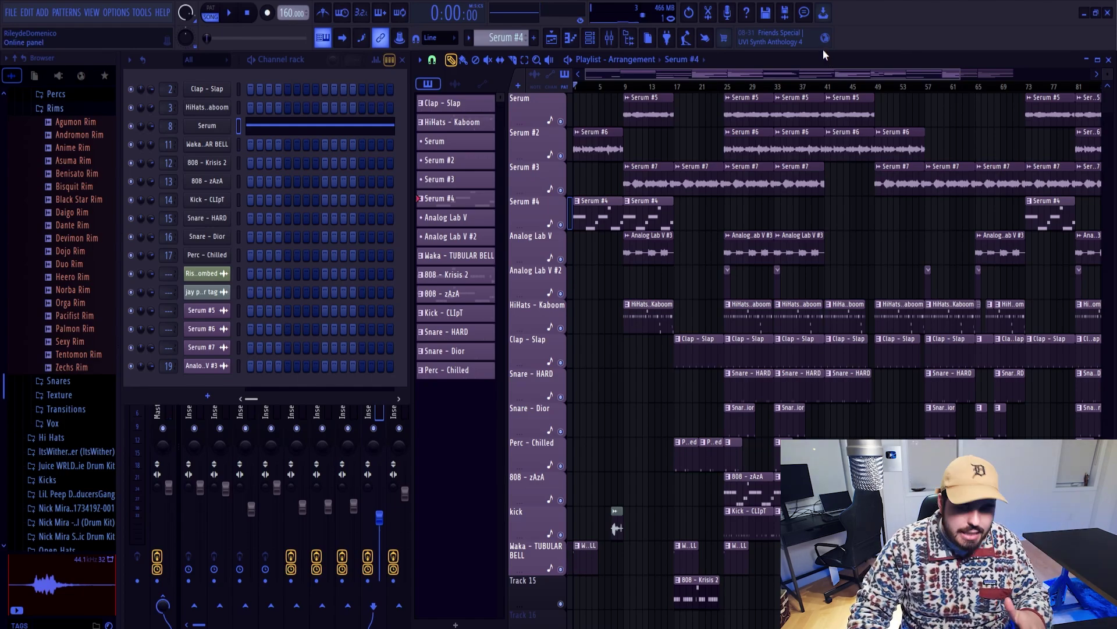
pyautogui.scroll(-3, 720, 400)
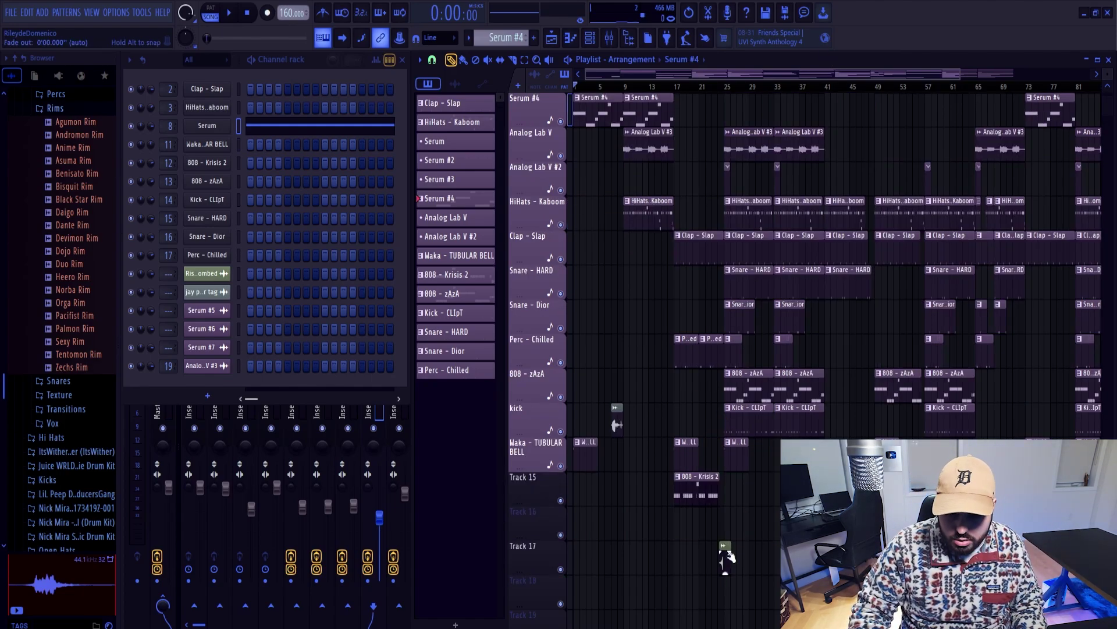
pyautogui.scroll(10, 726, 553)
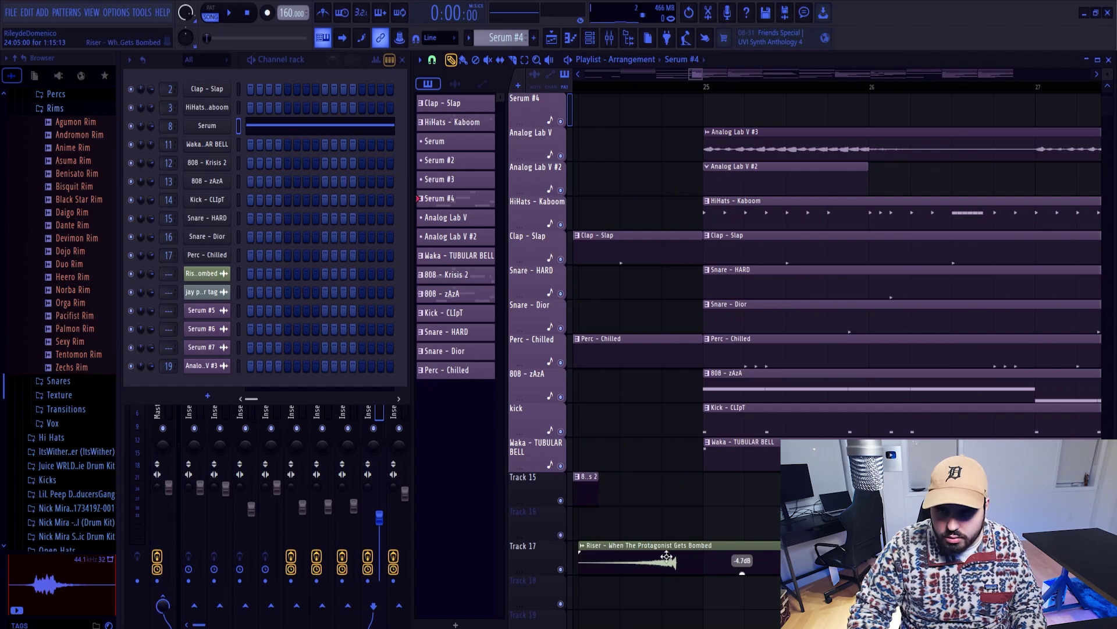
pyautogui.click(432, 60)
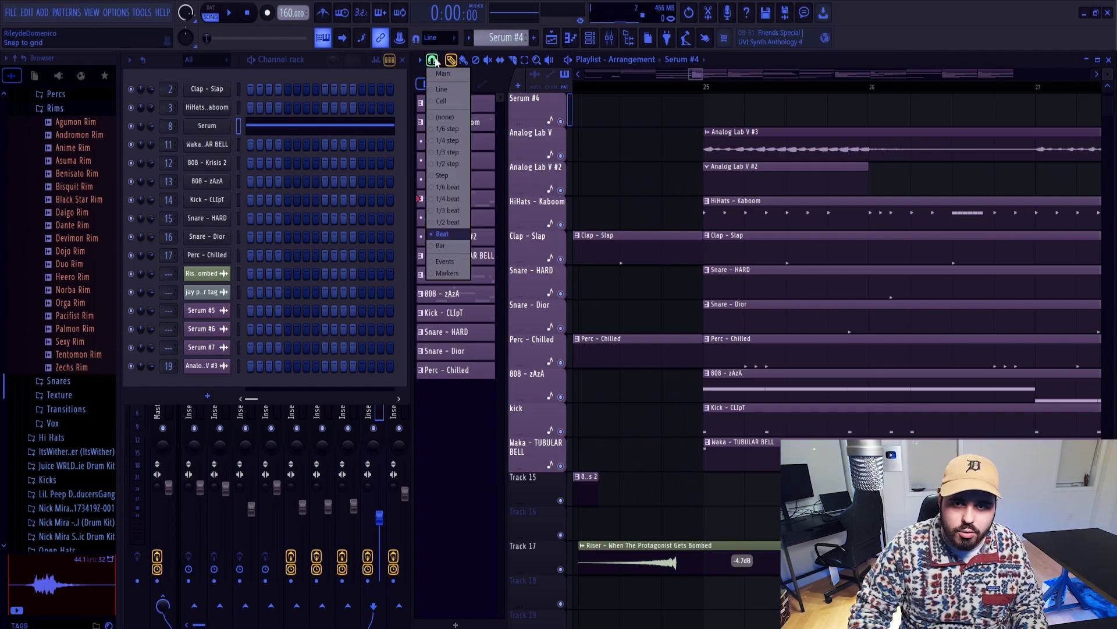
pyautogui.click(451, 117)
pyautogui.scroll(3, 699, 499)
pyautogui.scroll(3, 706, 560)
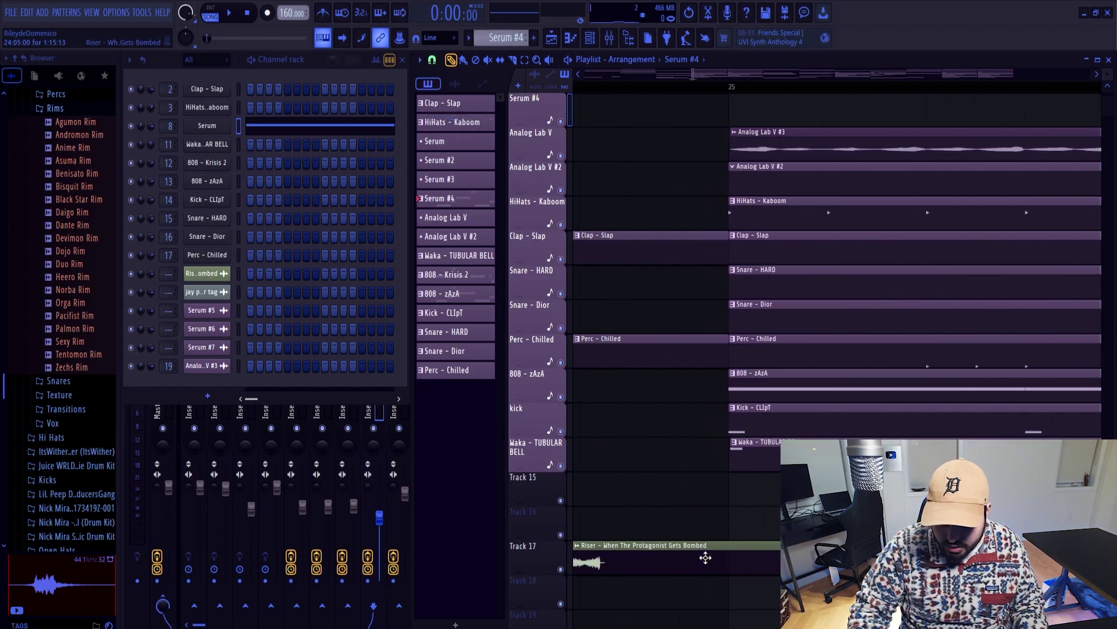
pyautogui.moveTo(705, 558); pyautogui.dragTo(831, 550)
pyautogui.scroll(3, 725, 533)
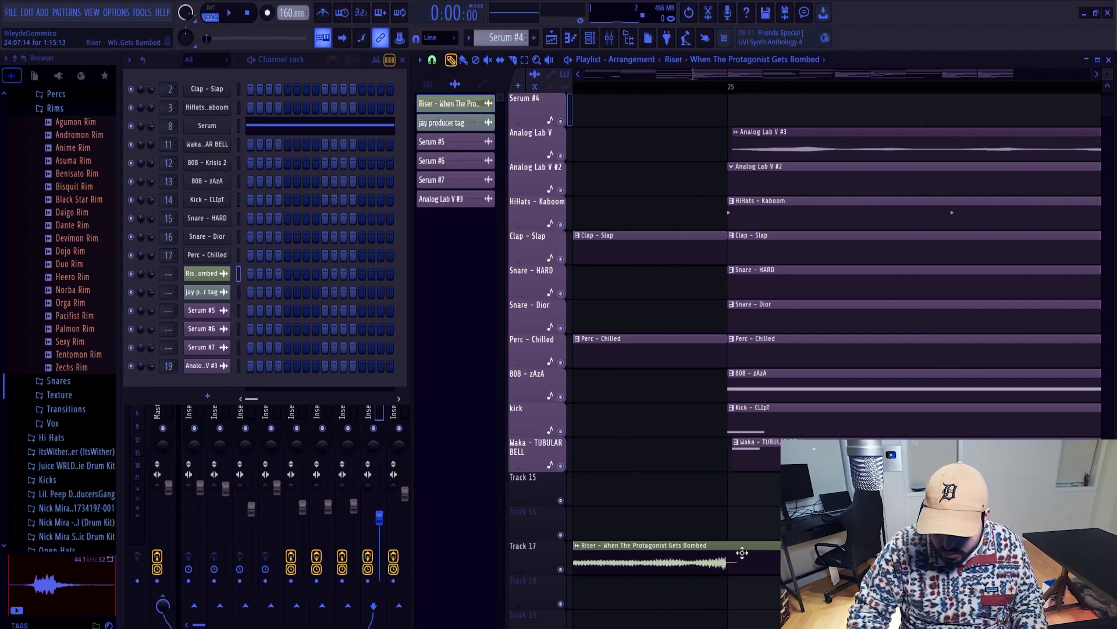
pyautogui.scroll(-6, 690, 481)
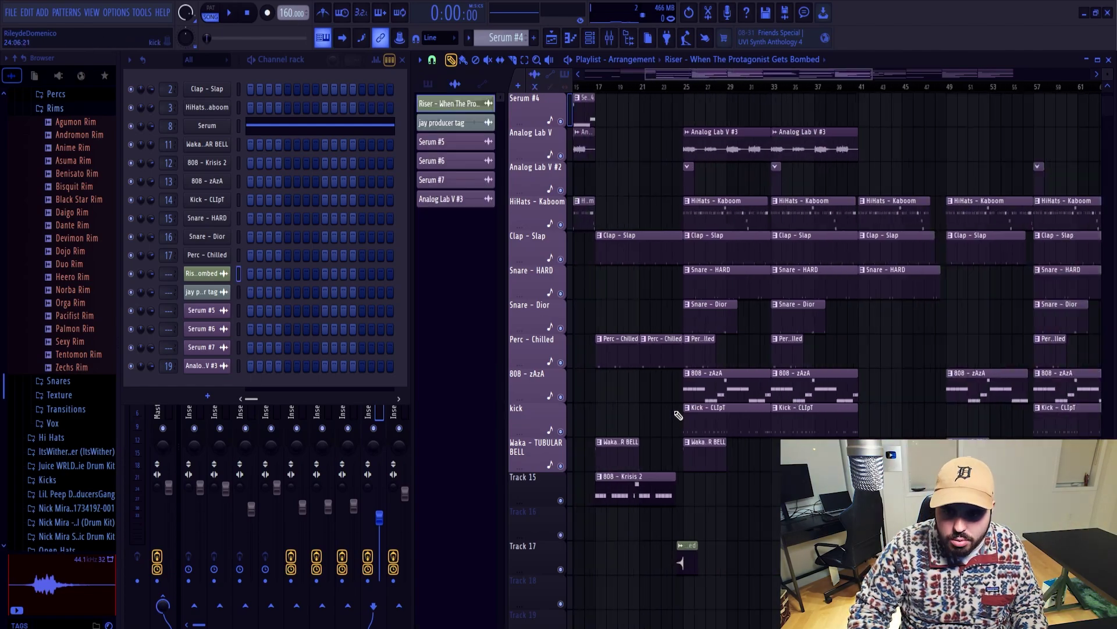
# Restore playlist snapping to Beat and play the arrangement from just before bar 25 to check the riser.
pyautogui.click(669, 88)
pyautogui.click(432, 59)
pyautogui.click(459, 232)
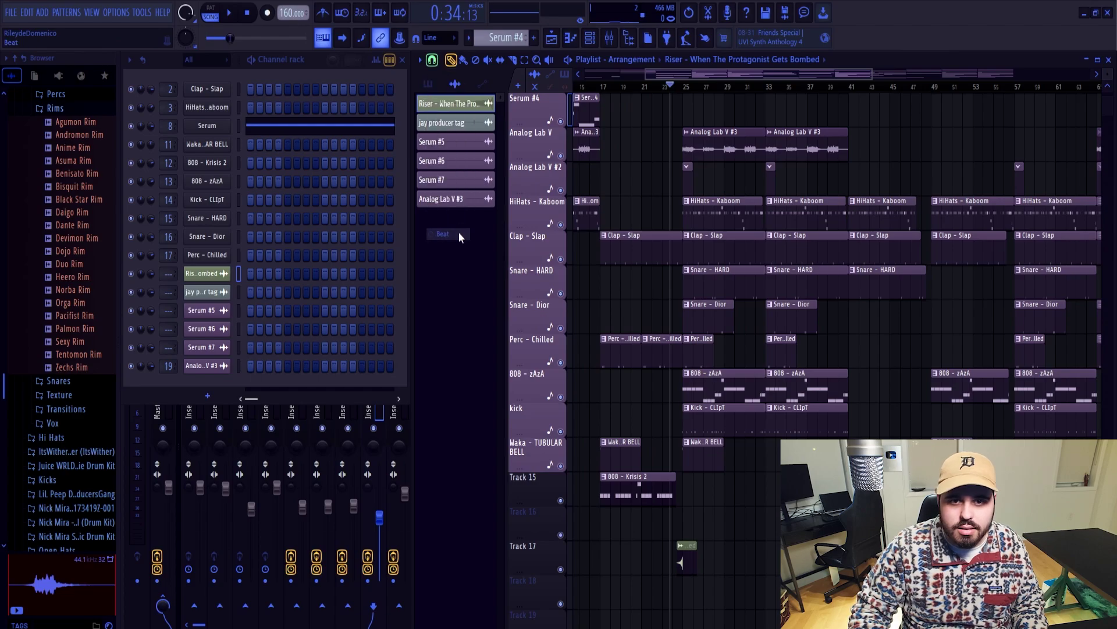
pyautogui.press('space')
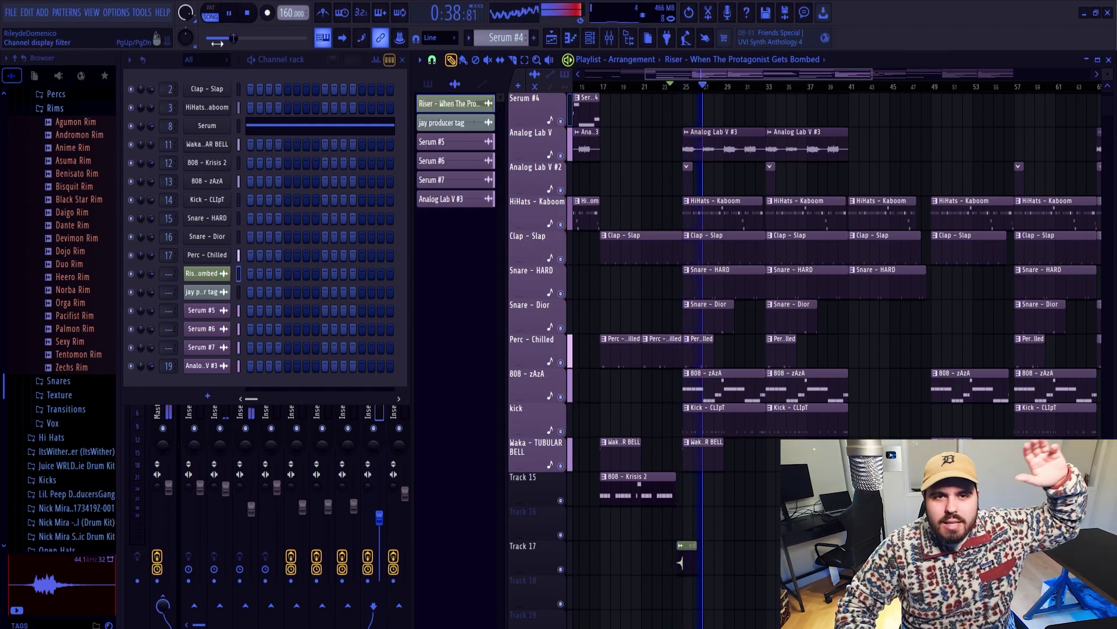
pyautogui.click(256, 13)
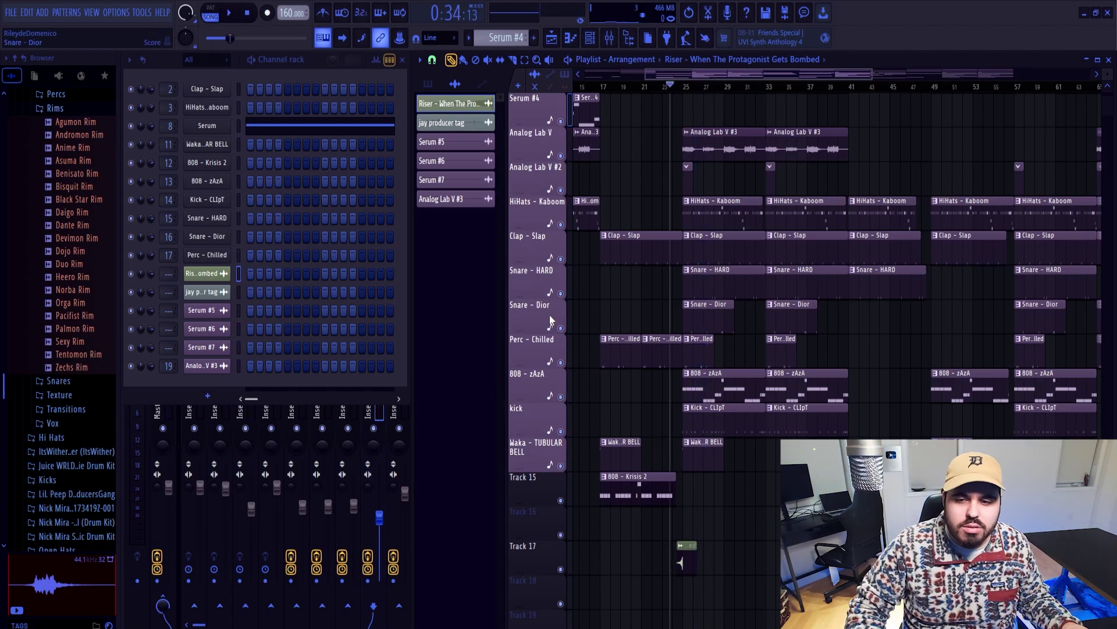
# Play the arrangement briefly from bar 17, where the 808 - Krisis 2 pattern starts.
pyautogui.scroll(3, 634, 454)
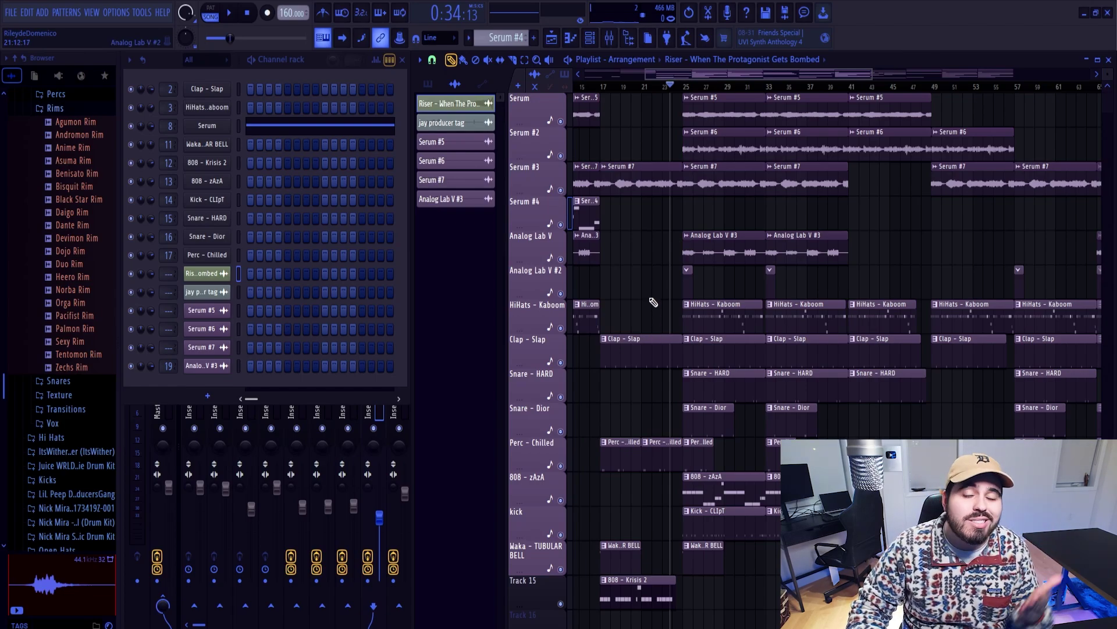
pyautogui.scroll(-2, 643, 536)
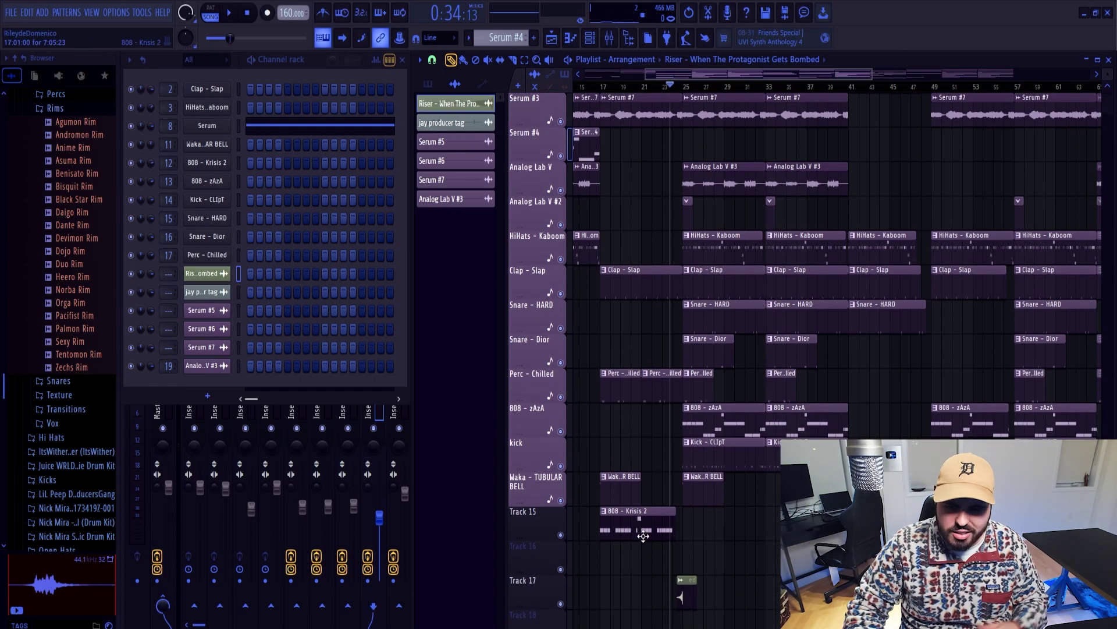
pyautogui.moveTo(610, 91); pyautogui.dragTo(604, 92)
pyautogui.press('space')
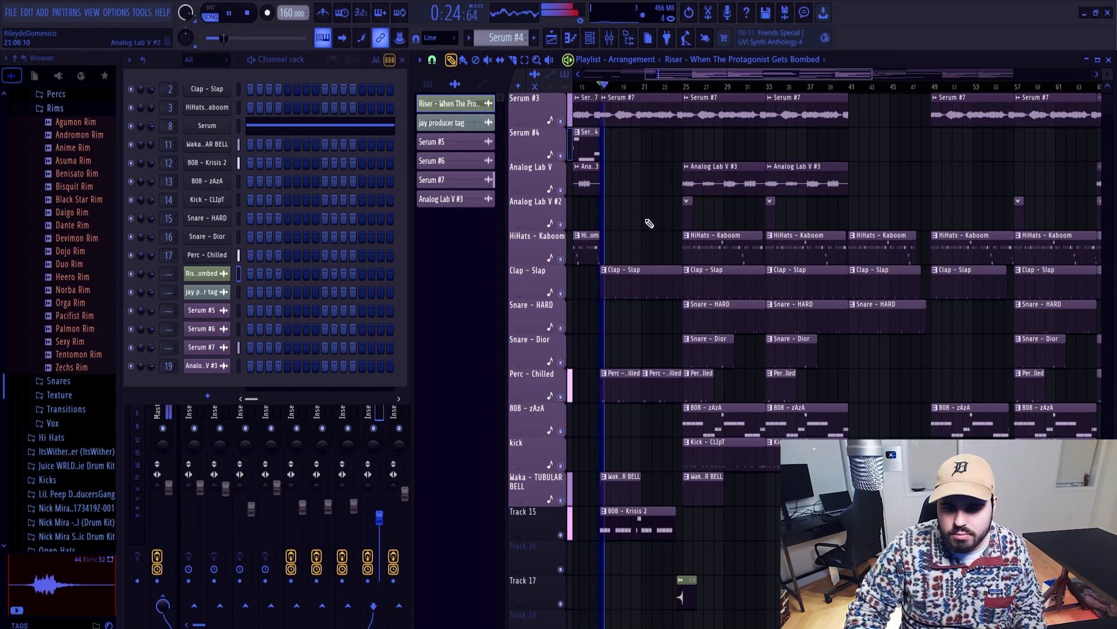
pyautogui.press('space')
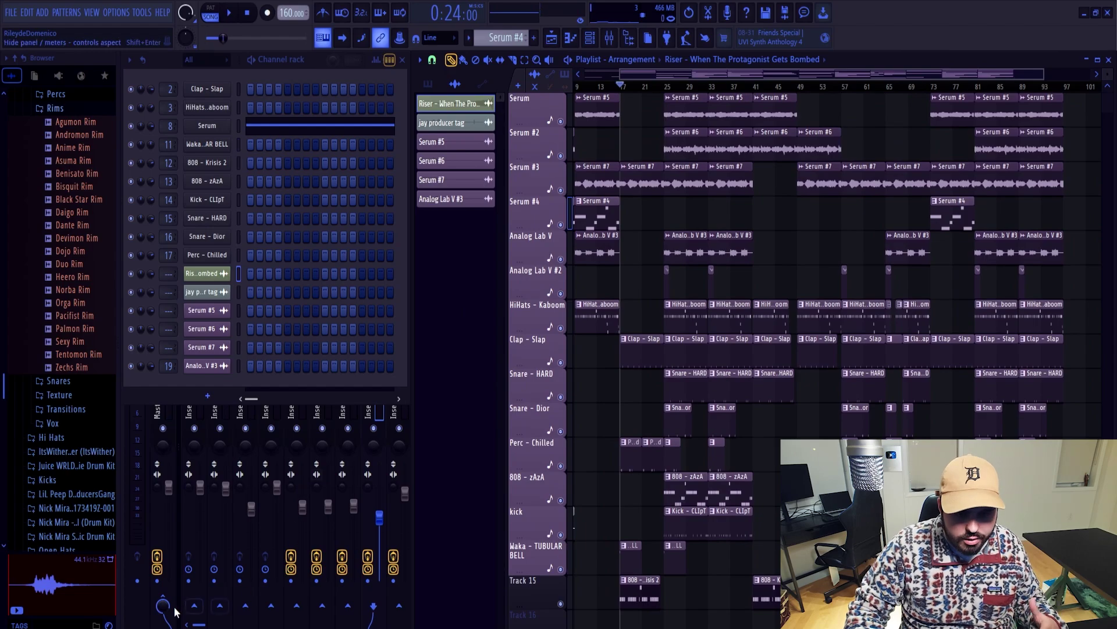
# Route the Serum #5, Serum #6 and Serum #7 audio clips to mixer track 1.
pyautogui.click(149, 627)
pyautogui.doubleClick(590, 111)
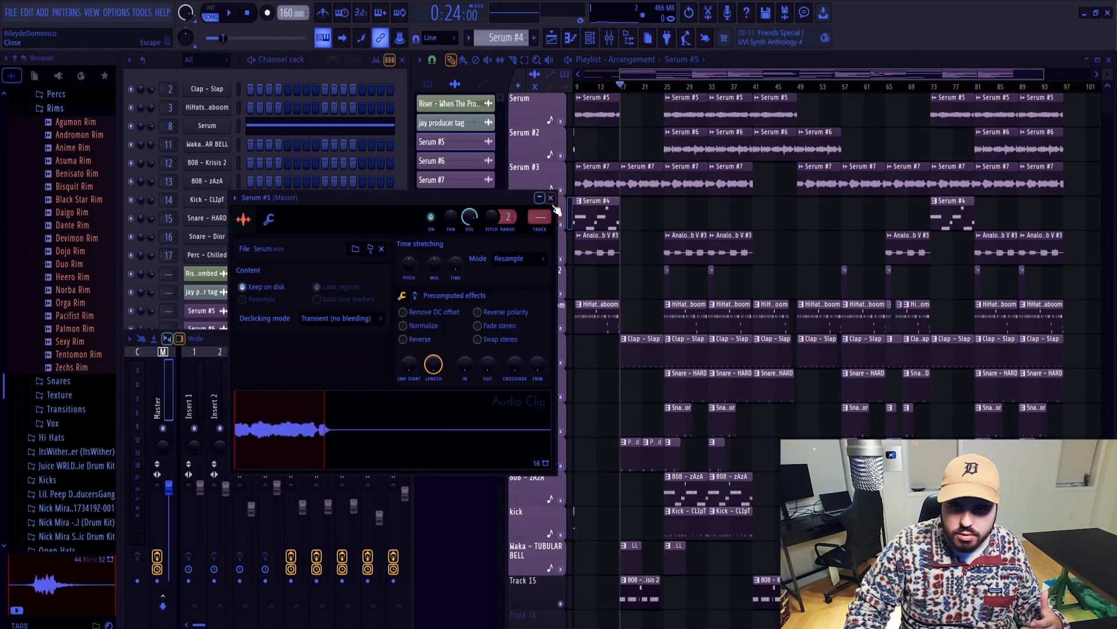
pyautogui.click(551, 198)
pyautogui.hscroll(-2, 588, 152)
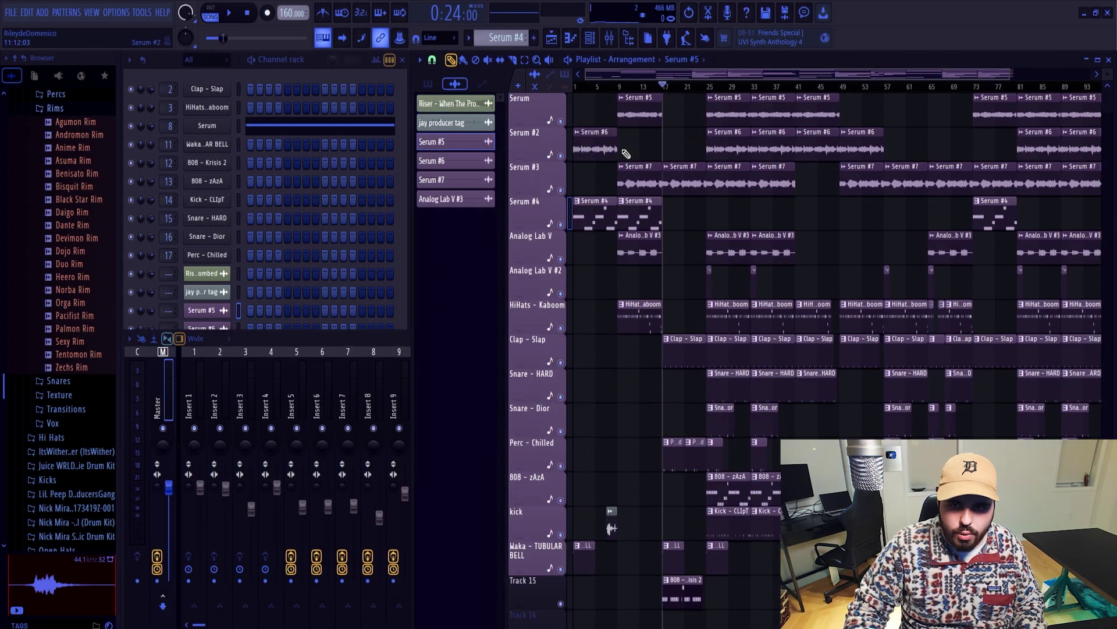
pyautogui.click(351, 345)
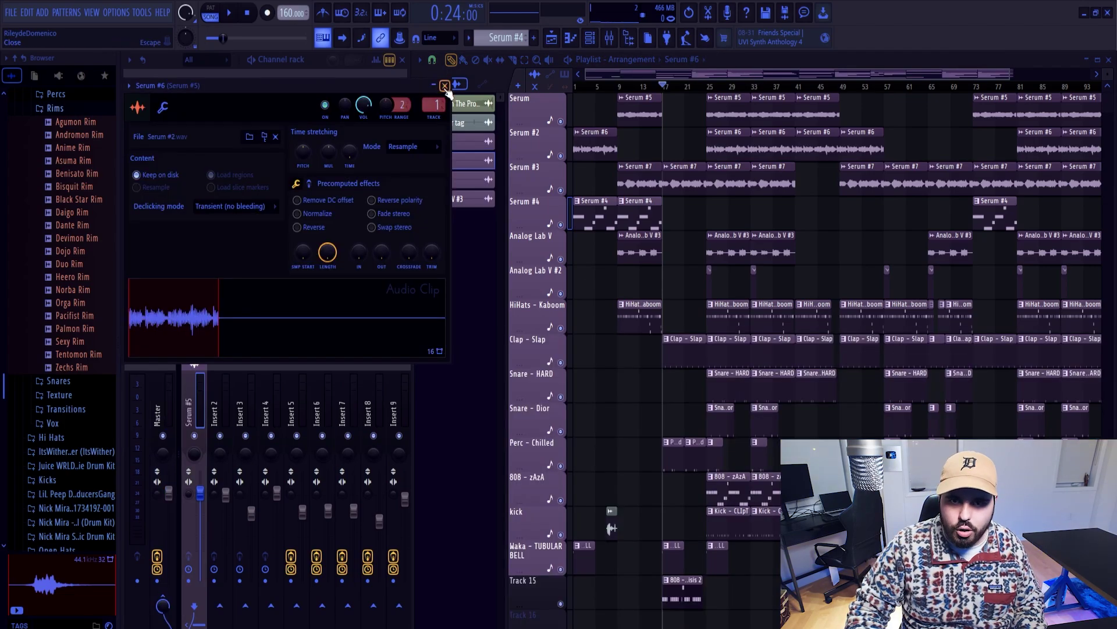
pyautogui.click(447, 87)
pyautogui.doubleClick(628, 171)
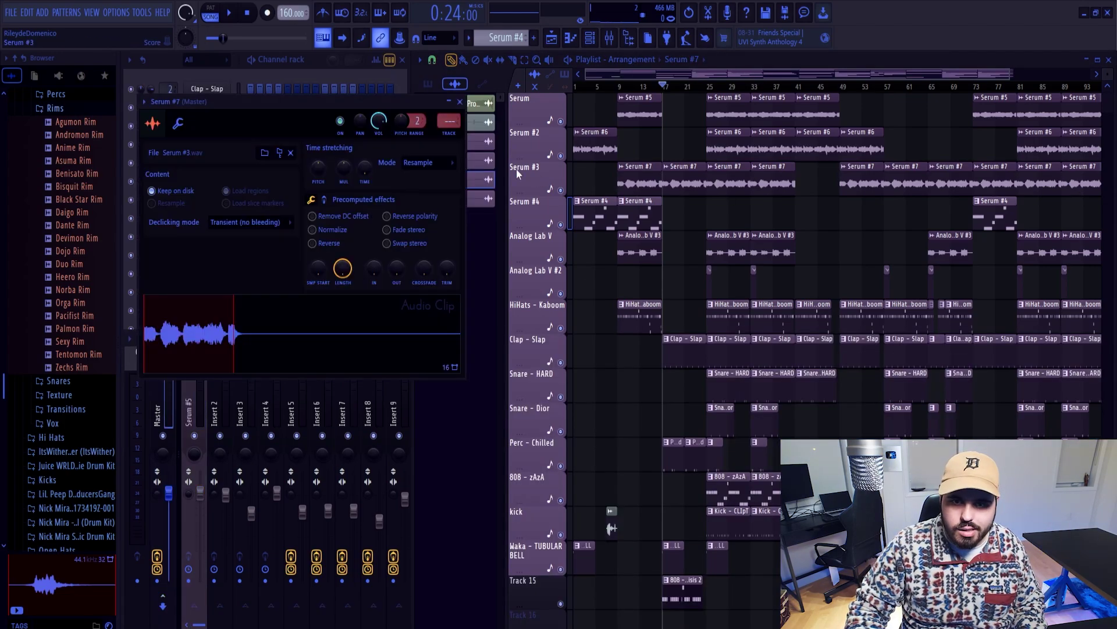
pyautogui.moveTo(450, 120); pyautogui.dragTo(450, 118)
pyautogui.click(460, 102)
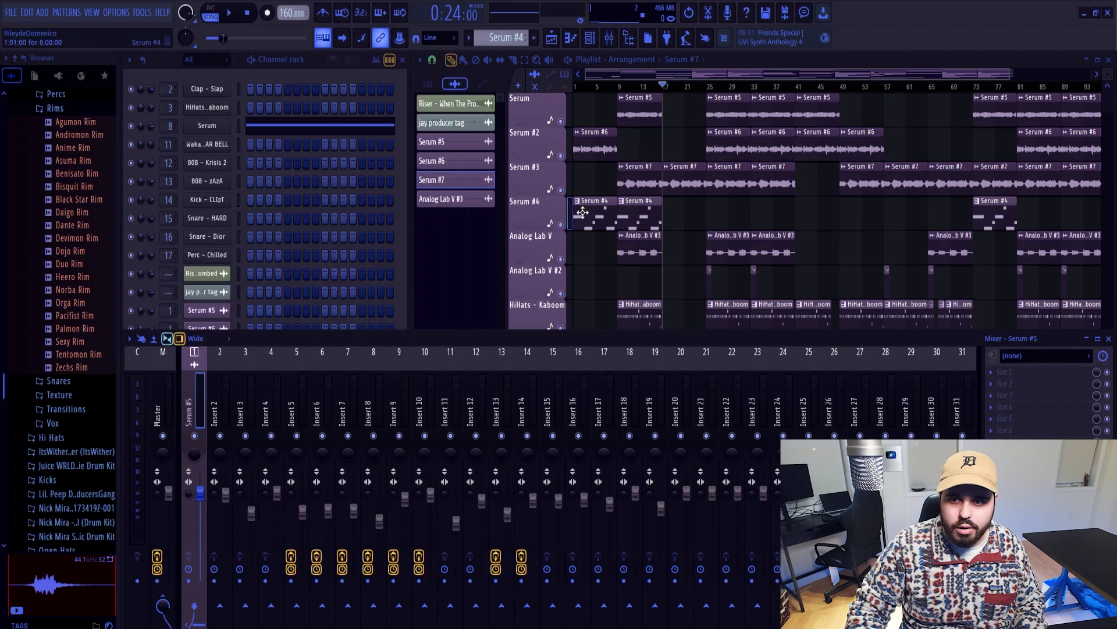
# Send the Analog Lab V #3 clip's mixer Insert 19 into the Serum #5 mixer track instead of the master.
pyautogui.click(642, 246)
pyautogui.click(163, 602)
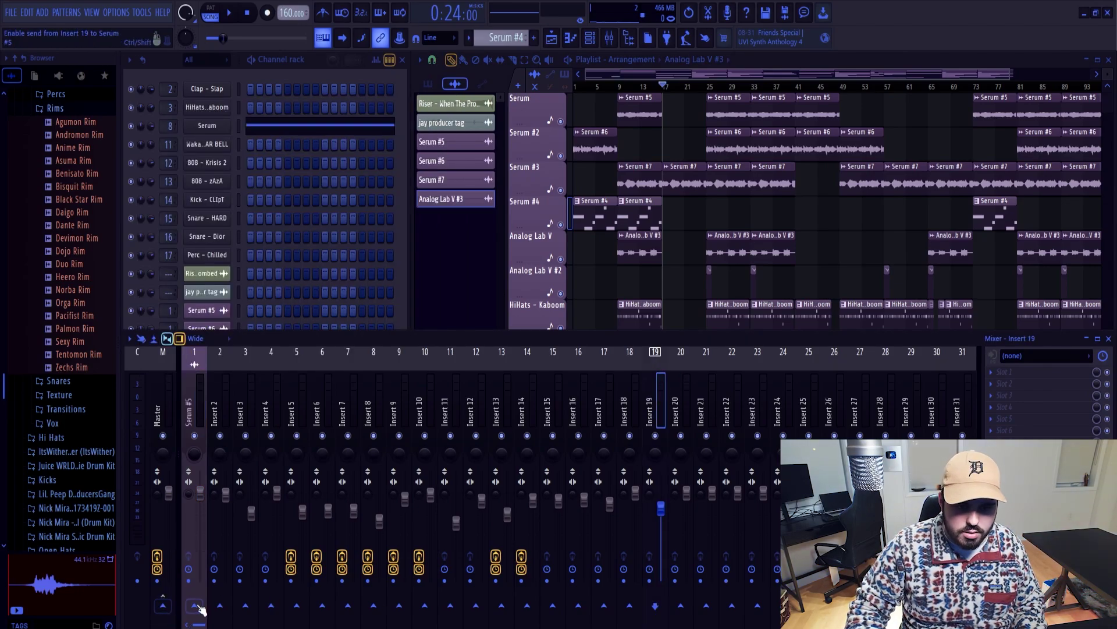
pyautogui.click(195, 607)
pyautogui.click(195, 588)
pyautogui.click(809, 63)
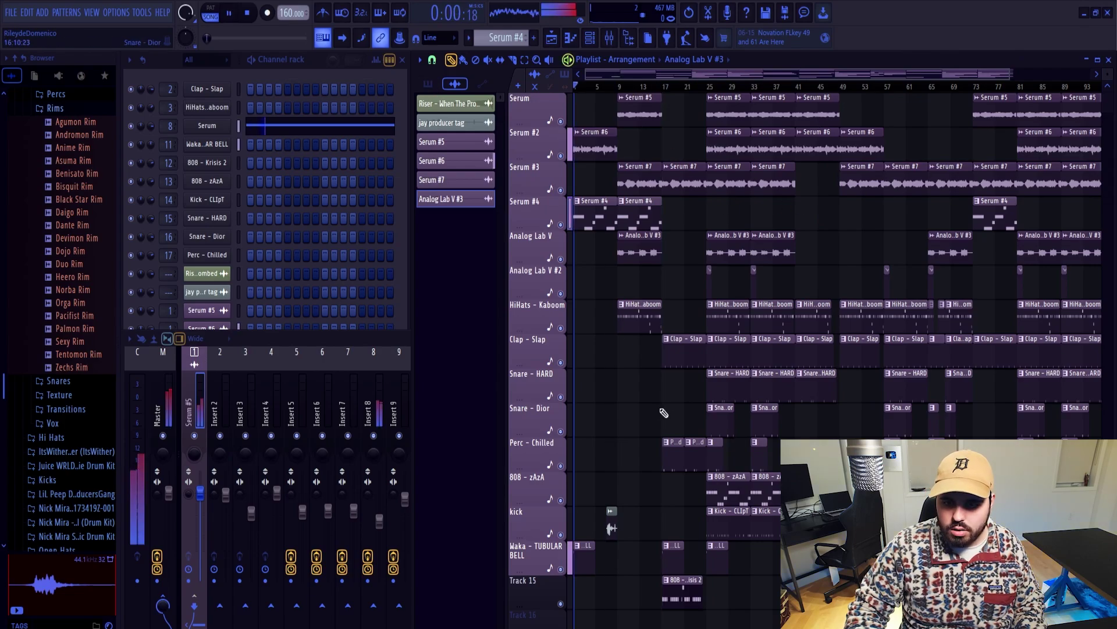
# Open the Waka - TUBULAR BELL pattern to find its channel and route its mixer Insert 11 into the Serum #5 track.
pyautogui.doubleClick(590, 568)
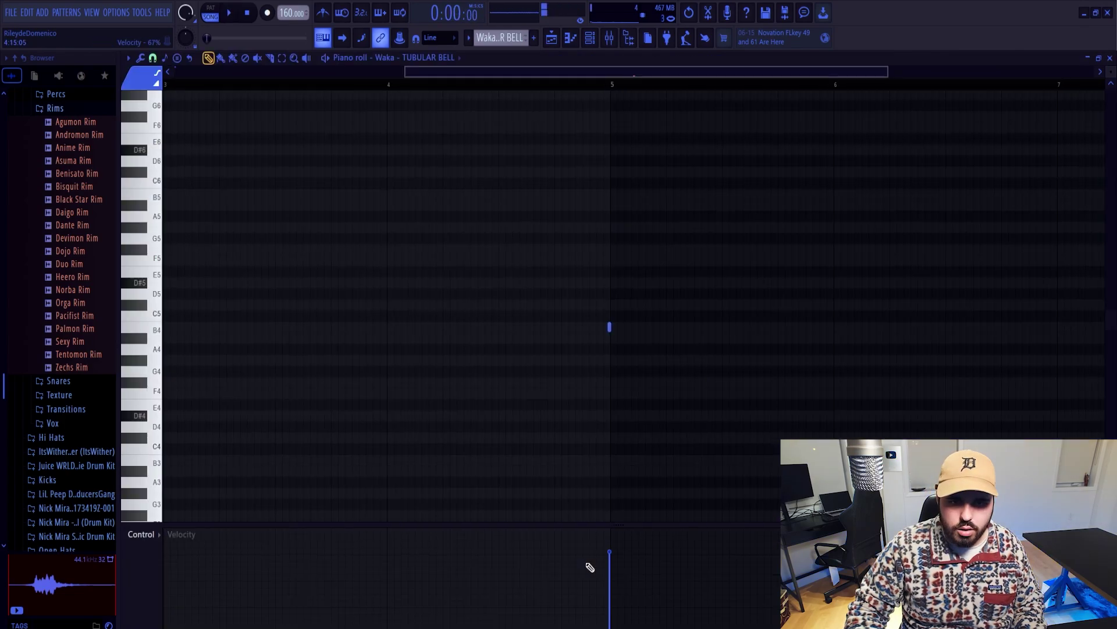
pyautogui.click(1110, 58)
pyautogui.click(455, 394)
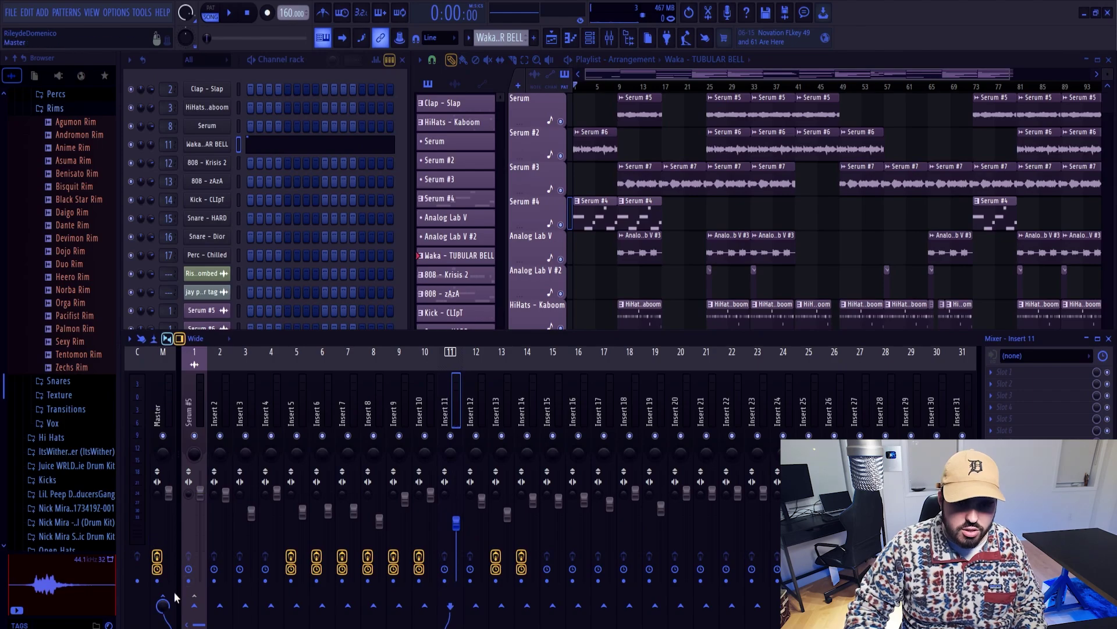
pyautogui.click(195, 607)
pyautogui.click(195, 407)
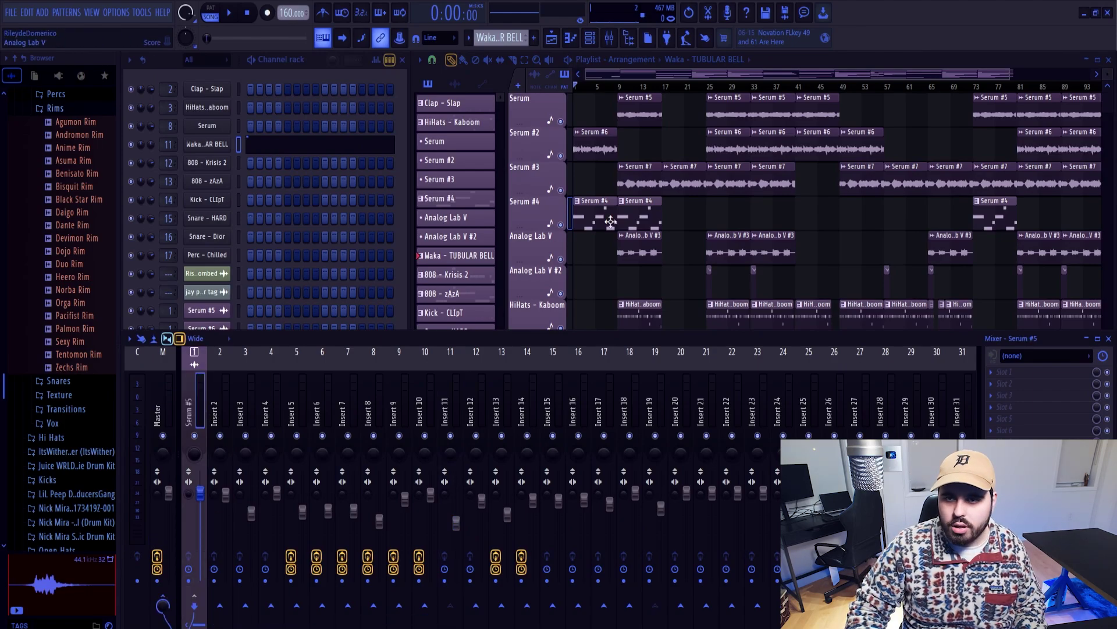
# Solo the Serum #5 mixer track and audition the grouped melodies from bar 25.
pyautogui.click(806, 71)
pyautogui.scroll(6, 716, 239)
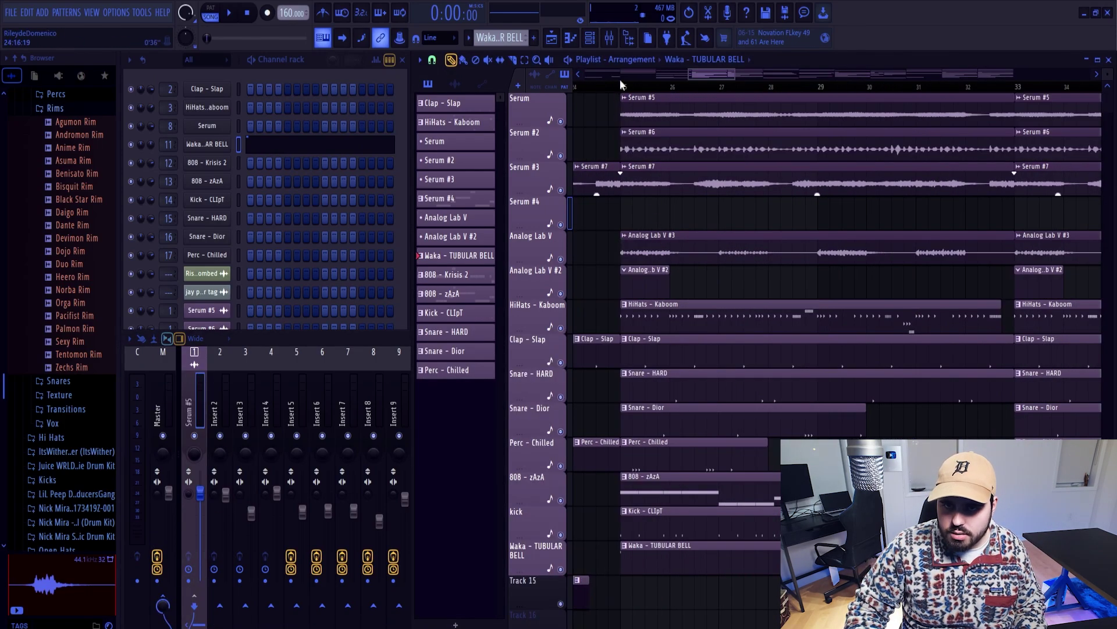
pyautogui.scroll(-5, 661, 90)
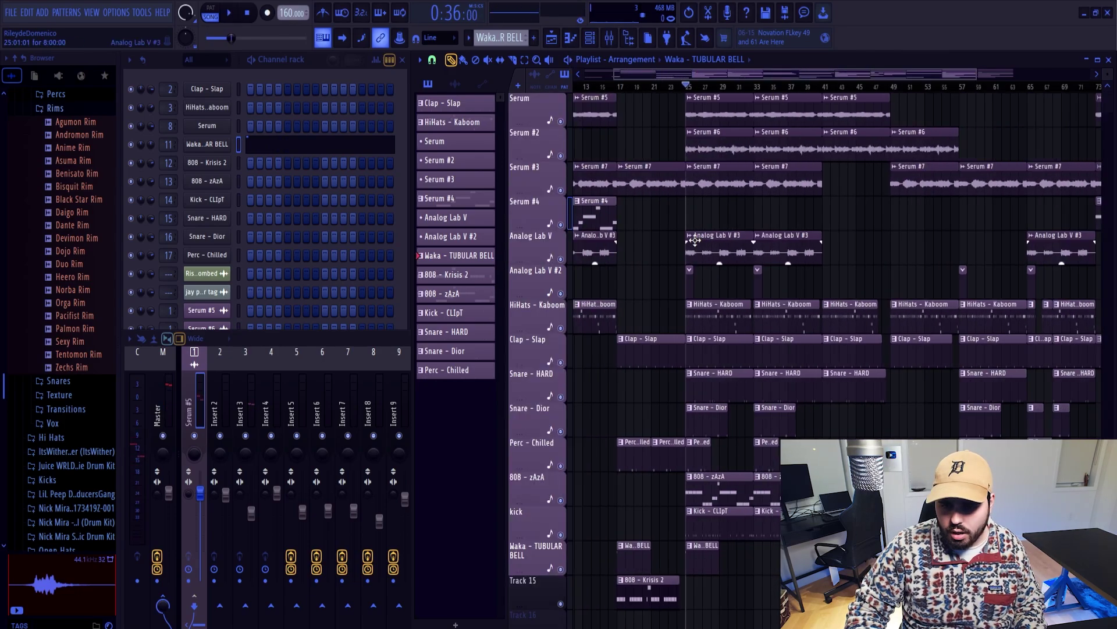
pyautogui.scroll(-3, 694, 240)
pyautogui.click(189, 414)
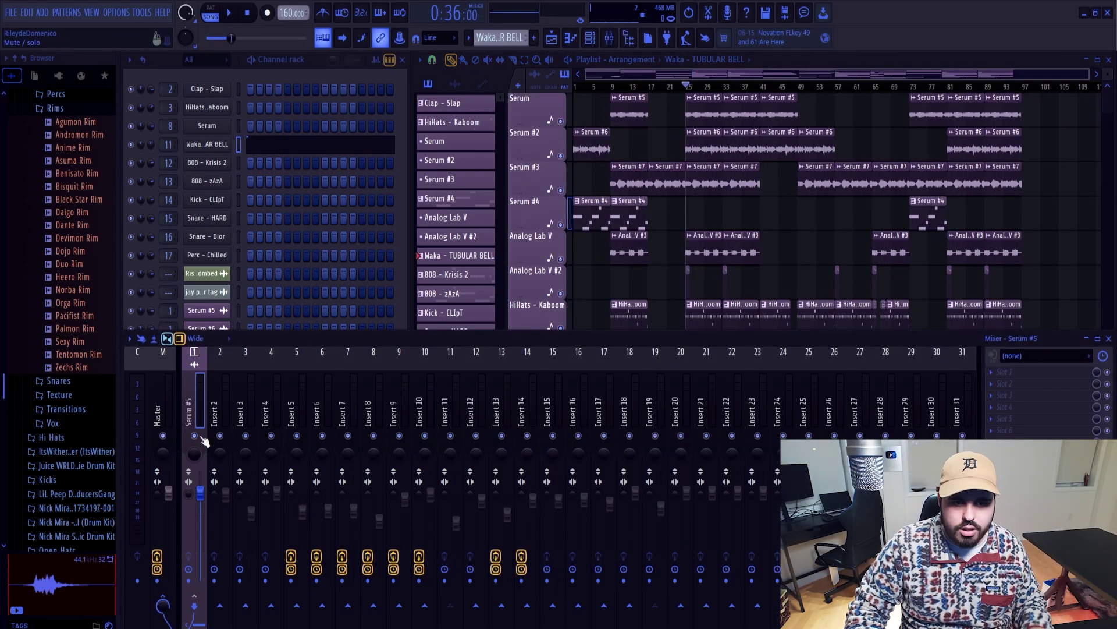
pyautogui.press('space')
pyautogui.press('space')
# Load Fruity Parametric EQ 2 into an empty effect slot on the Serum #5 mixer track.
pyautogui.click(992, 384)
pyautogui.moveTo(1016, 390)
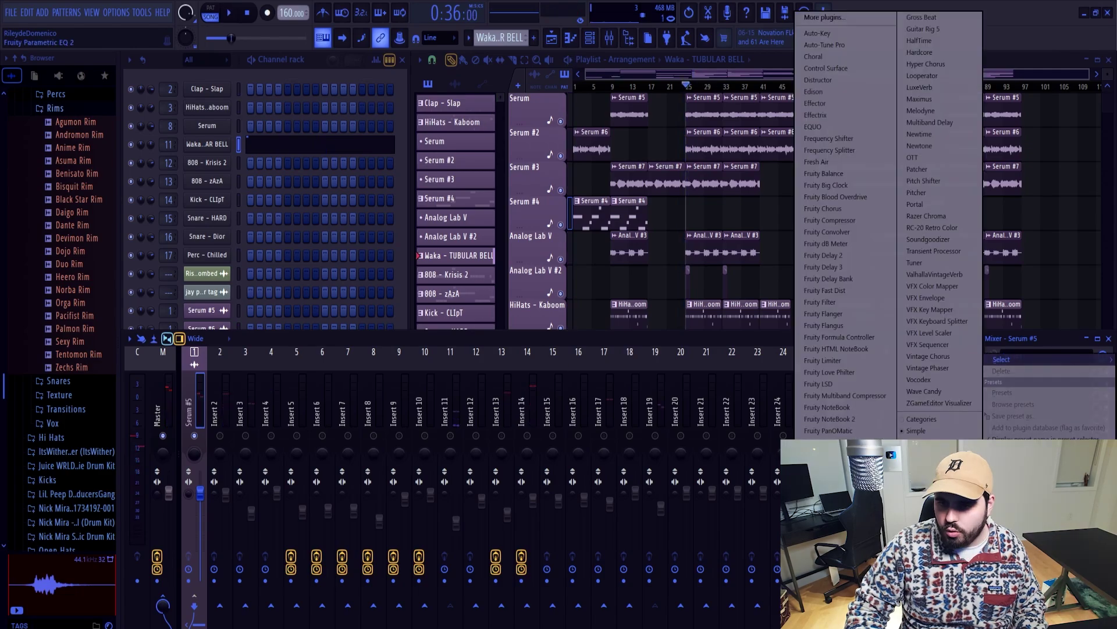
pyautogui.click(838, 402)
pyautogui.moveTo(375, 196); pyautogui.dragTo(355, 145)
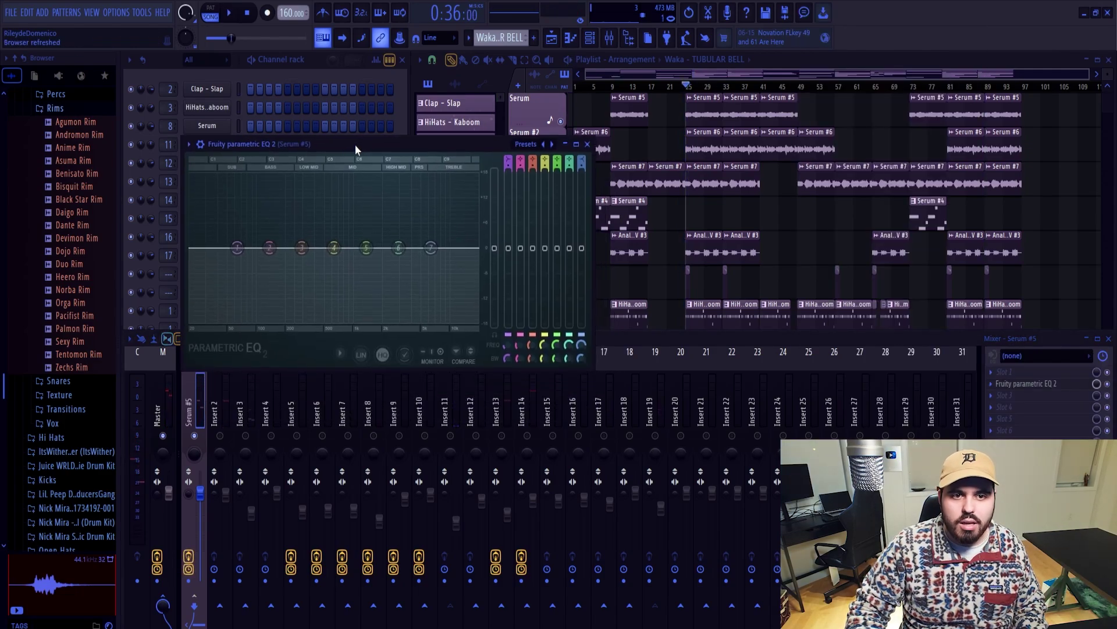
# Cut the melodies' highs by lowering the EQ's band 7 high shelf at about 5754 Hz during playback.
pyautogui.moveTo(430, 247); pyautogui.dragTo(429, 274)
pyautogui.press('space')
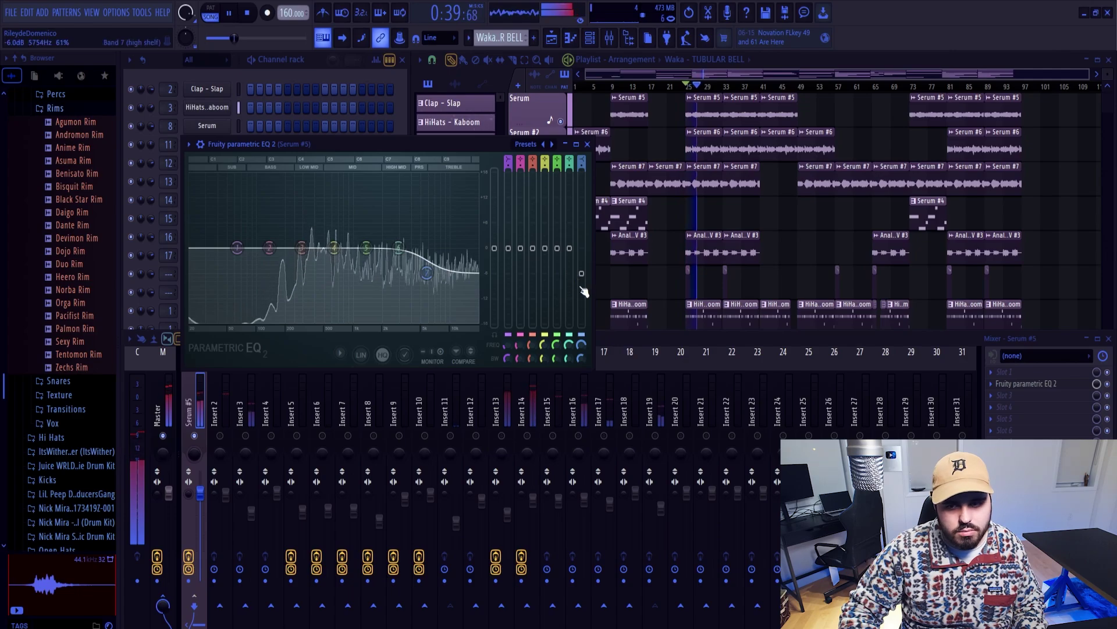
pyautogui.moveTo(581, 275); pyautogui.dragTo(581, 286)
pyautogui.press('space')
# Make EQ band 1 a Steep 6 high-pass filter and raise its cutoff to about 84 Hz.
pyautogui.moveTo(508, 159); pyautogui.dragTo(508, 161)
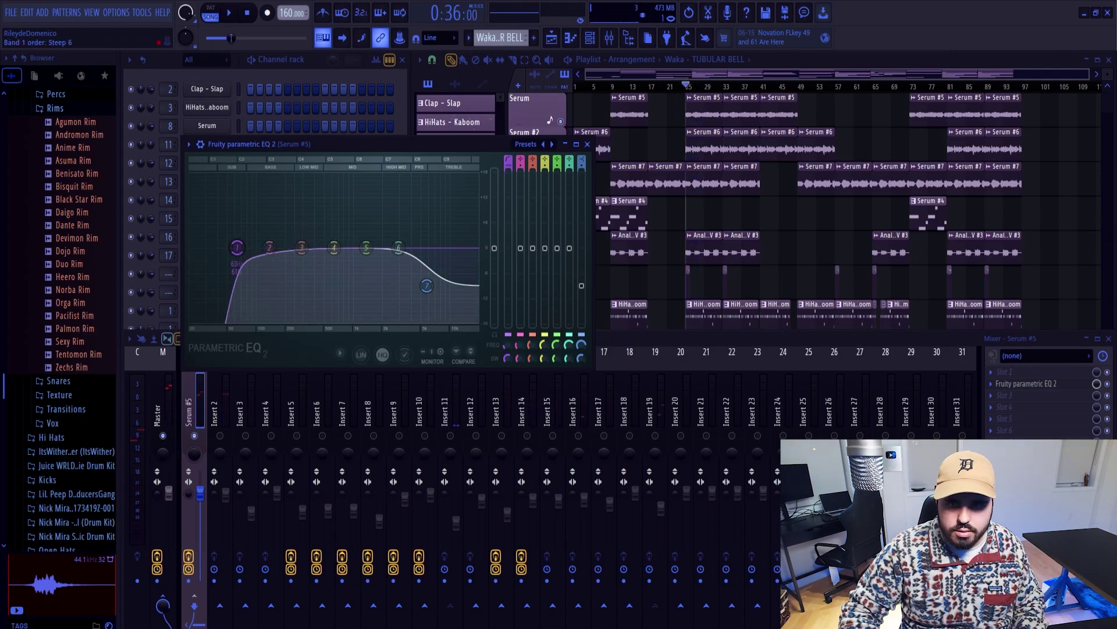
pyautogui.press('space')
pyautogui.moveTo(508, 345); pyautogui.dragTo(508, 340)
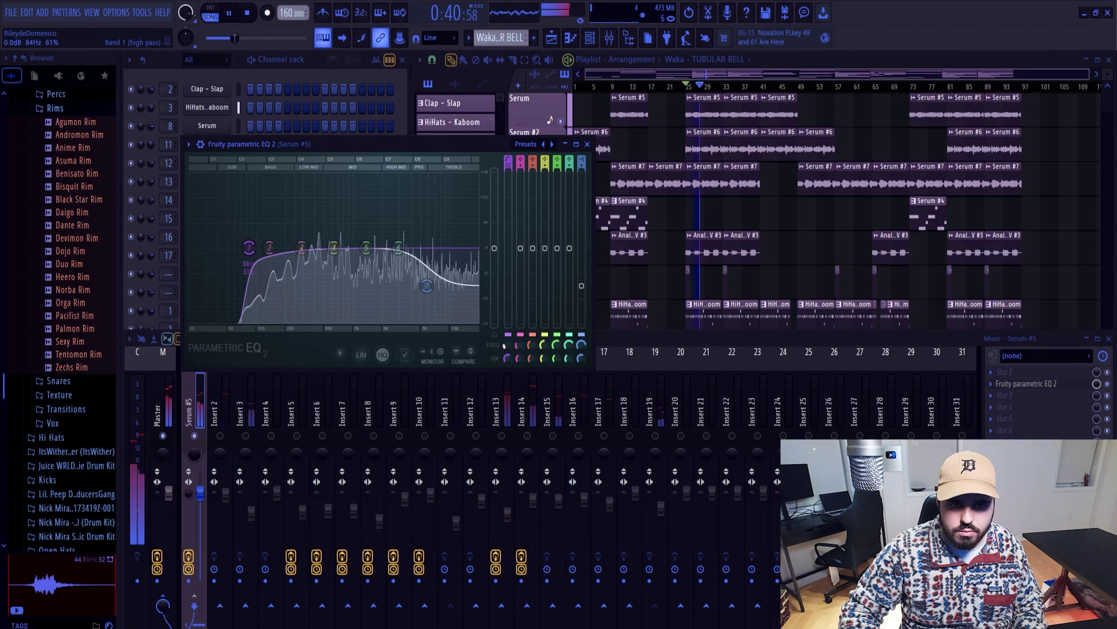
pyautogui.press('space')
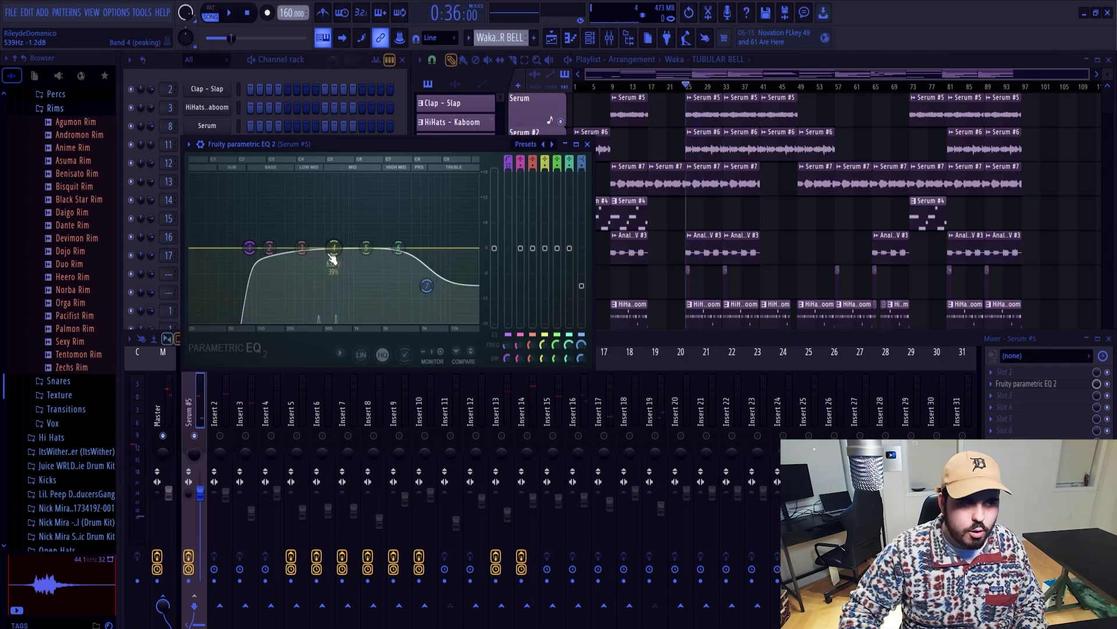
# Listen to the equalized melodies from bar 25 and close the EQ window.
pyautogui.press('space')
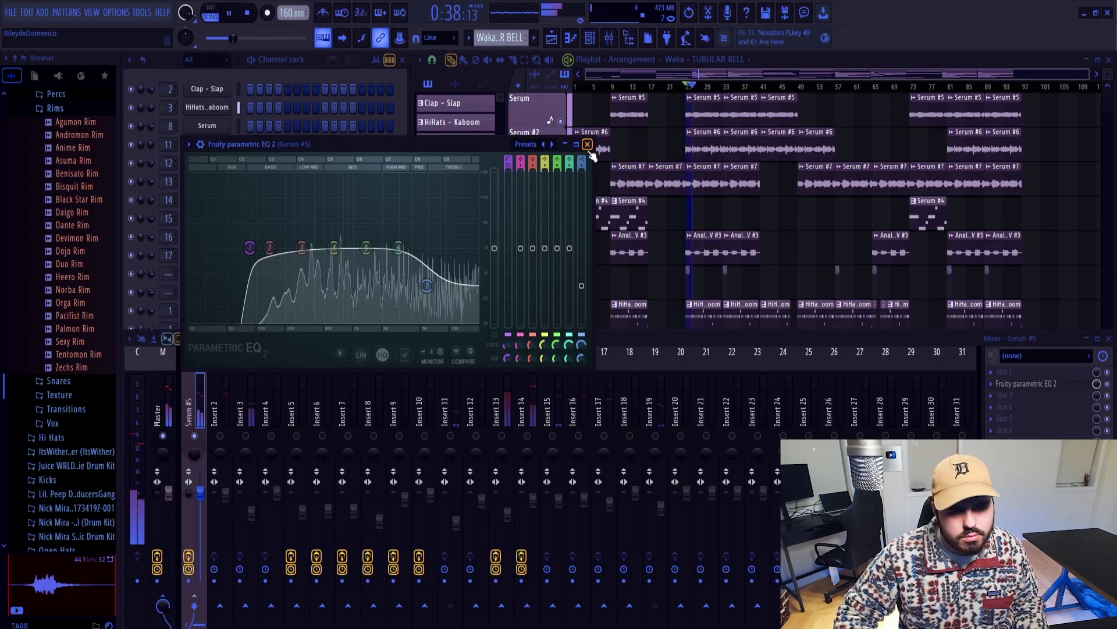
pyautogui.click(588, 145)
pyautogui.press('space')
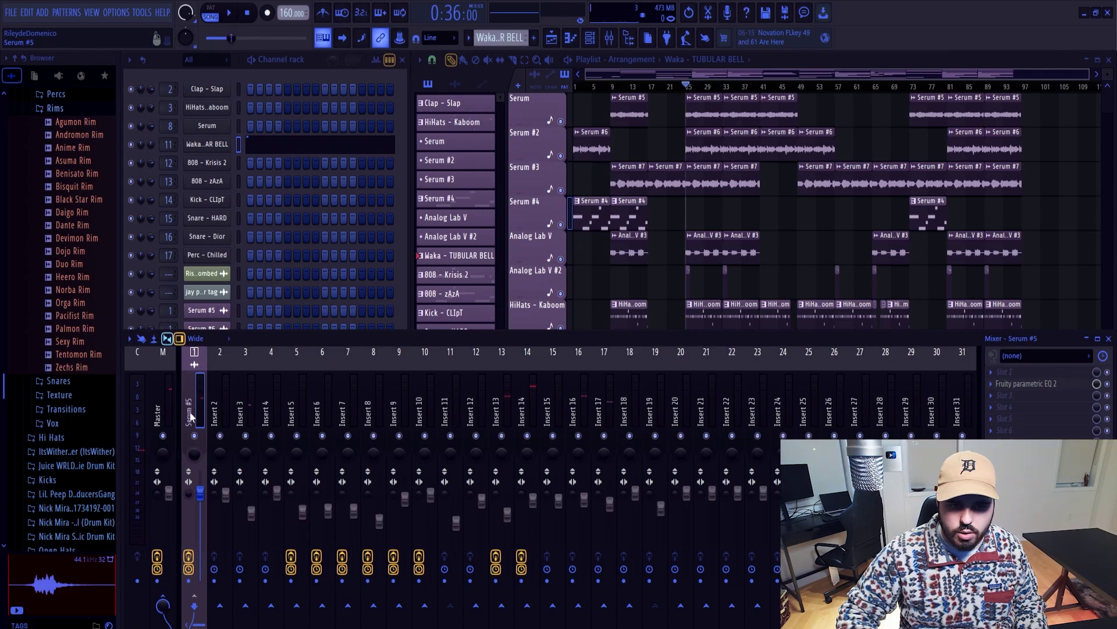
# Lower the Serum #5 mixer track's volume to 94% (-1.5 dB) and listen to the full mix from bar 25.
pyautogui.press('space')
pyautogui.press('space')
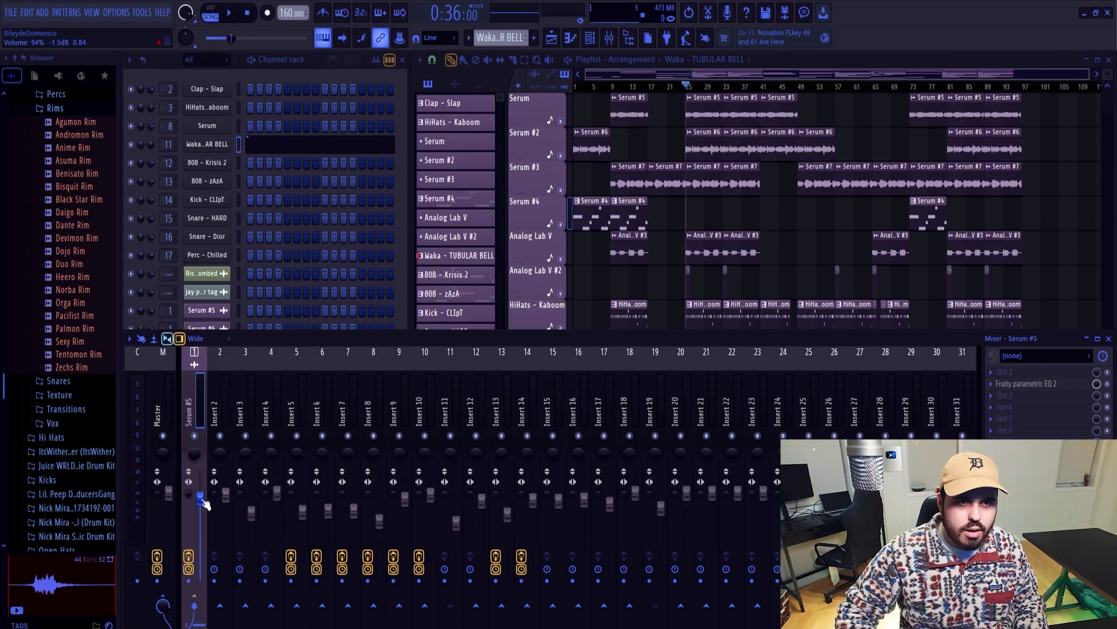
pyautogui.press('space')
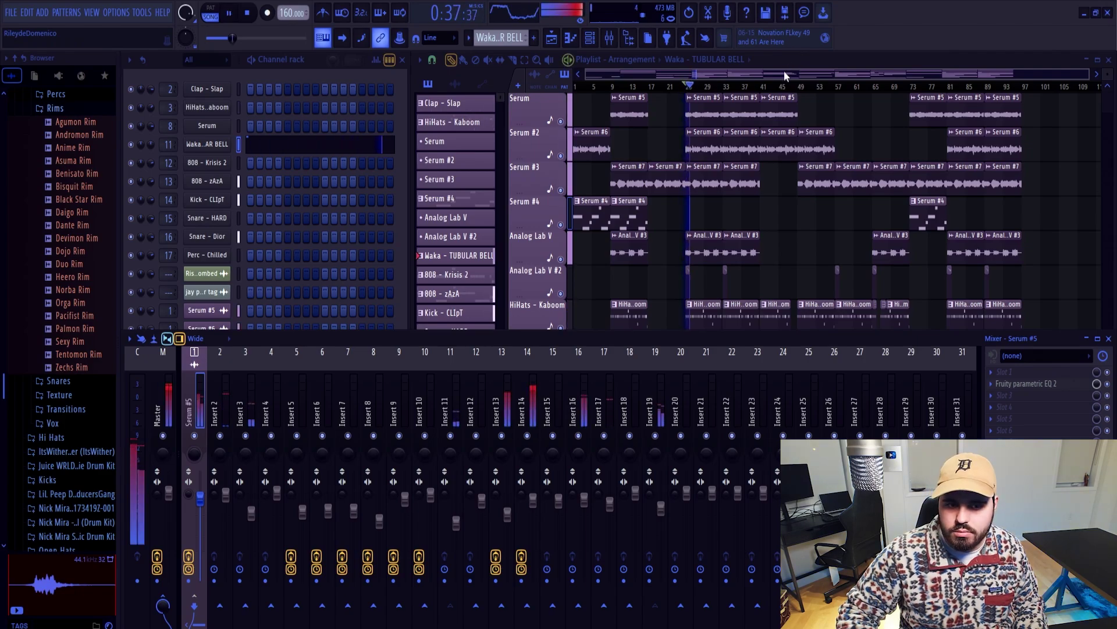
pyautogui.click(784, 72)
pyautogui.press('space')
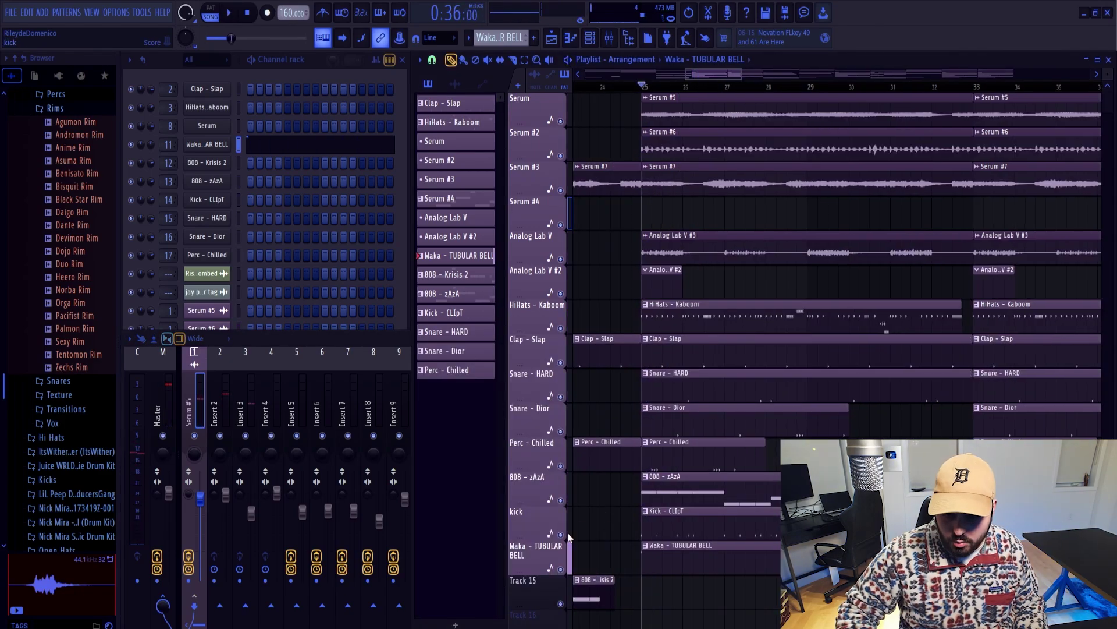
# Solo the kick playlist track, add the 808 - zAzA track to it and listen to the two together.
pyautogui.rightClick(560, 534)
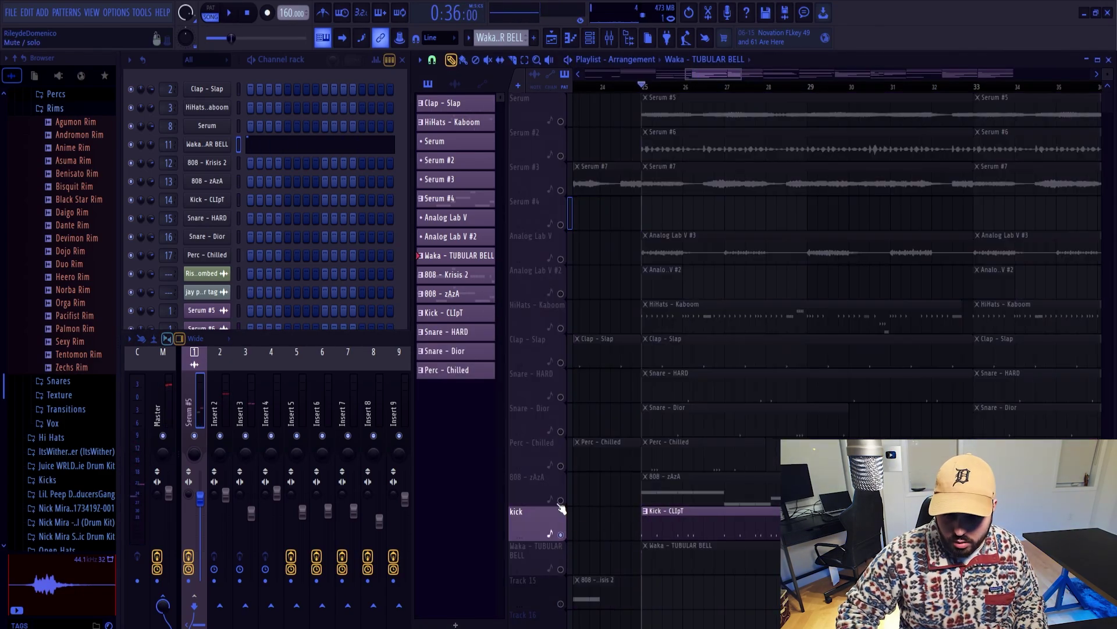
pyautogui.click(561, 500)
pyautogui.press('space')
pyautogui.press('space')
# Examine the 808 - zAzA channel's sampler settings and preview its sample waveform.
pyautogui.click(669, 495)
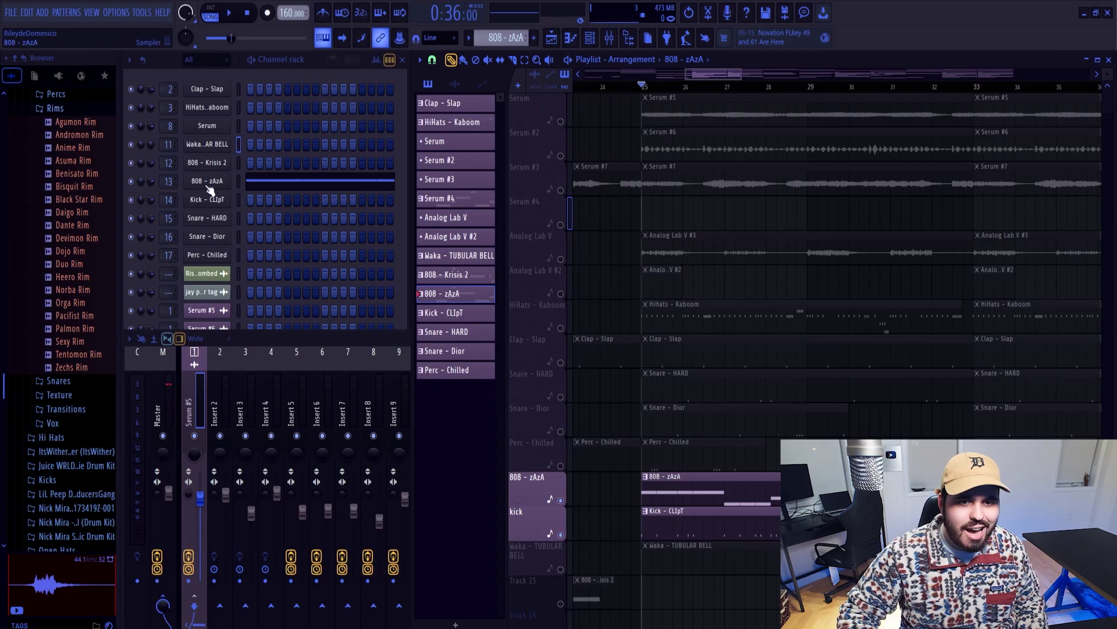
pyautogui.click(208, 185)
pyautogui.click(205, 125)
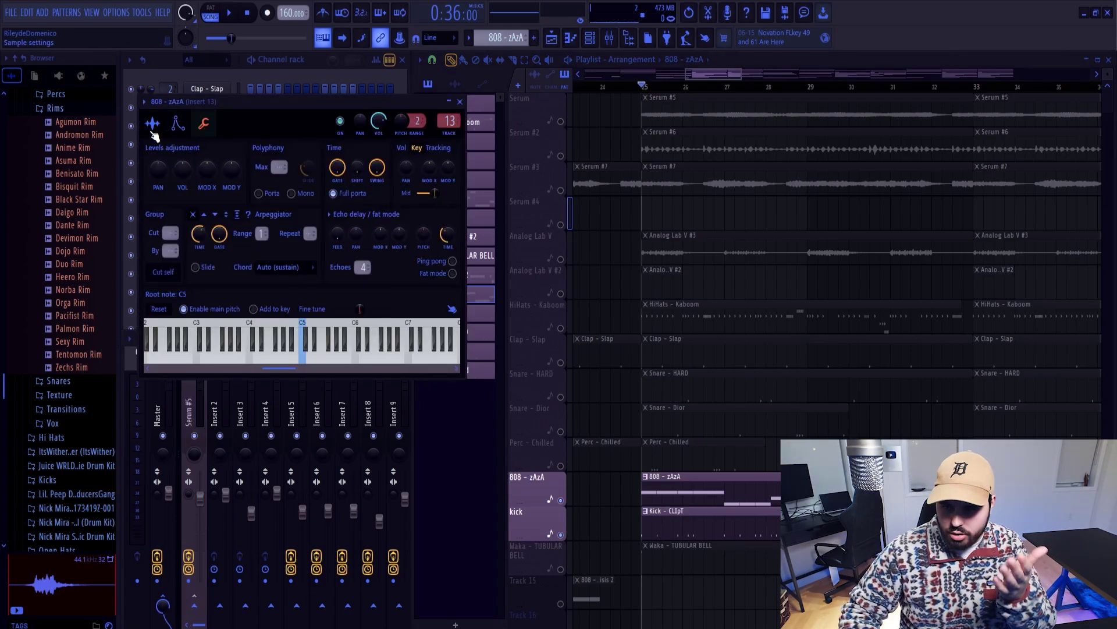
pyautogui.click(152, 125)
pyautogui.click(254, 324)
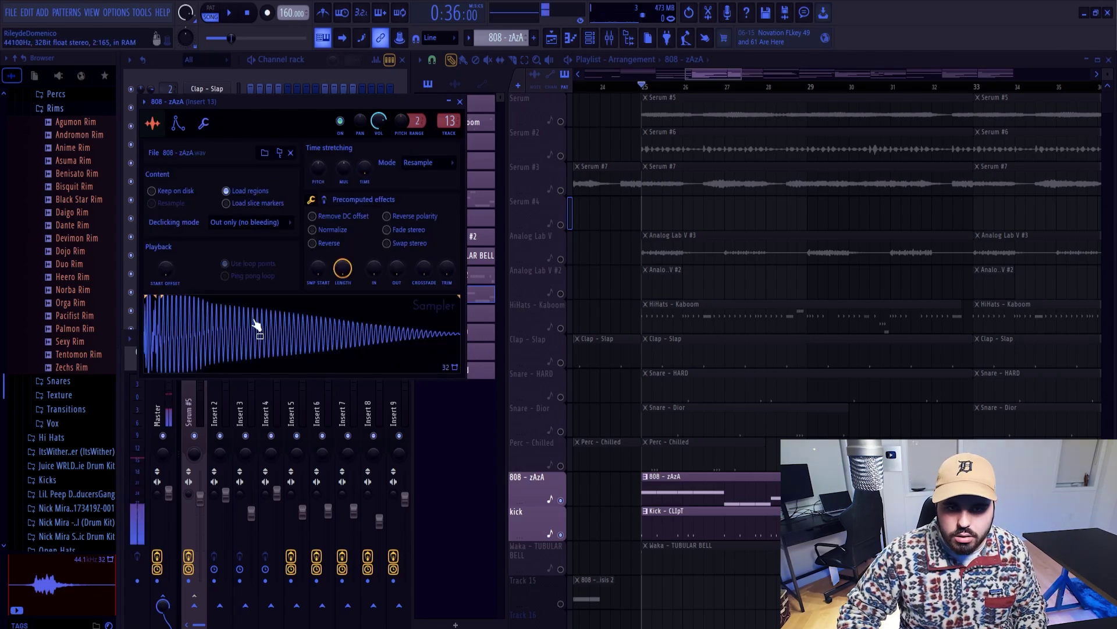
pyautogui.press('Escape')
# Examine the Kick - CLIpT channel's miscellaneous and sample settings and close its window.
pyautogui.click(478, 315)
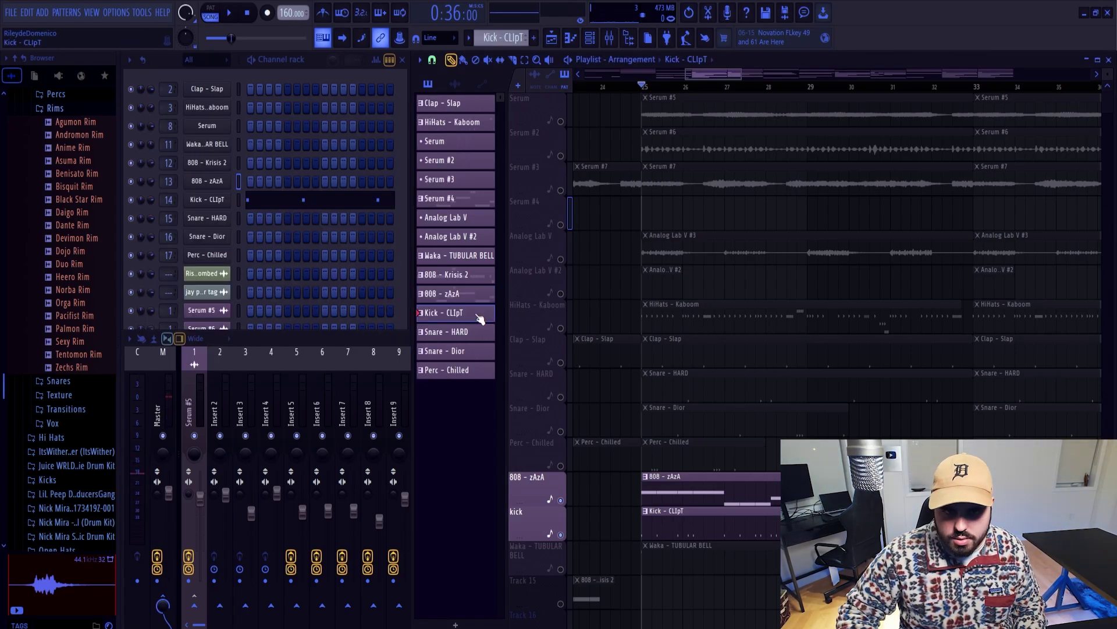
pyautogui.click(196, 200)
pyautogui.click(220, 142)
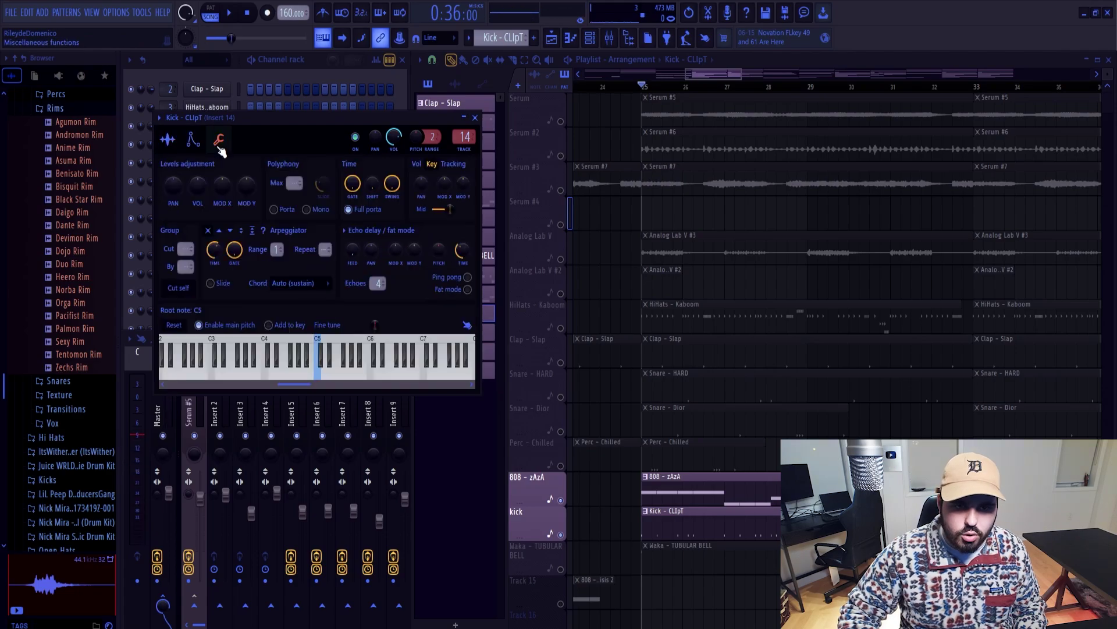
pyautogui.click(176, 145)
pyautogui.click(476, 119)
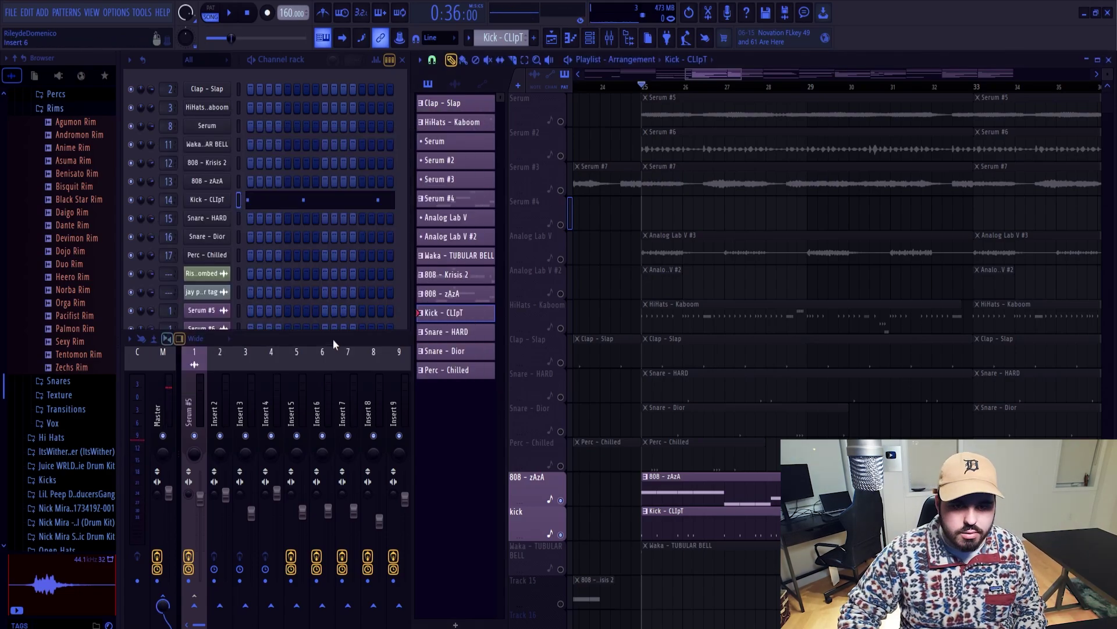
# Solo mixer track Insert 13 to listen to the 808, unsolo it and check the Master track.
pyautogui.click(335, 341)
pyautogui.click(504, 407)
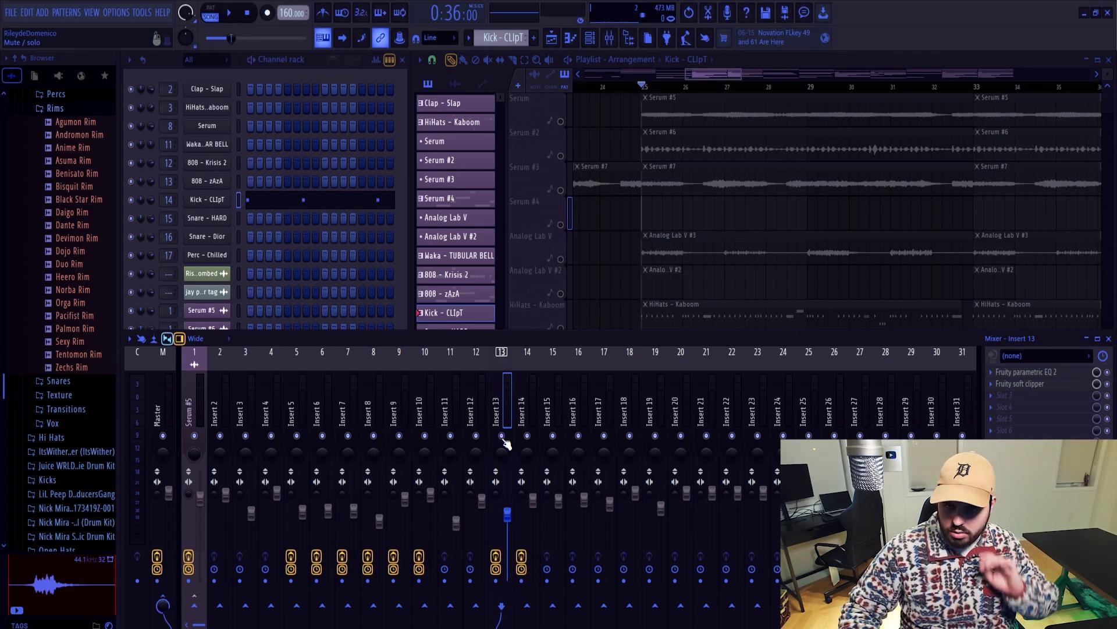
pyautogui.rightClick(502, 436)
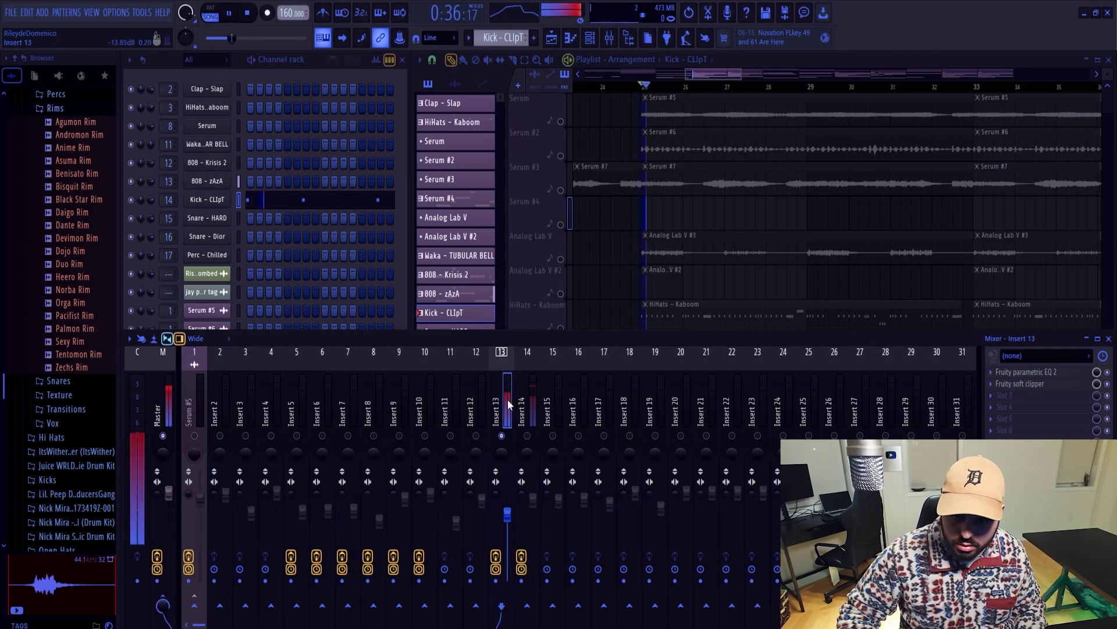
pyautogui.rightClick(503, 436)
pyautogui.click(166, 405)
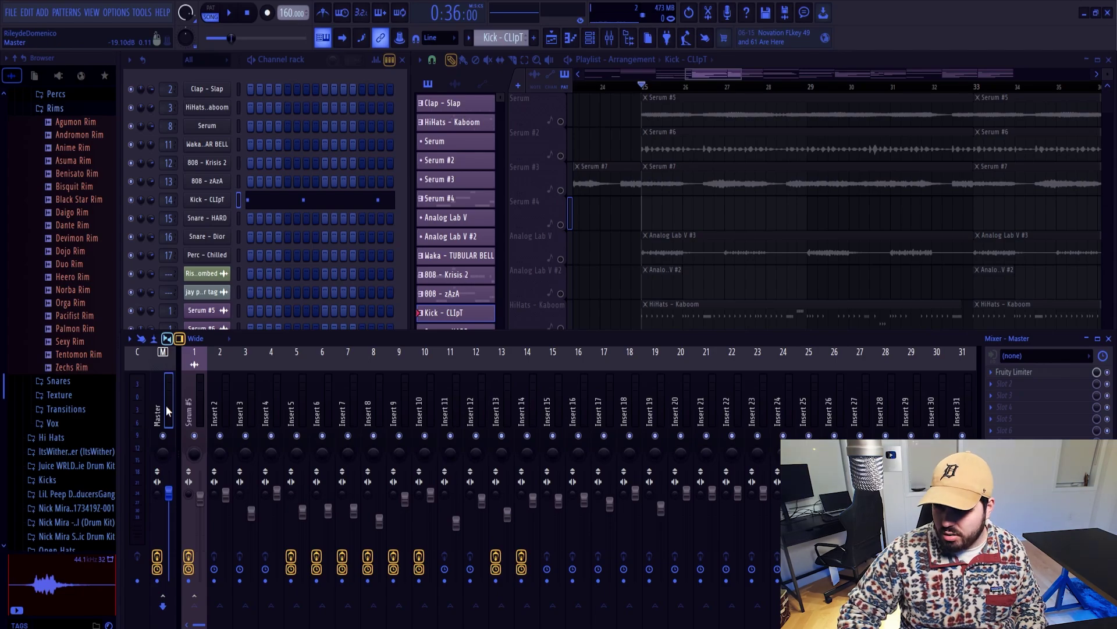
# Check mixer track Insert 11 and the sampler settings of its Waka - TUBULAR BELL channel.
pyautogui.click(450, 403)
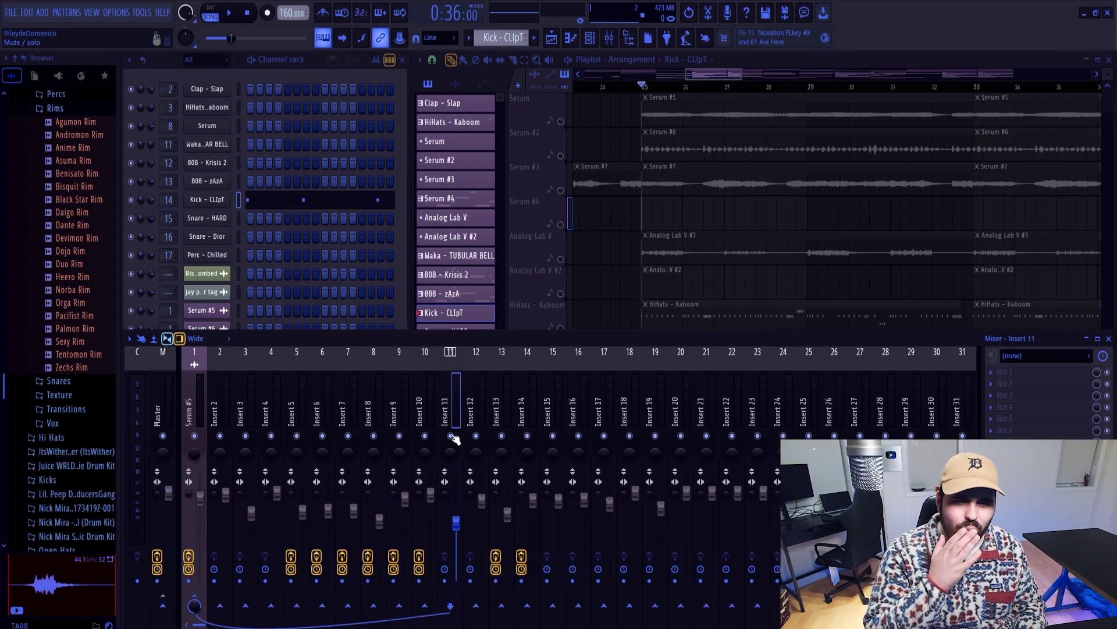
pyautogui.click(207, 143)
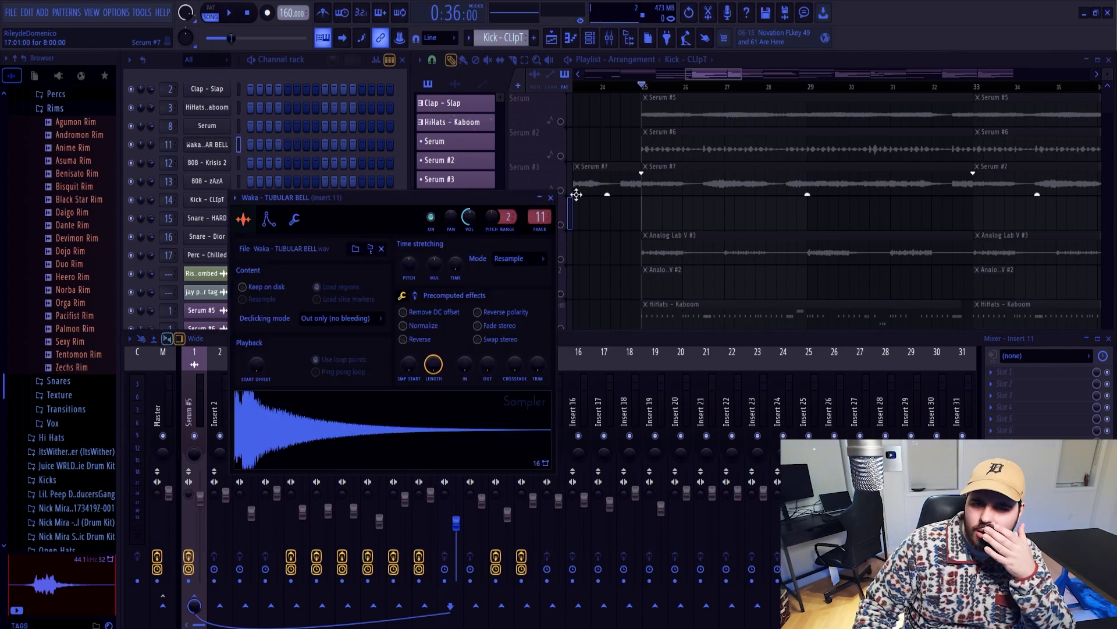
pyautogui.click(550, 198)
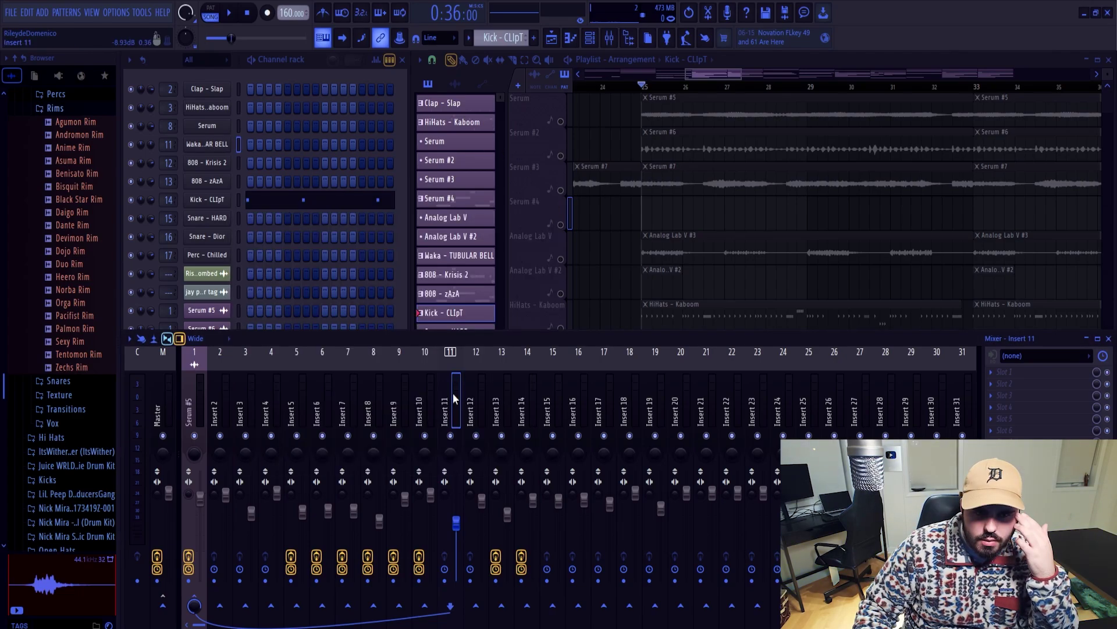
# Raise the 808's fader on Insert 13 and unmute the Serum, Serum #2 and Serum #3 playlist tracks.
pyautogui.click(493, 396)
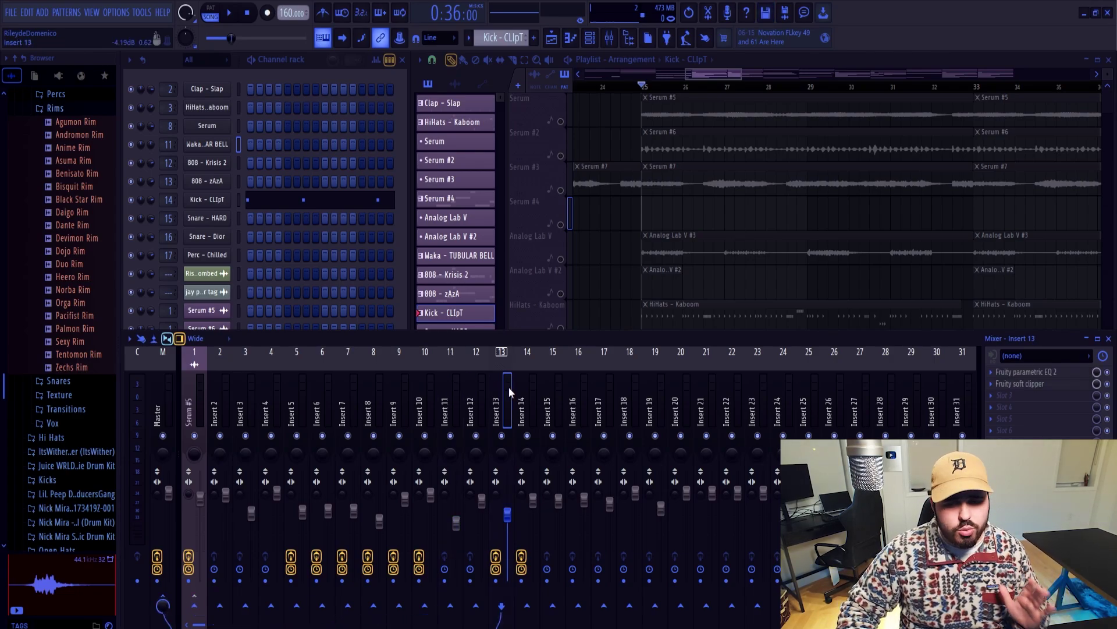
pyautogui.press('space')
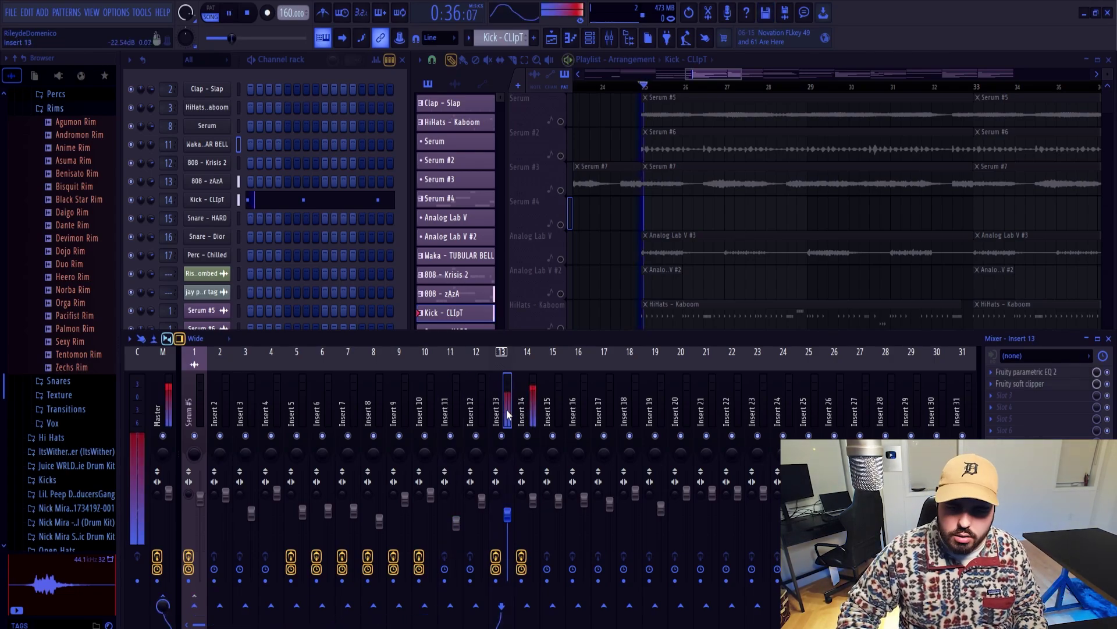
pyautogui.press('space')
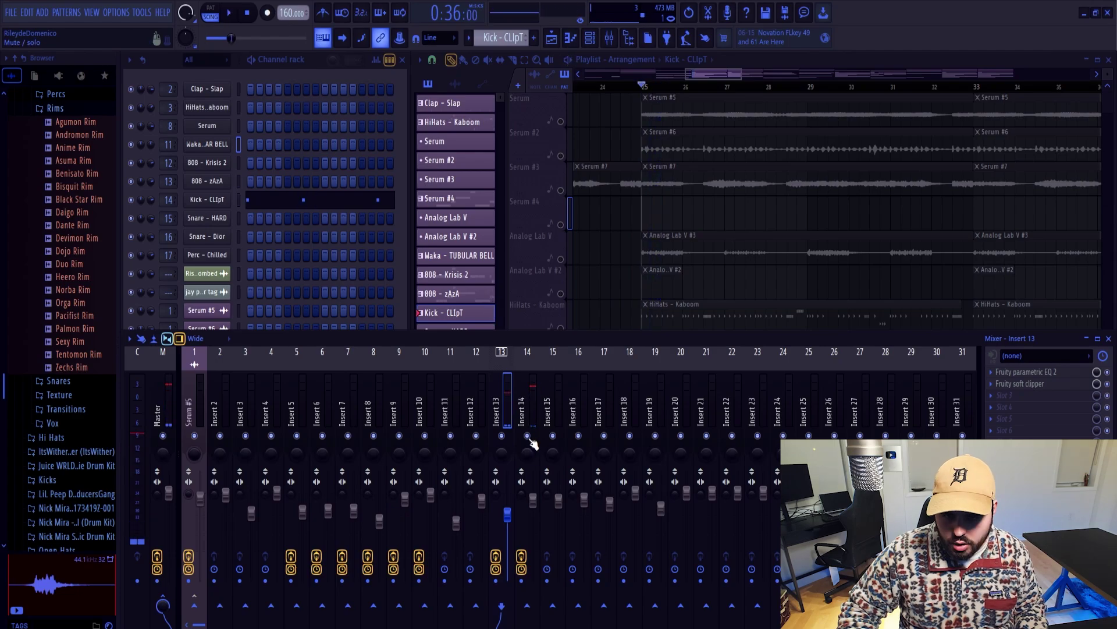
pyautogui.click(515, 524)
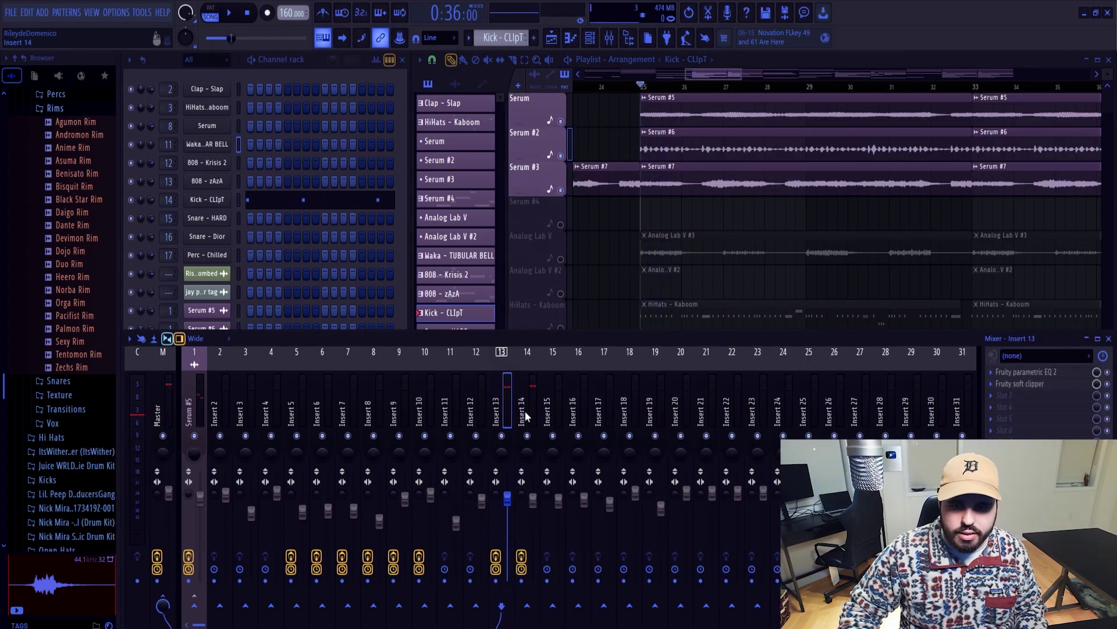
# Isolate Insert 14 and Insert 13 in the mixer and review their Fruity Parametric EQ 2 curves.
pyautogui.click(524, 419)
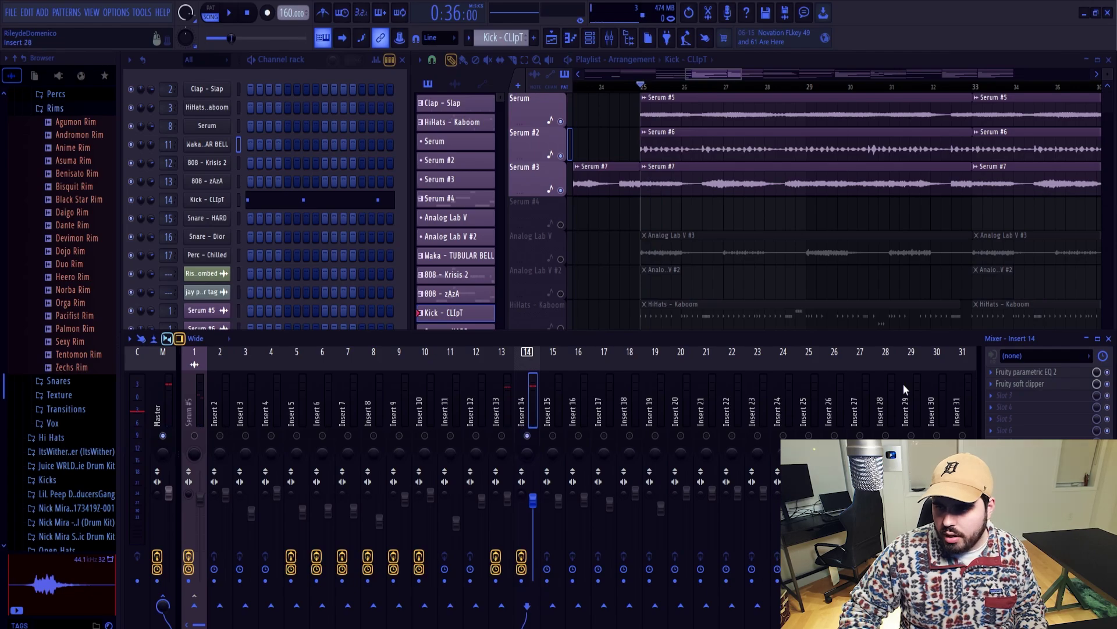
pyautogui.click(1049, 374)
pyautogui.click(621, 181)
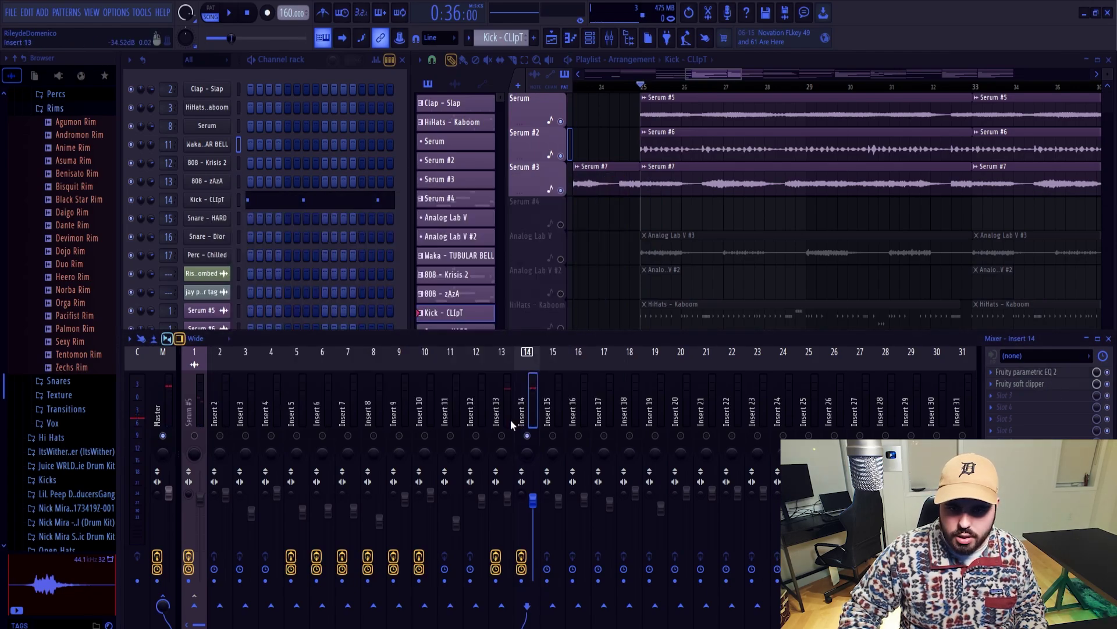
pyautogui.click(501, 434)
pyautogui.click(503, 431)
pyautogui.click(1006, 373)
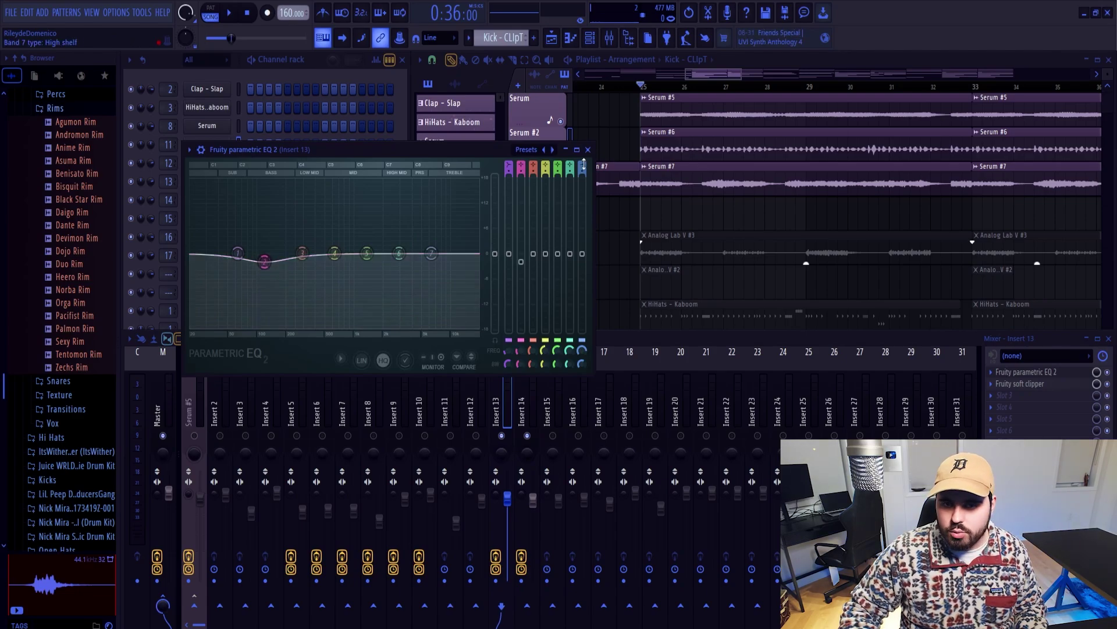
pyautogui.click(589, 151)
# Review the Fruity Soft Clipper settings on Insert 13 and Insert 14, closing each window.
pyautogui.click(1015, 384)
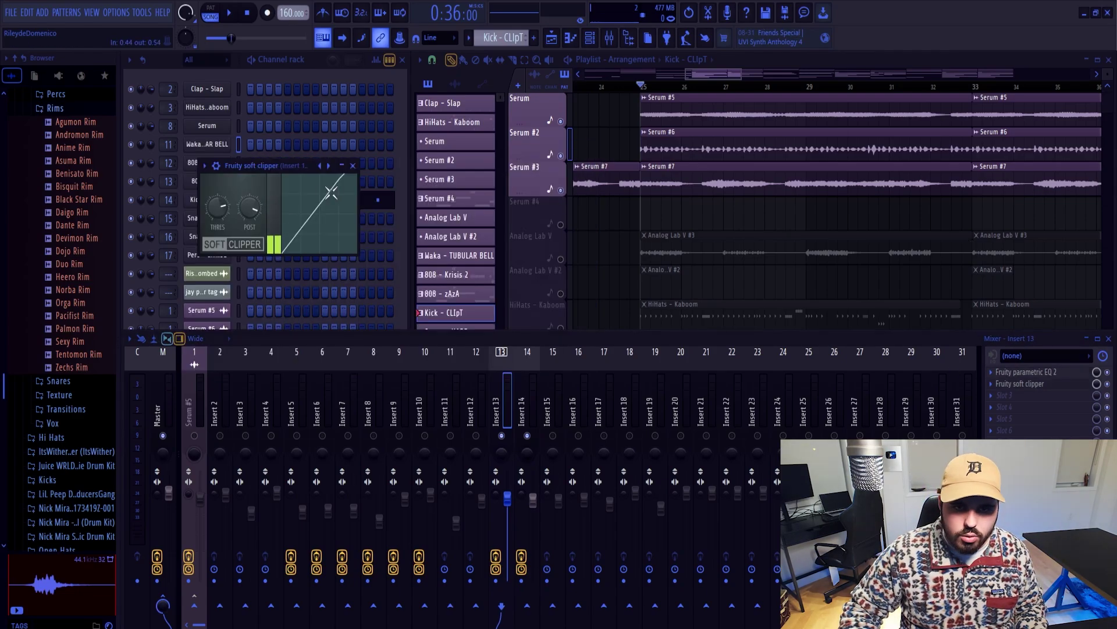
pyautogui.click(353, 166)
pyautogui.click(527, 402)
pyautogui.click(1020, 383)
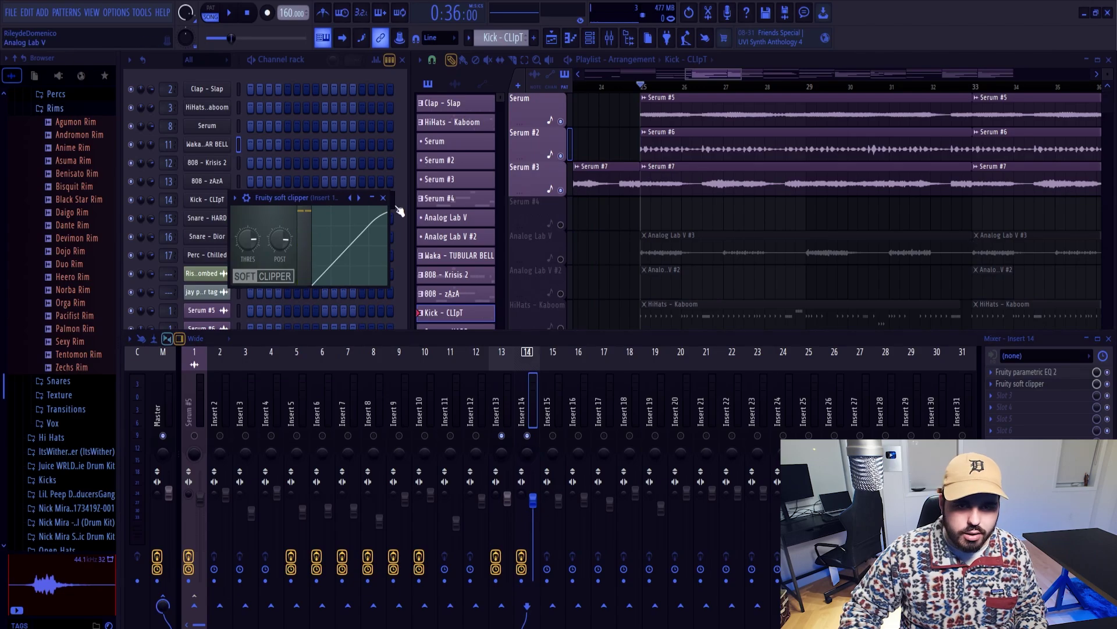
pyautogui.click(383, 198)
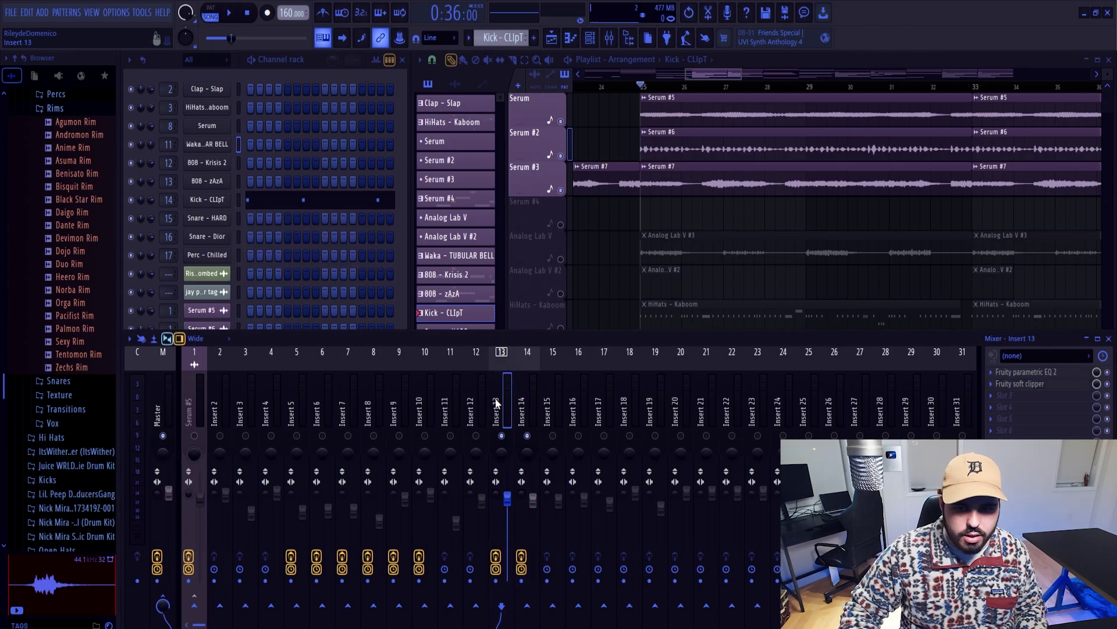
# Make all mixer tracks audible again and listen to the 808 and kick against the Serum melodies.
pyautogui.press('space')
pyautogui.click(523, 413)
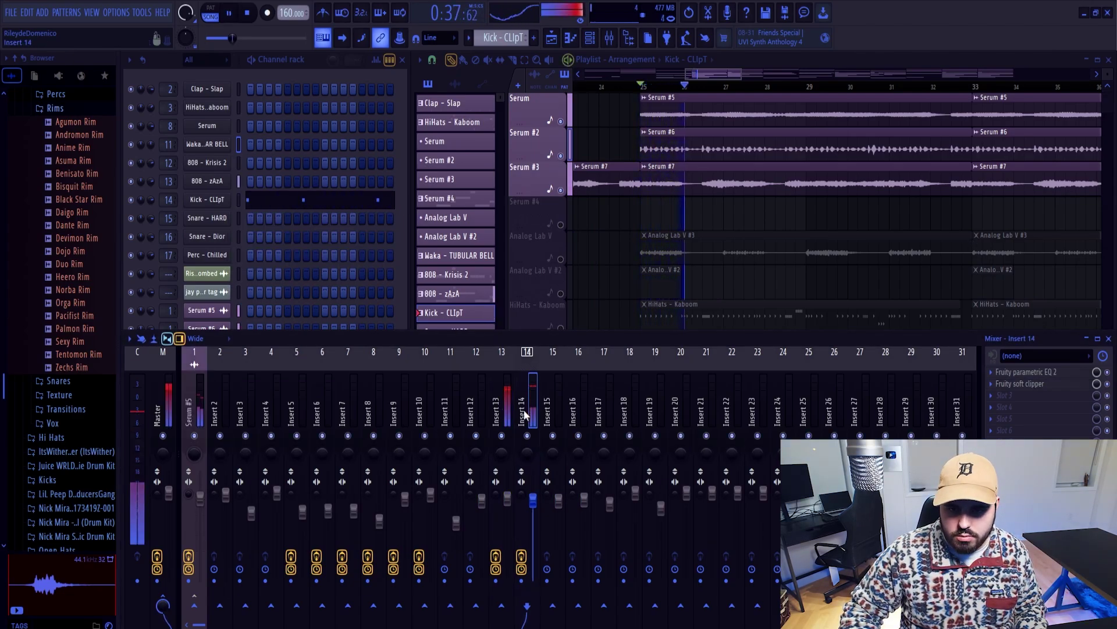
pyautogui.press('space')
# Extend the third F#5 note of the 808 - zAzA pattern to the start of the fourth and play it back.
pyautogui.press('F5')
pyautogui.scroll(-2, 652, 356)
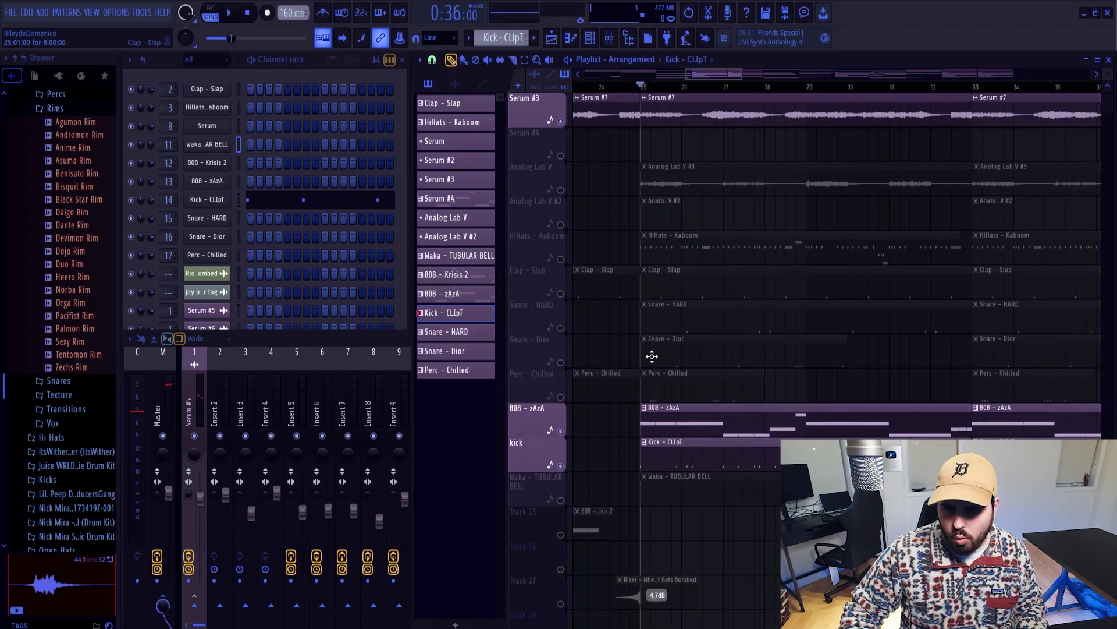
pyautogui.doubleClick(664, 410)
pyautogui.moveTo(390, 250); pyautogui.dragTo(441, 249)
pyautogui.press('space')
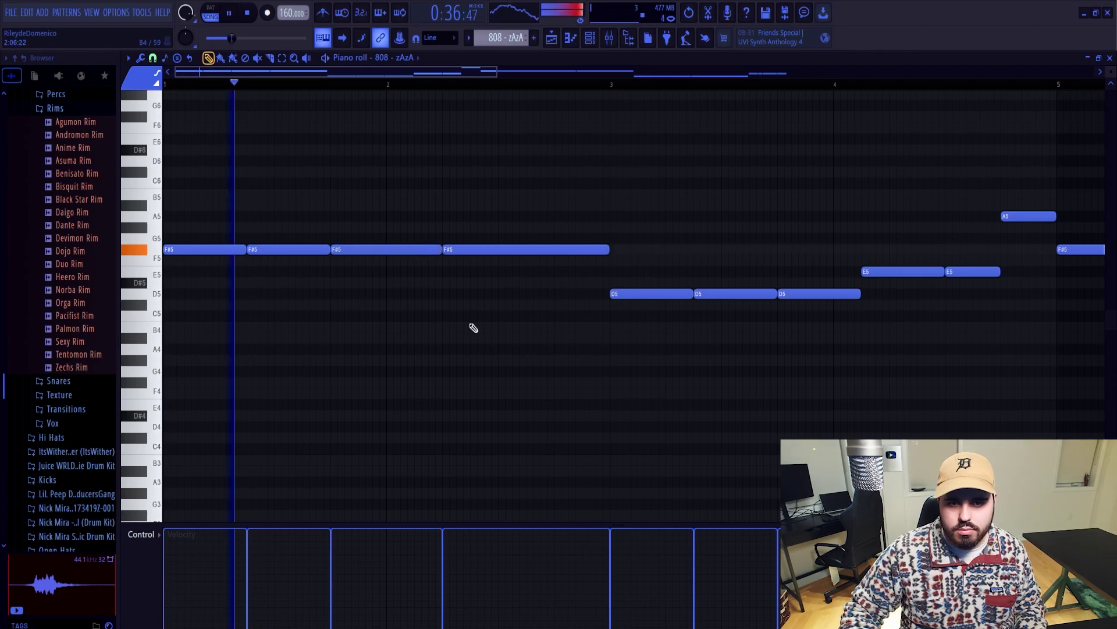
# Mute the kick track, then trim the start of the 808's fourth F#5 note and extend the third to meet it.
pyautogui.click(562, 465)
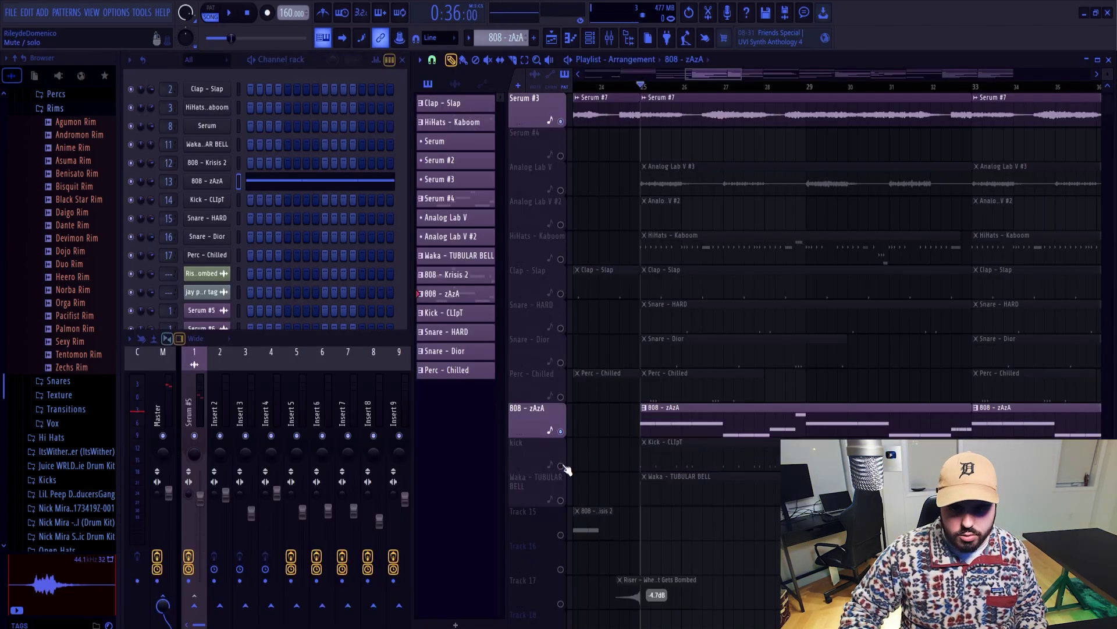
pyautogui.doubleClick(683, 416)
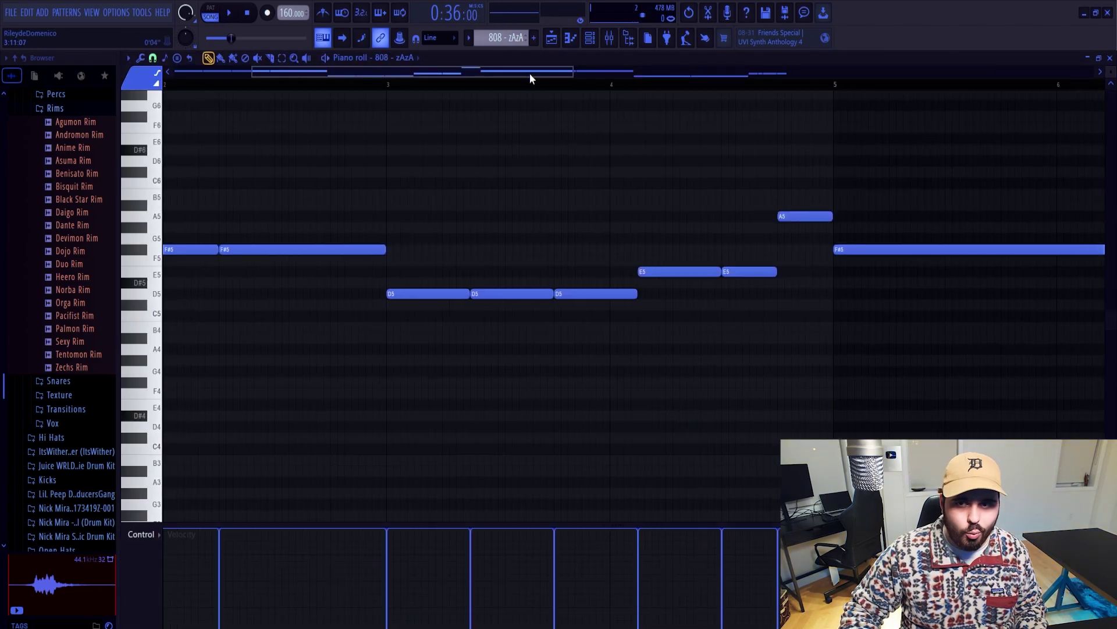
pyautogui.moveTo(529, 73); pyautogui.dragTo(454, 74)
pyautogui.scroll(-2, 454, 73)
pyautogui.moveTo(380, 248); pyautogui.dragTo(435, 249)
pyautogui.press('space')
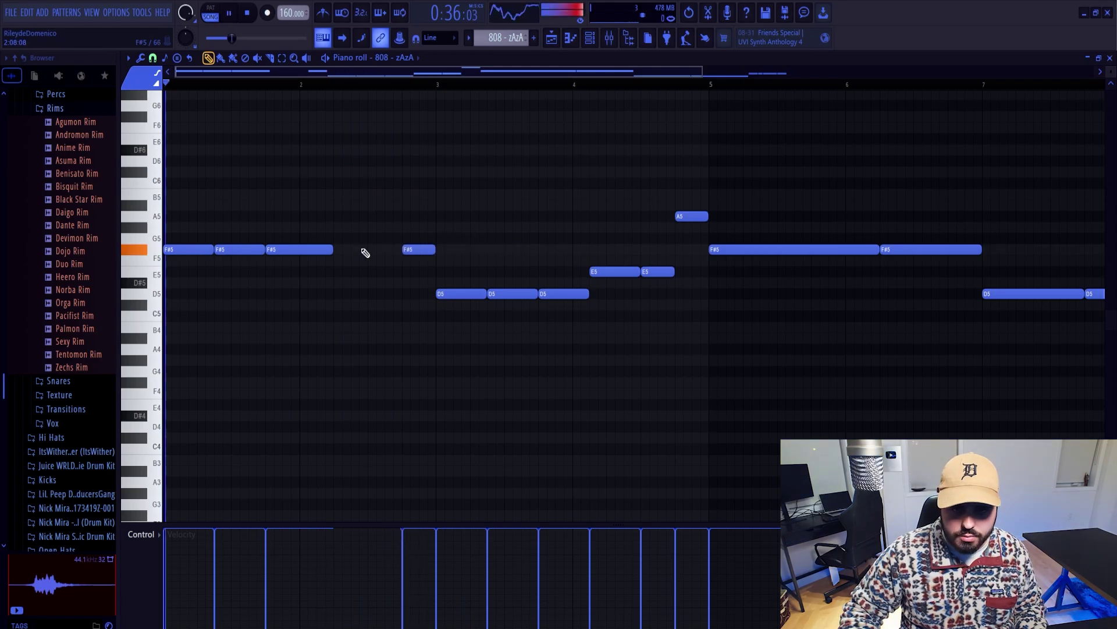
pyautogui.moveTo(332, 250); pyautogui.dragTo(400, 252)
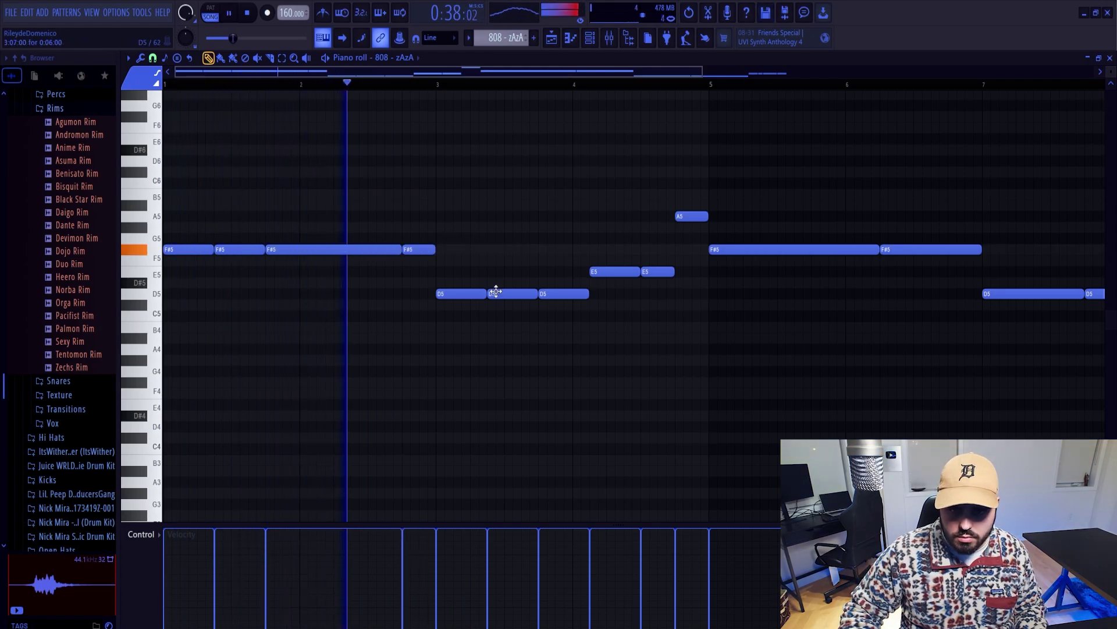
# Lower the A5 note at the end of bar 4 to E5 and split the long F#5 note starting bar 5.
pyautogui.press('space')
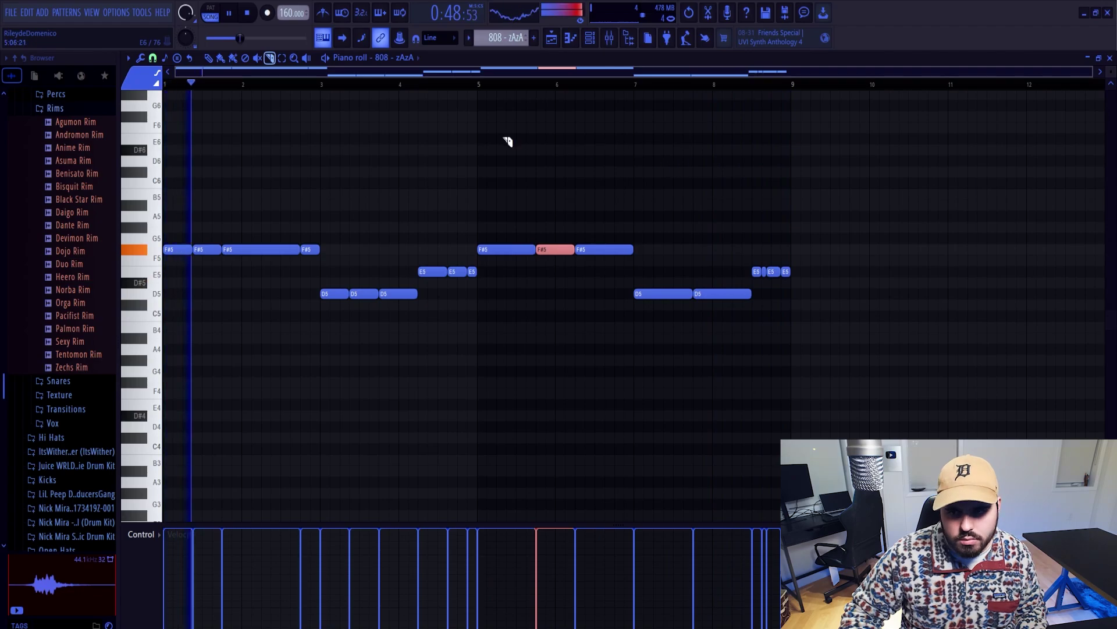
pyautogui.press('space')
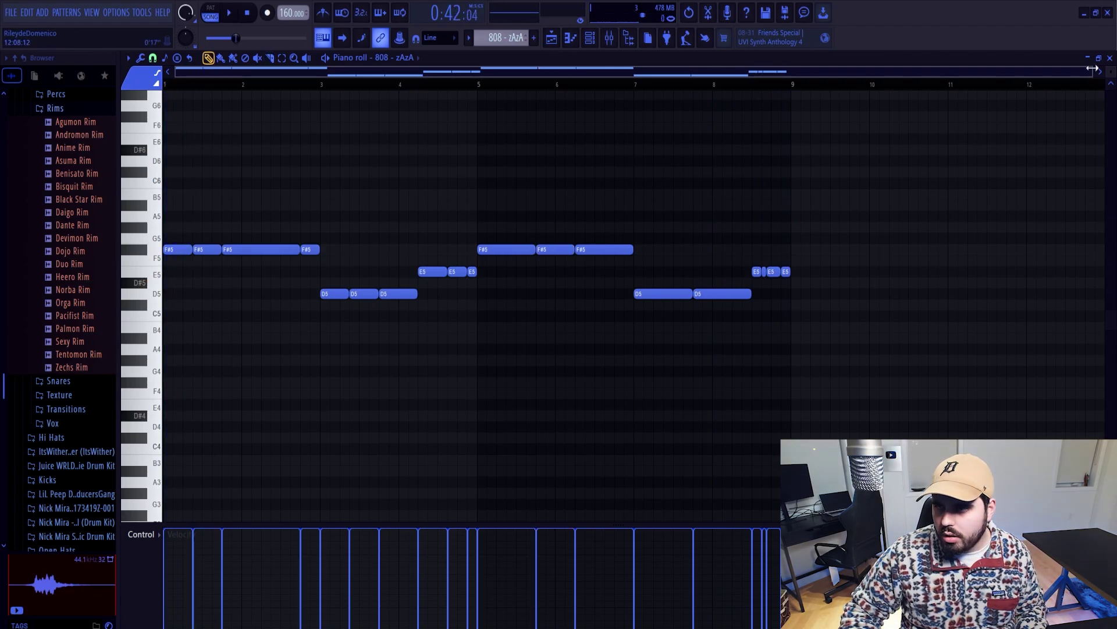
# Unmute the kick track in the playlist, open the Kick - CLIpT pattern's notes and play them back.
pyautogui.click(1110, 58)
pyautogui.click(561, 466)
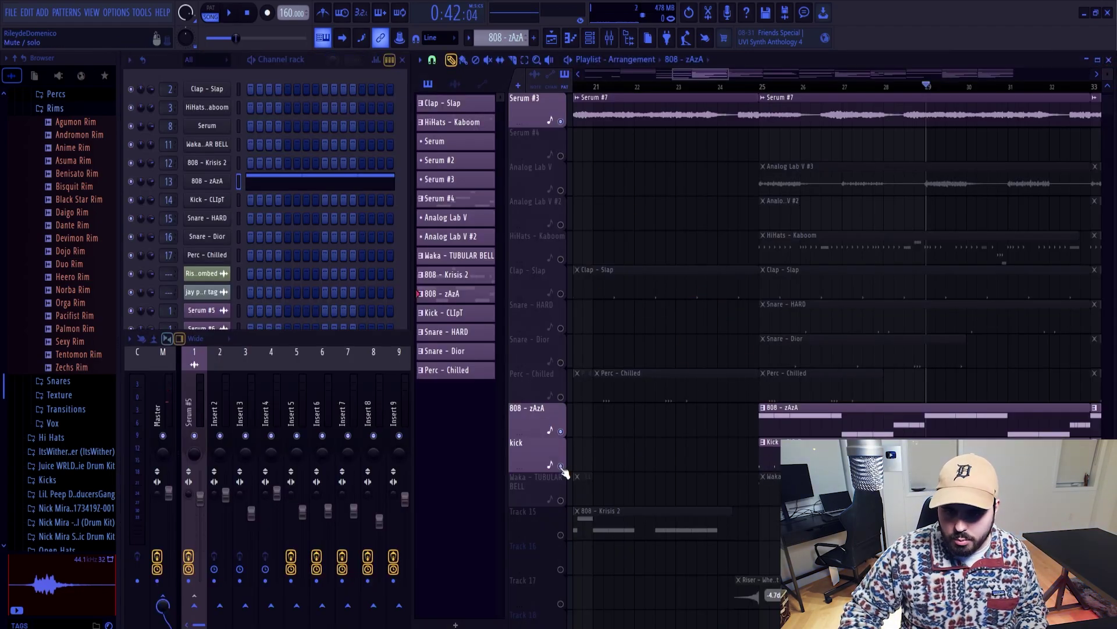
pyautogui.click(446, 313)
pyautogui.press('space')
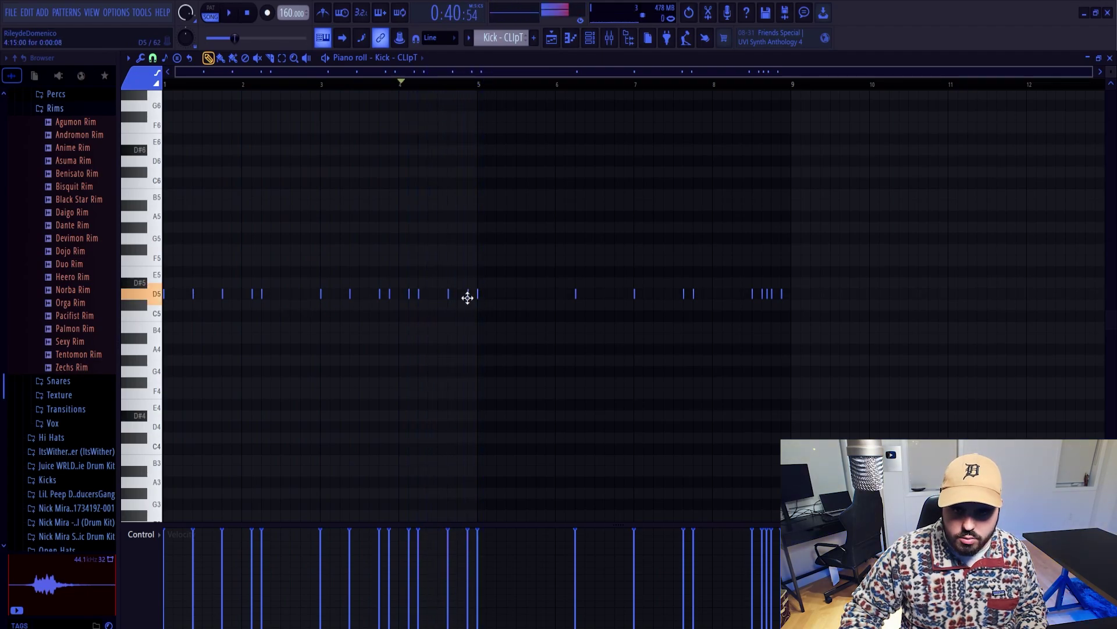
pyautogui.press('space')
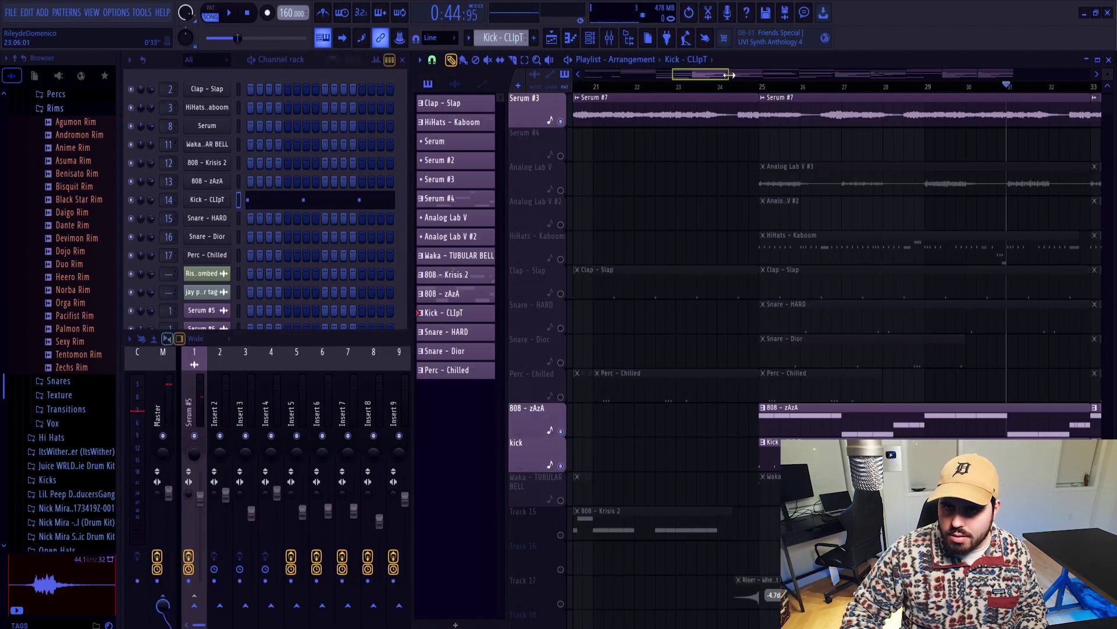
# Make all playlist tracks audible again and play the full arrangement from bar 25.
pyautogui.moveTo(729, 74); pyautogui.dragTo(760, 75)
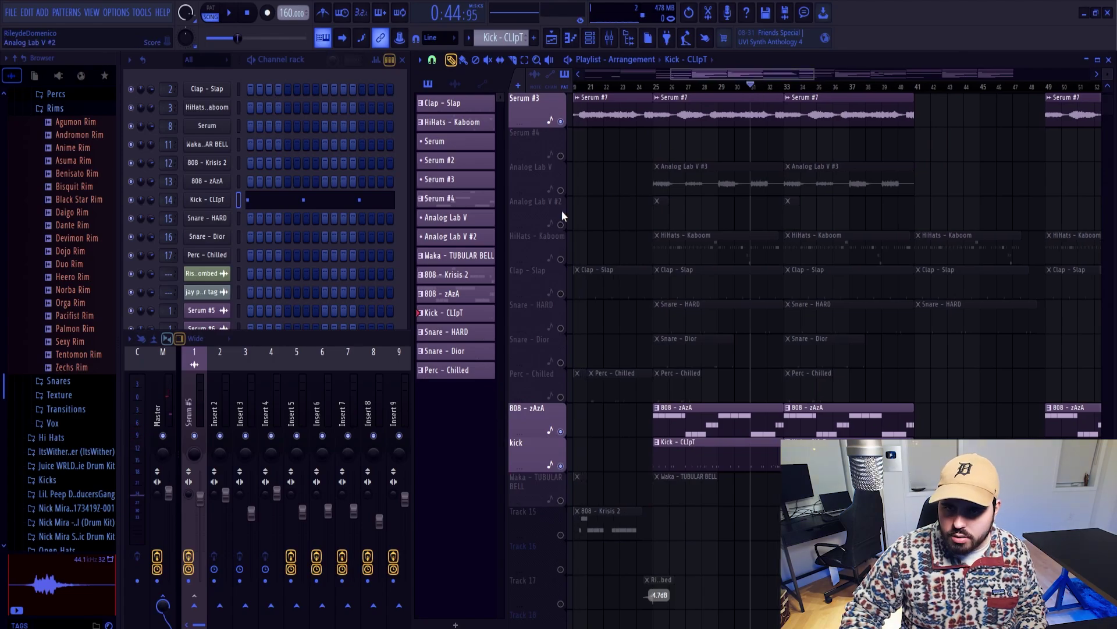
pyautogui.rightClick(562, 191)
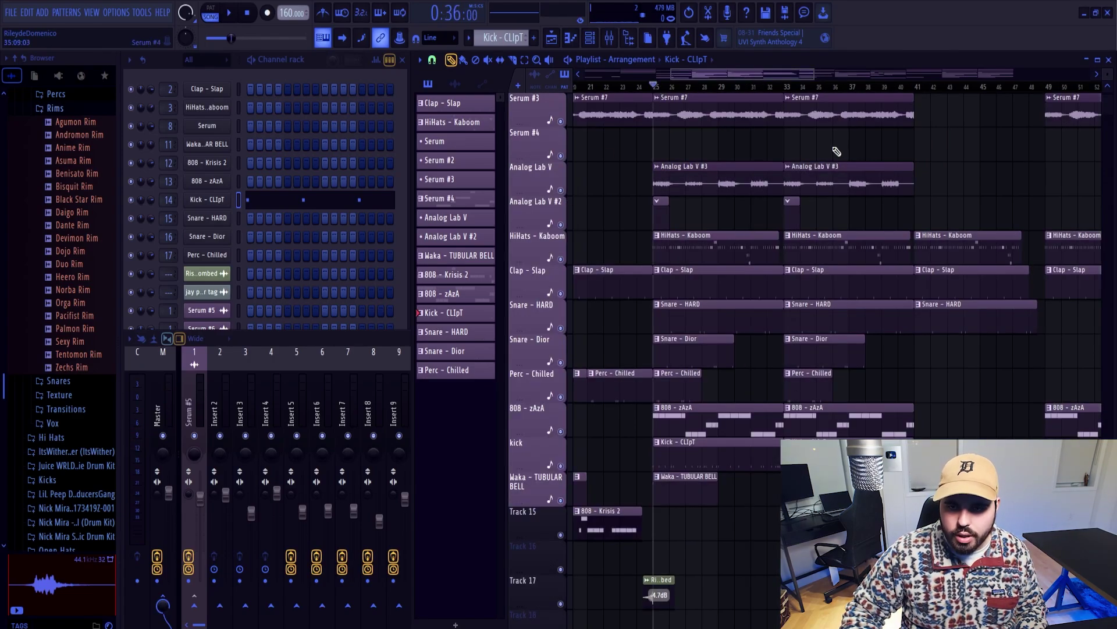
pyautogui.press('space')
pyautogui.click(400, 358)
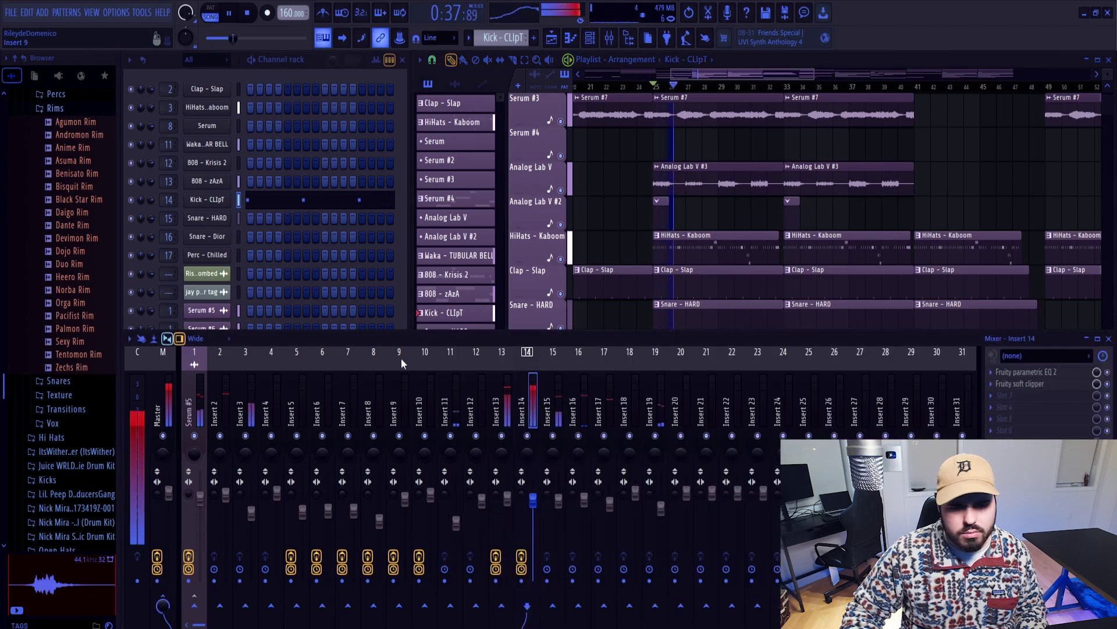
pyautogui.press('space')
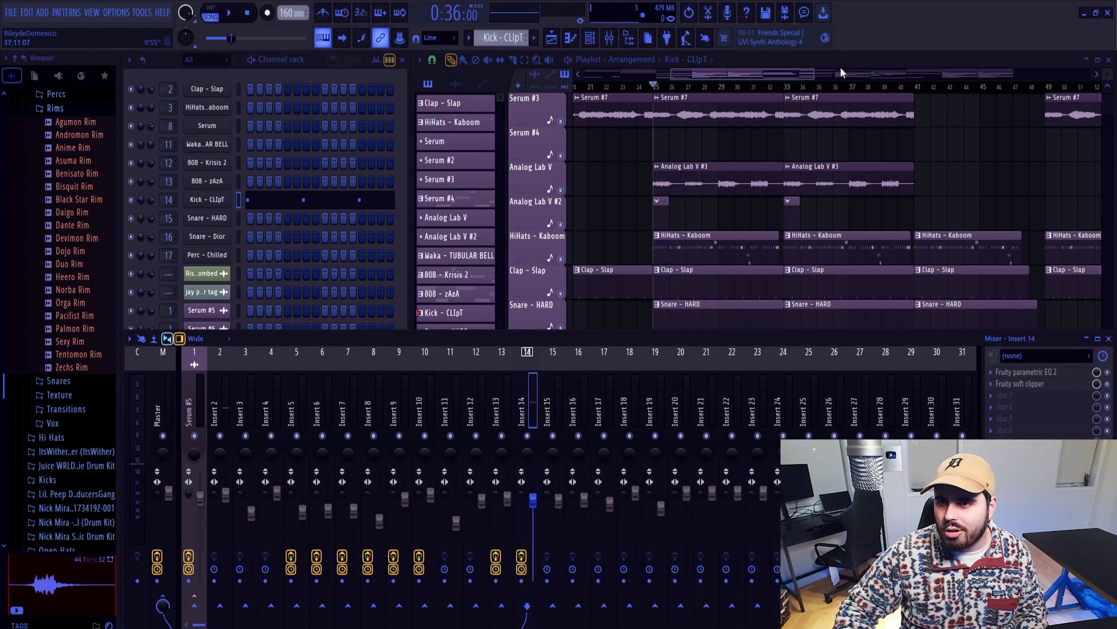
# Replay the section from bar 25 while checking the 808, kick and drum levels in the mixer.
pyautogui.click(806, 74)
pyautogui.press('space')
pyautogui.click(400, 339)
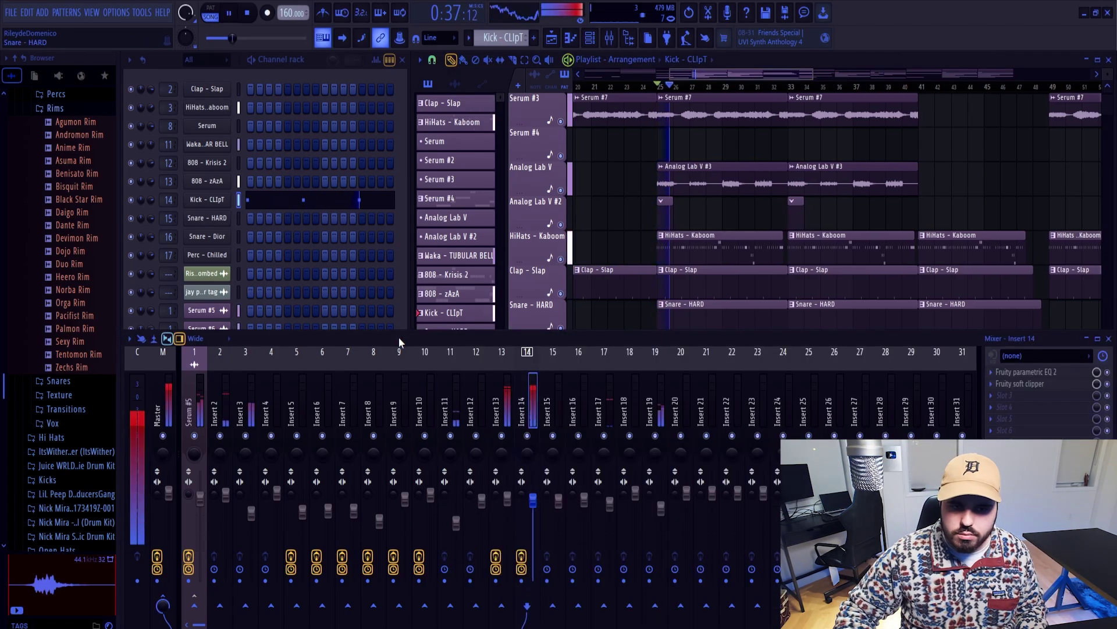
pyautogui.click(829, 75)
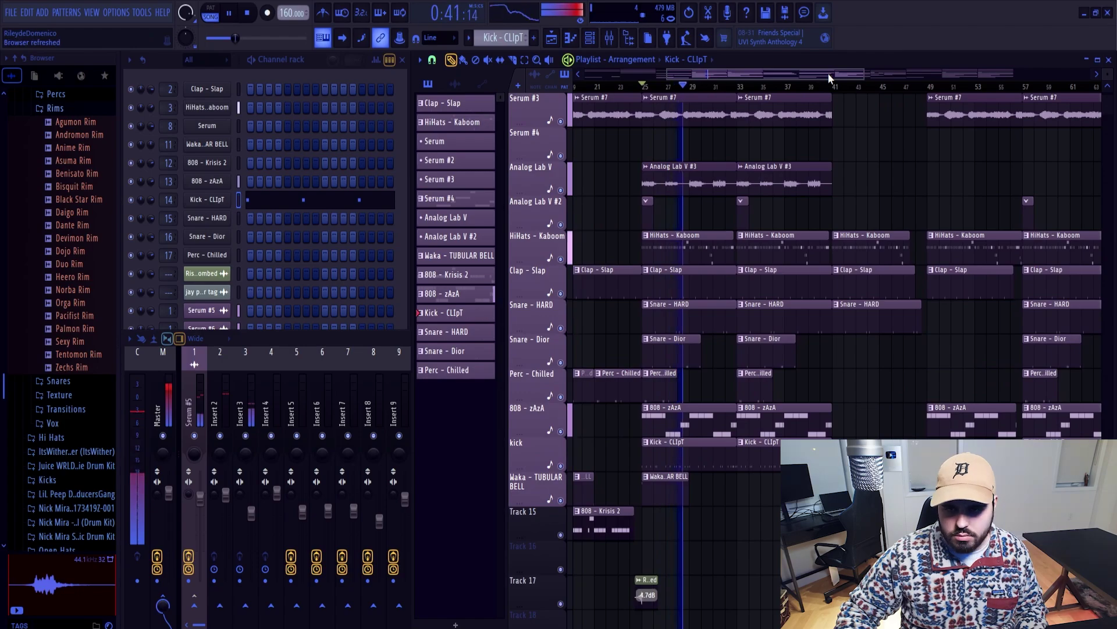
pyautogui.click(385, 341)
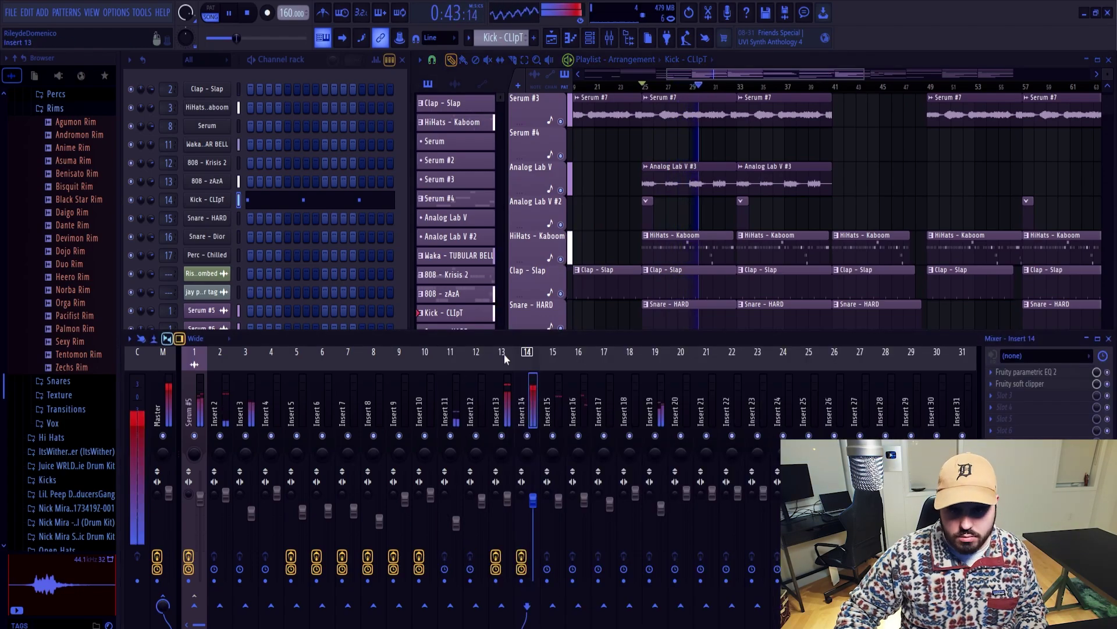
pyautogui.click(745, 75)
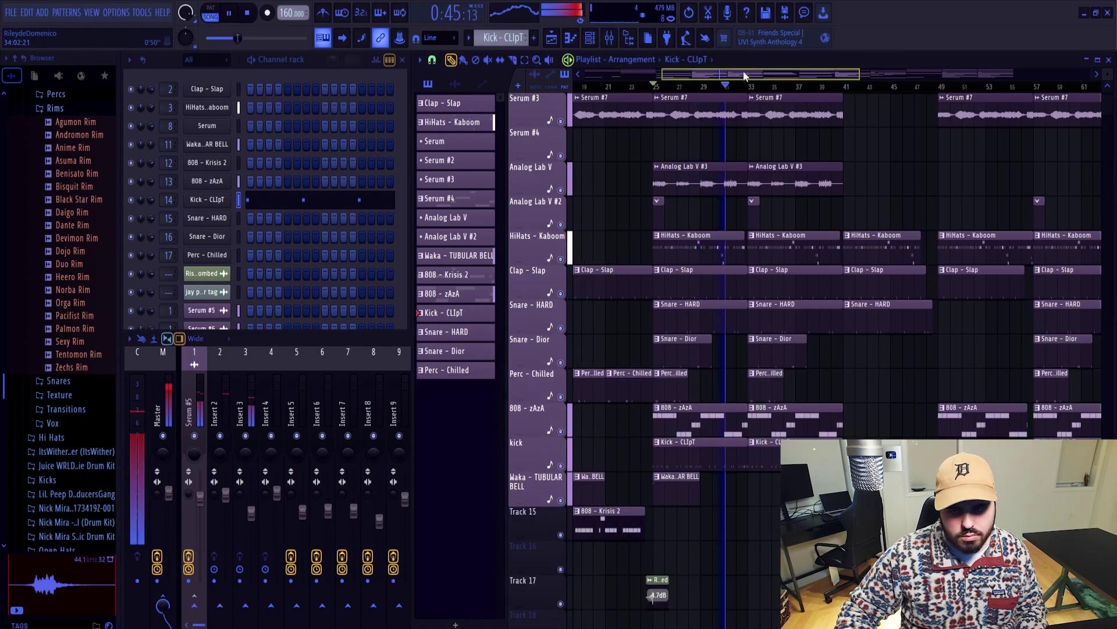
pyautogui.press('space')
# Solo the hi-hats in the mixer and raise all HiHats - Kaboom notes by two semitones, so the main row sits on C5.
pyautogui.click(682, 253)
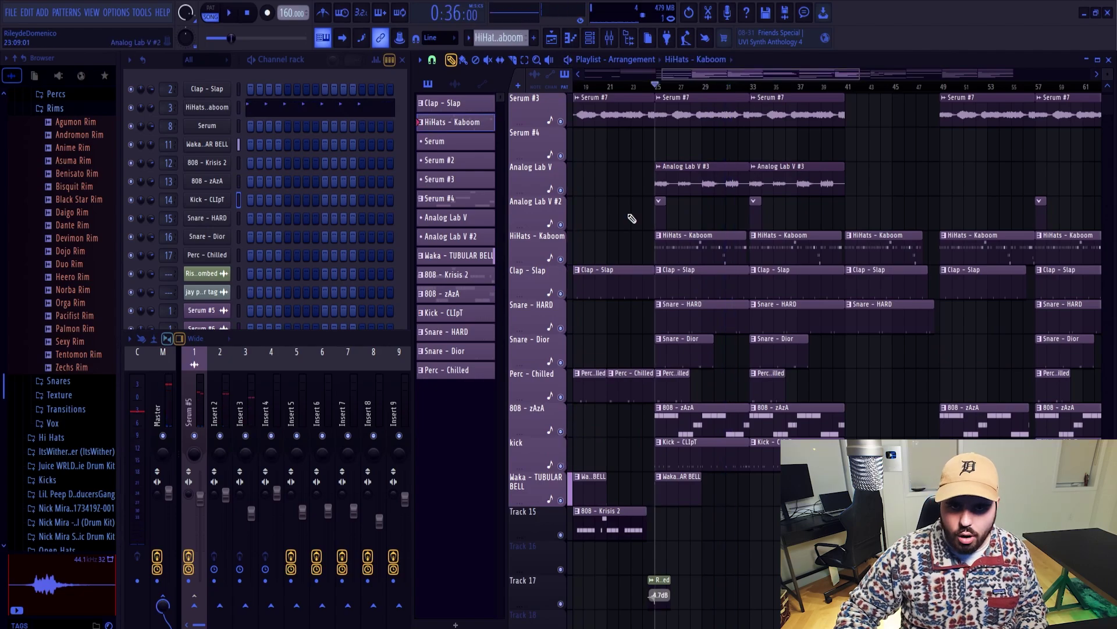
pyautogui.click(204, 108)
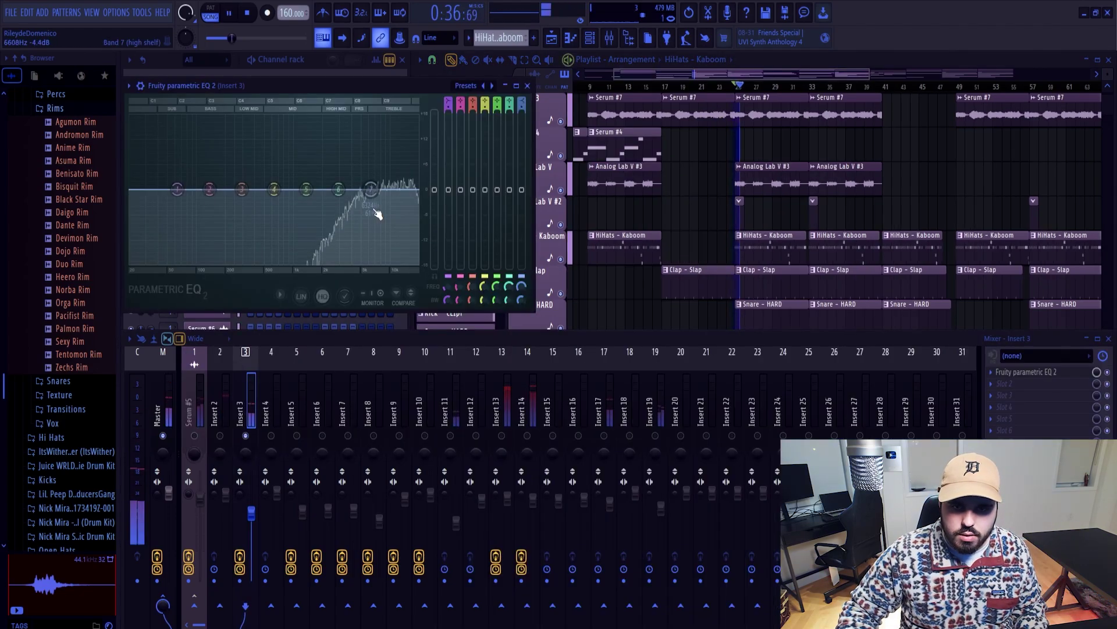
pyautogui.click(779, 251)
pyautogui.doubleClick(778, 250)
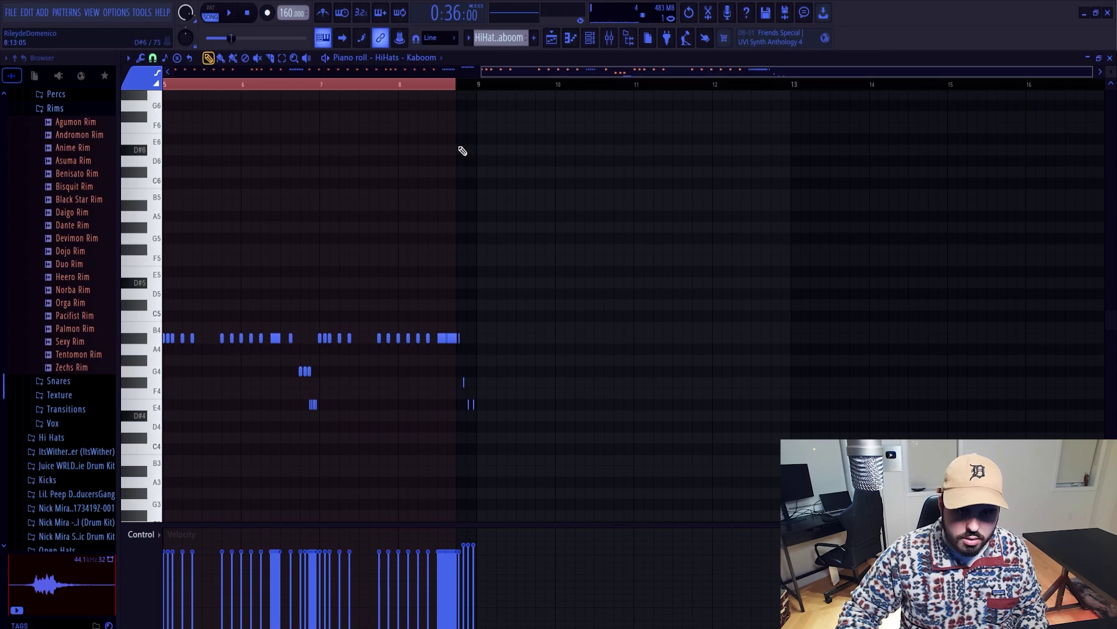
pyautogui.hotkey('ctrl', 'a')
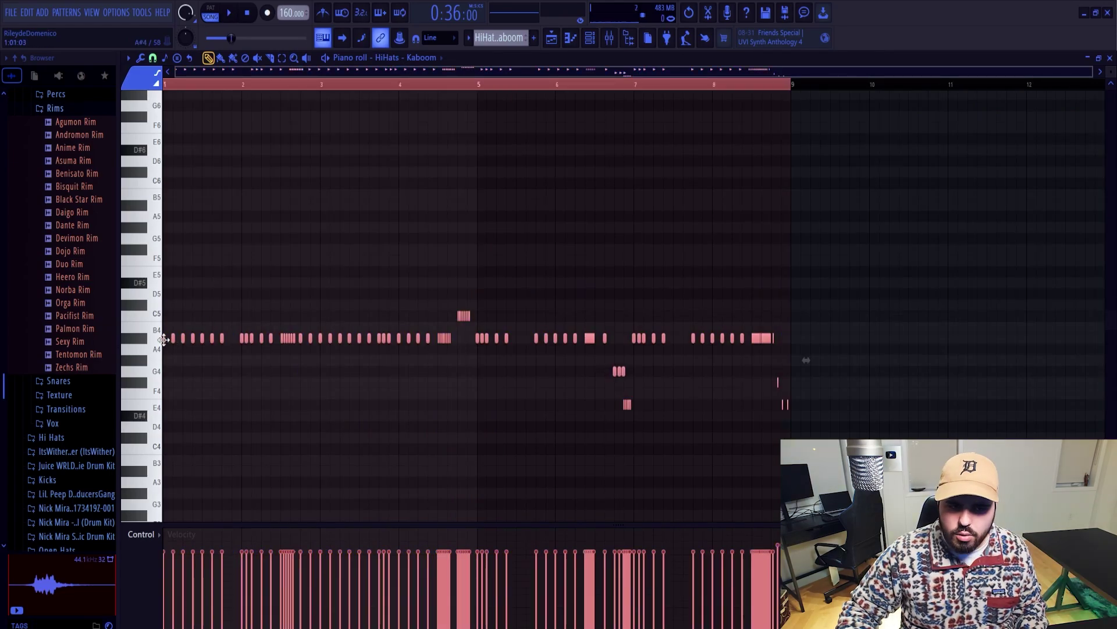
pyautogui.moveTo(164, 339); pyautogui.dragTo(164, 316)
pyautogui.press('space')
pyautogui.press('space')
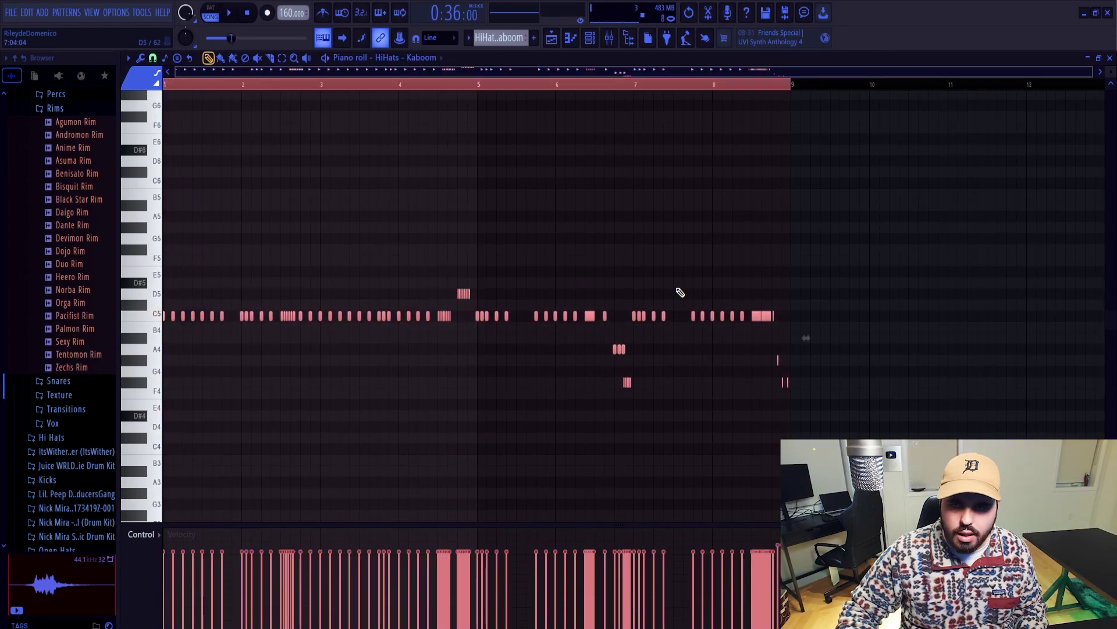
# Bring the other mixer tracks back in and listen to the raised hi-hats within the full beat.
pyautogui.click(1110, 58)
pyautogui.click(387, 87)
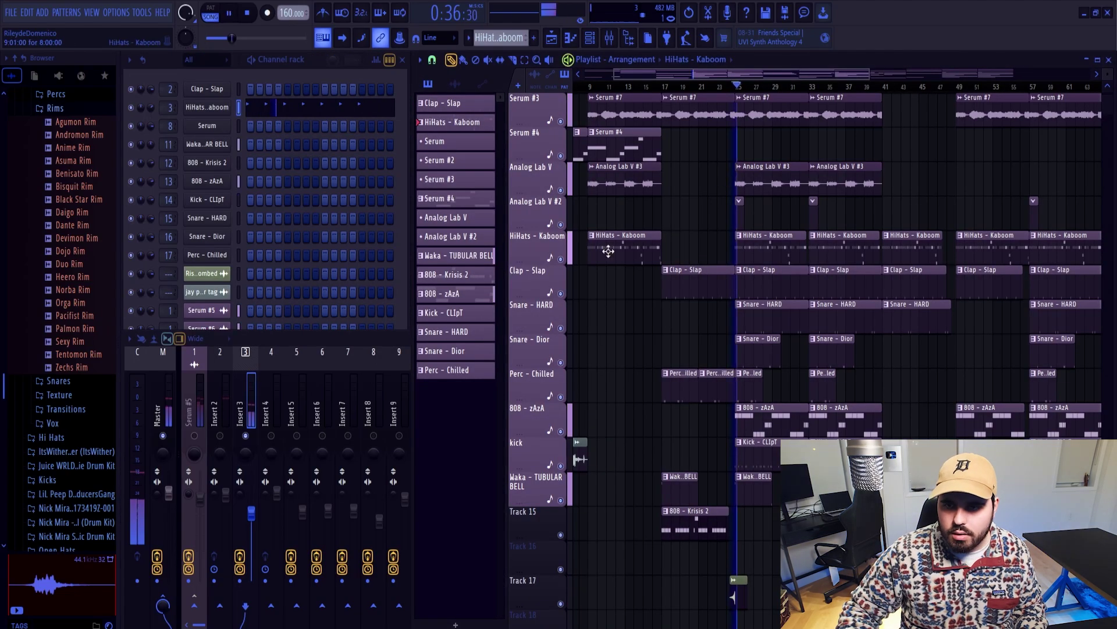
pyautogui.press('space')
pyautogui.rightClick(711, 166)
pyautogui.press('space')
# Remove the sixth C5 hi-hat of bar 1, add one just before bar 2, and play the pattern back.
pyautogui.click(297, 108)
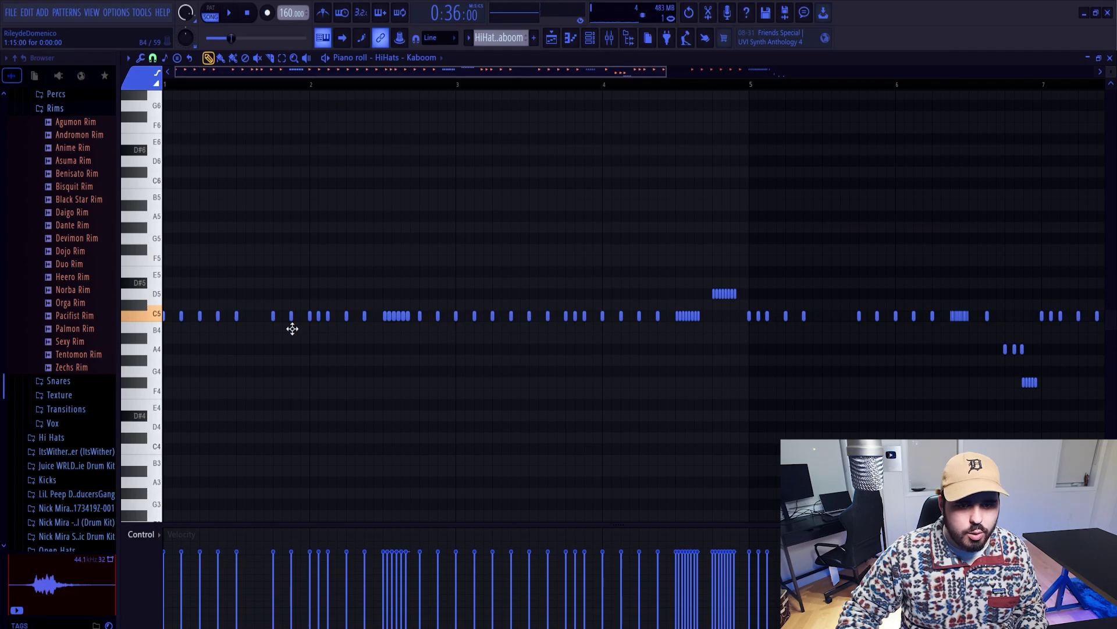
pyautogui.press('space')
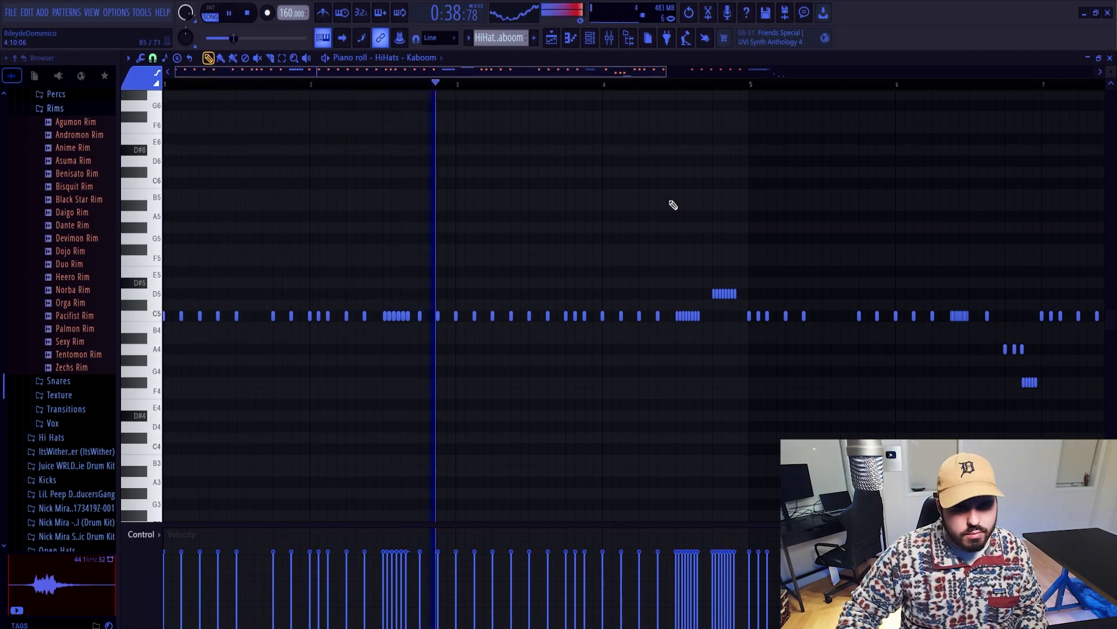
pyautogui.press('space')
# Give the C5 roll in bar 2 and the C5 and D5 rolls in bar 4 descending velocities.
pyautogui.moveTo(413, 312); pyautogui.dragTo(390, 338)
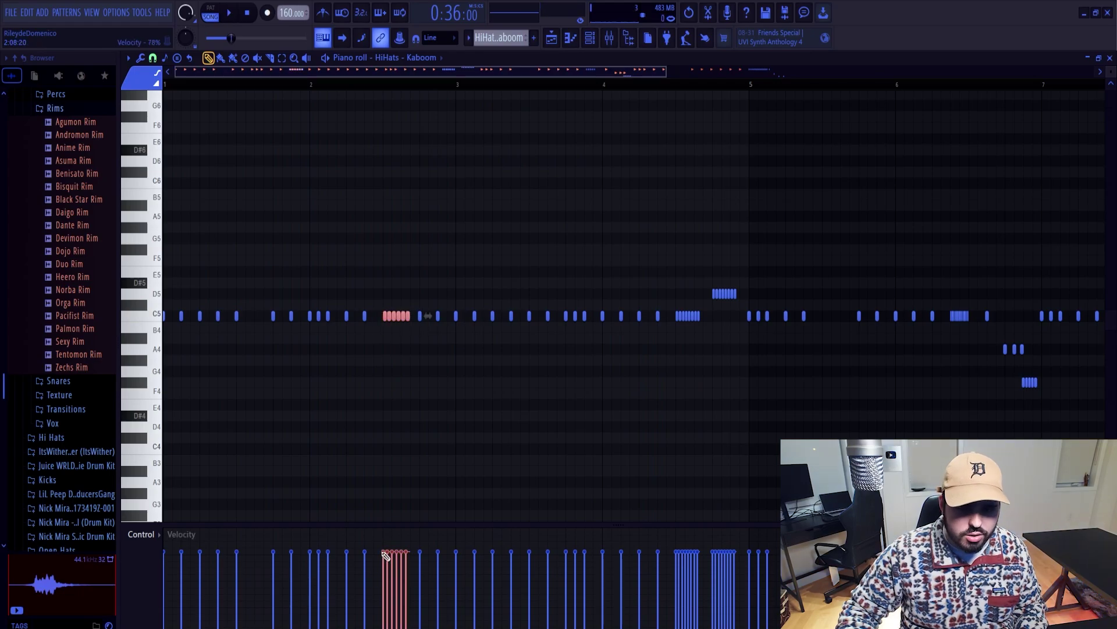
pyautogui.moveTo(702, 301); pyautogui.dragTo(676, 341)
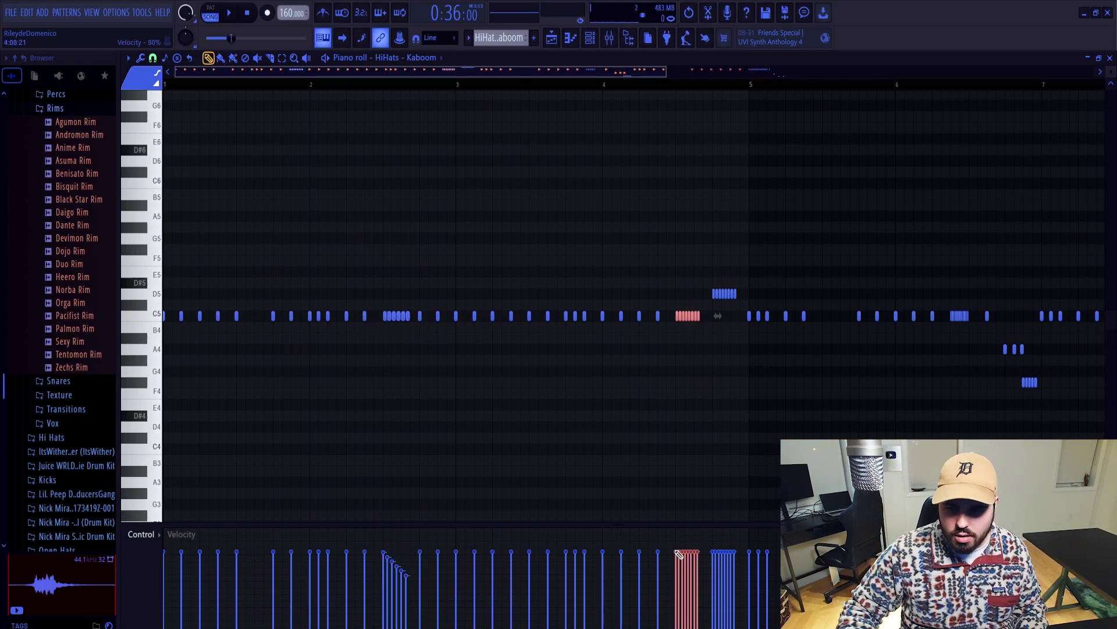
pyautogui.moveTo(759, 267); pyautogui.dragTo(704, 318)
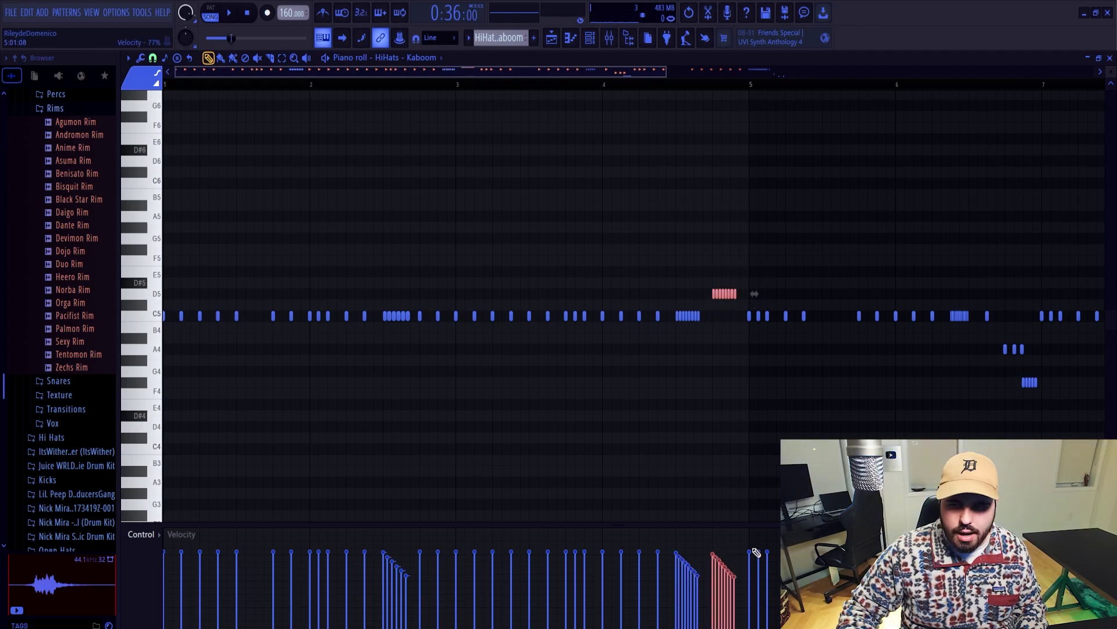
pyautogui.hotkey('ctrl', 'd')
# Give the C5 and F#4 hi-hat rolls in bar 6 descending velocities.
pyautogui.hscroll(3, 768, 408)
pyautogui.scroll(3, 771, 364)
pyautogui.moveTo(769, 311); pyautogui.dragTo(728, 348)
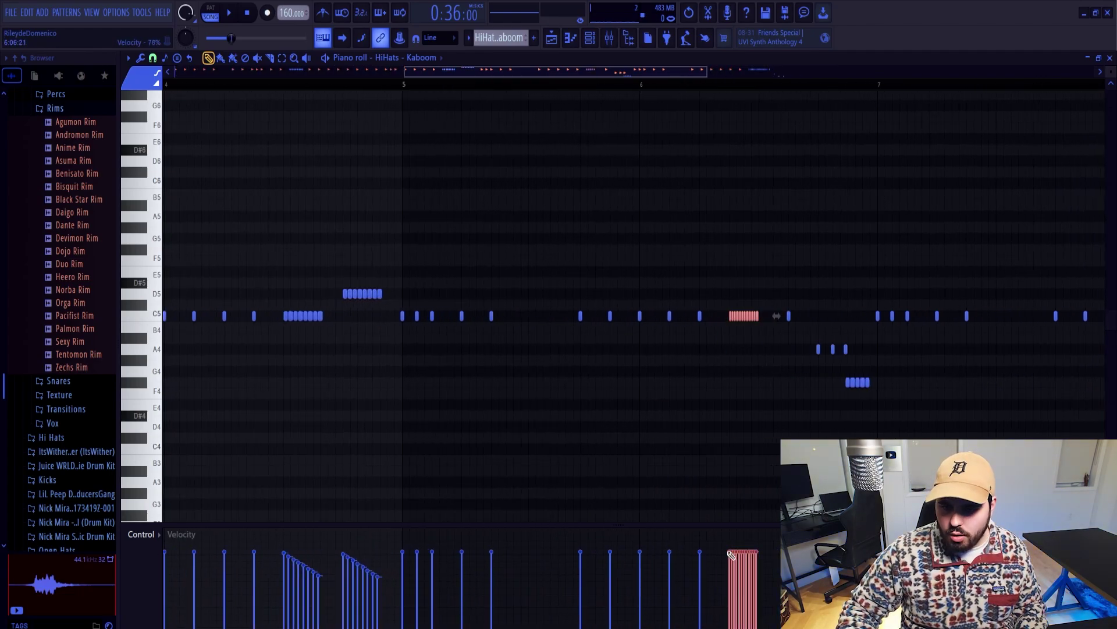
pyautogui.moveTo(805, 423); pyautogui.dragTo(888, 382)
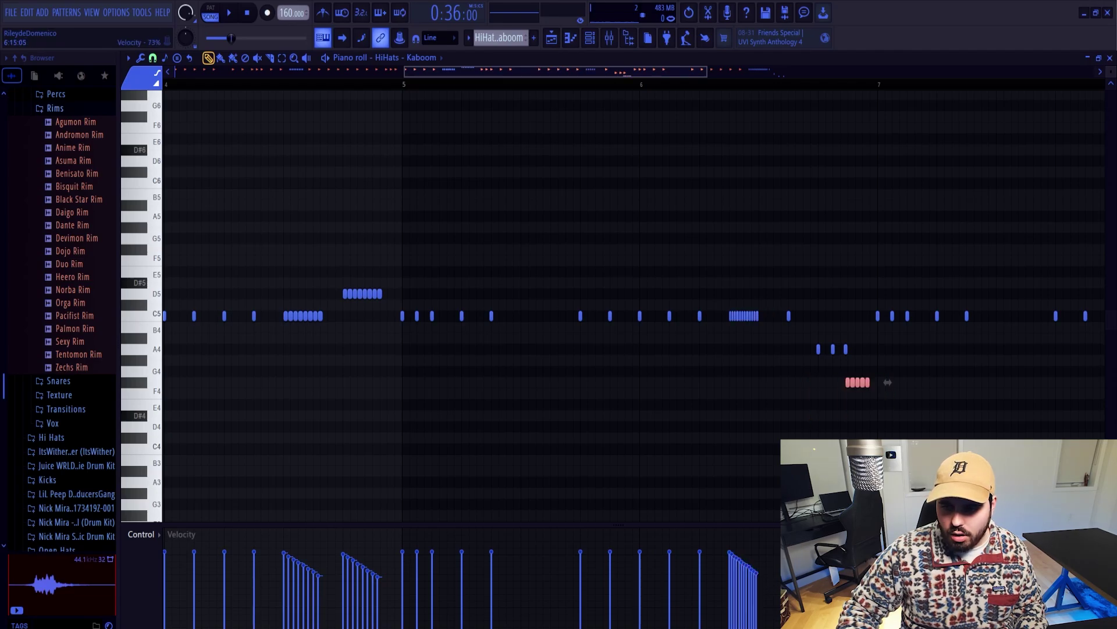
pyautogui.hotkey('ctrl', 'd')
pyautogui.scroll(-2, 1011, 381)
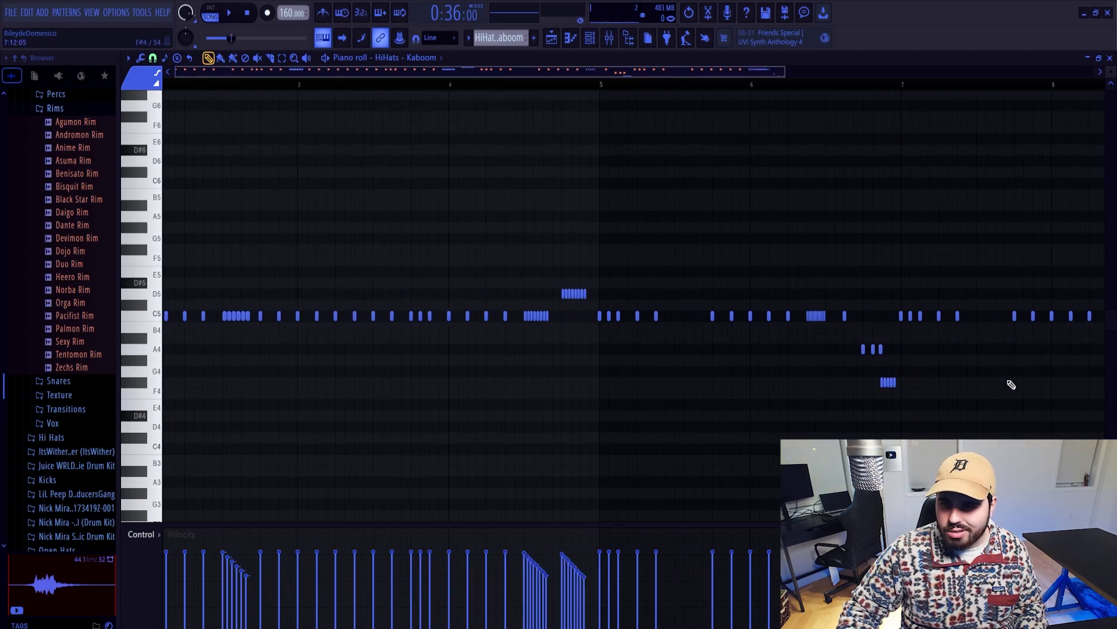
# Give the long C5 hi-hat roll at the end of bar 8 descending velocities and play the pattern back.
pyautogui.scroll(5, 968, 349)
pyautogui.moveTo(957, 299); pyautogui.dragTo(862, 349)
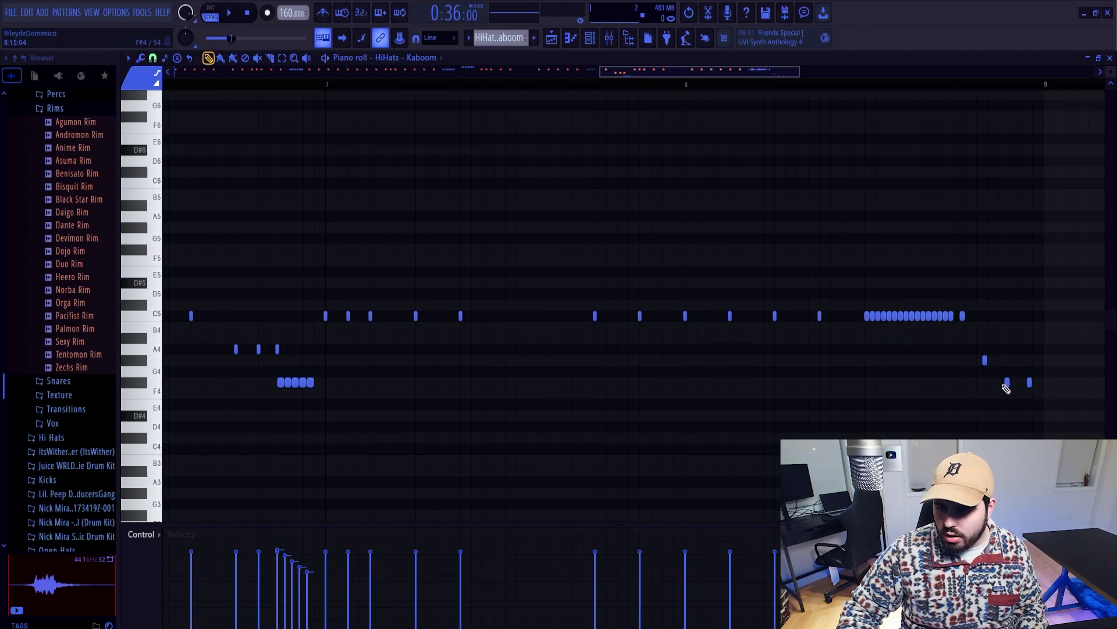
pyautogui.scroll(-4, 1006, 389)
pyautogui.press('space')
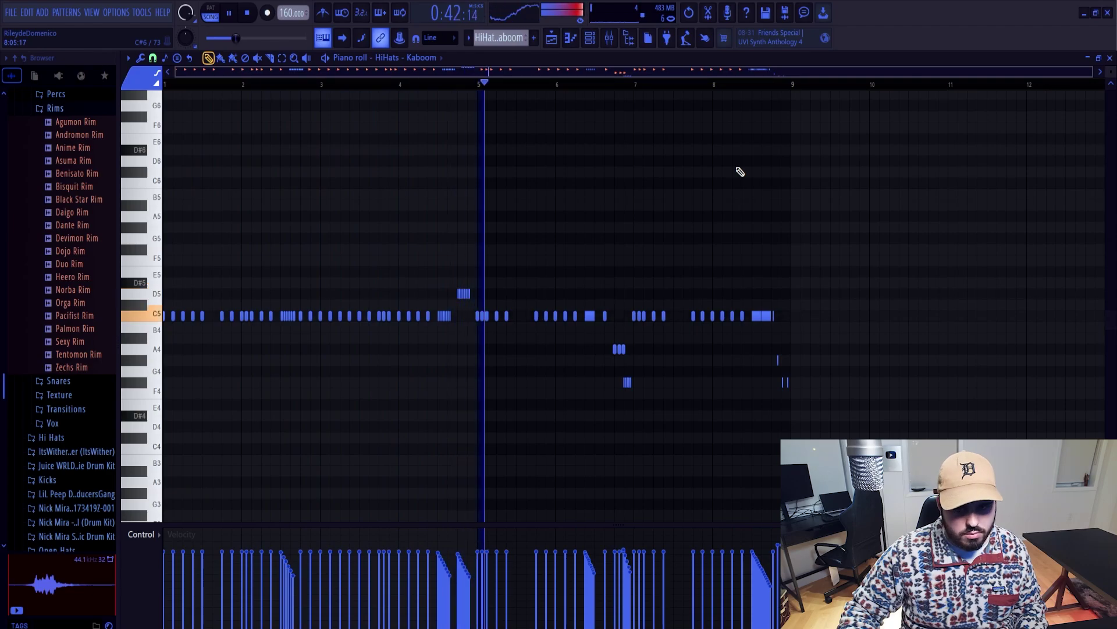
pyautogui.press('space')
# Lower the velocity of the second C5 hi-hat in bar 2 and in bar 5, checking them in playback.
pyautogui.click(247, 316)
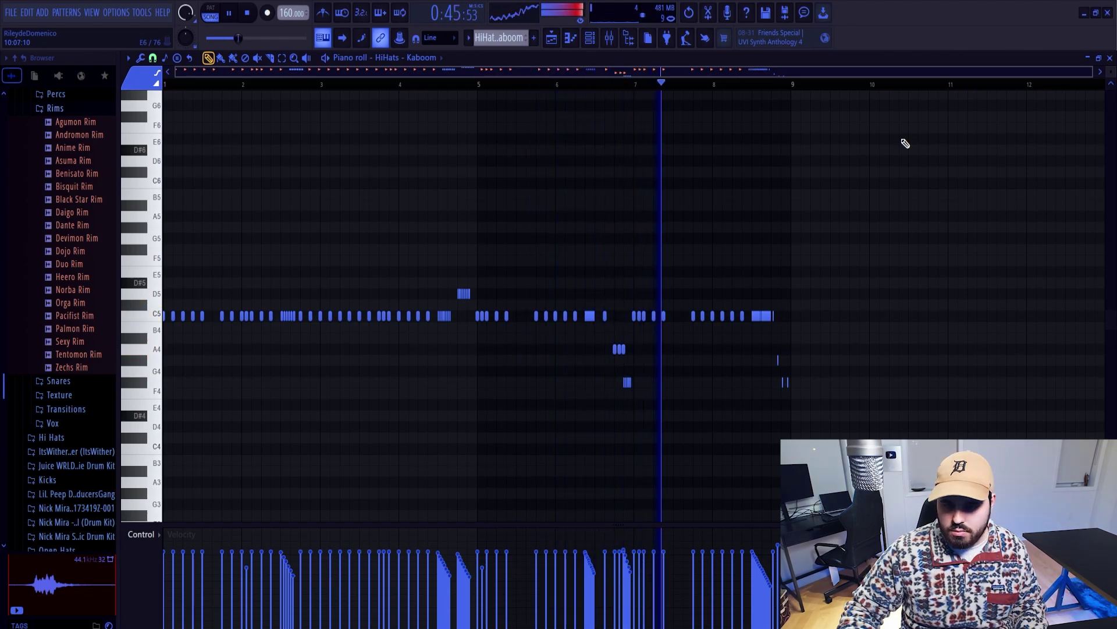
pyautogui.scroll(3, 605, 278)
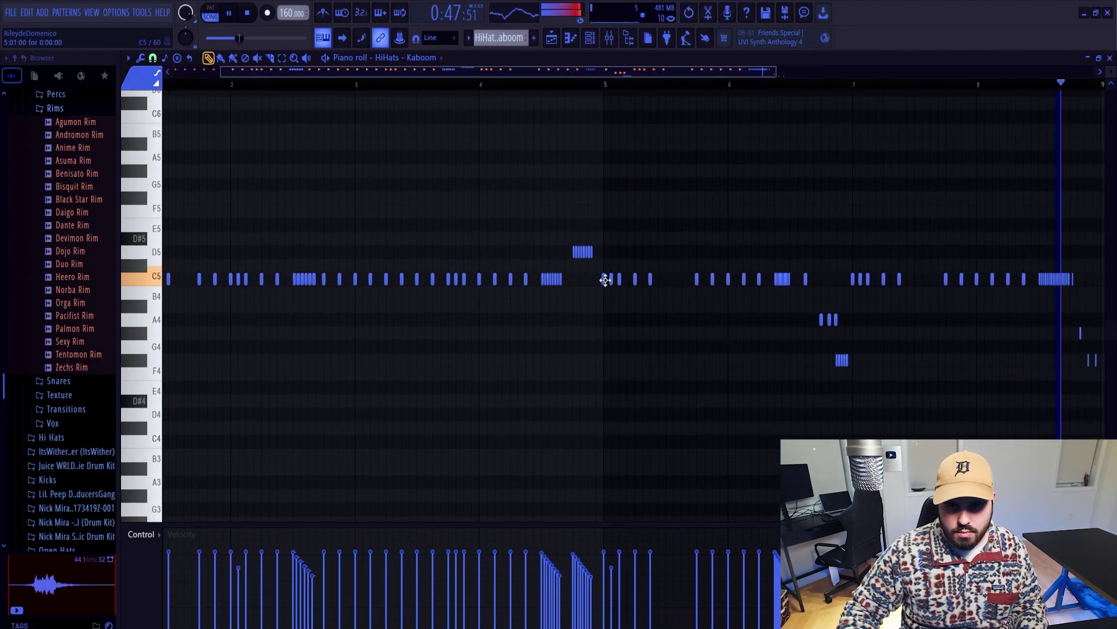
pyautogui.press('space')
# Reshape the velocities of the C5 hi-hat roll in bar 6 into a rising ramp and play it back.
pyautogui.scroll(6, 761, 324)
pyautogui.moveTo(876, 231); pyautogui.dragTo(778, 330)
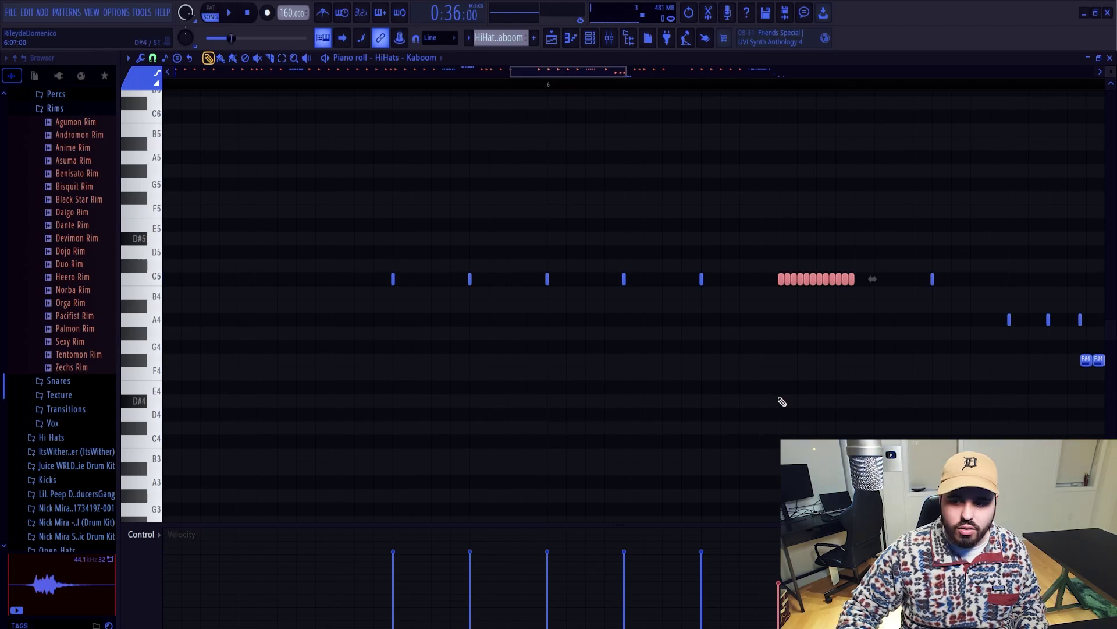
pyautogui.press('space')
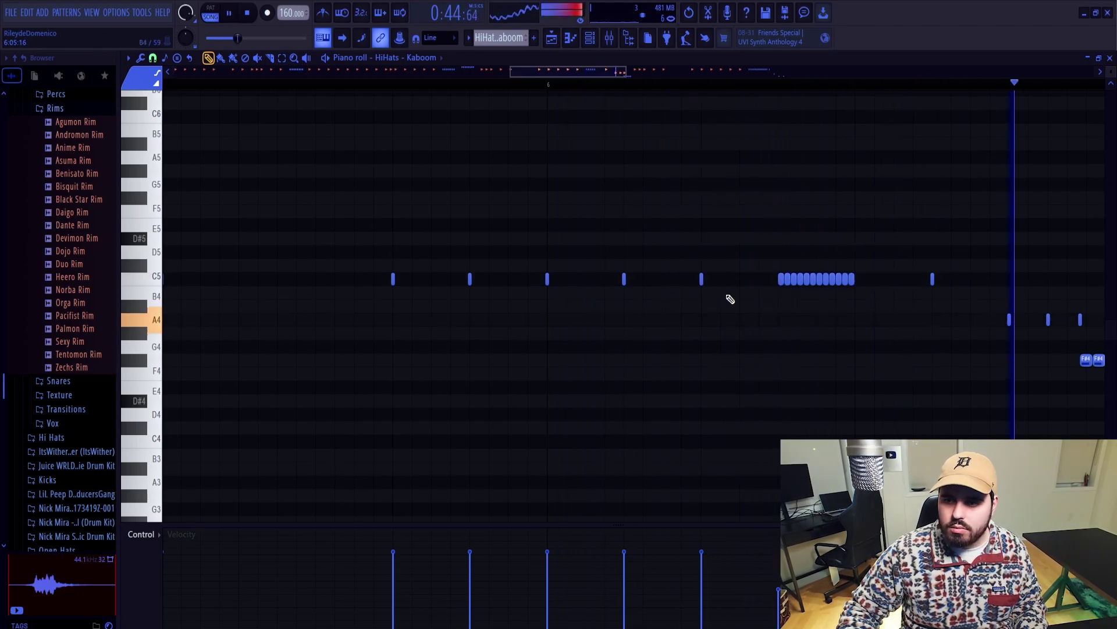
pyautogui.scroll(-5, 766, 340)
pyautogui.scroll(5, 780, 331)
pyautogui.press('space')
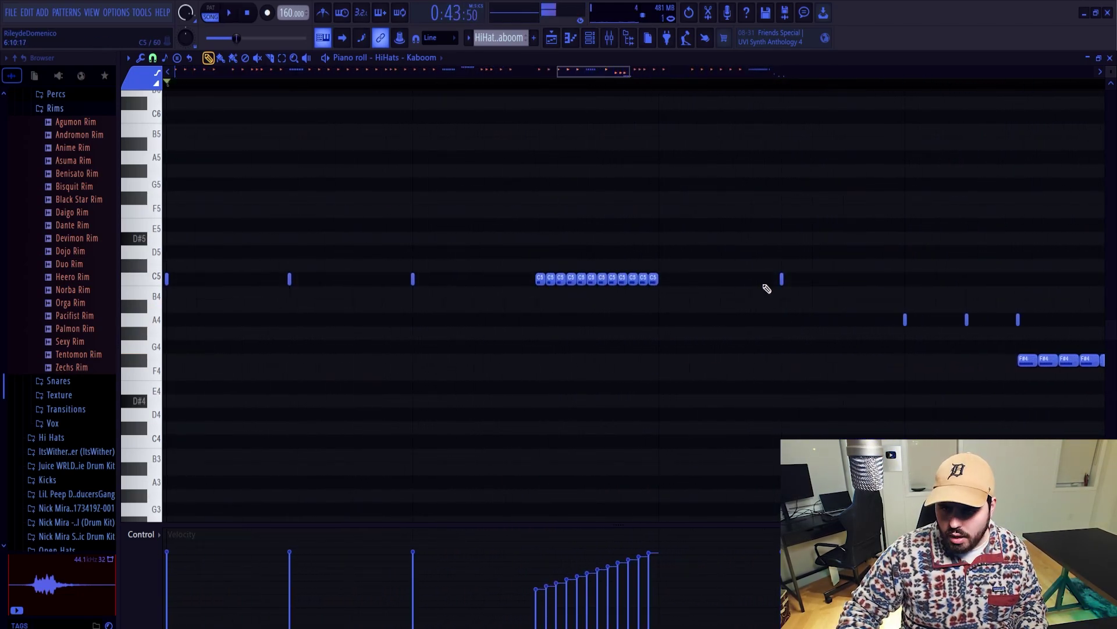
# Add a C5 hi-hat directly after the bar 6 roll, play it back and return to the playlist arrangement.
pyautogui.press('space')
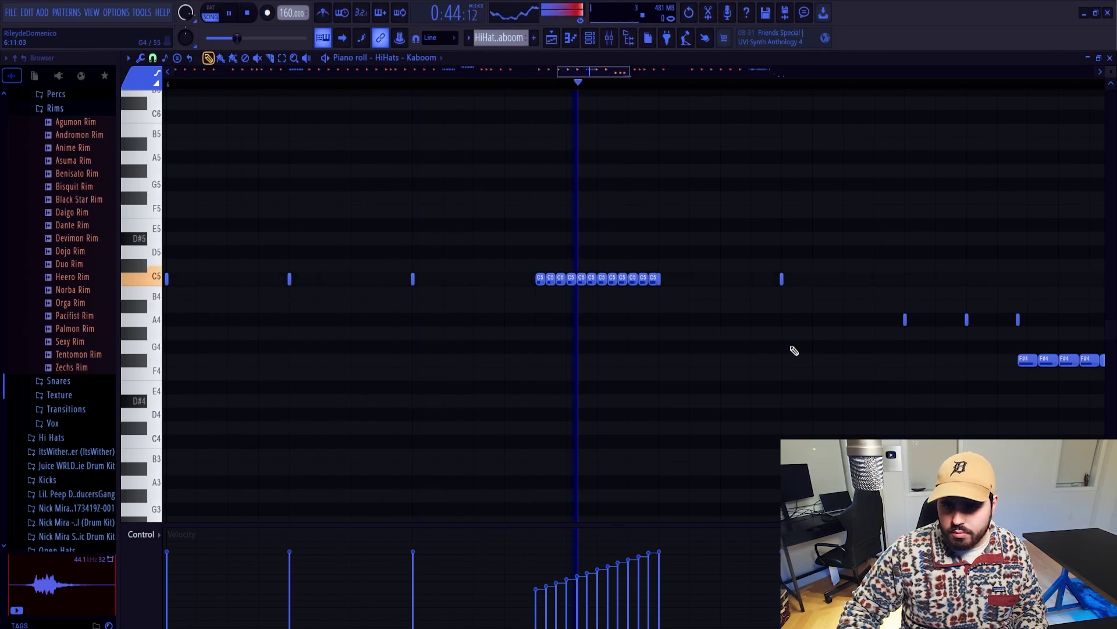
pyautogui.scroll(-5, 742, 339)
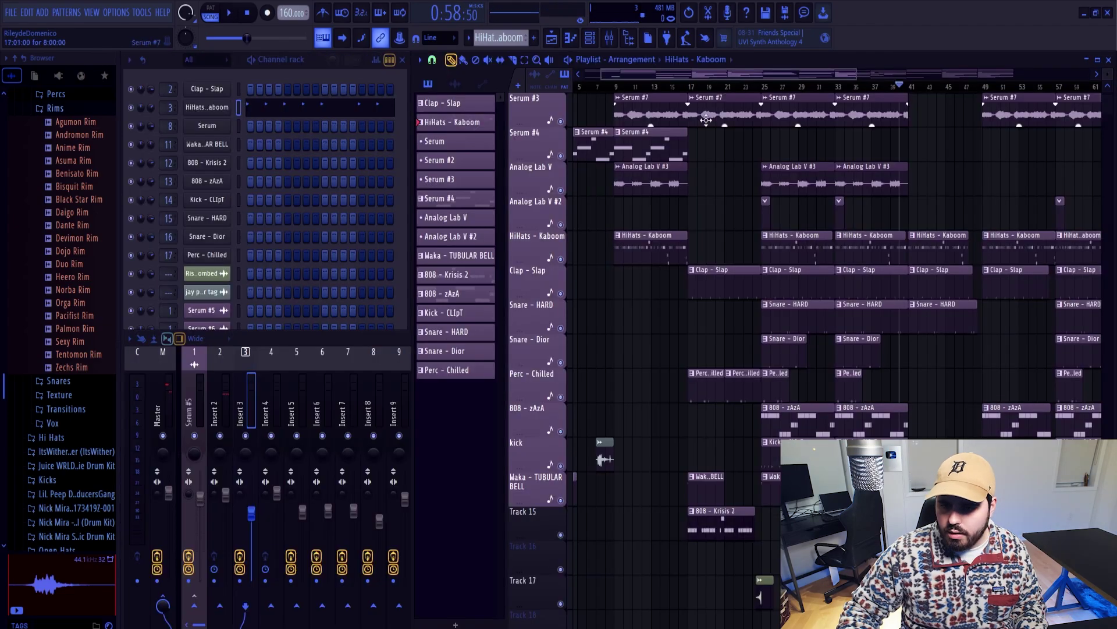
pyautogui.moveTo(703, 85); pyautogui.dragTo(694, 85)
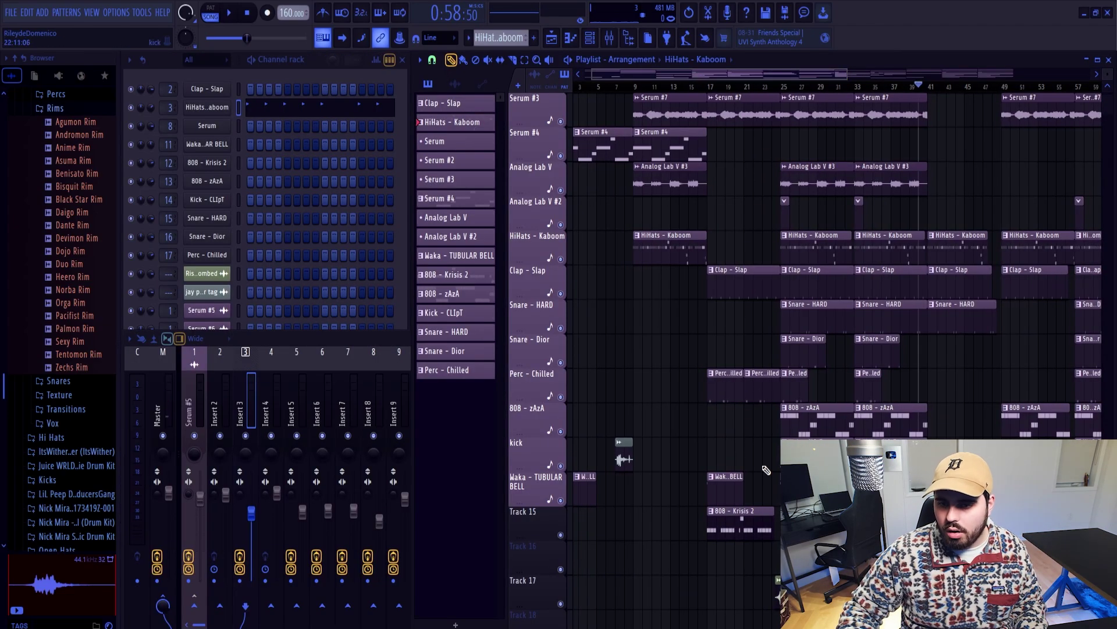
# Raise the mixer volume of the 808 - Krisis 2 on Insert 12 to 92% while playing from bar 17.
pyautogui.click(733, 525)
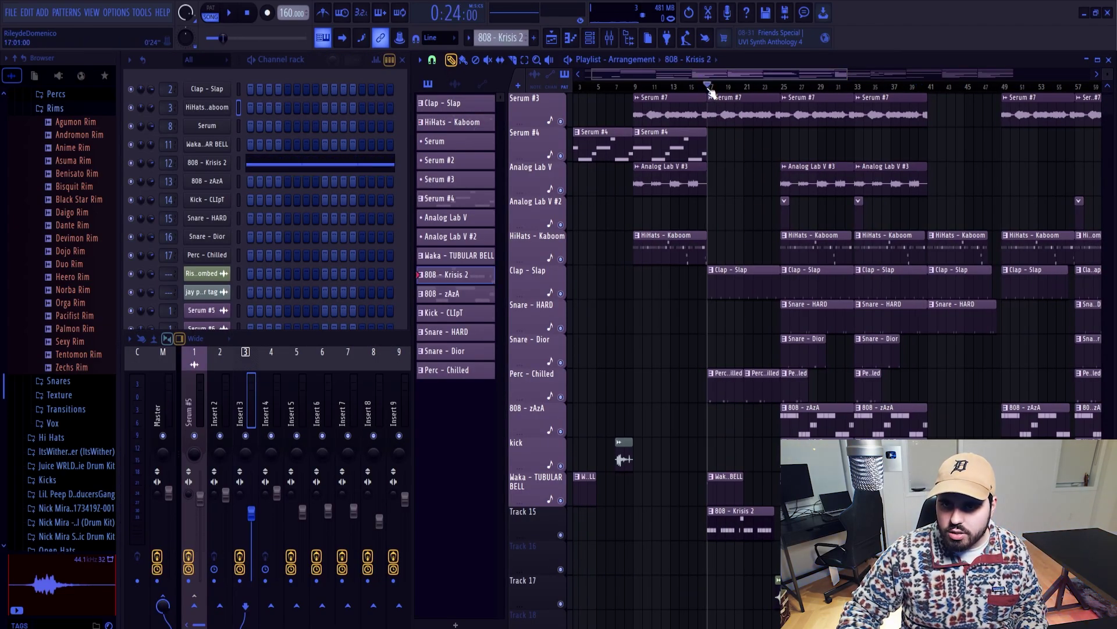
pyautogui.click(207, 162)
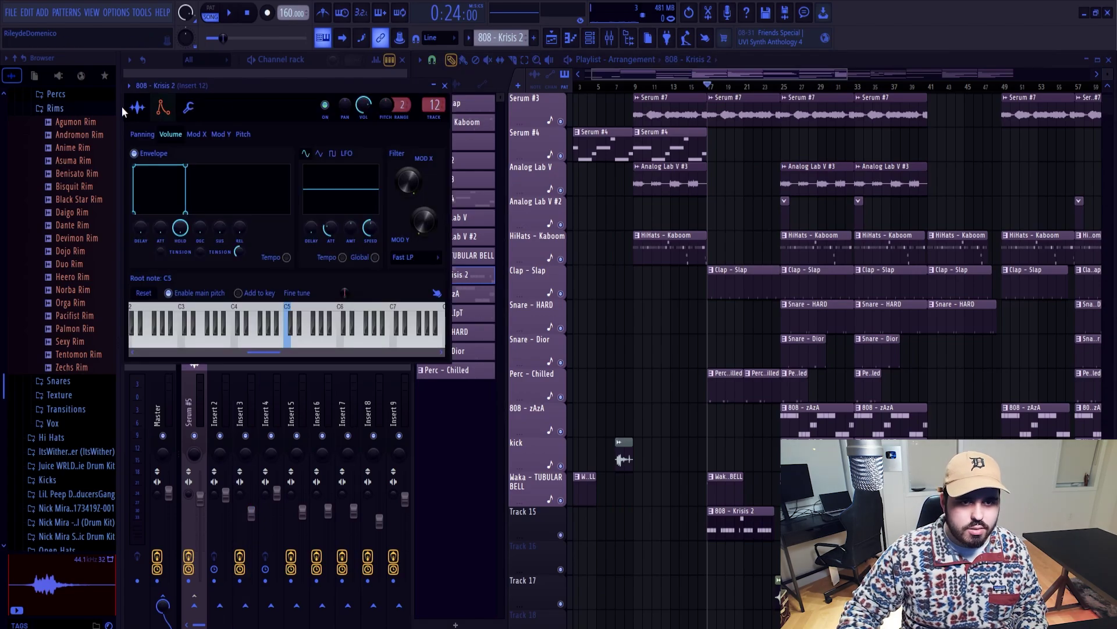
pyautogui.click(137, 107)
pyautogui.click(444, 86)
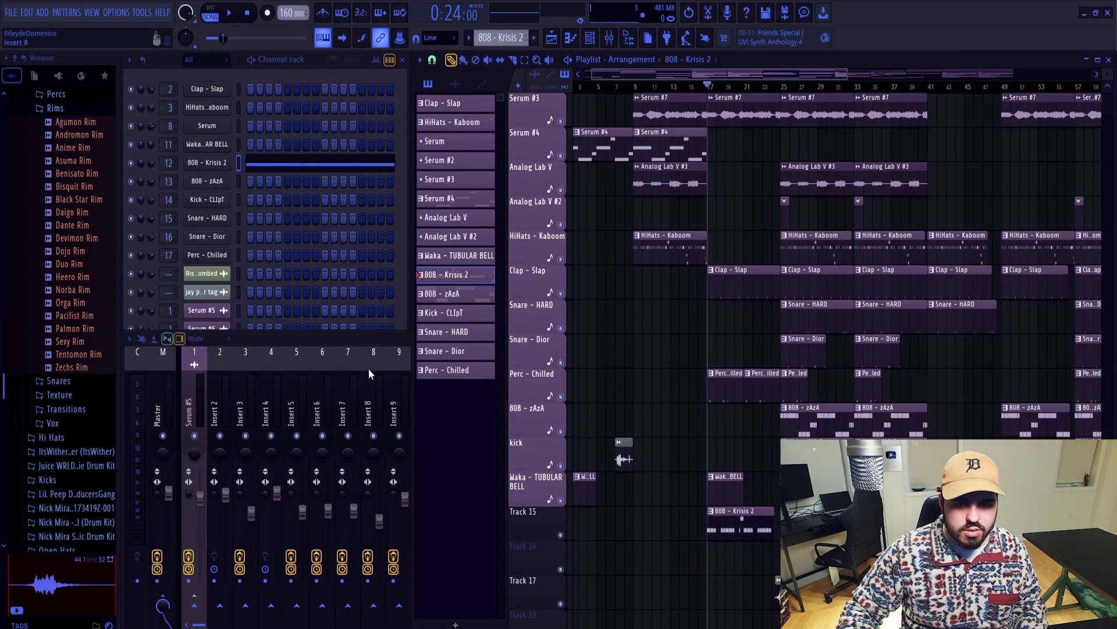
pyautogui.press('F9')
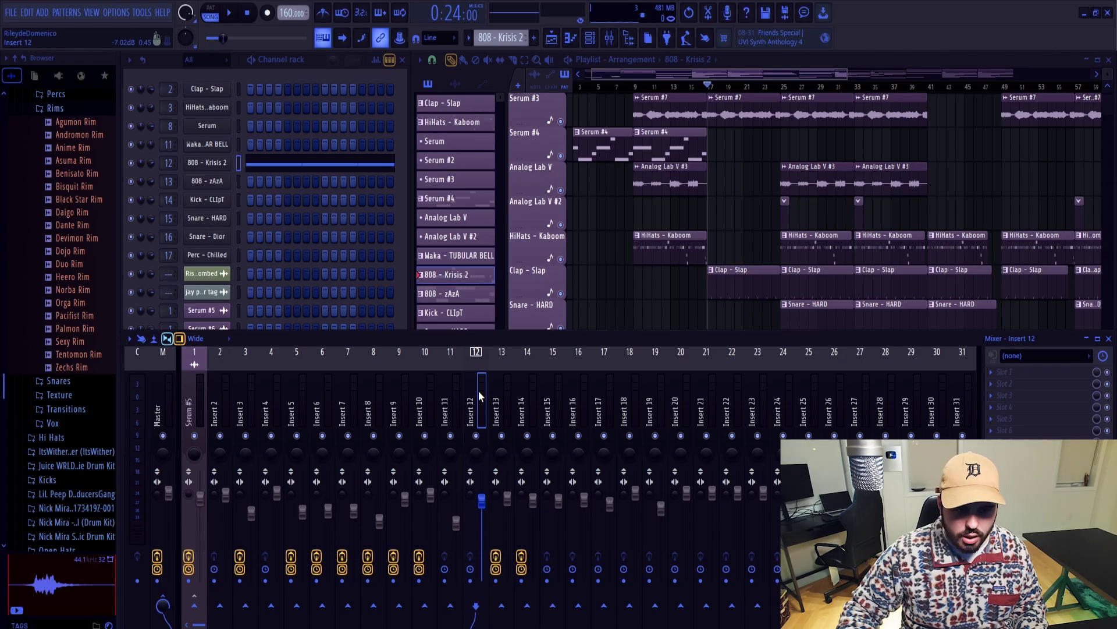
pyautogui.press('space')
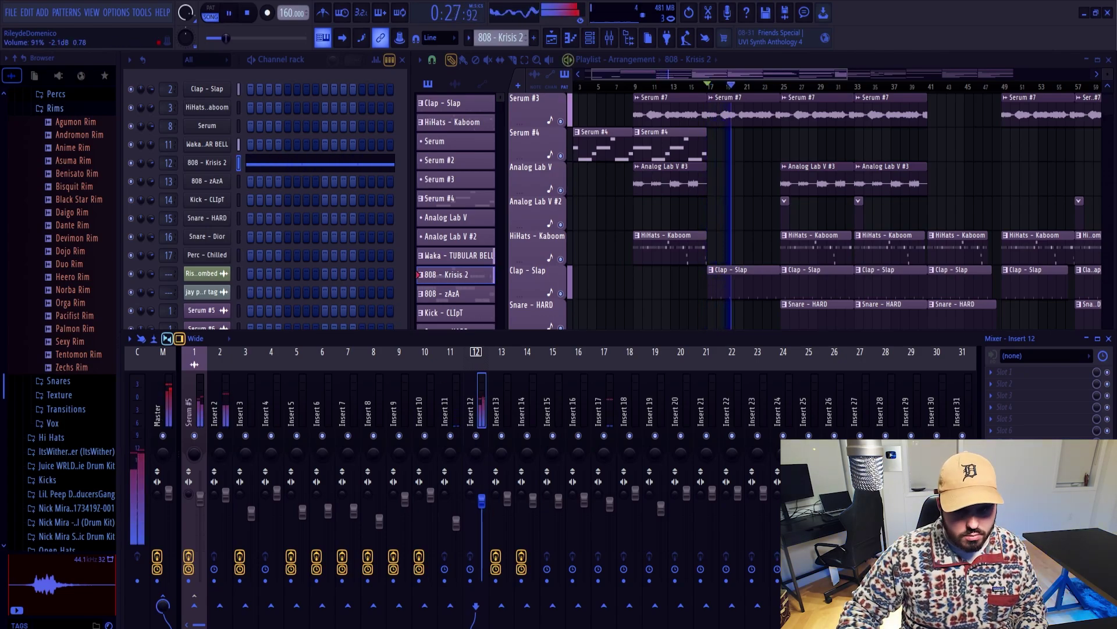
pyautogui.press('space')
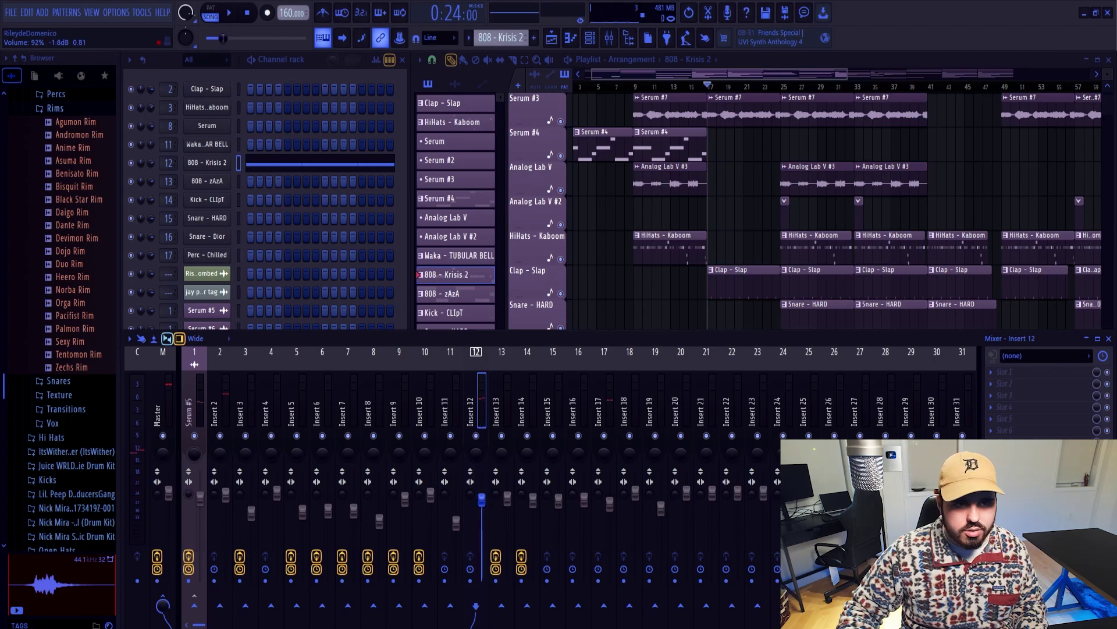
# Select the playlist range from bar 17 to bar 25 and load Guitar Rig 5 on the Serum #5 mixer track.
pyautogui.press('space')
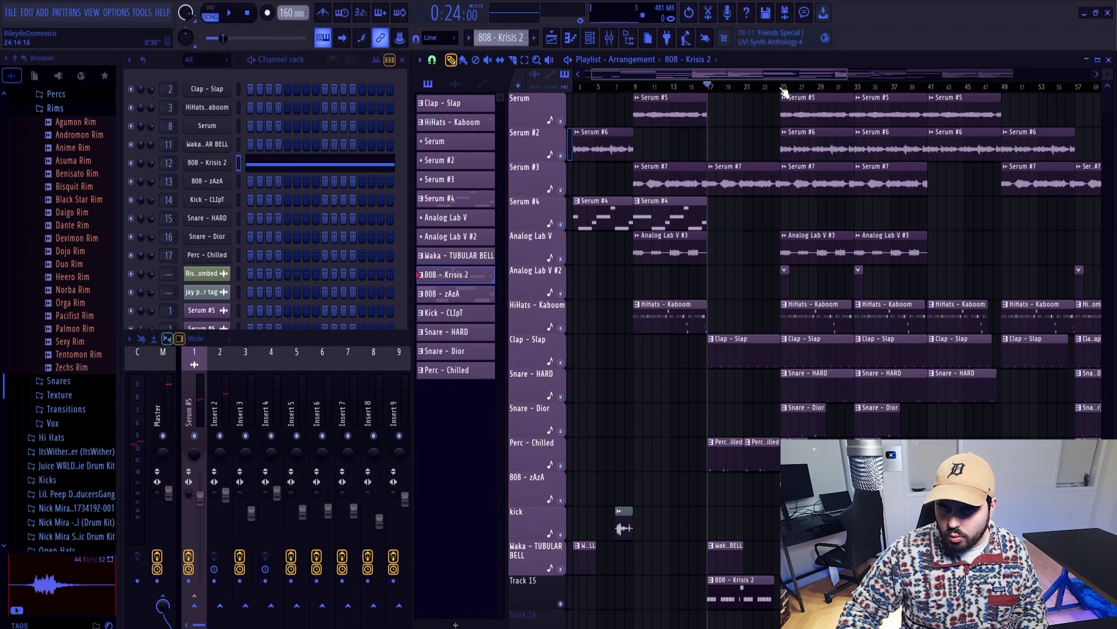
pyautogui.click(779, 90)
pyautogui.scroll(4, 776, 102)
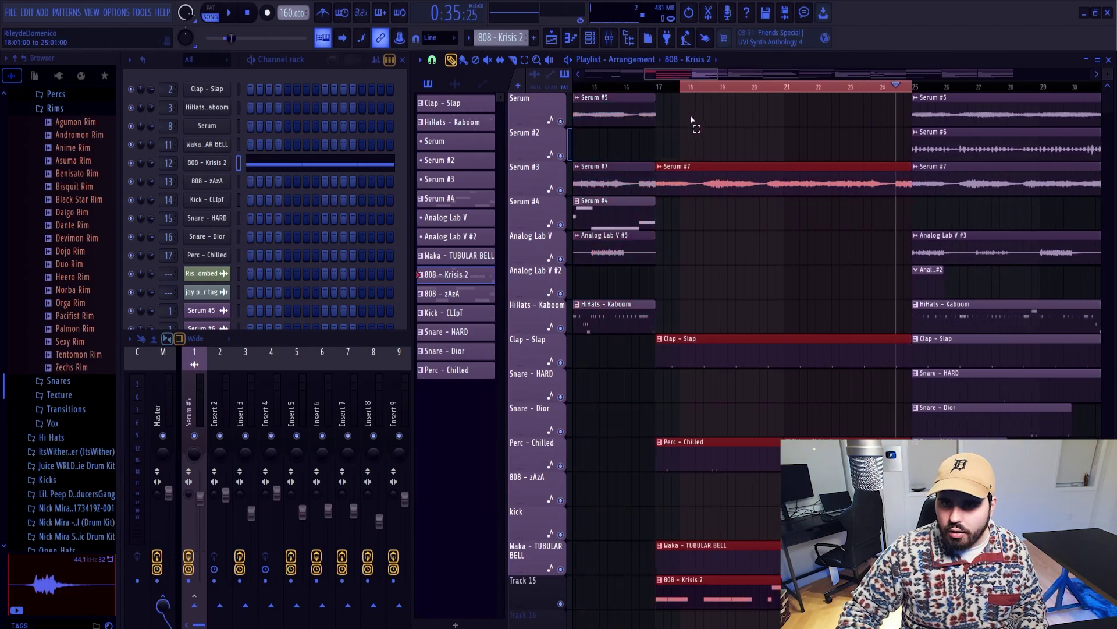
pyautogui.moveTo(692, 121); pyautogui.dragTo(654, 121)
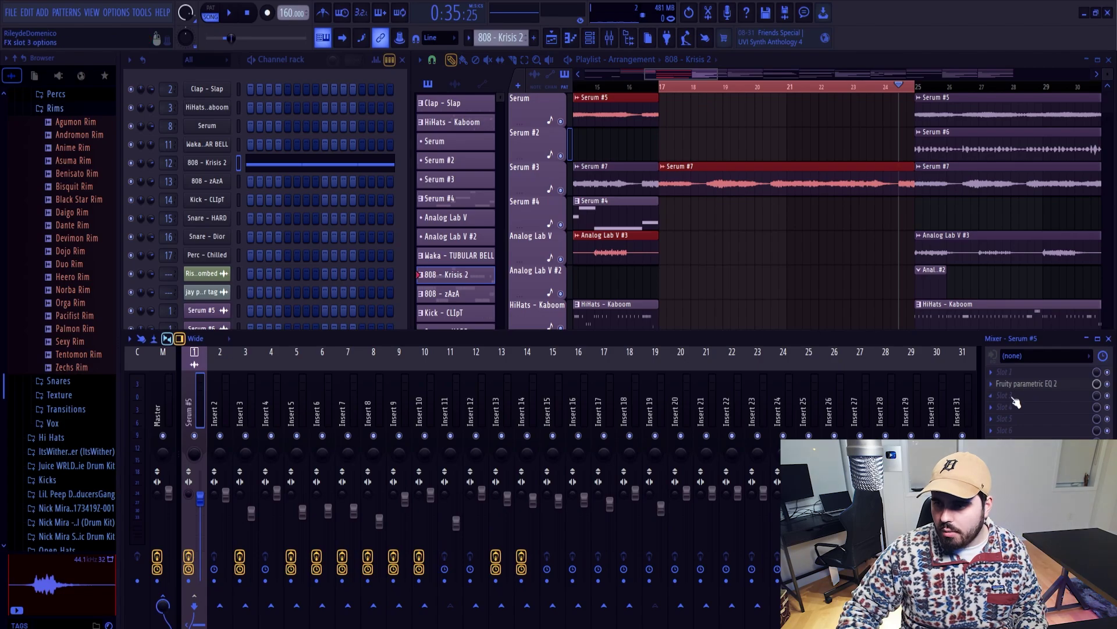
pyautogui.click(1014, 401)
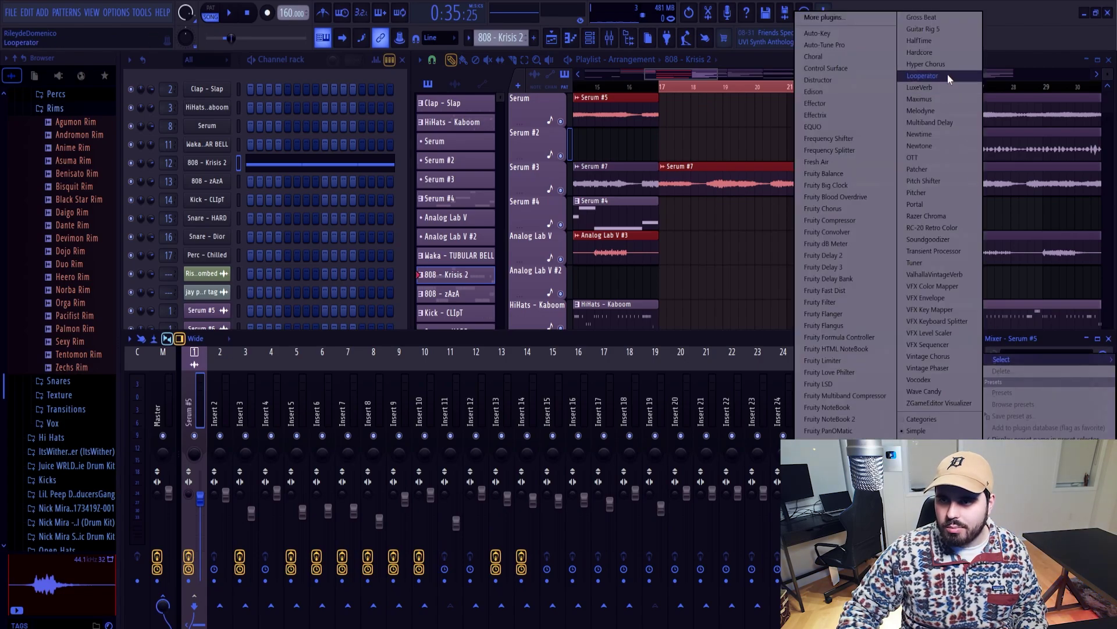
pyautogui.click(939, 29)
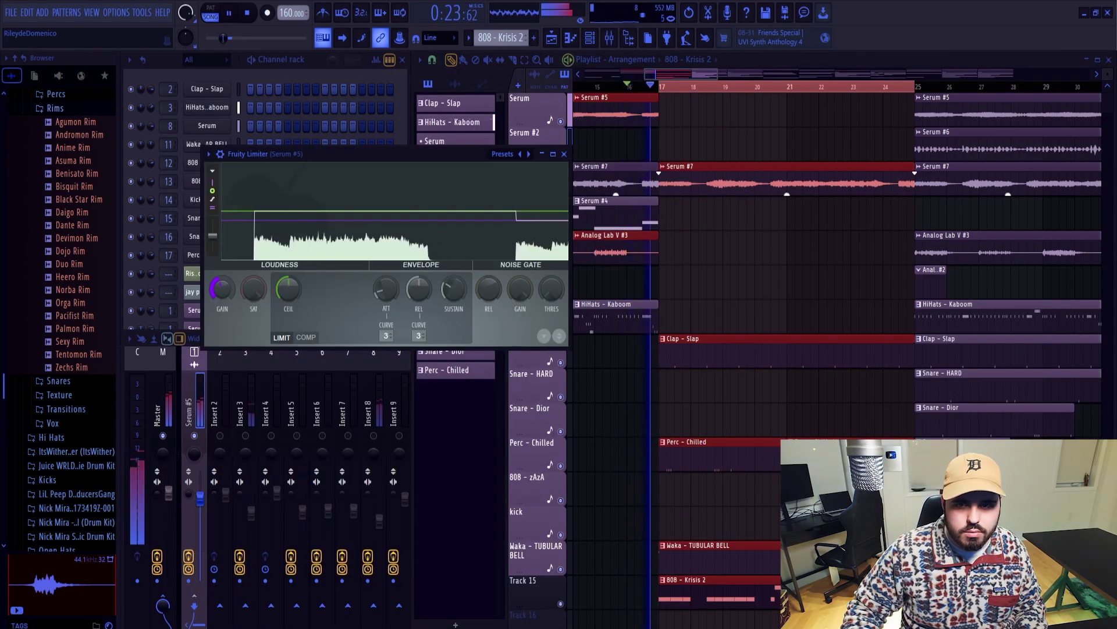
# Create an automation clip for Guitar Rig 5's mix level on the Serum #5 track across bars 17 to 25.
pyautogui.click(564, 154)
pyautogui.press('space')
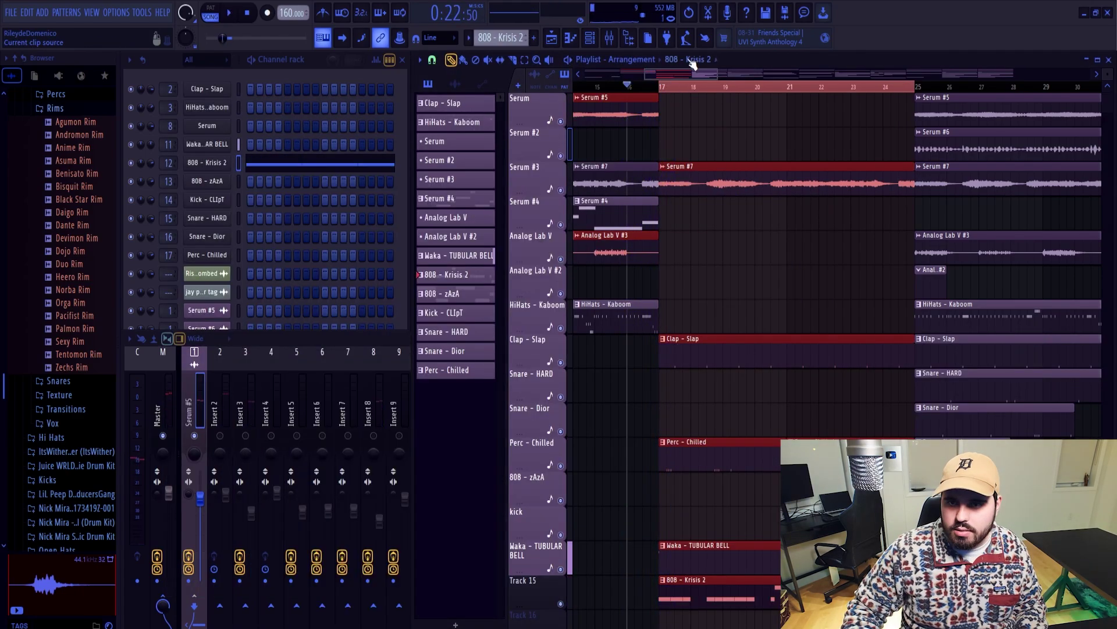
pyautogui.click(664, 88)
pyautogui.click(265, 337)
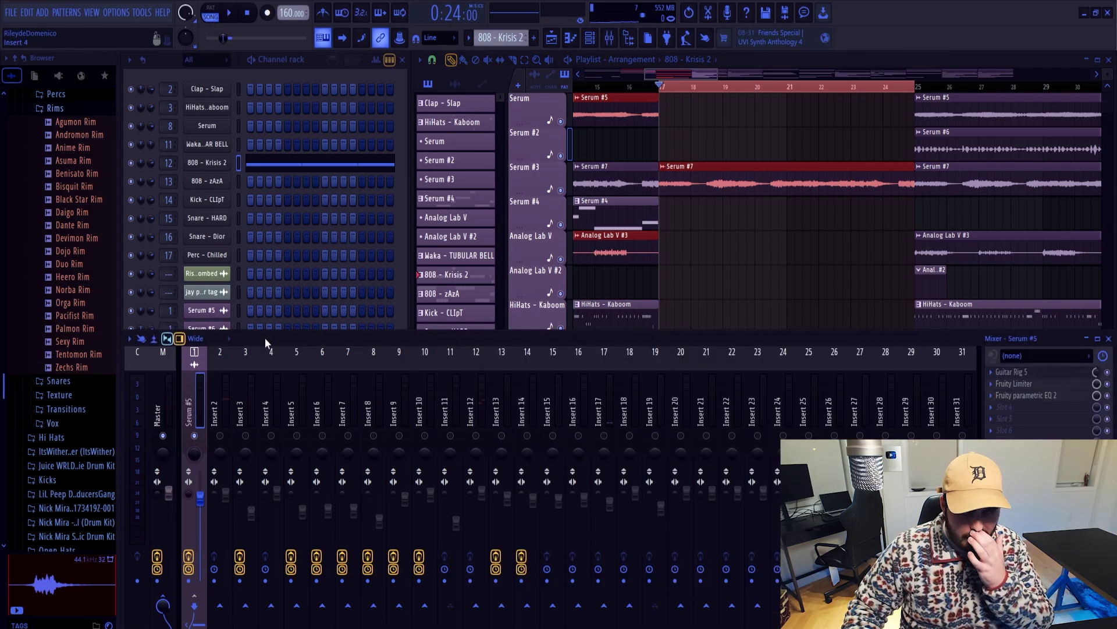
pyautogui.rightClick(1104, 382)
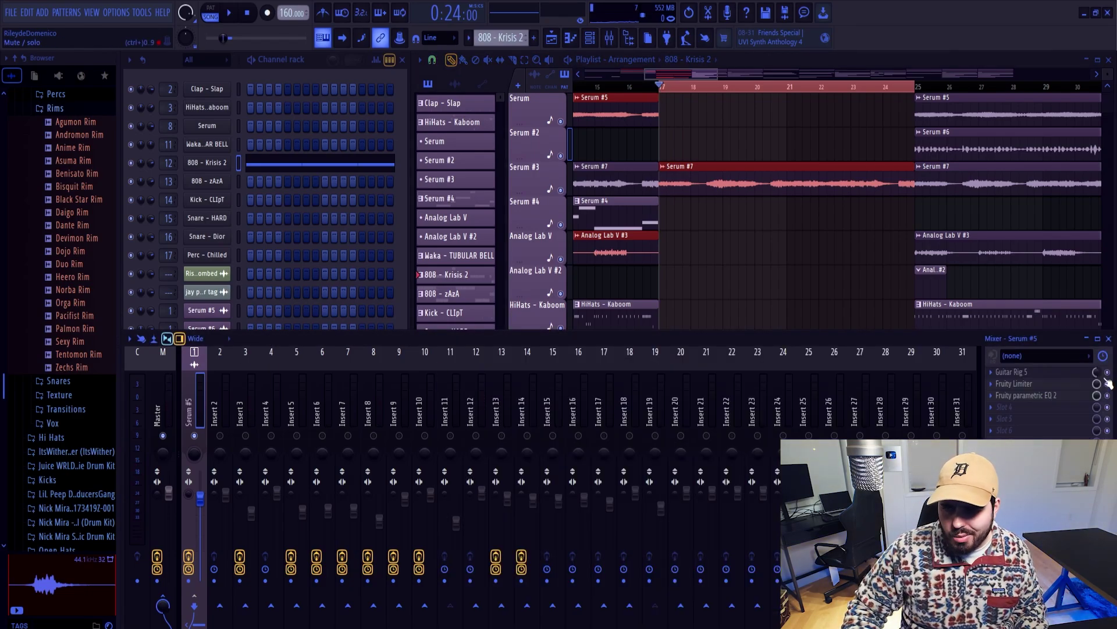
pyautogui.rightClick(1099, 373)
pyautogui.click(1065, 444)
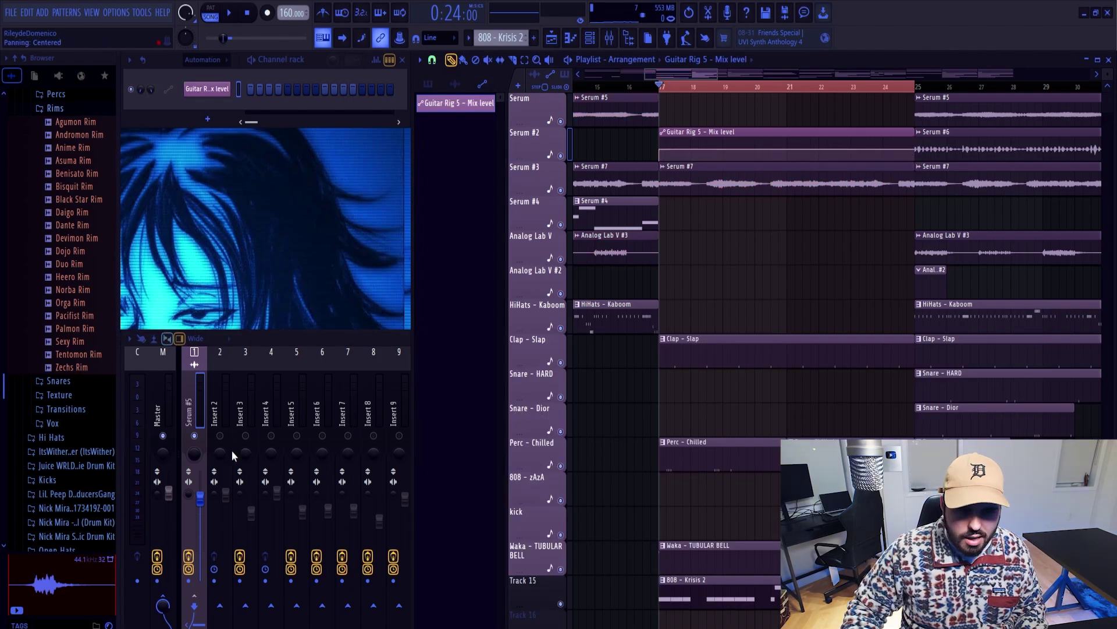
pyautogui.click(189, 400)
pyautogui.moveTo(1097, 383); pyautogui.dragTo(1099, 391)
pyautogui.rightClick(1098, 392)
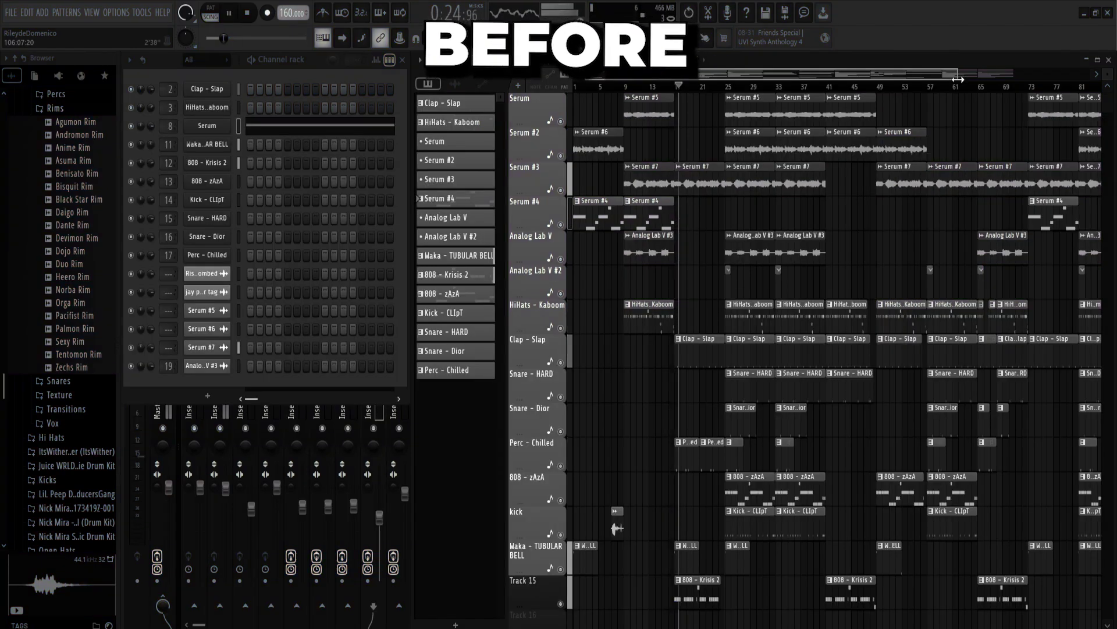
# Switch to the HardPianoBeat project and play its arrangement from the intro piano into the 808 section.
pyautogui.moveTo(958, 80); pyautogui.dragTo(961, 79)
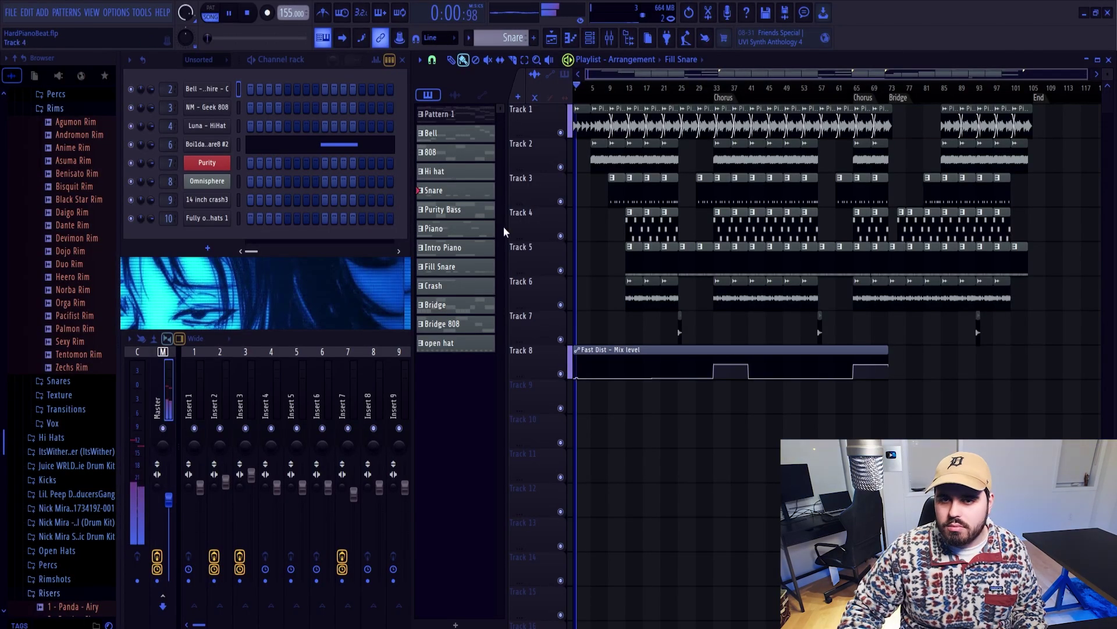
pyautogui.scroll(5, 614, 227)
pyautogui.moveTo(671, 75); pyautogui.dragTo(644, 76)
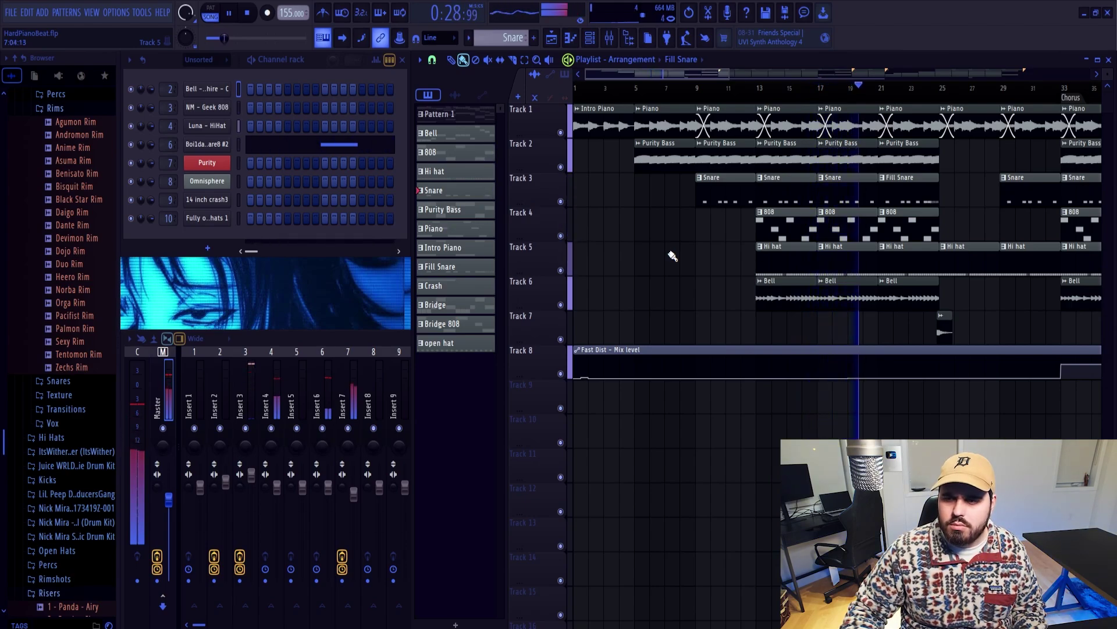
pyautogui.press('space')
# Solo the Bell track together with the Piano track and play both from bar 13.
pyautogui.scroll(5, 728, 307)
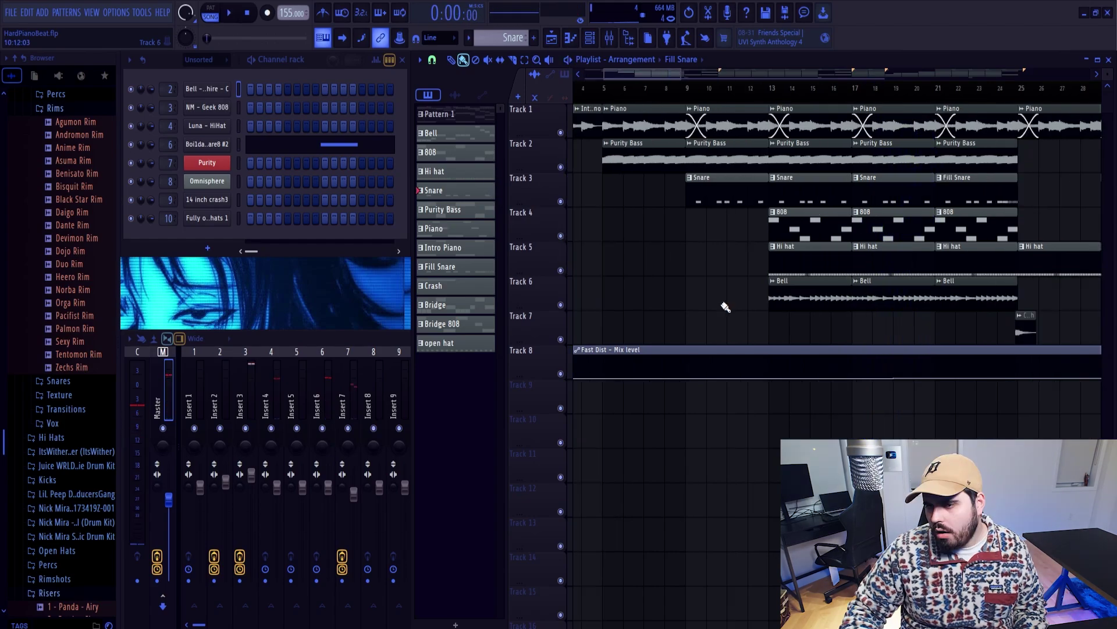
pyautogui.moveTo(646, 77); pyautogui.dragTo(736, 74)
pyautogui.rightClick(560, 305)
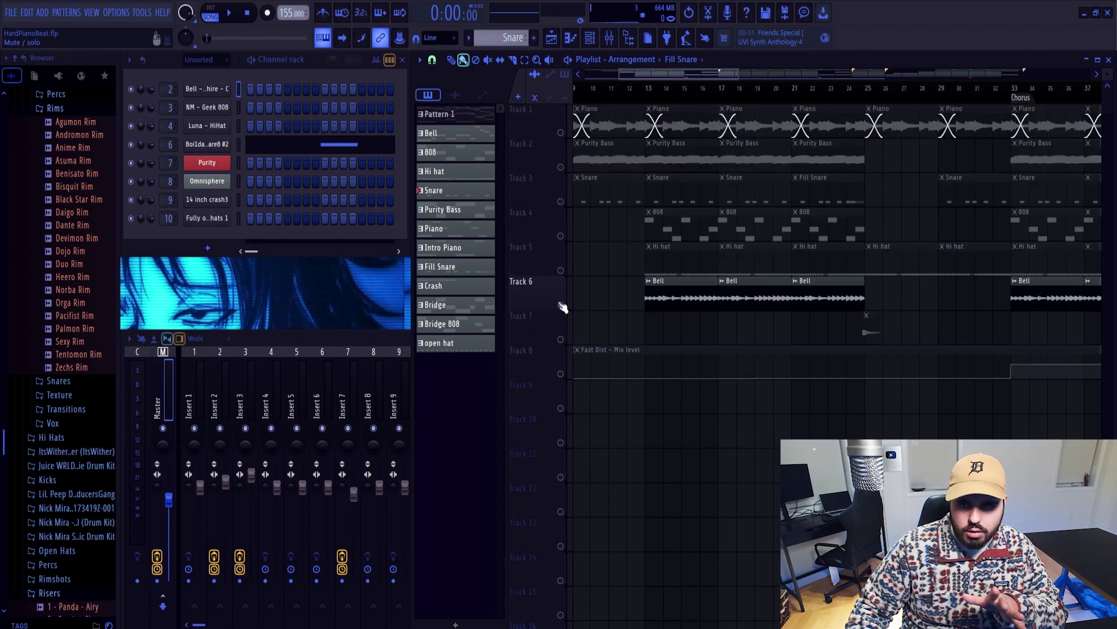
pyautogui.click(561, 133)
pyautogui.moveTo(732, 75); pyautogui.dragTo(720, 76)
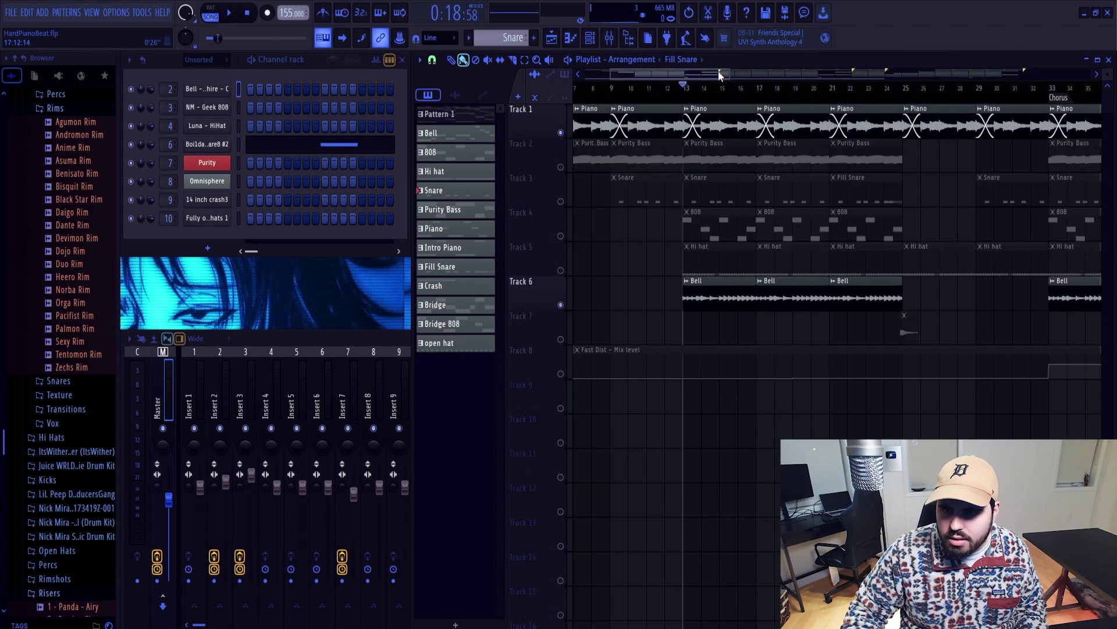
pyautogui.press('space')
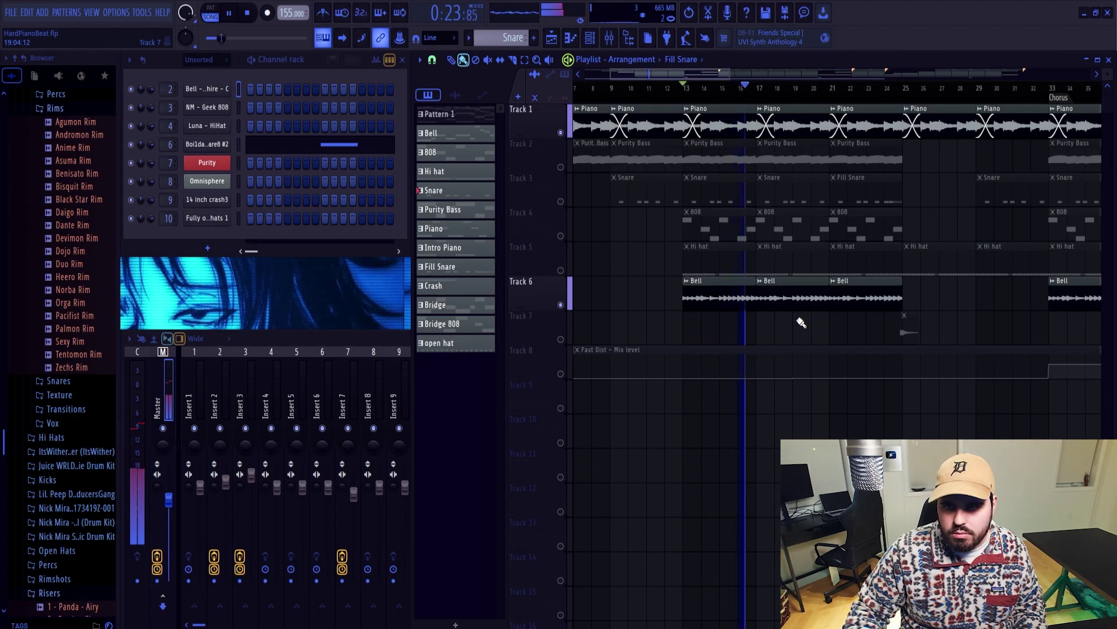
pyautogui.press('space')
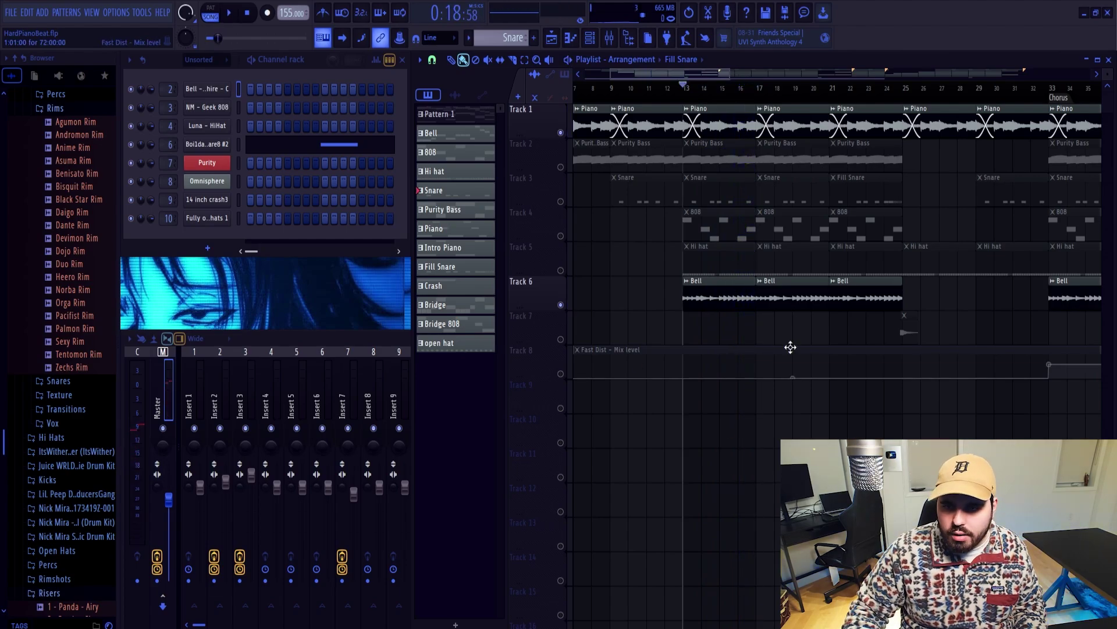
# Solo the Piano track in the playlist and route the Piano audio clip to mixer track 1.
pyautogui.scroll(6, 756, 335)
pyautogui.click(709, 296)
pyautogui.scroll(-5, 678, 190)
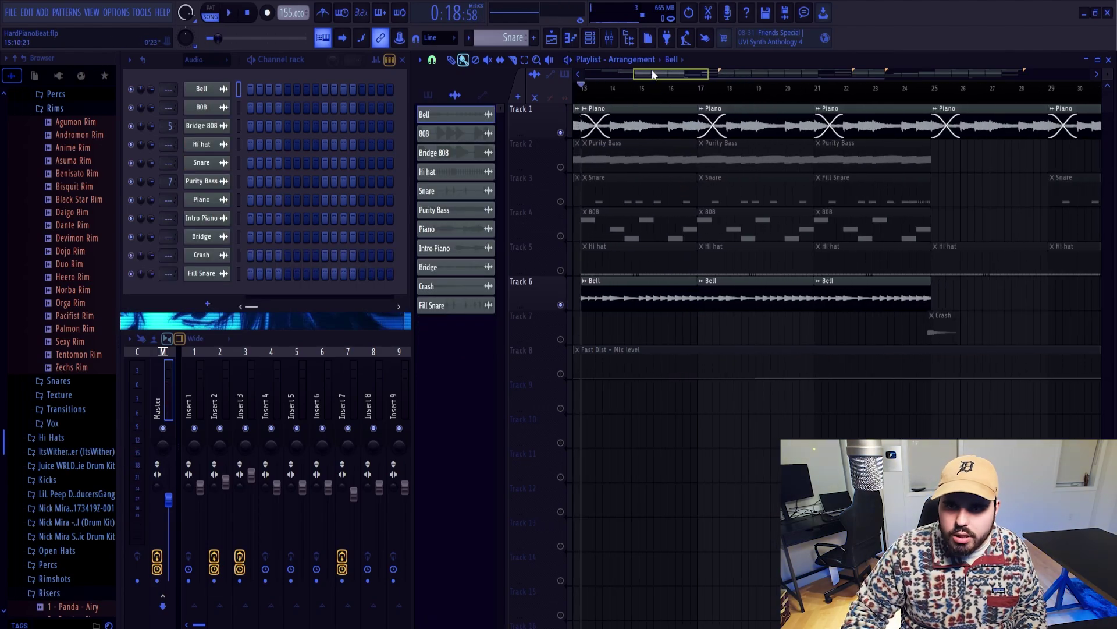
pyautogui.moveTo(653, 75); pyautogui.dragTo(650, 71)
pyautogui.doubleClick(678, 120)
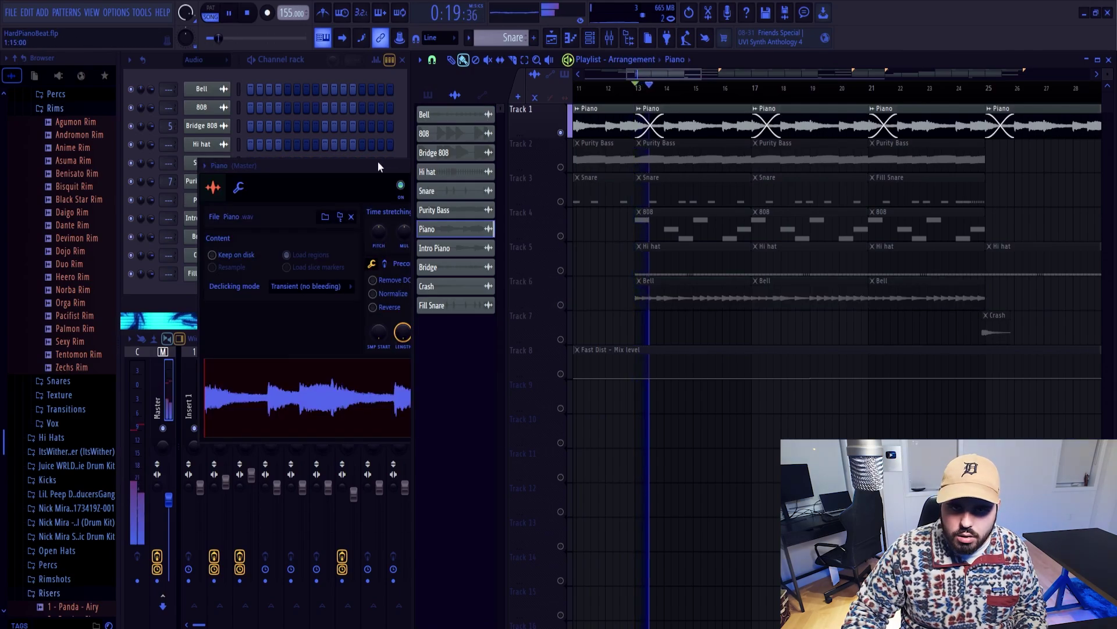
pyautogui.hotkey('ctrl', 'l')
pyautogui.click(532, 128)
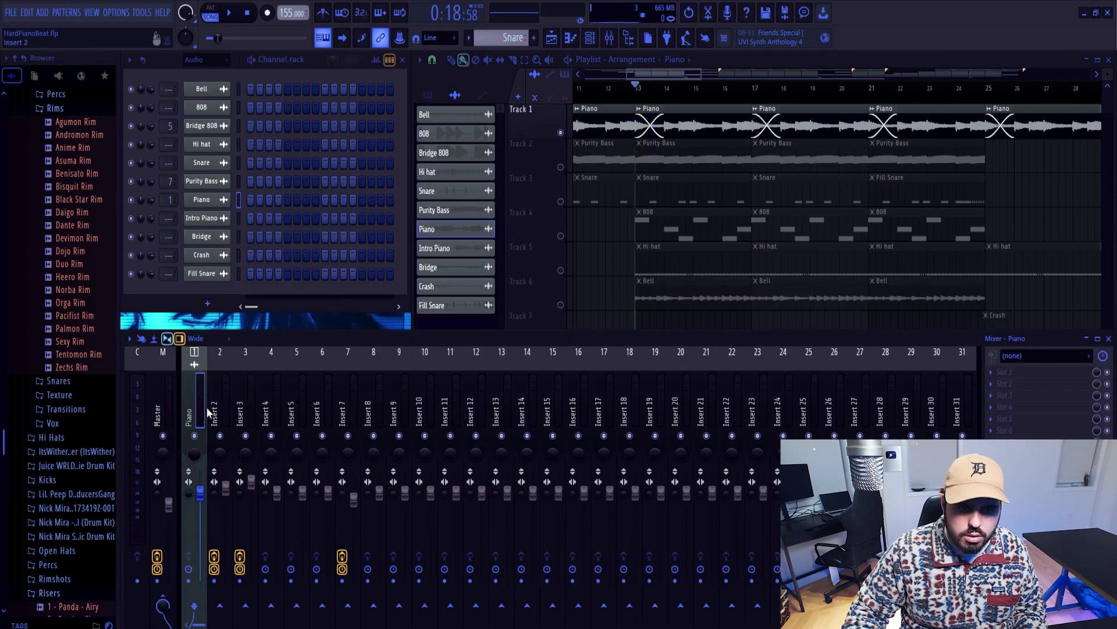
# Add Fruity parametric EQ 2 to the Piano mixer track and check its spectrum in playback with the 808 track enabled.
pyautogui.press('space')
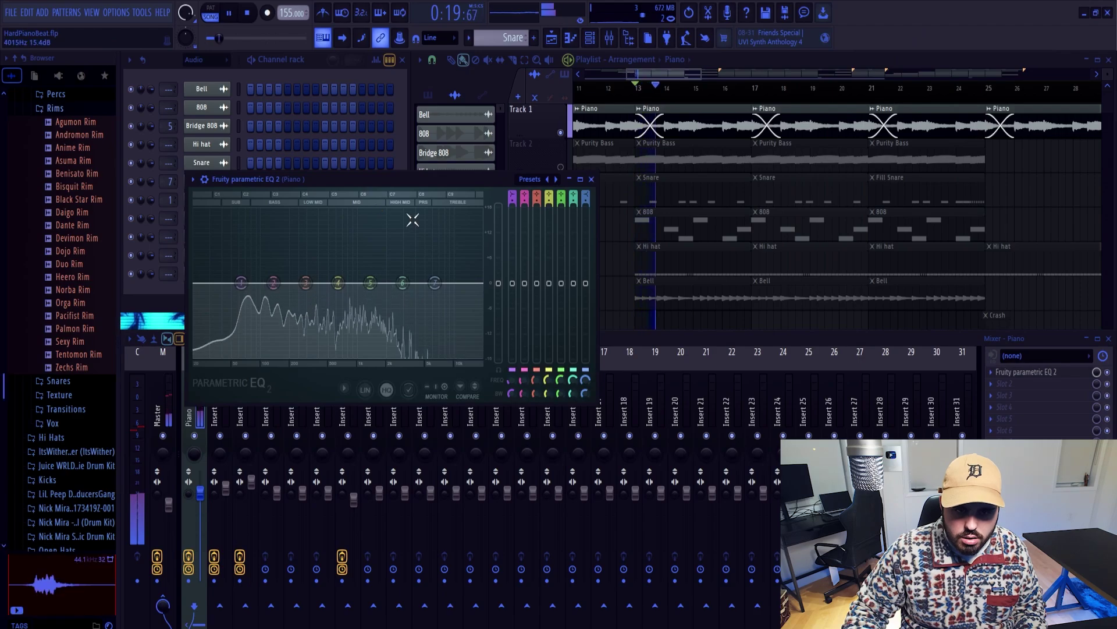
pyautogui.press('space')
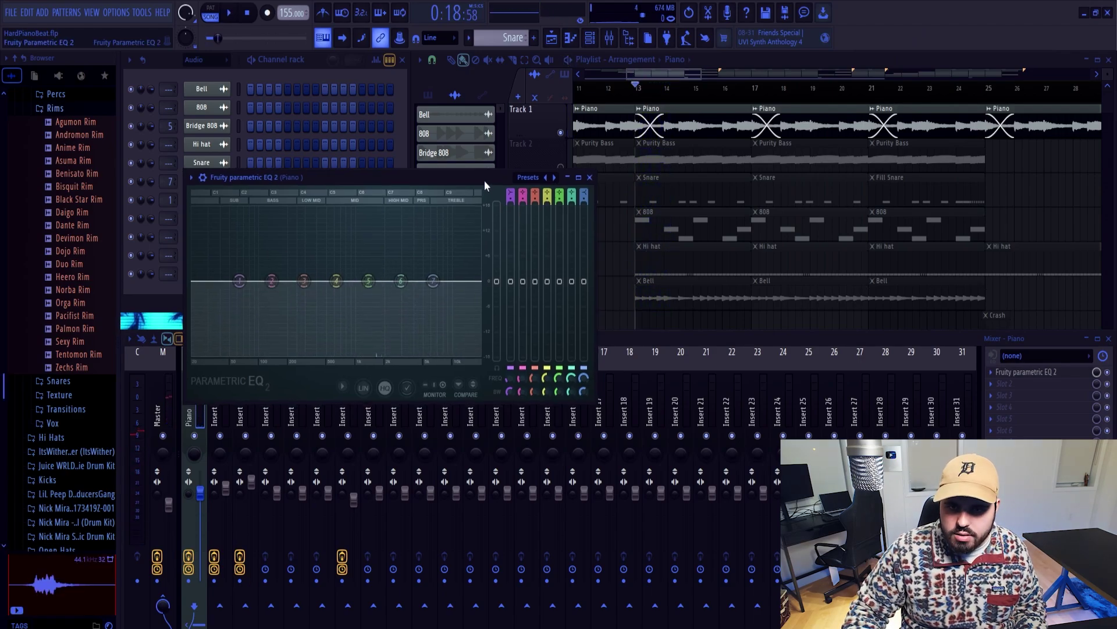
pyautogui.moveTo(484, 179); pyautogui.dragTo(420, 135)
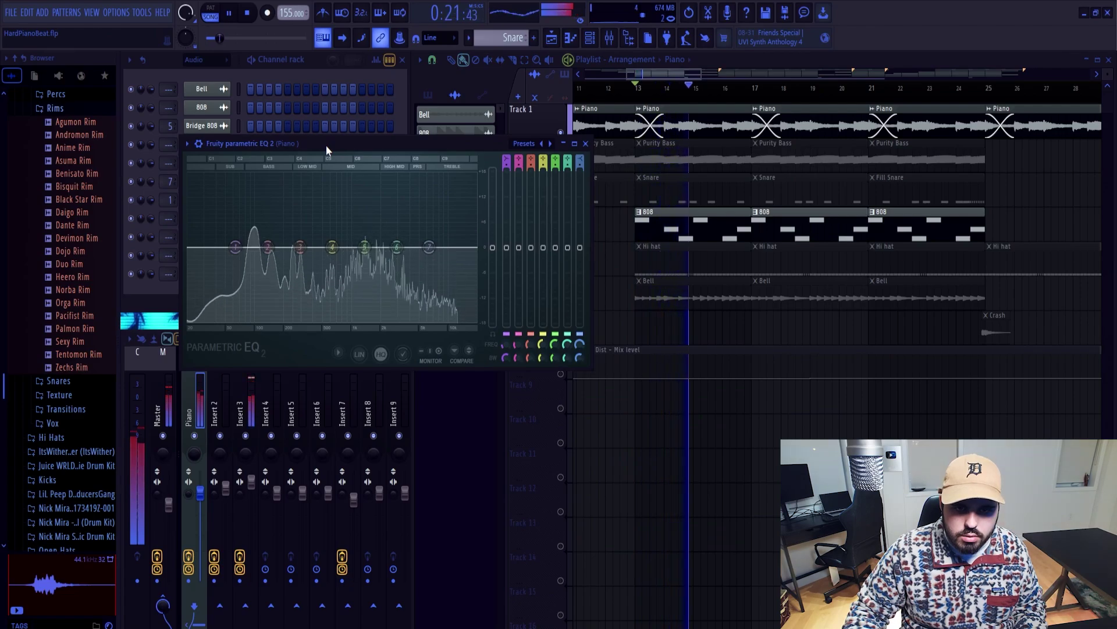
pyautogui.press('space')
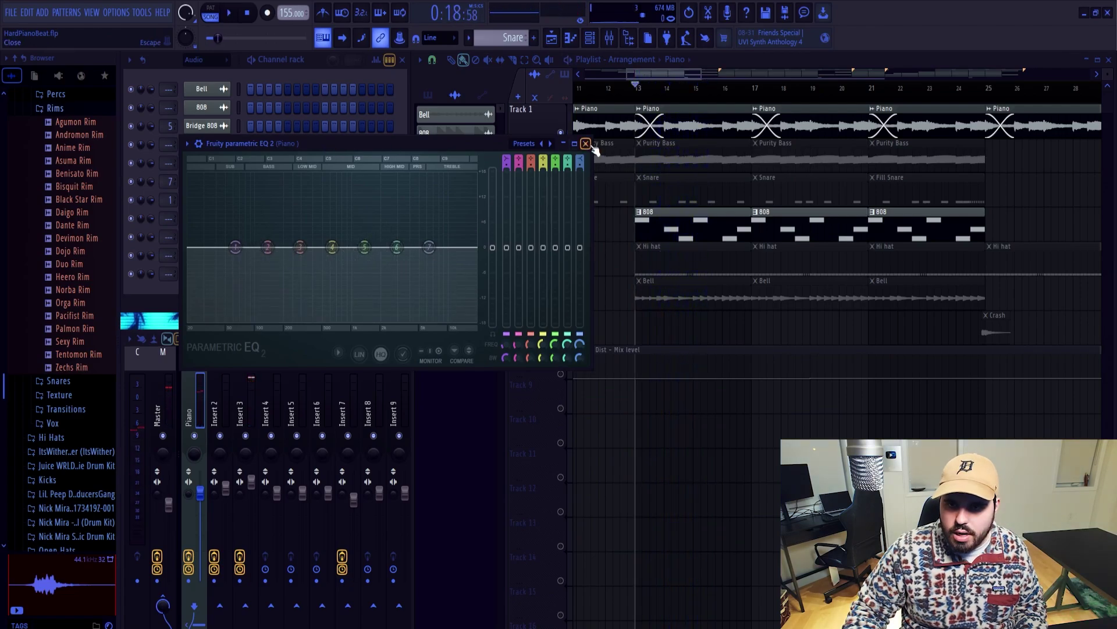
pyautogui.click(585, 143)
# Examine the NM - Geek 808 channel settings and its Insert 3 effects, and select the Master mixer track.
pyautogui.click(713, 238)
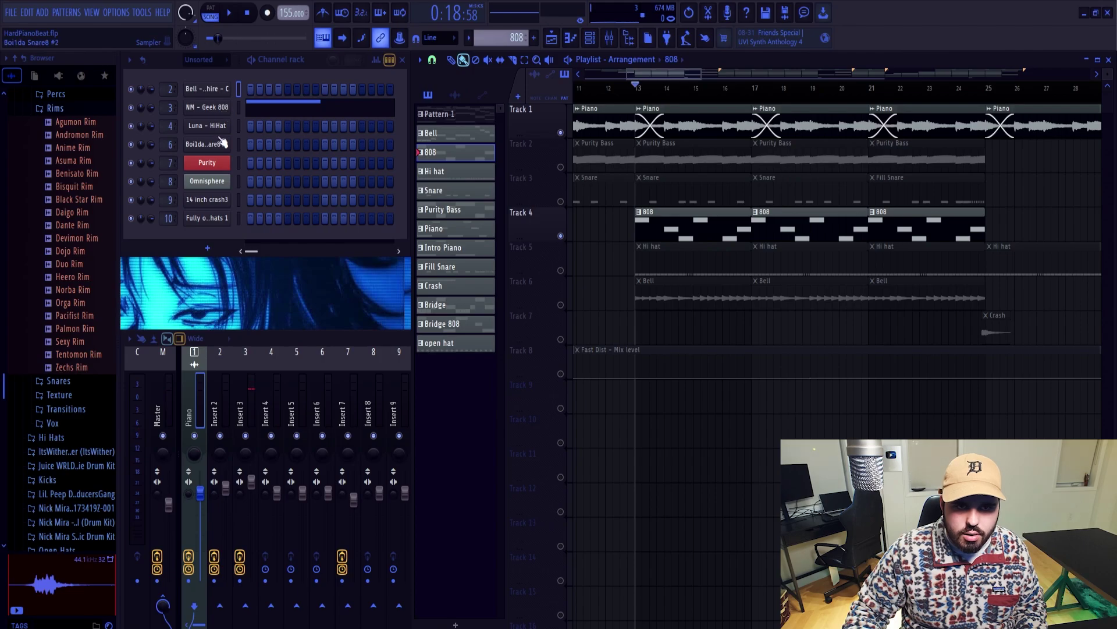
pyautogui.click(221, 111)
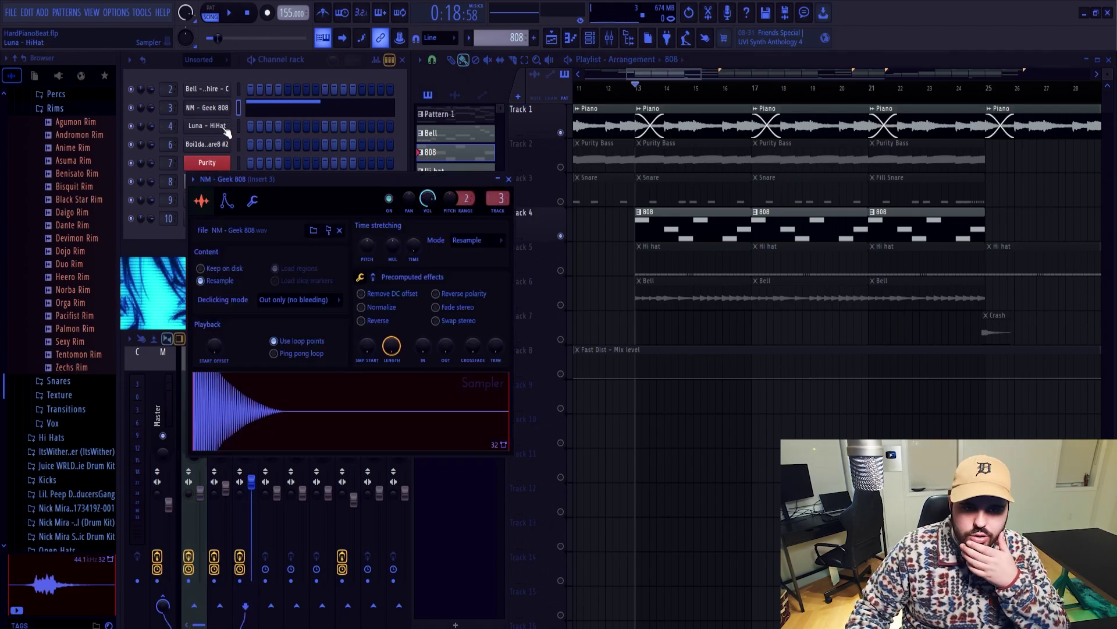
pyautogui.click(252, 201)
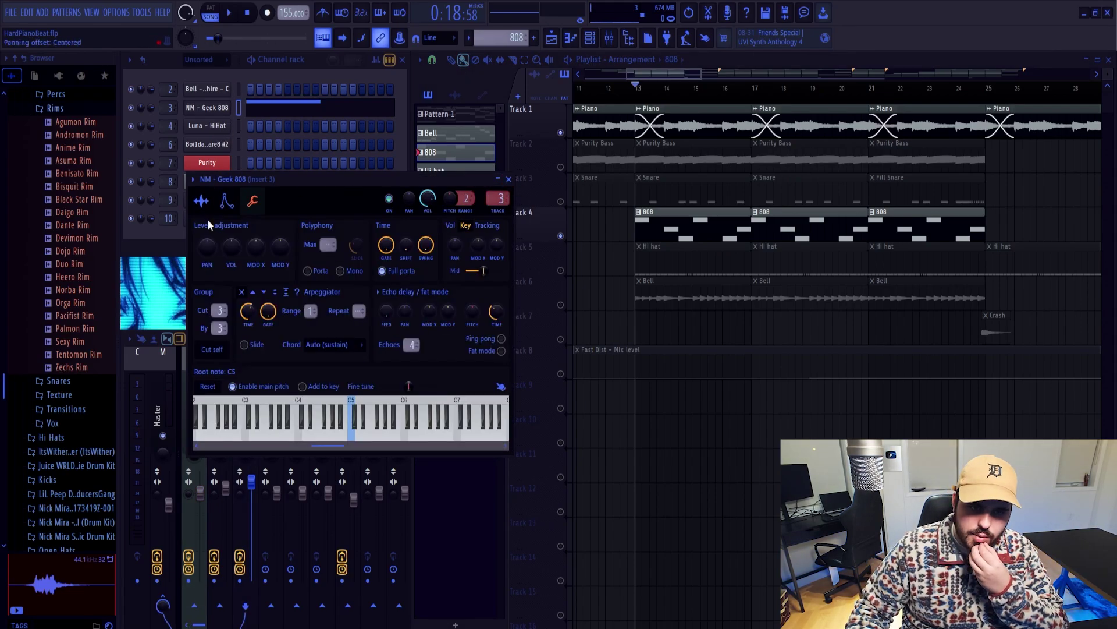
pyautogui.click(202, 202)
pyautogui.click(509, 179)
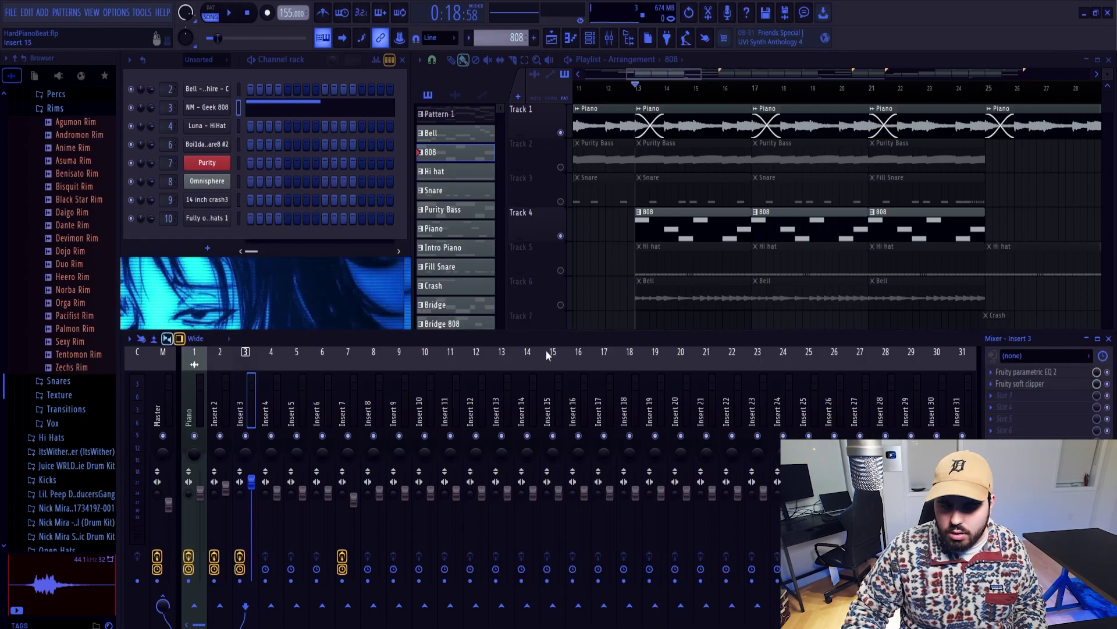
pyautogui.click(168, 417)
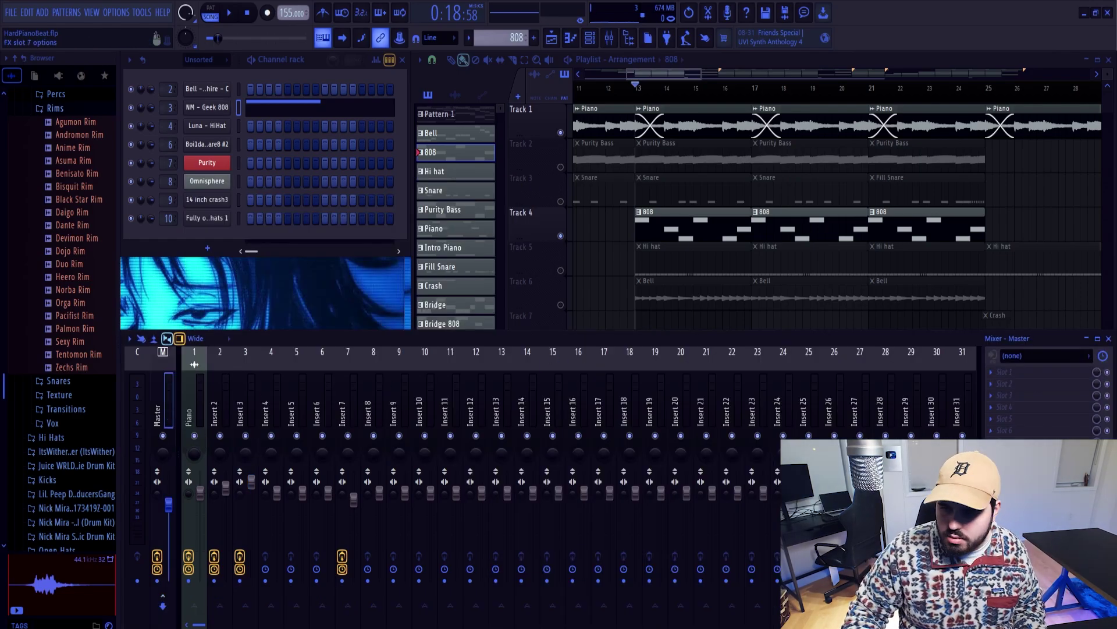
# Examine the effect in the Master's slot 10 and the Fruity parametric EQ 2 curve on Insert 3.
pyautogui.click(1013, 477)
pyautogui.click(765, 390)
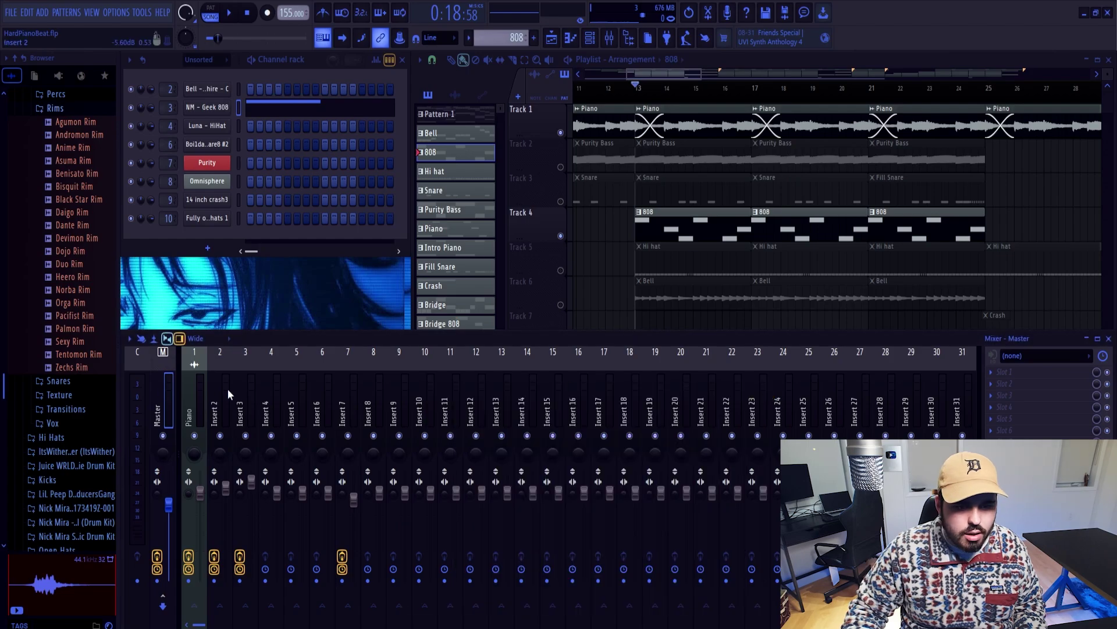
pyautogui.click(226, 407)
pyautogui.click(250, 407)
pyautogui.click(1025, 372)
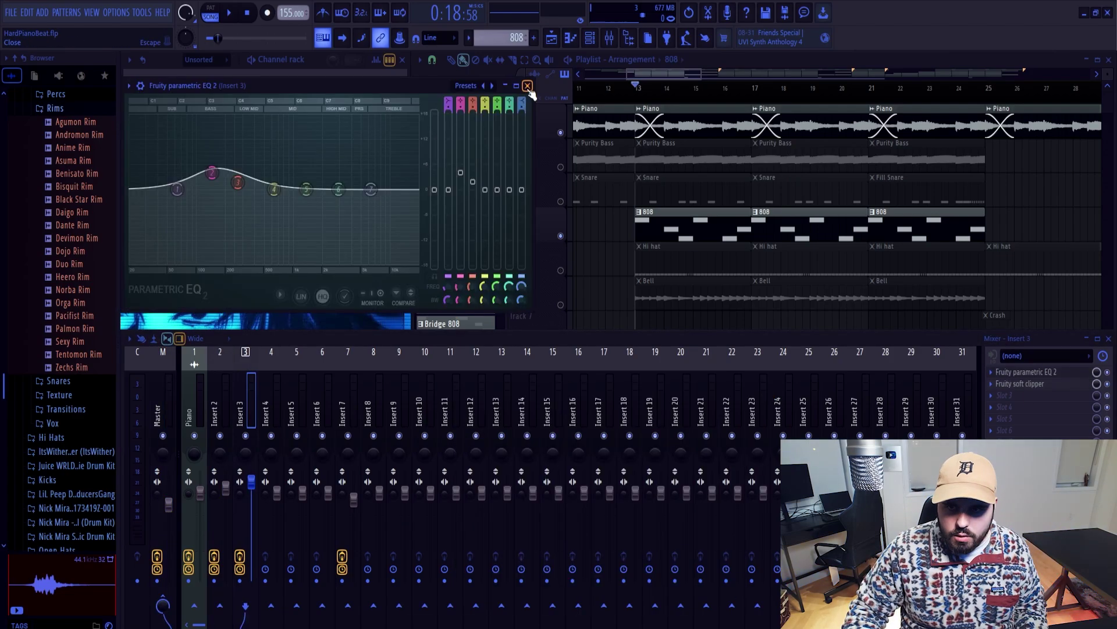
pyautogui.click(527, 85)
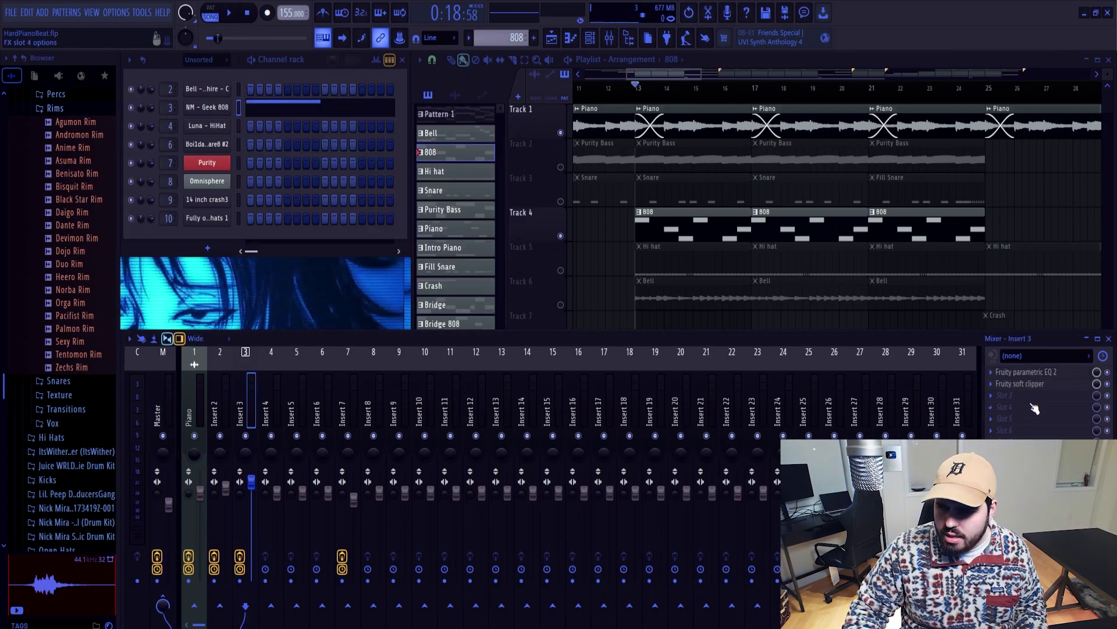
# Replace the effect in the Master track's slot 10 with Fruity soft clipper.
pyautogui.click(158, 407)
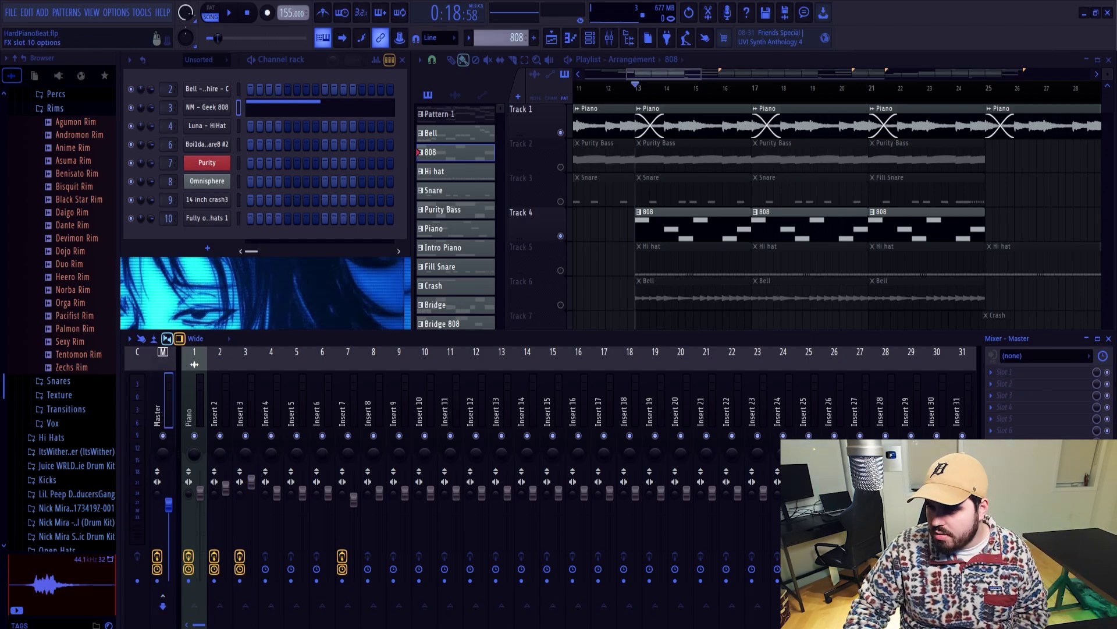
pyautogui.click(1016, 477)
pyautogui.click(764, 390)
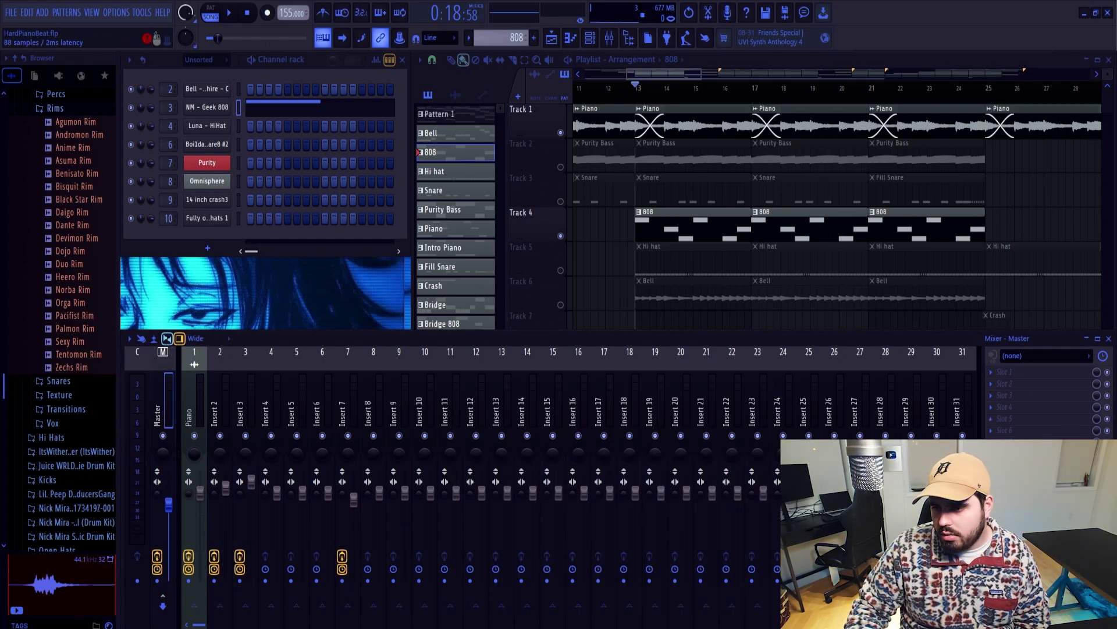
pyautogui.click(991, 476)
pyautogui.moveTo(1007, 344)
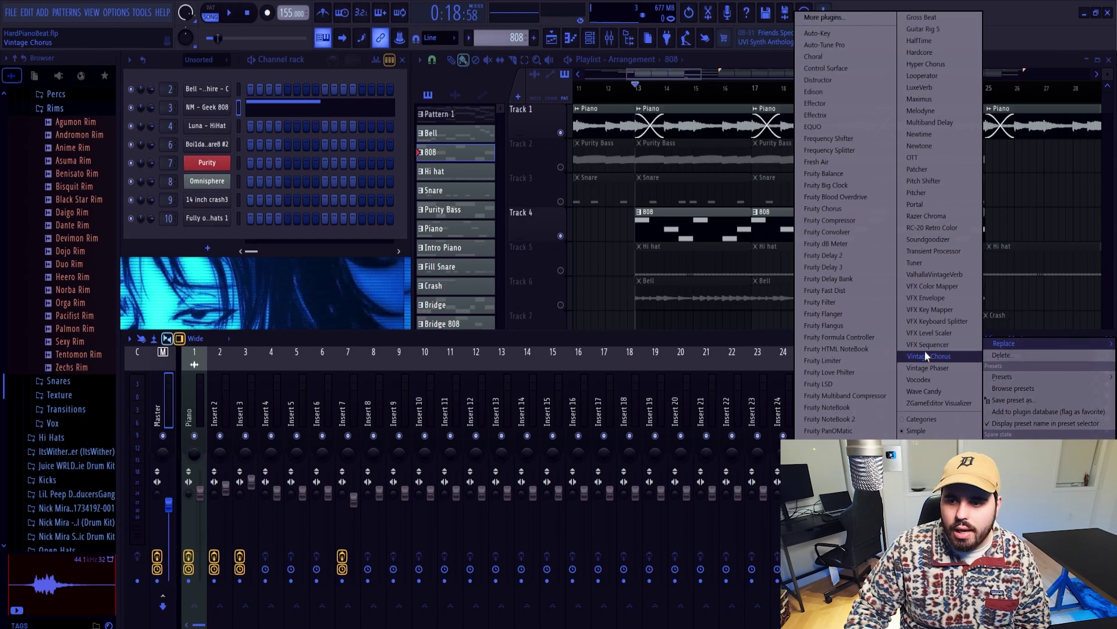
pyautogui.click(832, 536)
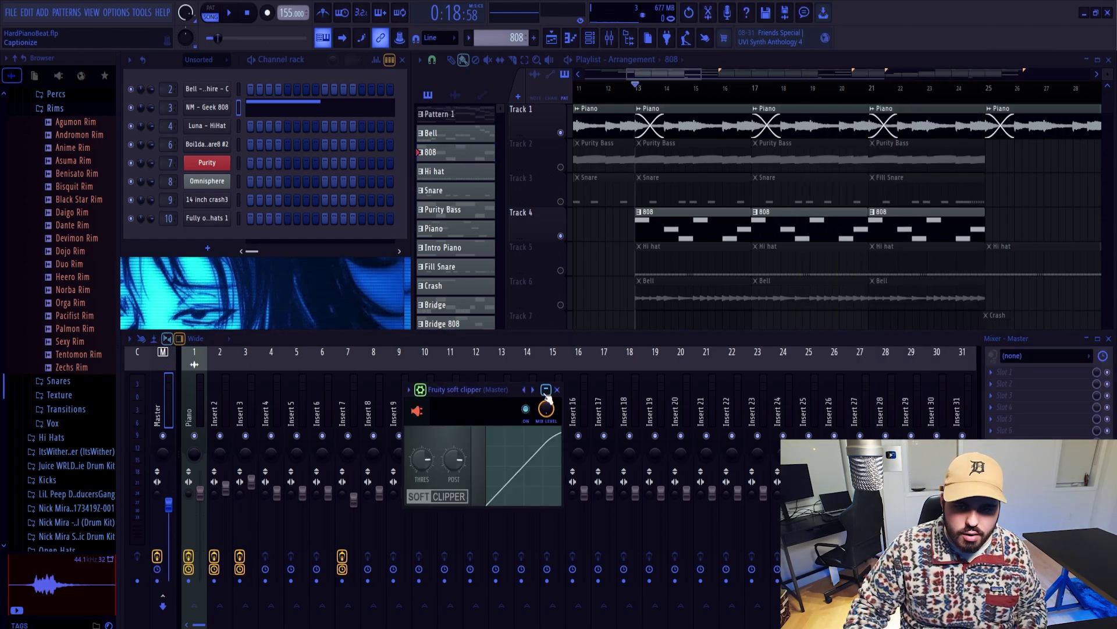
pyautogui.moveTo(470, 391); pyautogui.dragTo(448, 186)
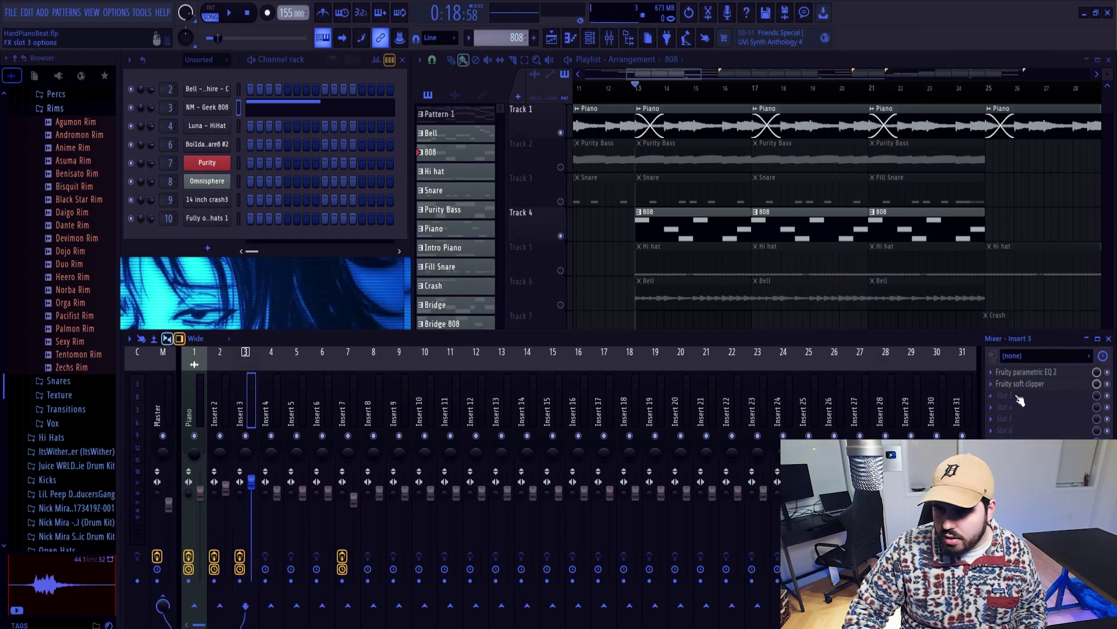
# Remove Fruity soft clipper from Insert 3 and flatten bands 2 and 3 of its Fruity parametric EQ 2.
pyautogui.click(993, 395)
pyautogui.click(1011, 356)
pyautogui.click(651, 369)
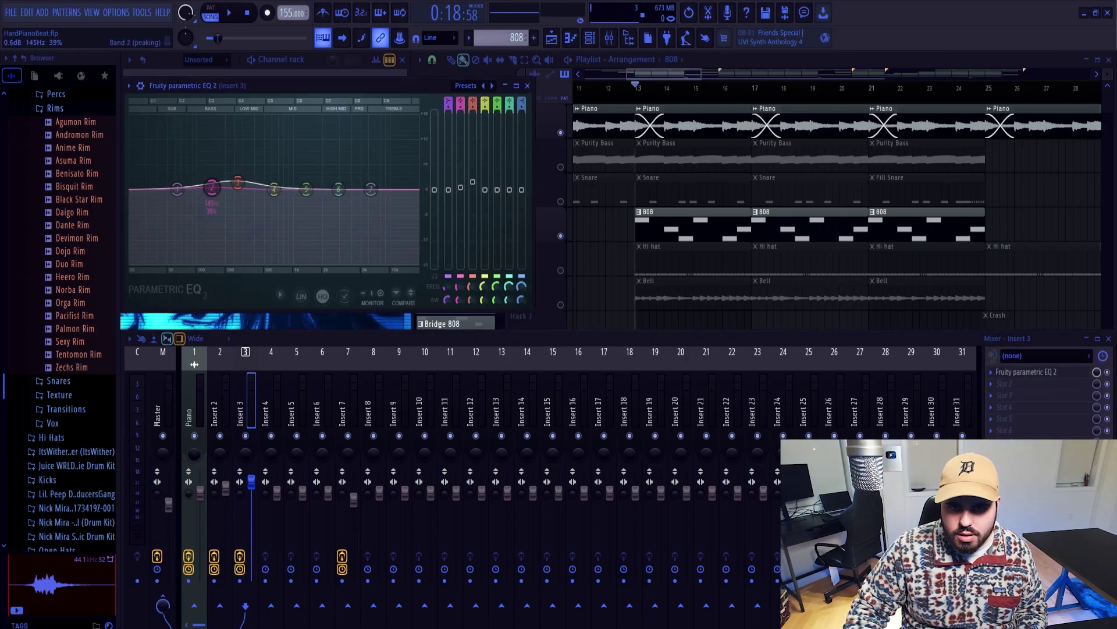
pyautogui.keyDown('alt'); pyautogui.click(472, 188); pyautogui.keyUp('alt')
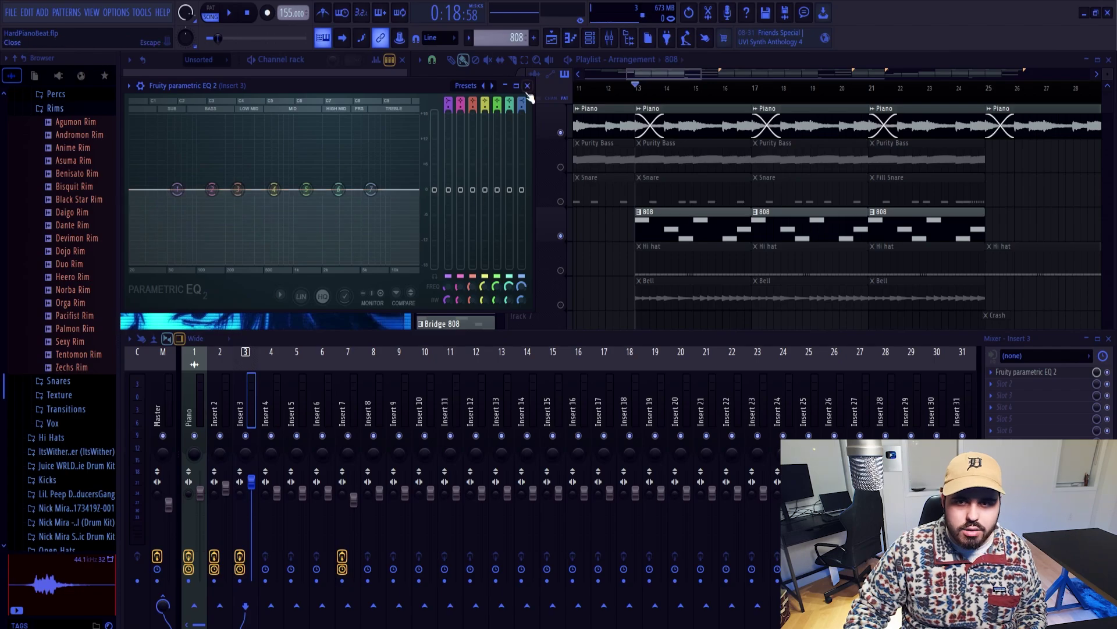
pyautogui.click(528, 87)
# Solo Insert 3 in the mixer and briefly play the 808 from bar 13.
pyautogui.rightClick(245, 436)
pyautogui.press('space')
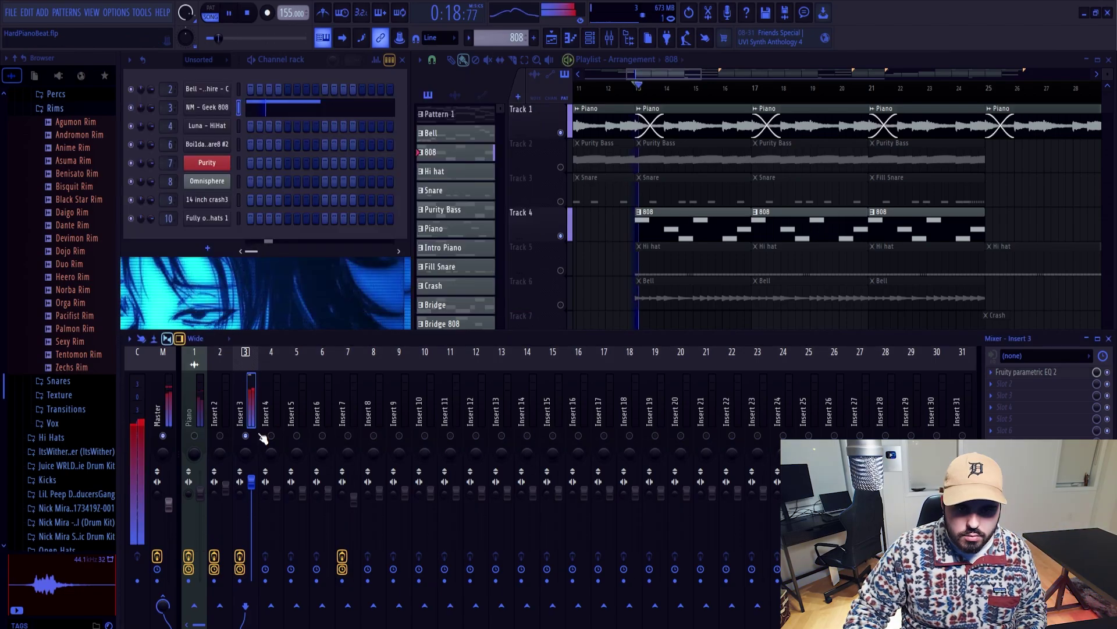
pyautogui.press('space')
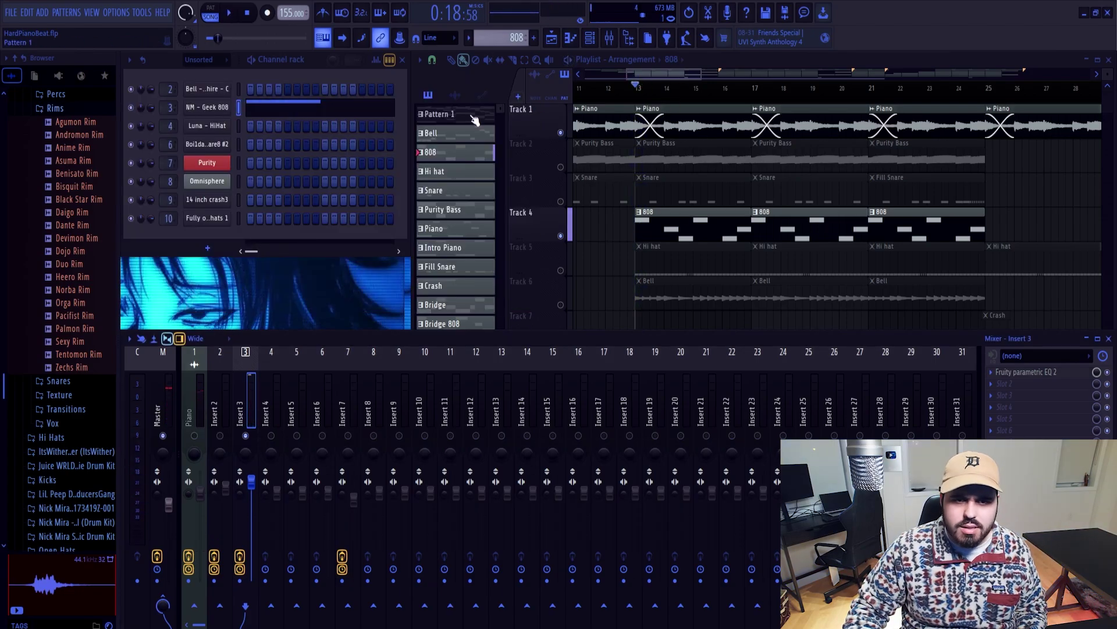
# Open the 808 pattern in the piano roll and examine its notes.
pyautogui.press('F7')
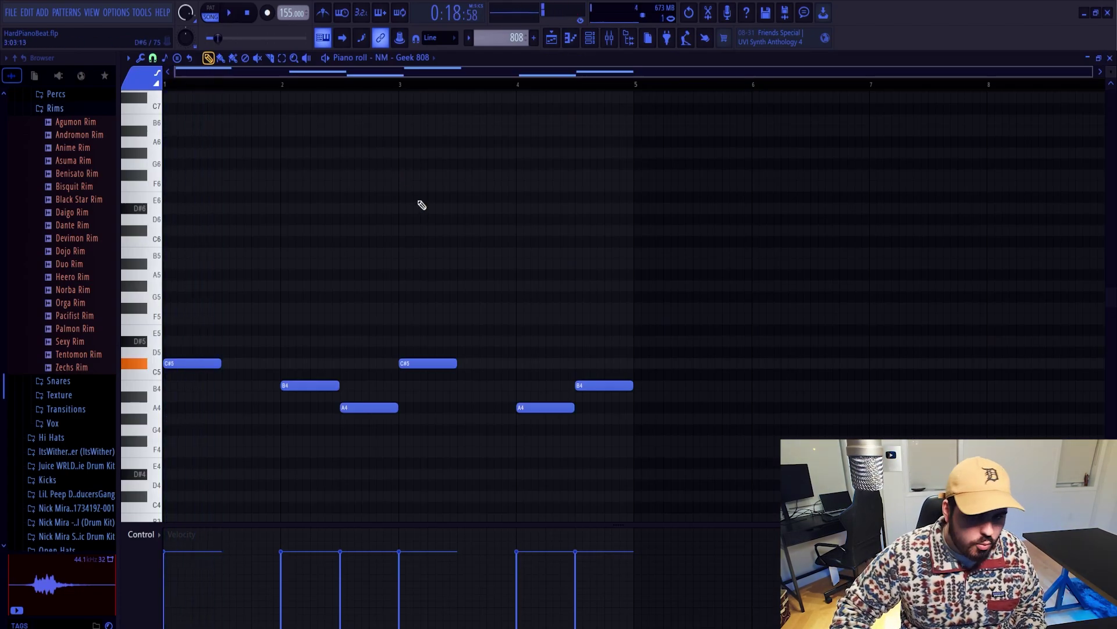
pyautogui.moveTo(810, 179); pyautogui.dragTo(117, 358)
pyautogui.keyDown('ctrl'); pyautogui.click(199, 327); pyautogui.keyUp('ctrl')
pyautogui.moveTo(150, 313); pyautogui.dragTo(718, 205)
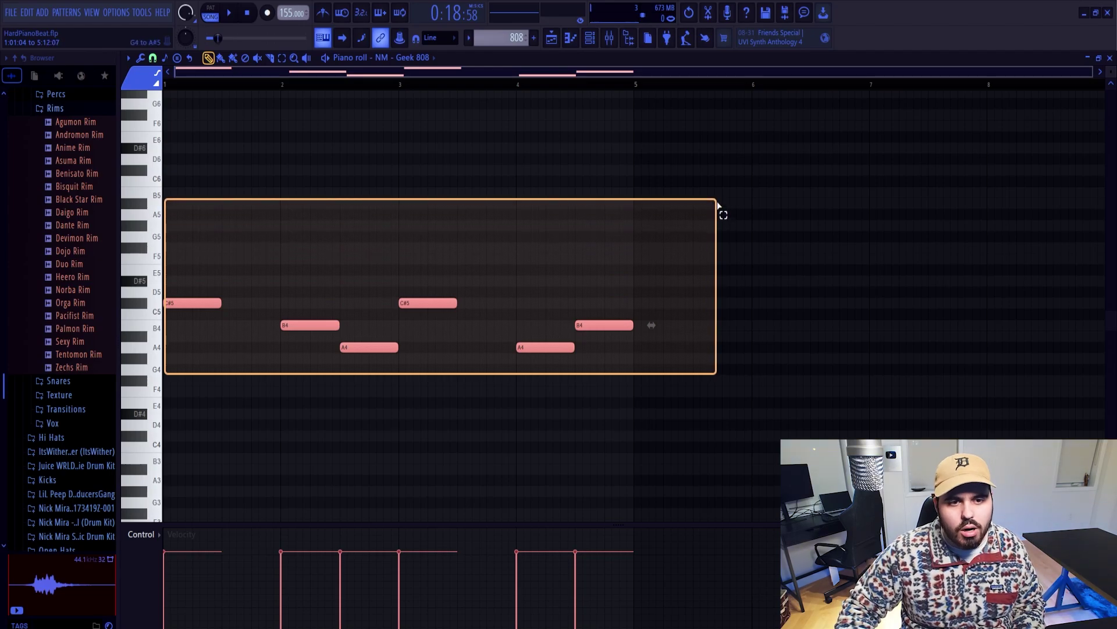
pyautogui.moveTo(718, 204); pyautogui.dragTo(718, 207)
pyautogui.click(524, 194)
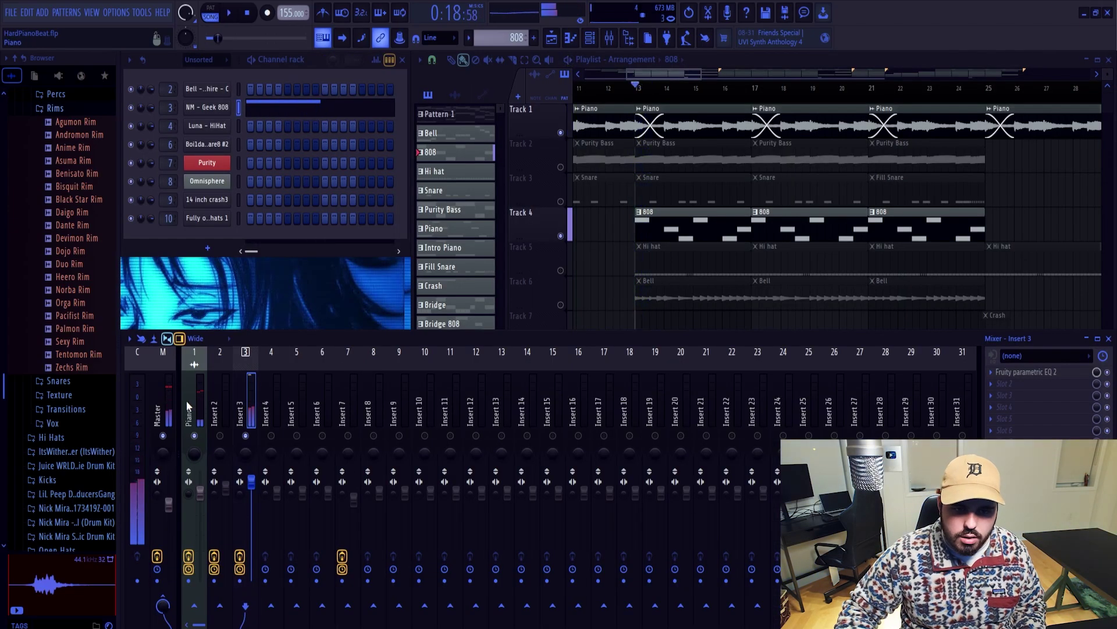
# Set band 1 of the Piano track's Fruity parametric EQ 2 to a high pass at about 89 Hz.
pyautogui.click(190, 407)
pyautogui.click(1023, 372)
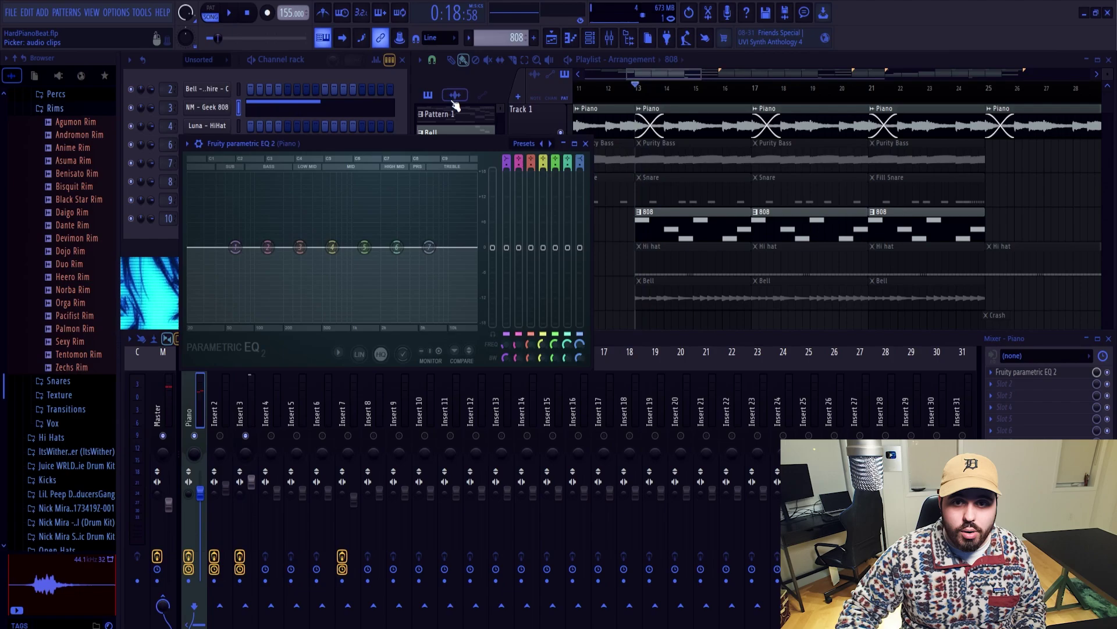
pyautogui.click(504, 162)
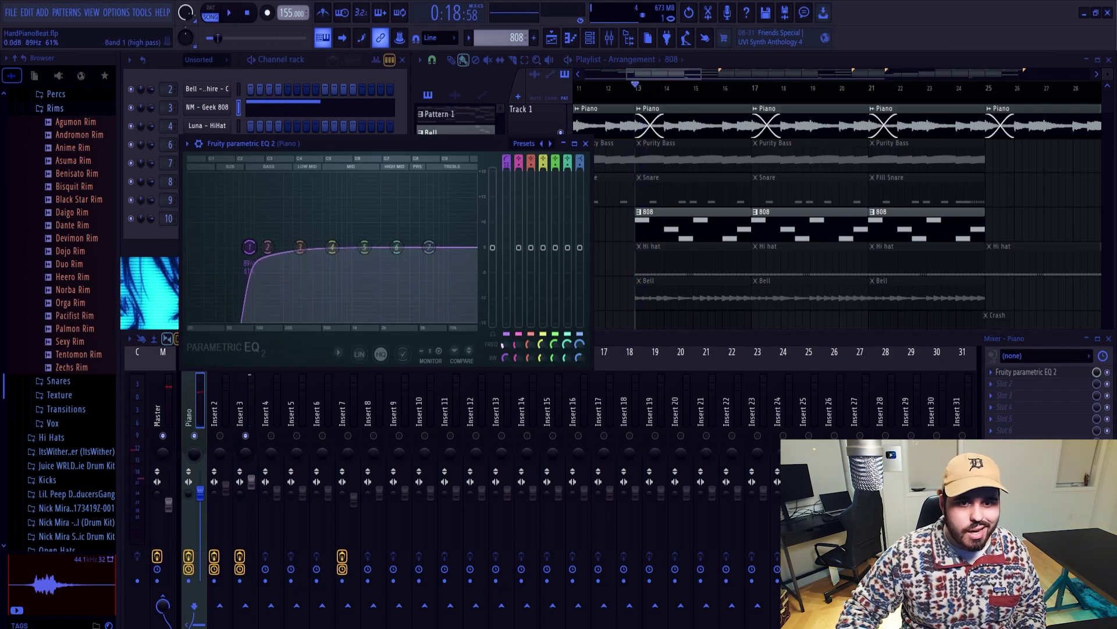
pyautogui.press('space')
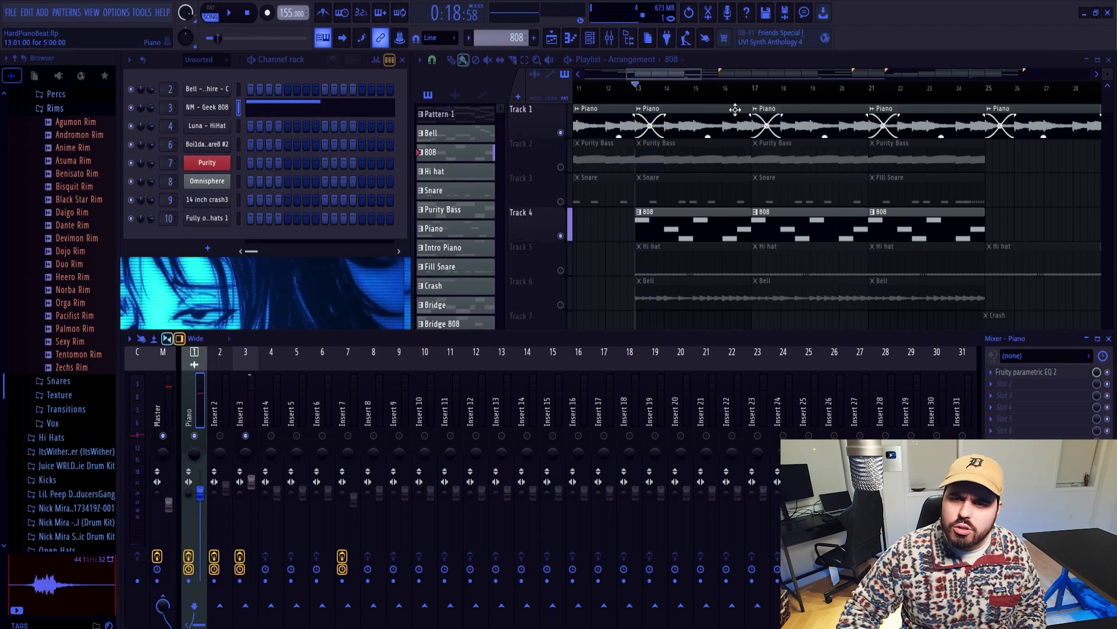
# Open the Piano pattern's Omnisphere notes, play them, and set the piano roll scale's root note to D.
pyautogui.doubleClick(695, 123)
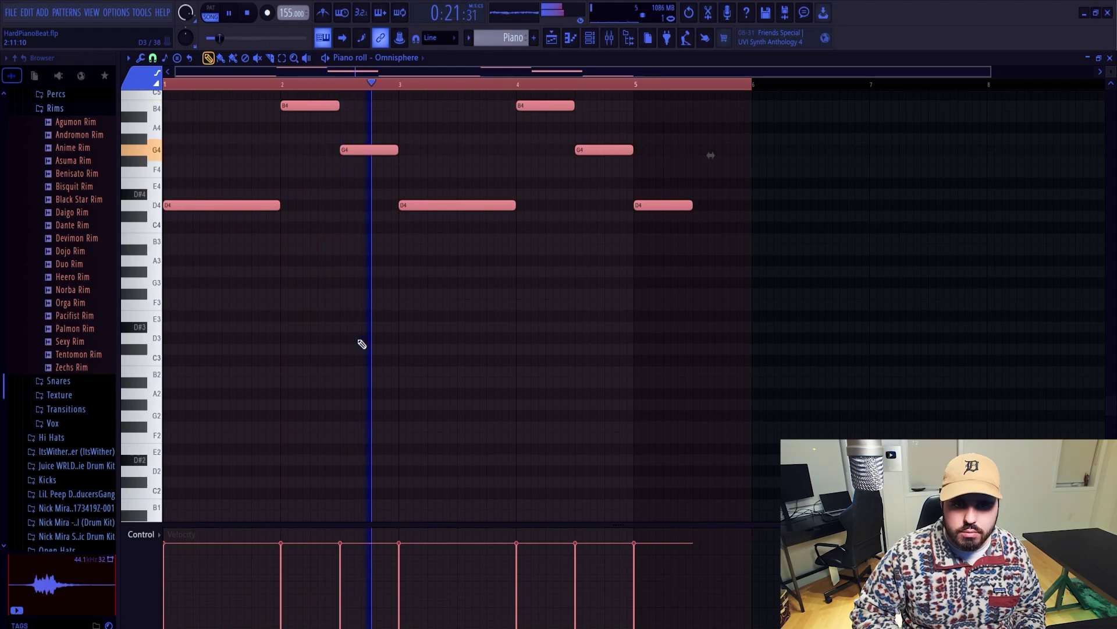
pyautogui.keyDown('ctrl'); pyautogui.click(544, 86); pyautogui.keyUp('ctrl')
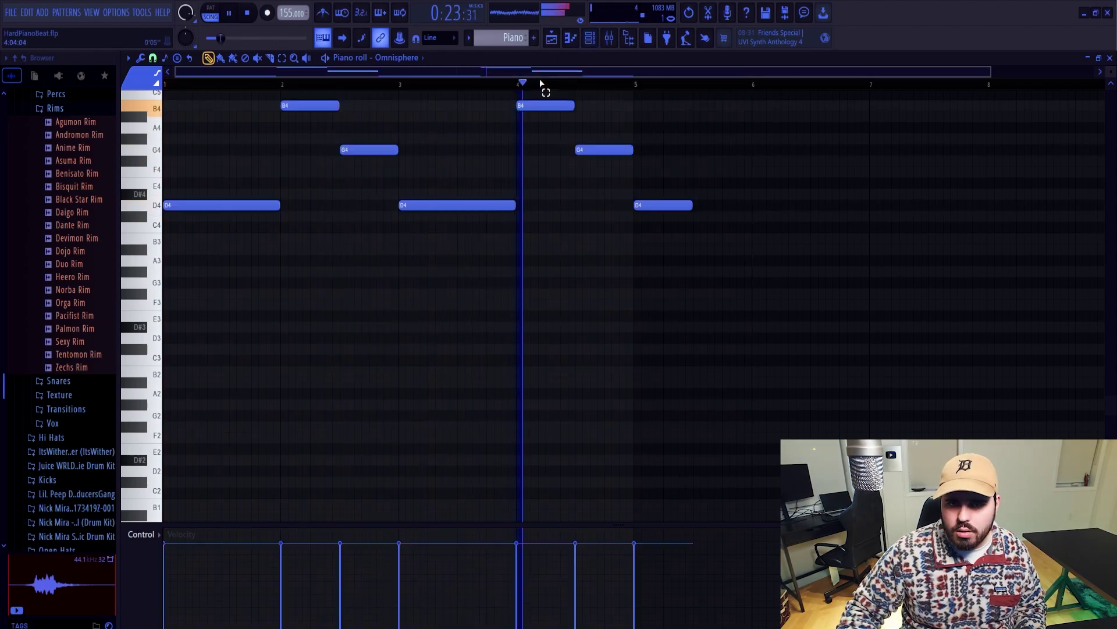
pyautogui.scroll(3, 605, 226)
pyautogui.press('space')
pyautogui.click(165, 58)
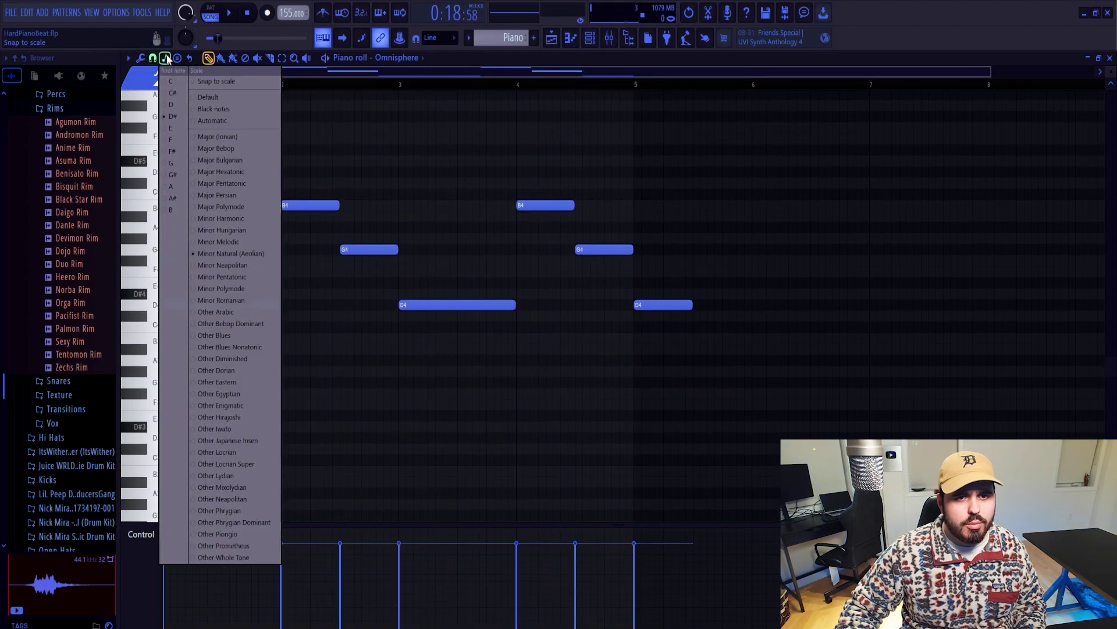
pyautogui.click(181, 106)
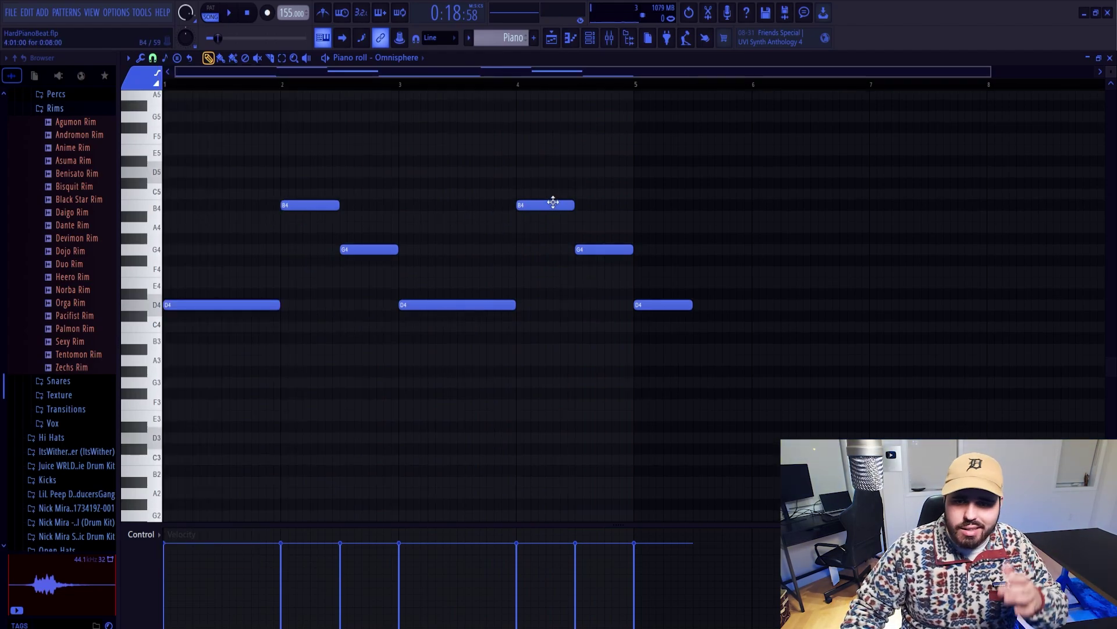
# Raise both G4 notes of the Piano pattern to A4 and play the melody.
pyautogui.moveTo(702, 192); pyautogui.dragTo(166, 194)
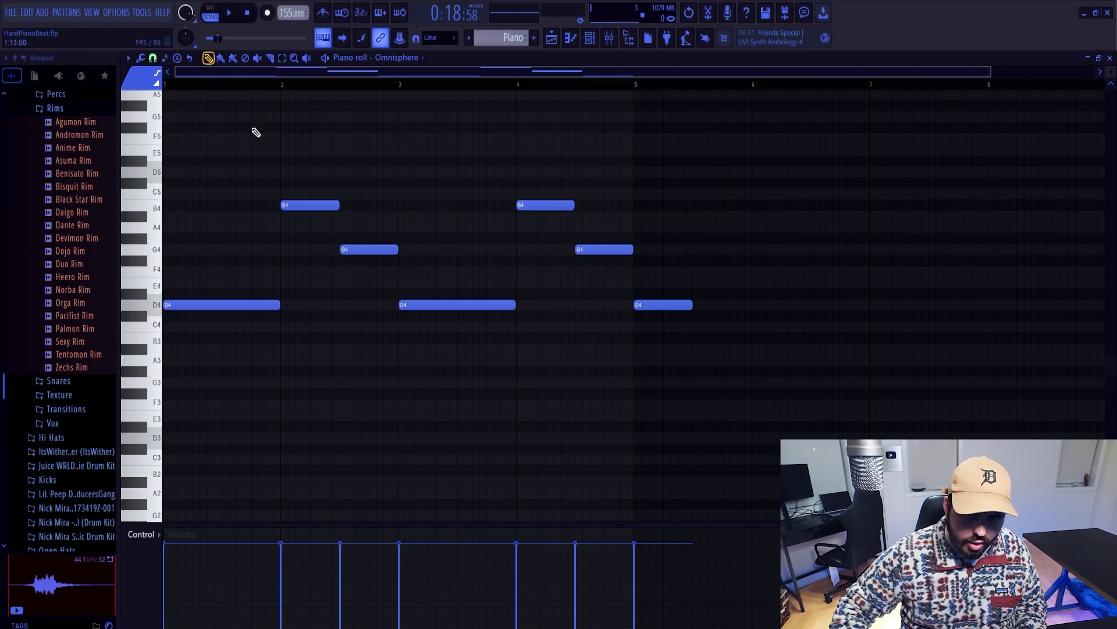
pyautogui.moveTo(351, 247); pyautogui.dragTo(384, 270)
pyautogui.keyDown('ctrl'); pyautogui.click(382, 270); pyautogui.keyUp('ctrl')
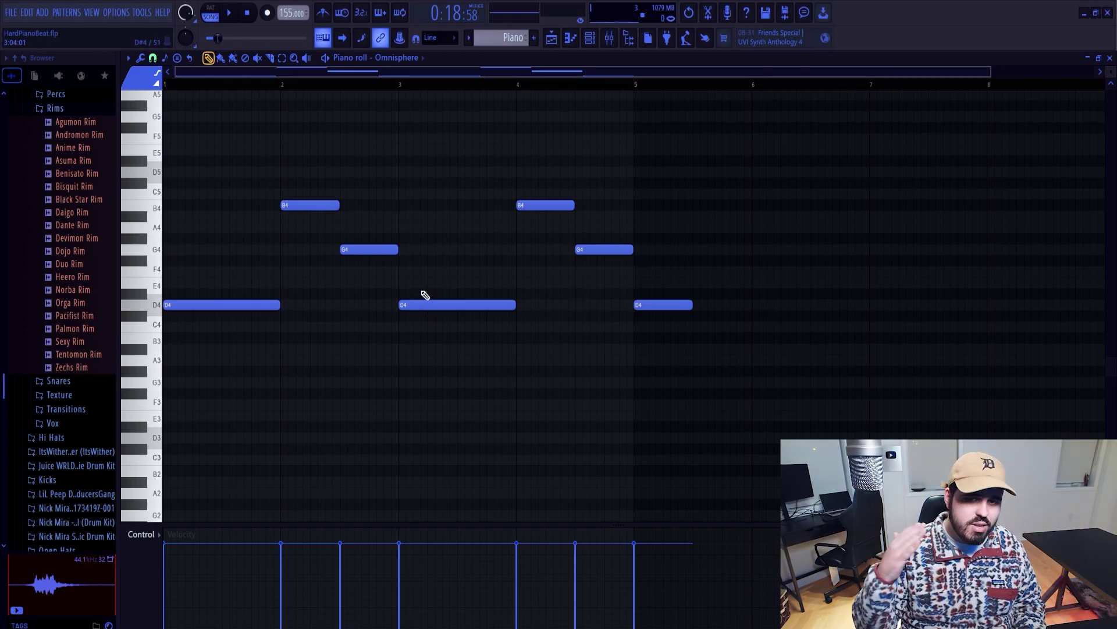
pyautogui.moveTo(321, 156); pyautogui.dragTo(402, 211)
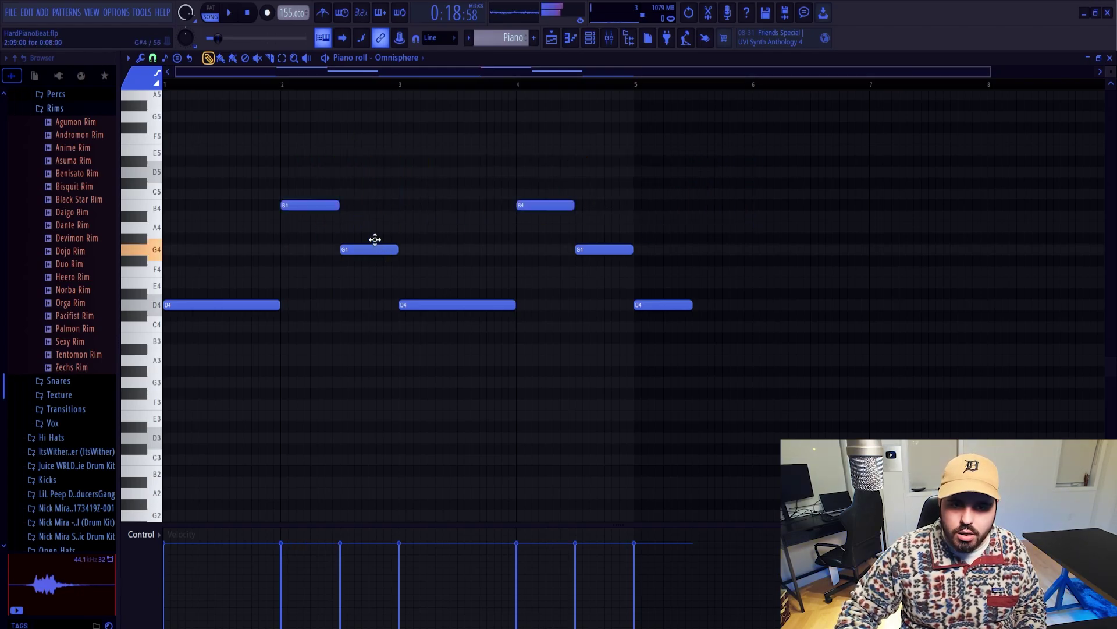
pyautogui.moveTo(375, 239); pyautogui.dragTo(372, 224)
pyautogui.hotkey('ctrl', 'z')
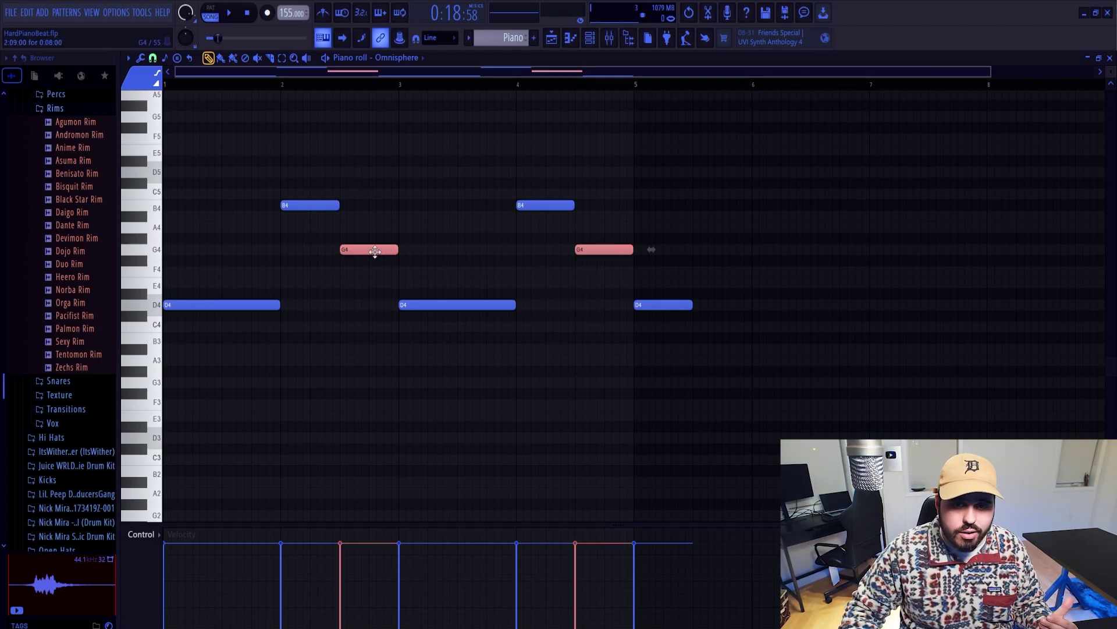
pyautogui.click(237, 12)
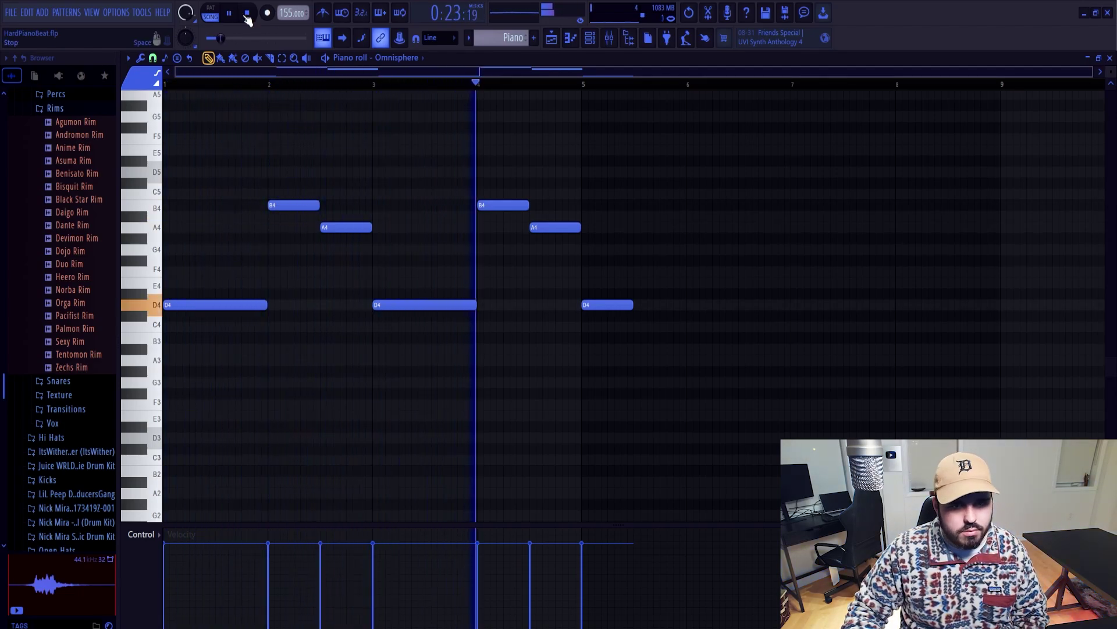
pyautogui.press('space')
# Lower both B4 notes to A#4, play the melody, and leave the piano roll.
pyautogui.moveTo(579, 204); pyautogui.dragTo(277, 196)
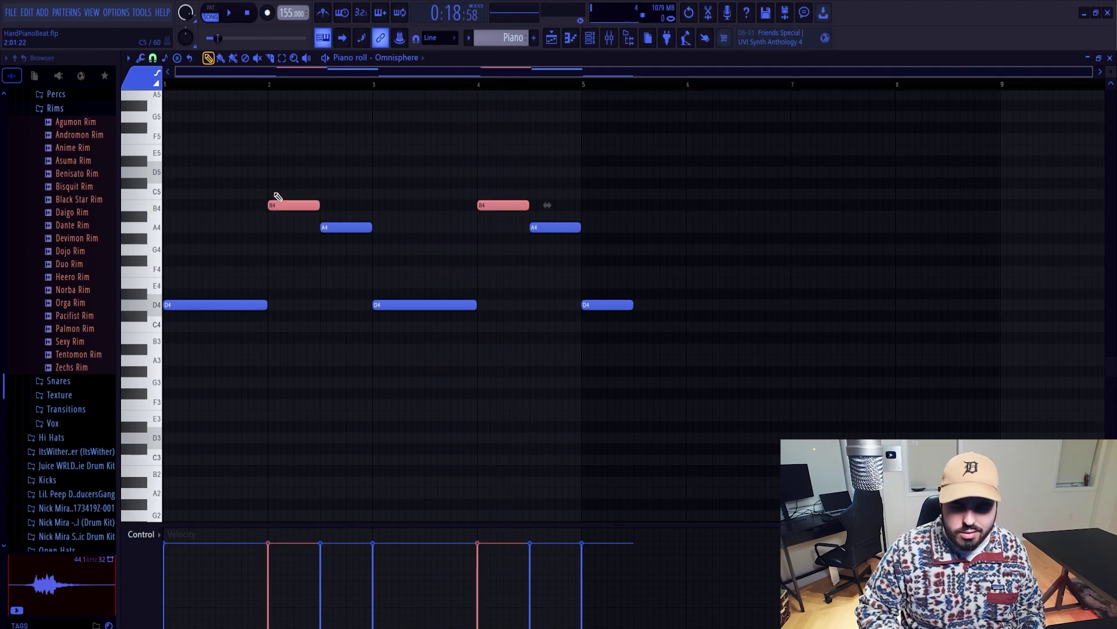
pyautogui.hotkey('shift', 'Down')
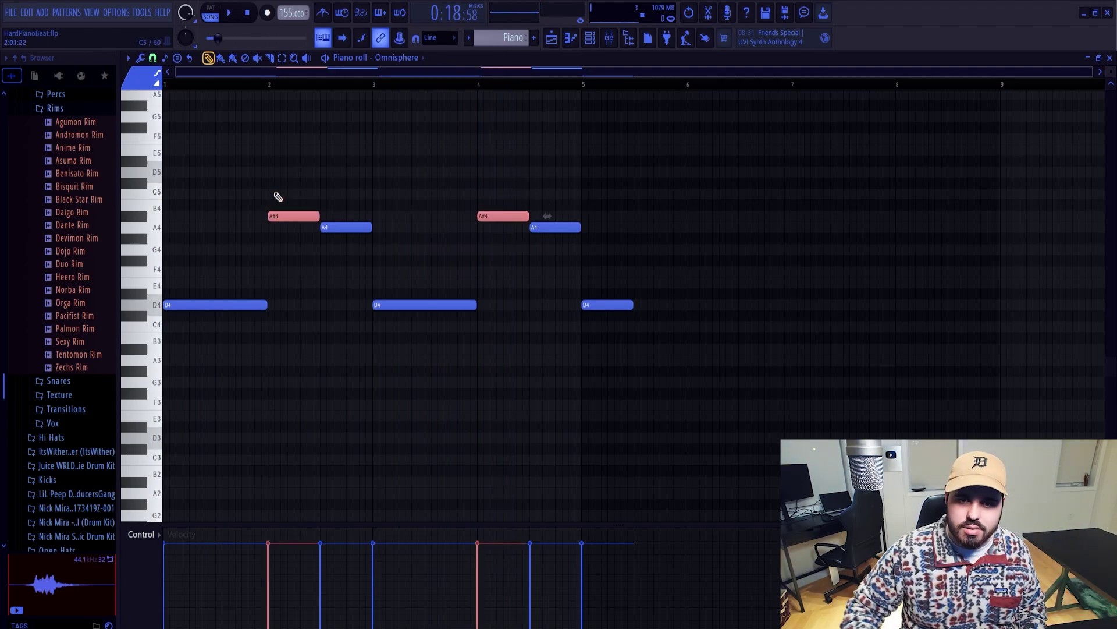
pyautogui.keyDown('ctrl'); pyautogui.click(319, 135); pyautogui.keyUp('ctrl')
pyautogui.press('space')
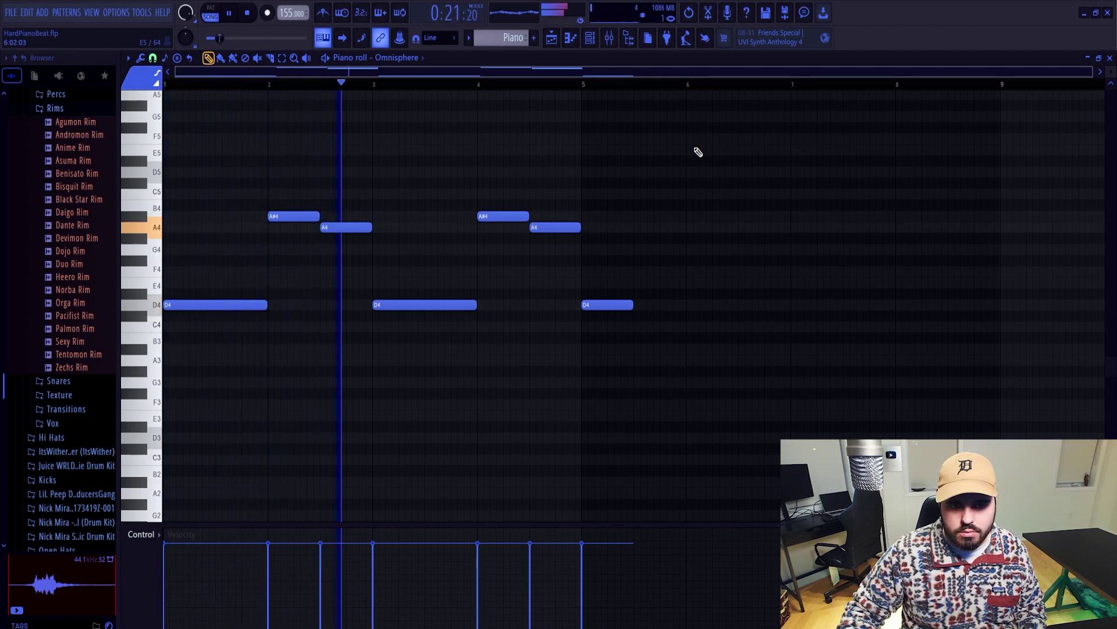
pyautogui.press('space')
pyautogui.click(1110, 58)
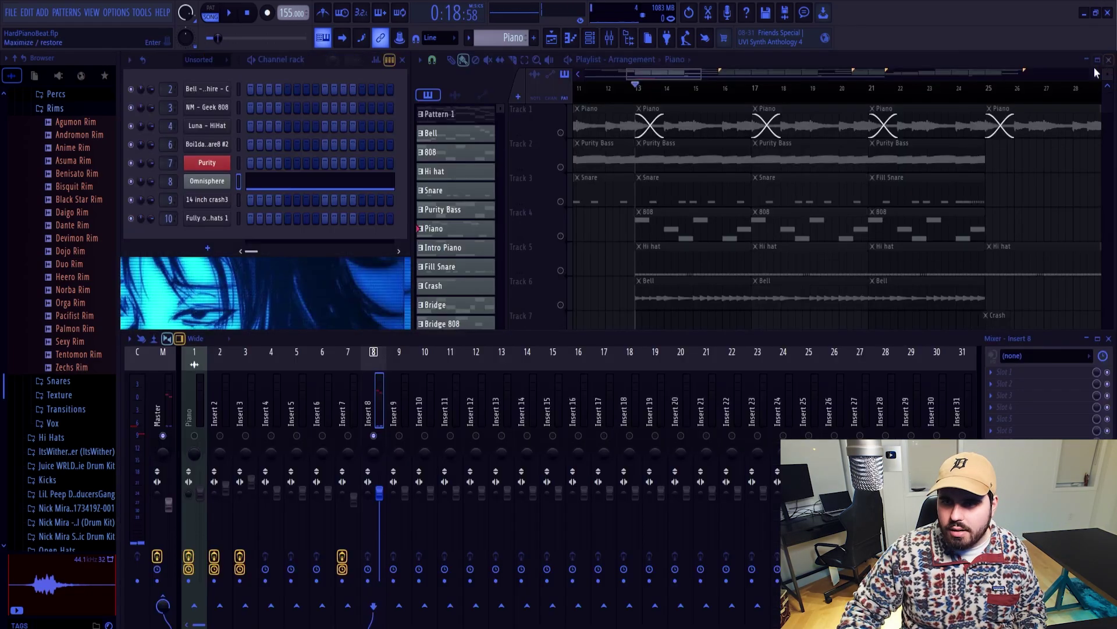
# Delete the Piano audio clips at bars 13 and 17 and place the Piano pattern on Track 10 from bar 13.
pyautogui.click(684, 81)
pyautogui.rightClick(690, 131)
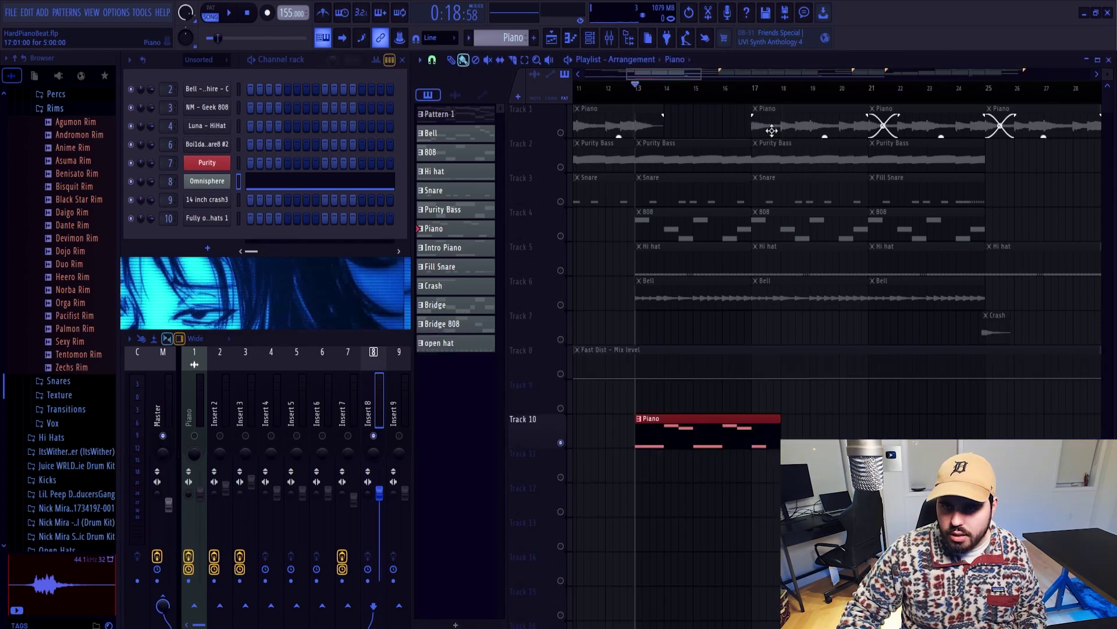
pyautogui.rightClick(774, 129)
# Turn off the solo on Insert 8 and play the Piano pattern together with the Purity Bass track.
pyautogui.press('space')
pyautogui.click(375, 445)
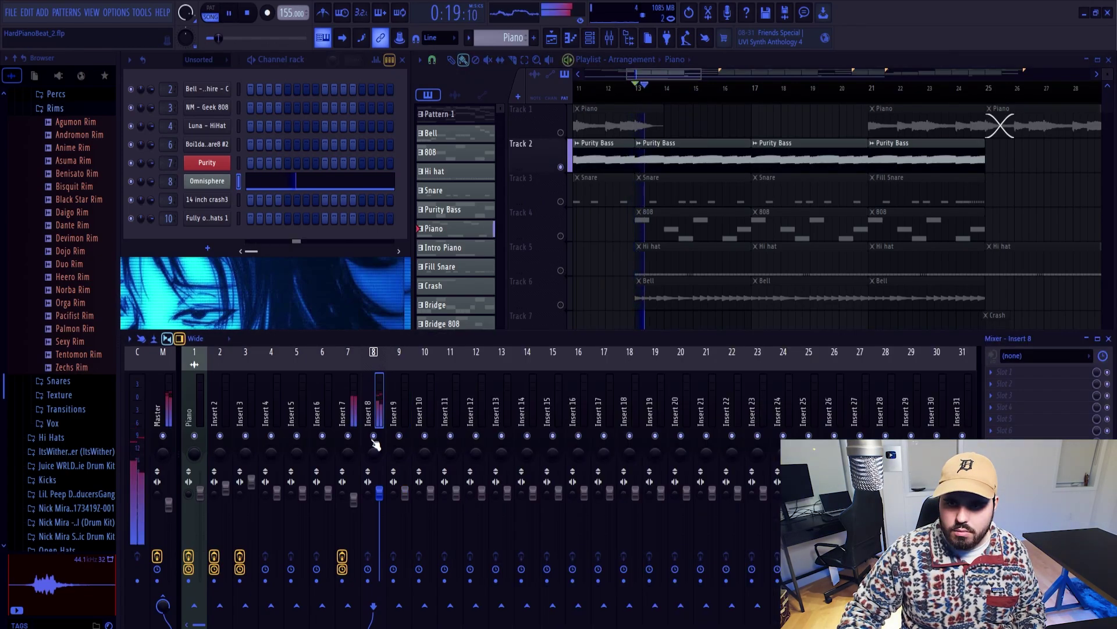
pyautogui.click(693, 78)
pyautogui.press('space')
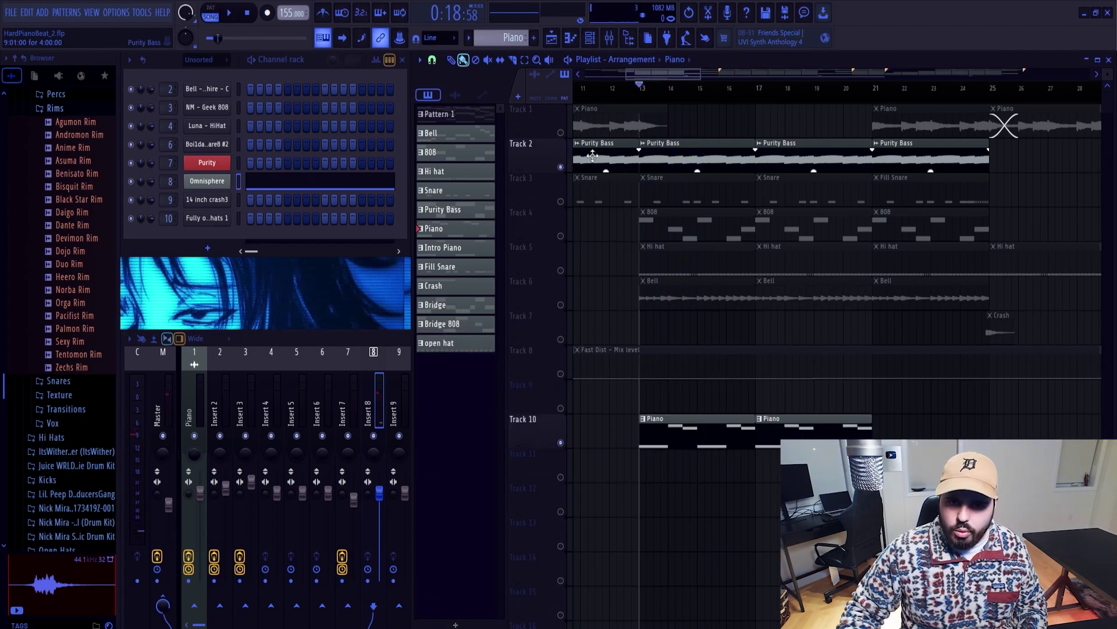
pyautogui.scroll(-3, 824, 154)
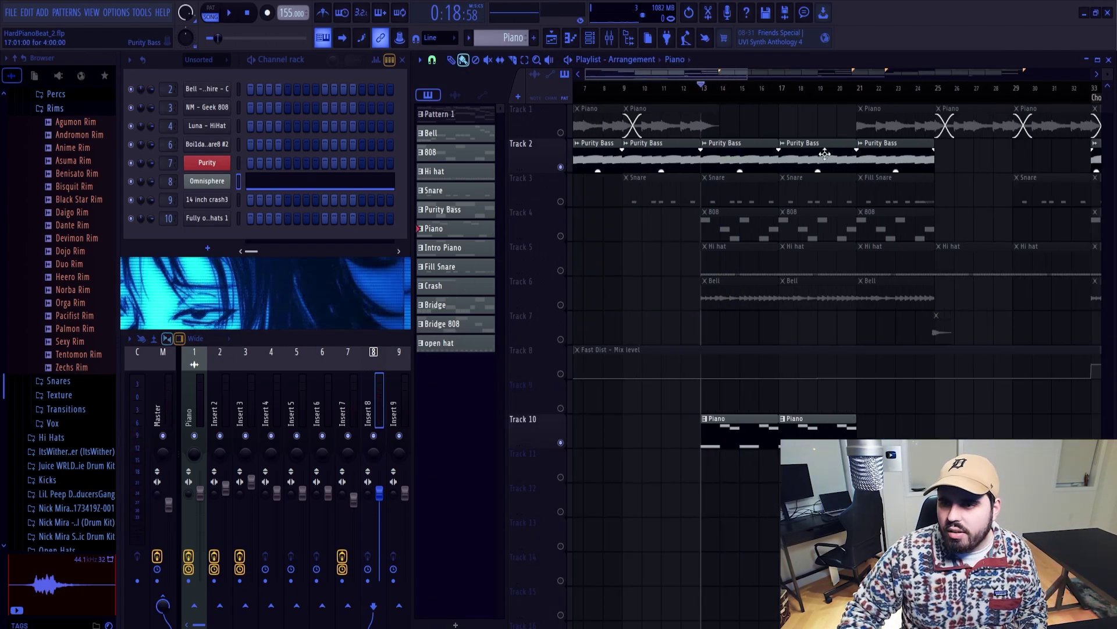
# Delete the Purity Bass audio clips at bars 13 and 17 and place the Purity Bass pattern on Track 11 at bar 13.
pyautogui.rightClick(755, 154)
pyautogui.rightClick(809, 155)
pyautogui.scroll(3, 773, 142)
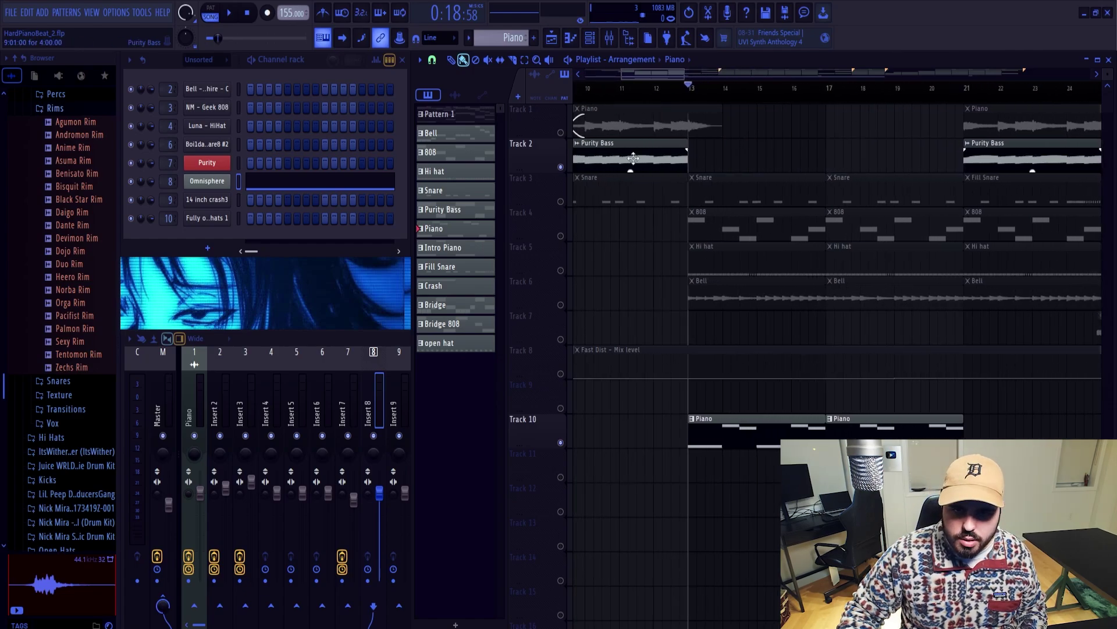
pyautogui.click(463, 209)
pyautogui.click(694, 465)
# Lower the Purity Bass pattern's two B3 notes to A#3 and its two C#4 notes to A3.
pyautogui.doubleClick(743, 468)
pyautogui.moveTo(470, 72); pyautogui.dragTo(349, 73)
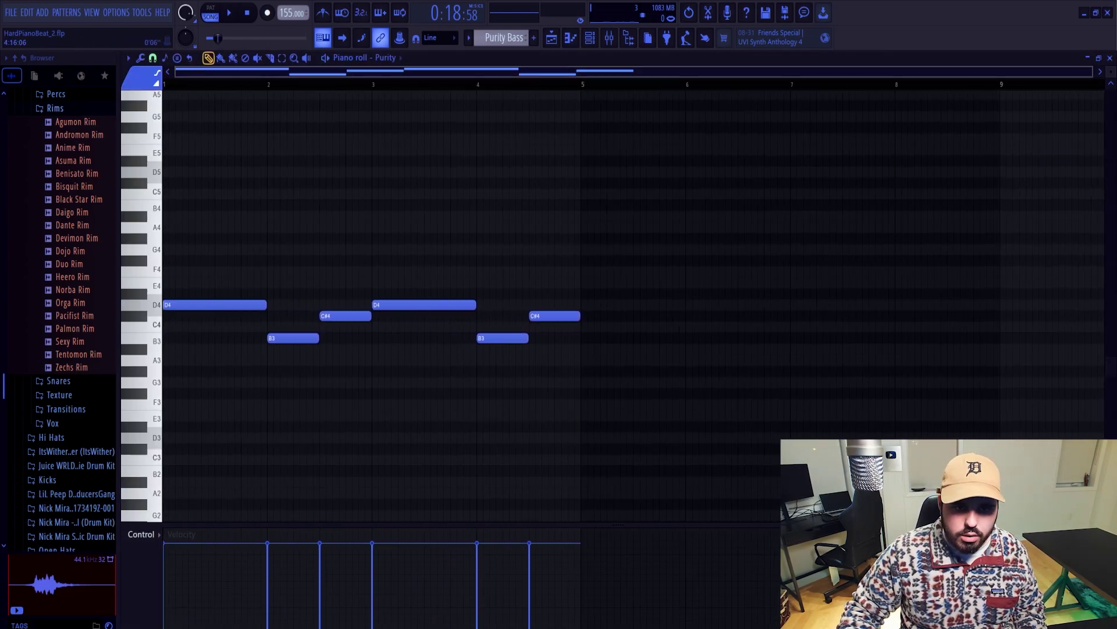
pyautogui.moveTo(307, 338); pyautogui.dragTo(307, 349)
pyautogui.moveTo(343, 315); pyautogui.dragTo(342, 359)
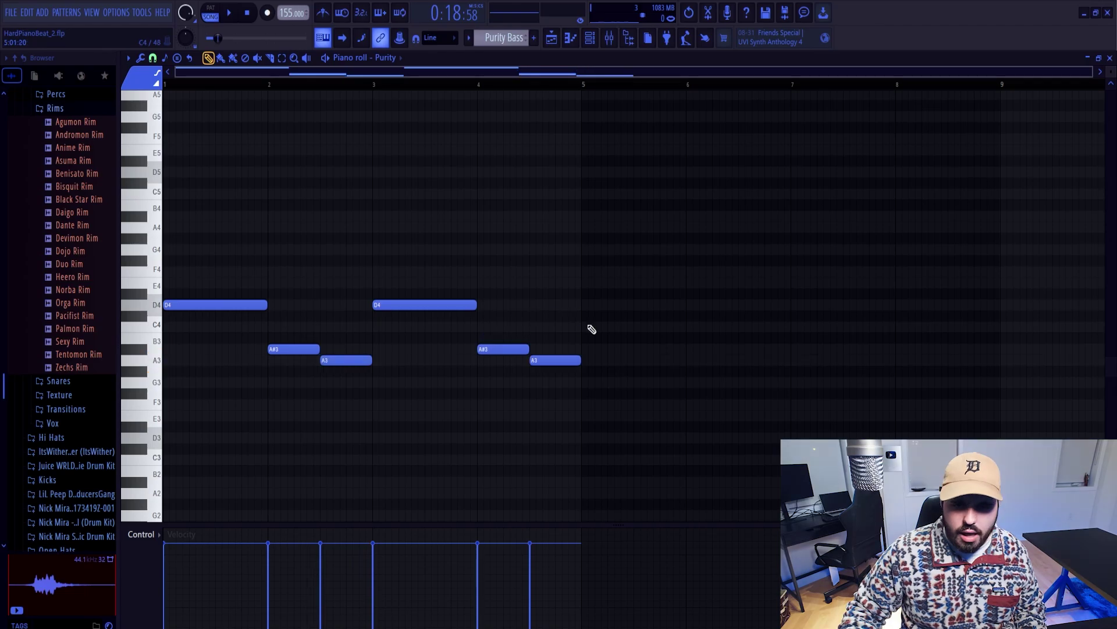
# Raise all Purity Bass notes by one octave and leave the piano roll.
pyautogui.hotkey('ctrl', 'a')
pyautogui.hotkey('ctrl', 'Up')
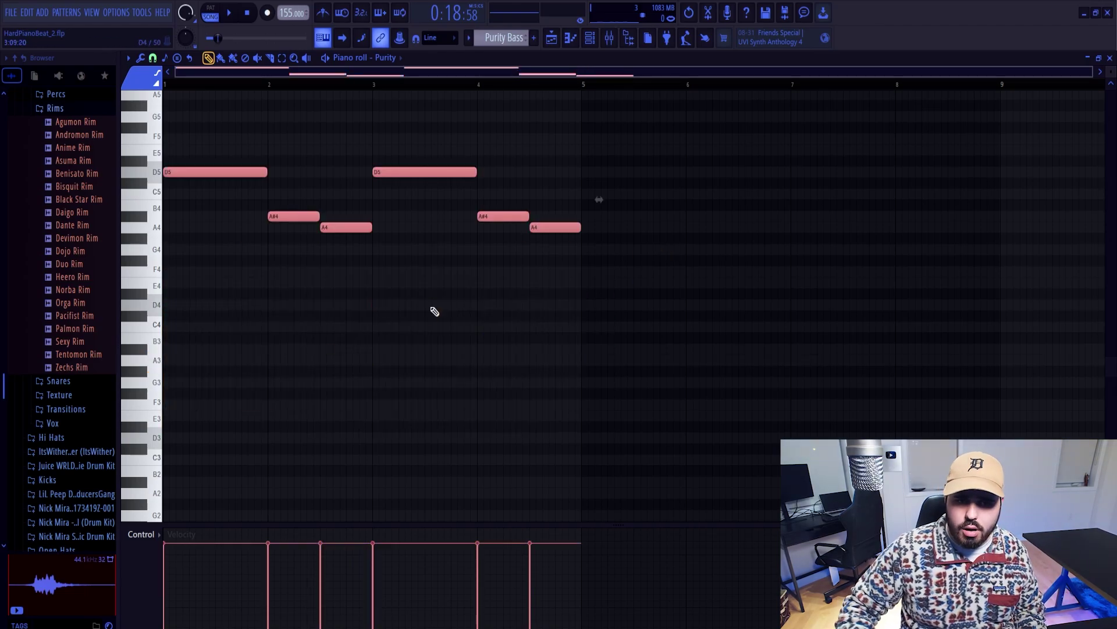
pyautogui.keyDown('ctrl'); pyautogui.click(432, 308); pyautogui.keyUp('ctrl')
pyautogui.click(1110, 58)
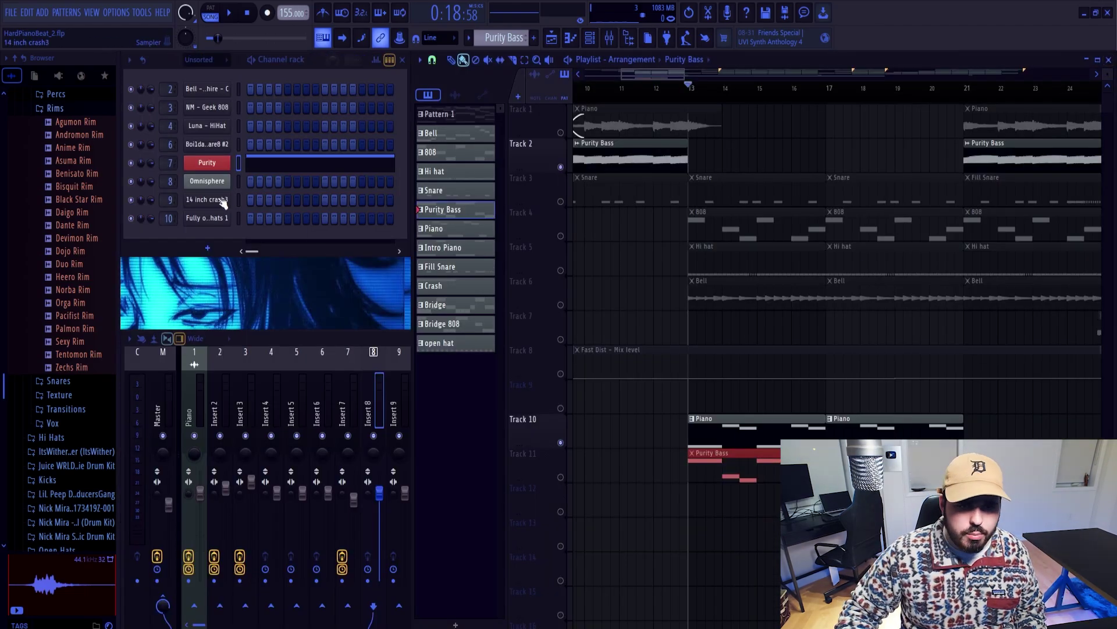
pyautogui.rightClick(224, 162)
pyautogui.moveTo(284, 258)
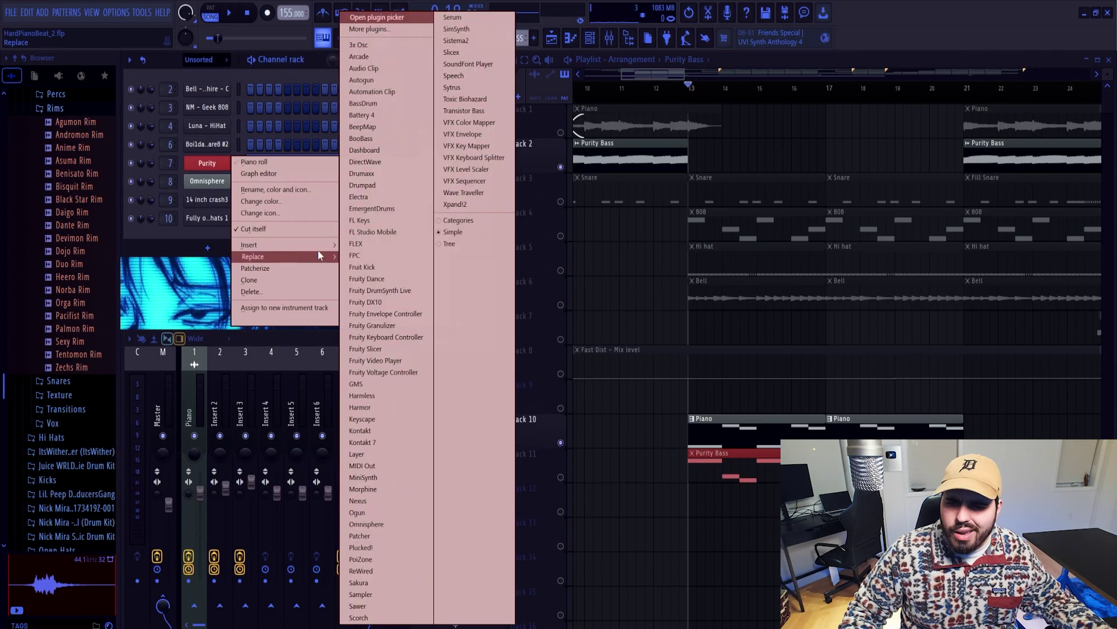
pyautogui.click(646, 74)
pyautogui.moveTo(684, 74); pyautogui.dragTo(701, 75)
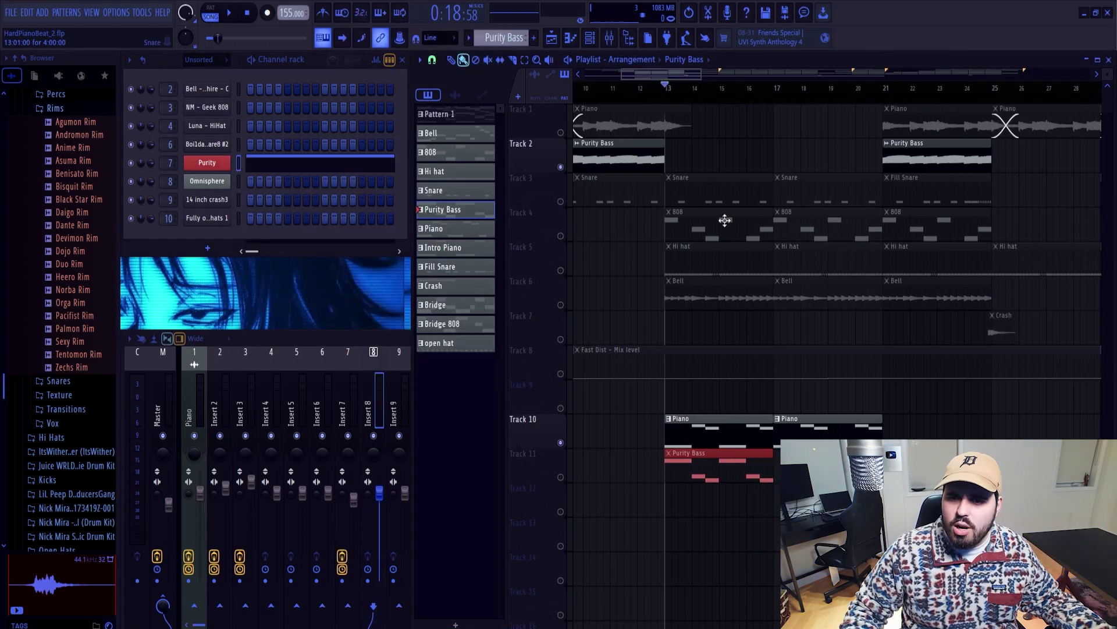
# Remove the Purity Bass pattern from Track 11 and put a Purity Bass audio clip back on Track 2 at bar 13.
pyautogui.rightClick(736, 475)
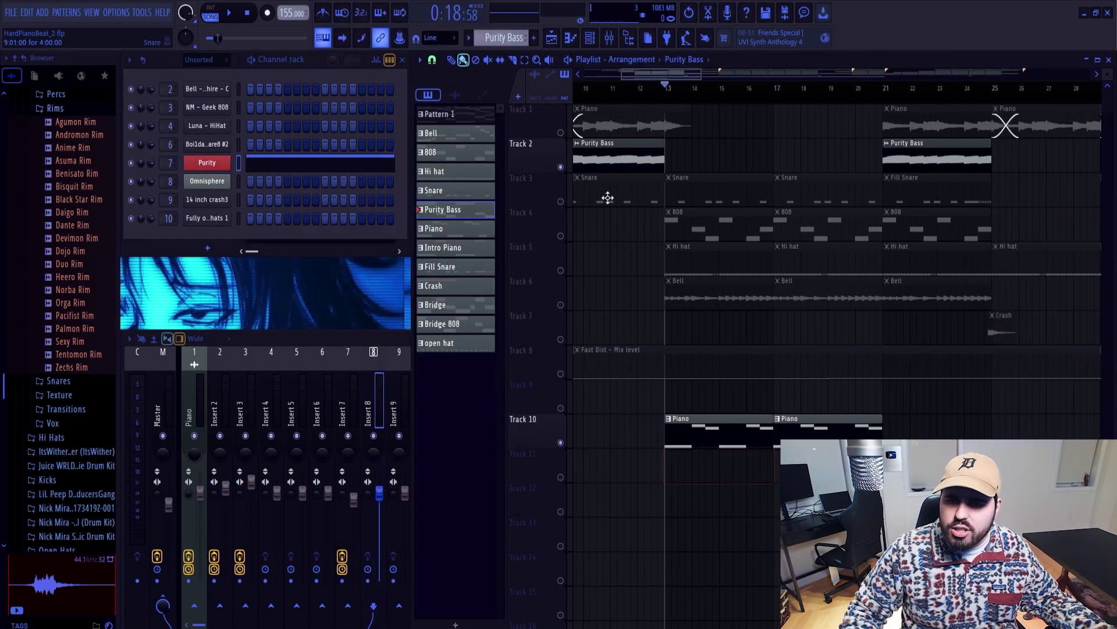
pyautogui.click(670, 156)
# Unmute the 808 and Bell tracks, delete the Purity Bass clip at bar 13, and play the arrangement.
pyautogui.click(560, 236)
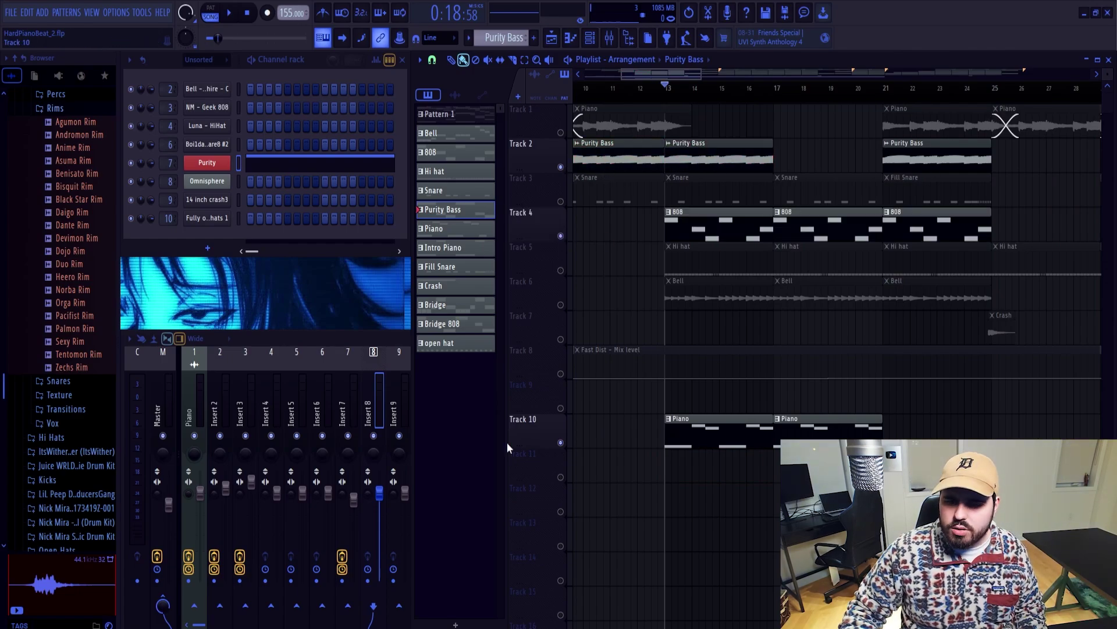
pyautogui.click(560, 442)
pyautogui.press('space')
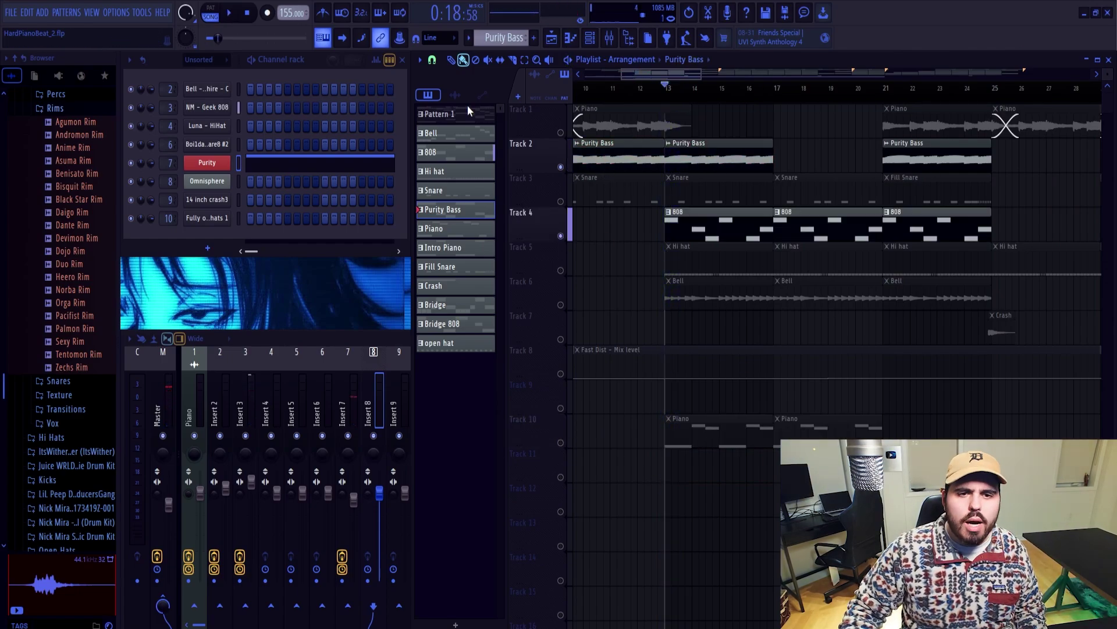
pyautogui.rightClick(752, 151)
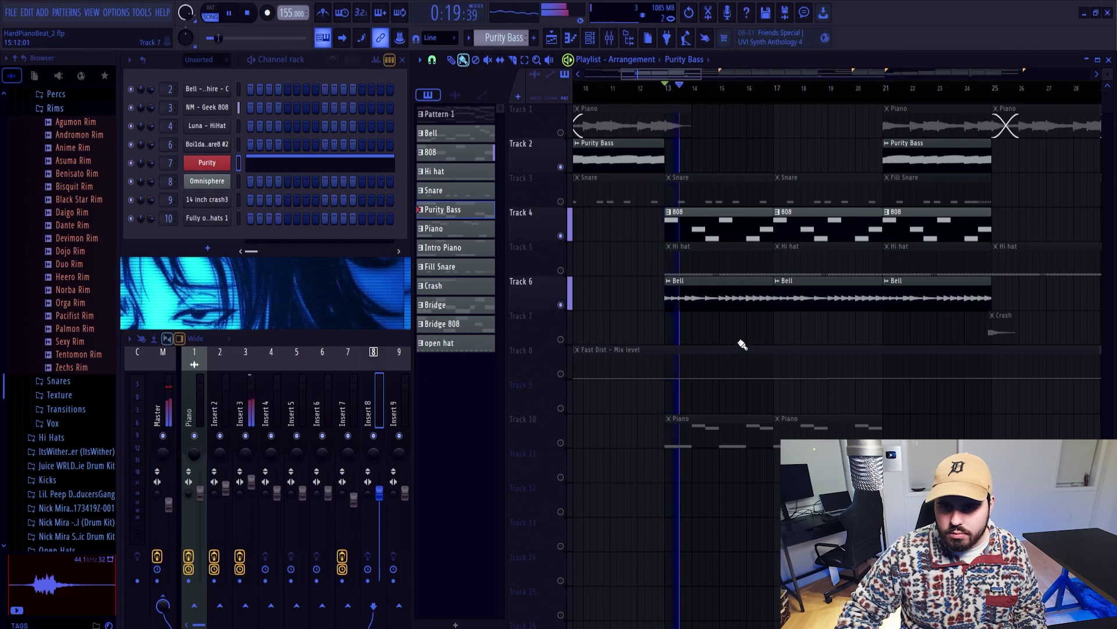
pyautogui.click(561, 442)
pyautogui.press('space')
# Place the Bell pattern on Track 11 at bar 13, unmute that track, and delete the Bell audio clips at bars 13 and 17.
pyautogui.click(711, 298)
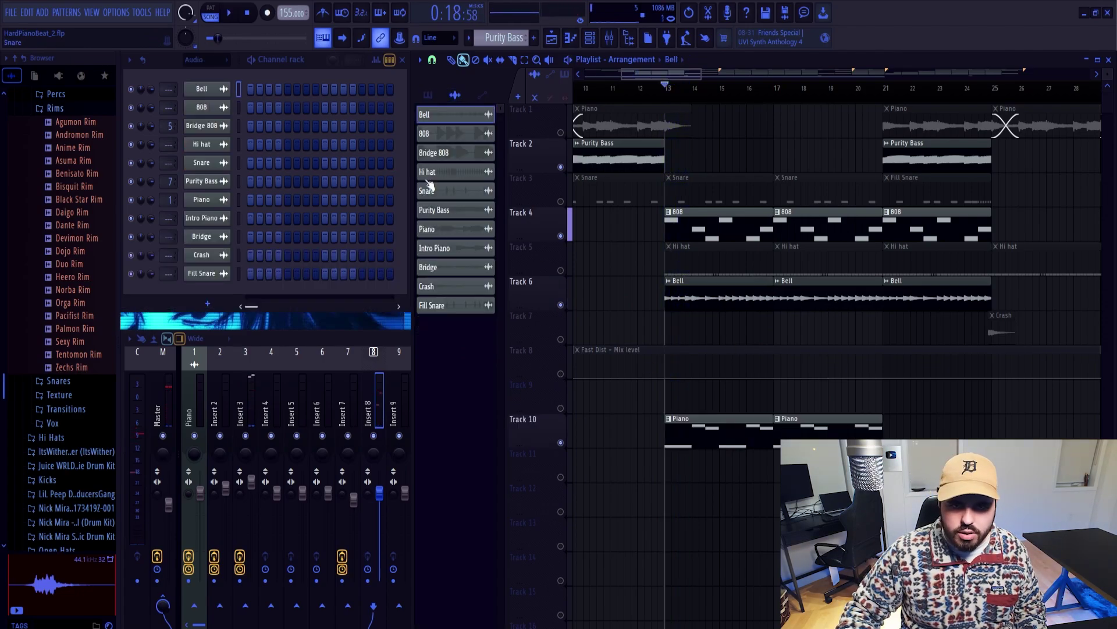
pyautogui.click(429, 97)
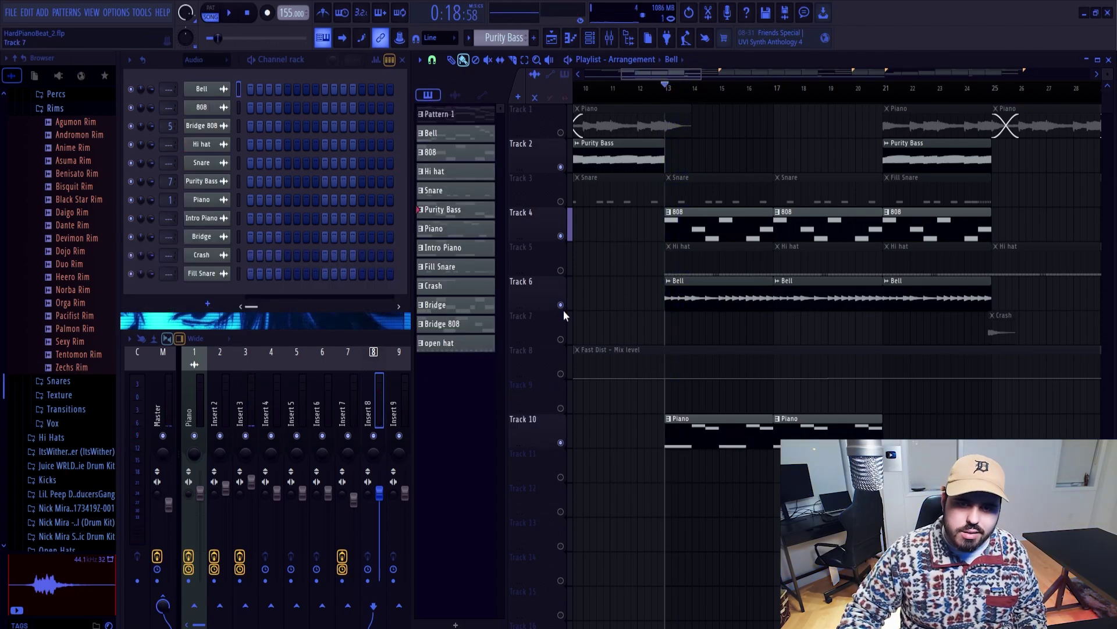
pyautogui.click(465, 135)
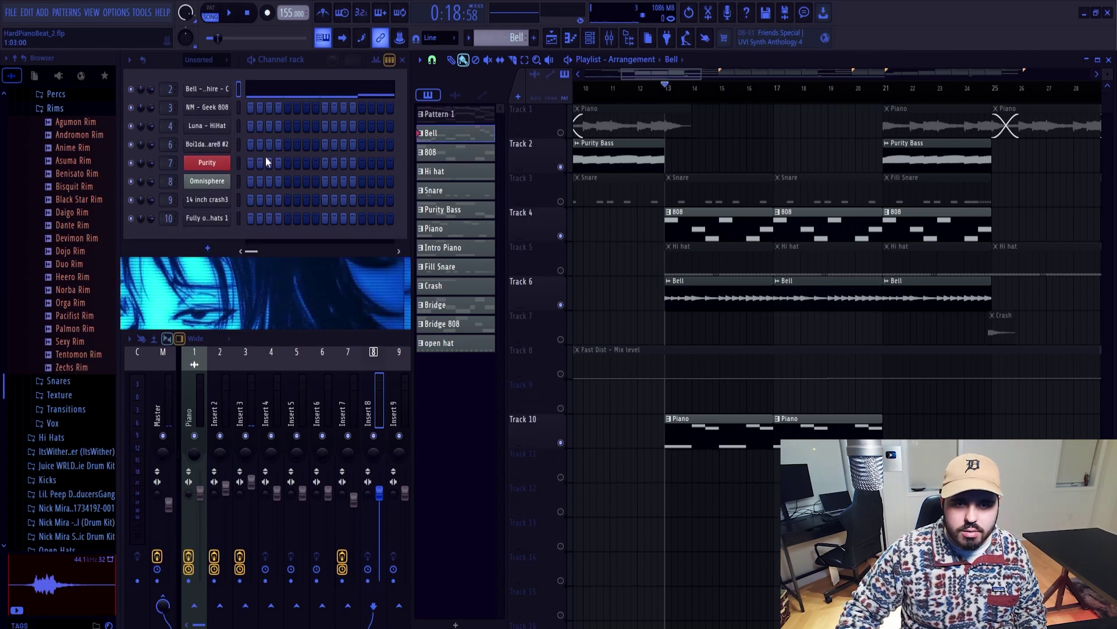
pyautogui.click(218, 89)
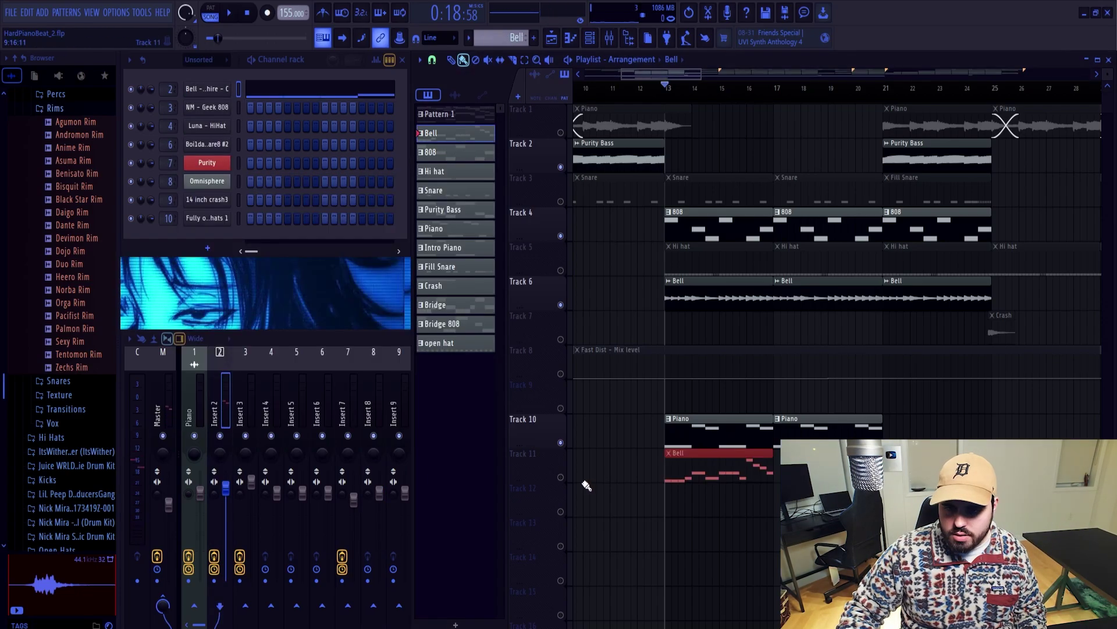
pyautogui.click(560, 477)
pyautogui.rightClick(722, 296)
pyautogui.rightClick(809, 296)
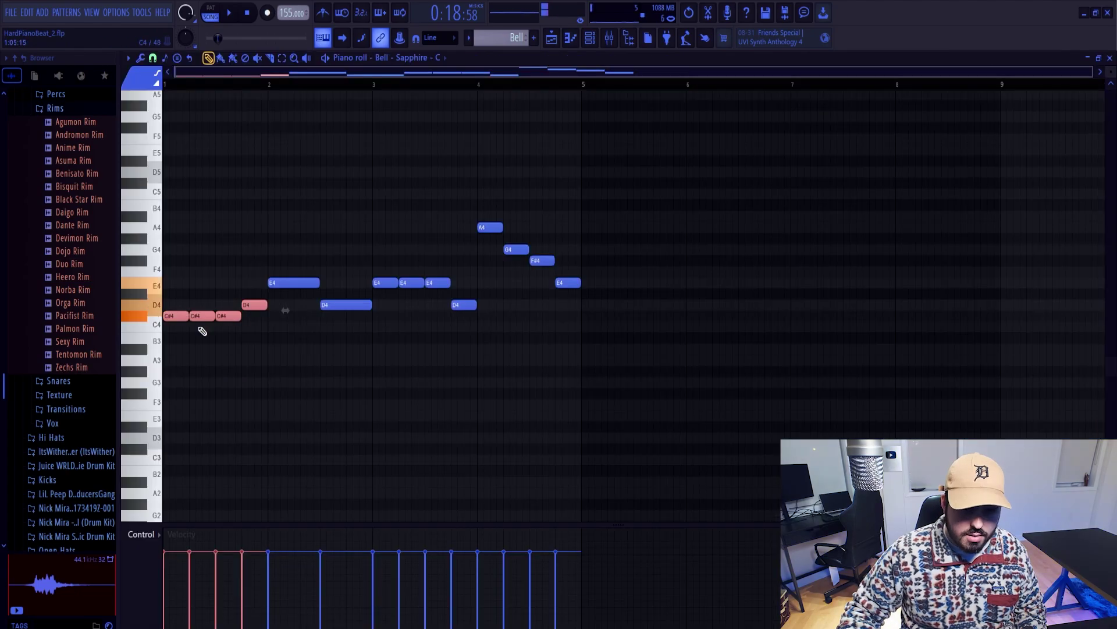
# Try the Bell pattern's three opening C#4 notes at C4, play the result, and undo the change.
pyautogui.moveTo(257, 330); pyautogui.dragTo(175, 328)
pyautogui.press('space')
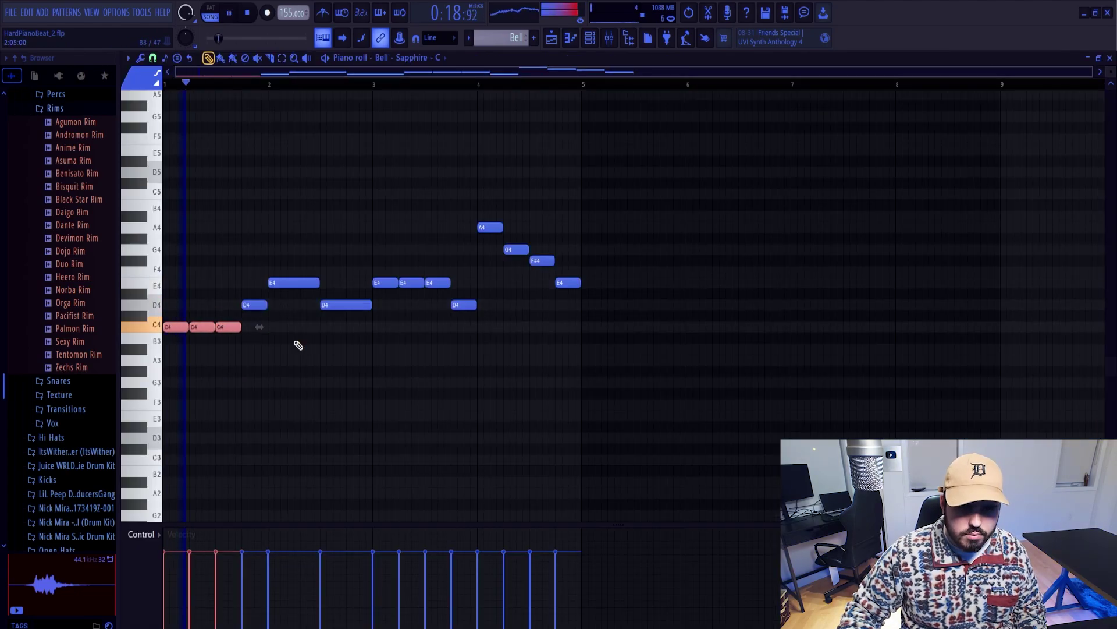
pyautogui.press('space')
pyautogui.hotkey('ctrl', 'z')
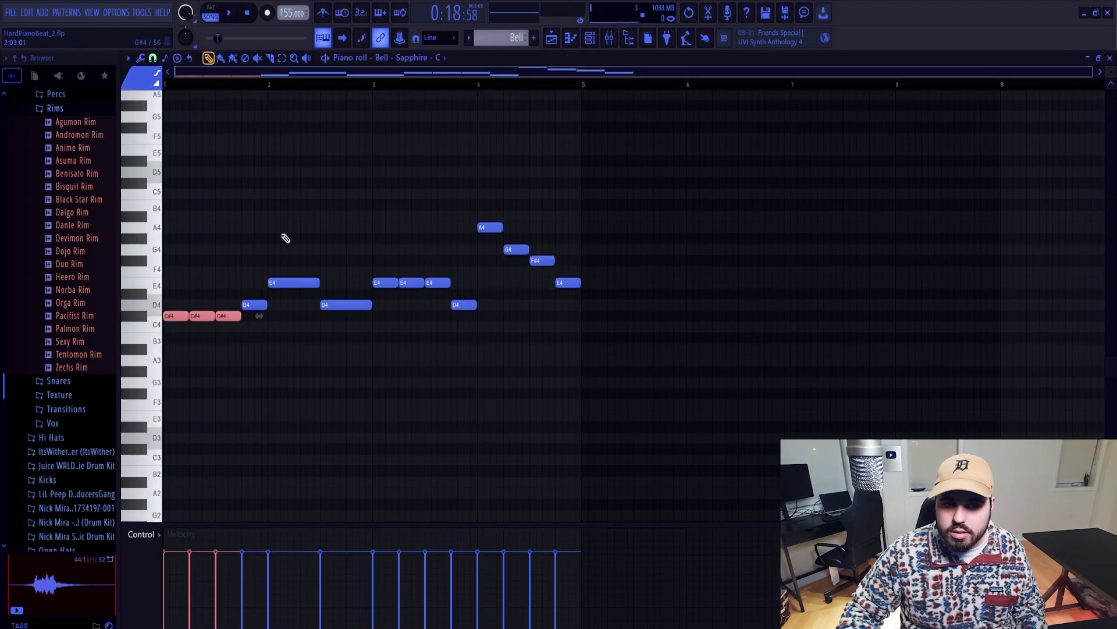
# Play the start of the Bell melody with its original notes.
pyautogui.click(282, 232)
pyautogui.press('space')
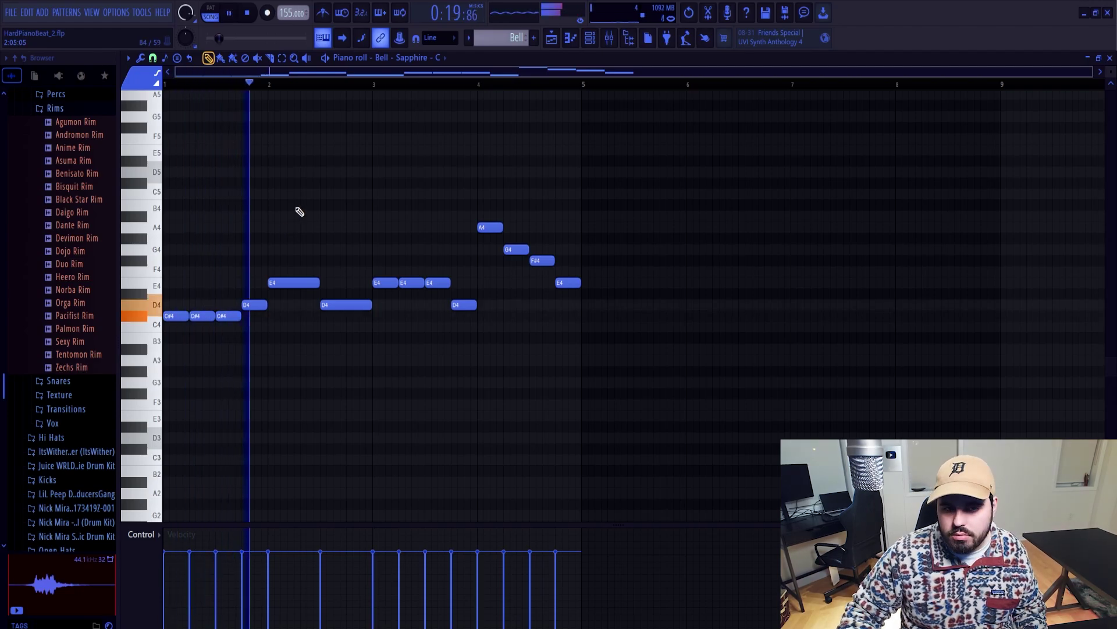
pyautogui.press('space')
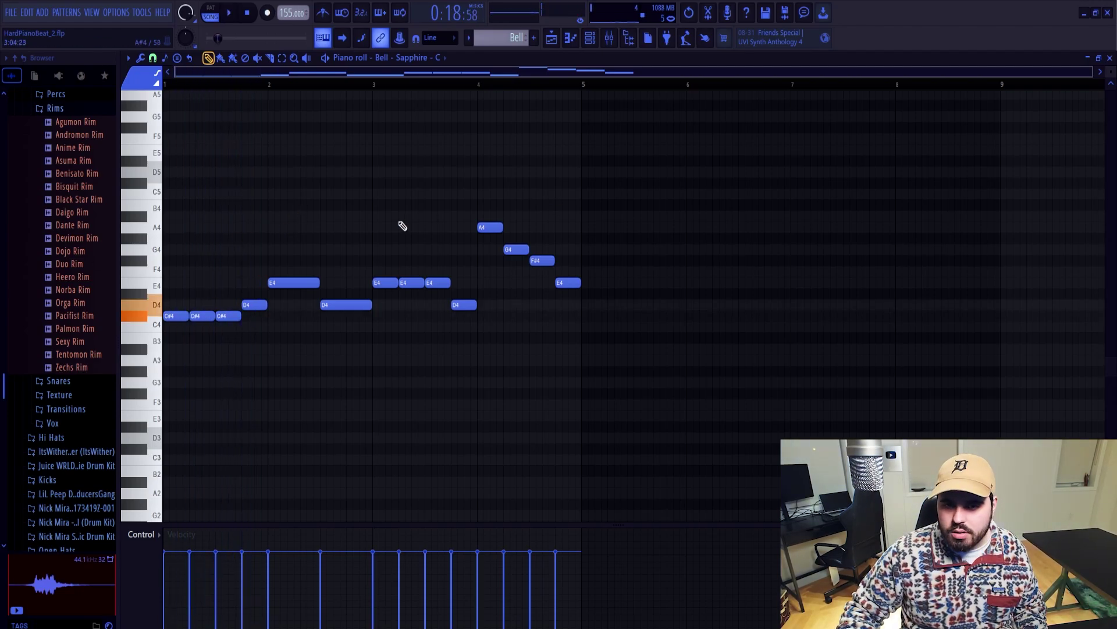
# Lower the Bell's A4 to F4, delete the second C#4 and the middle E4 of bar 3, and play everything an octave higher.
pyautogui.moveTo(487, 227); pyautogui.dragTo(510, 274)
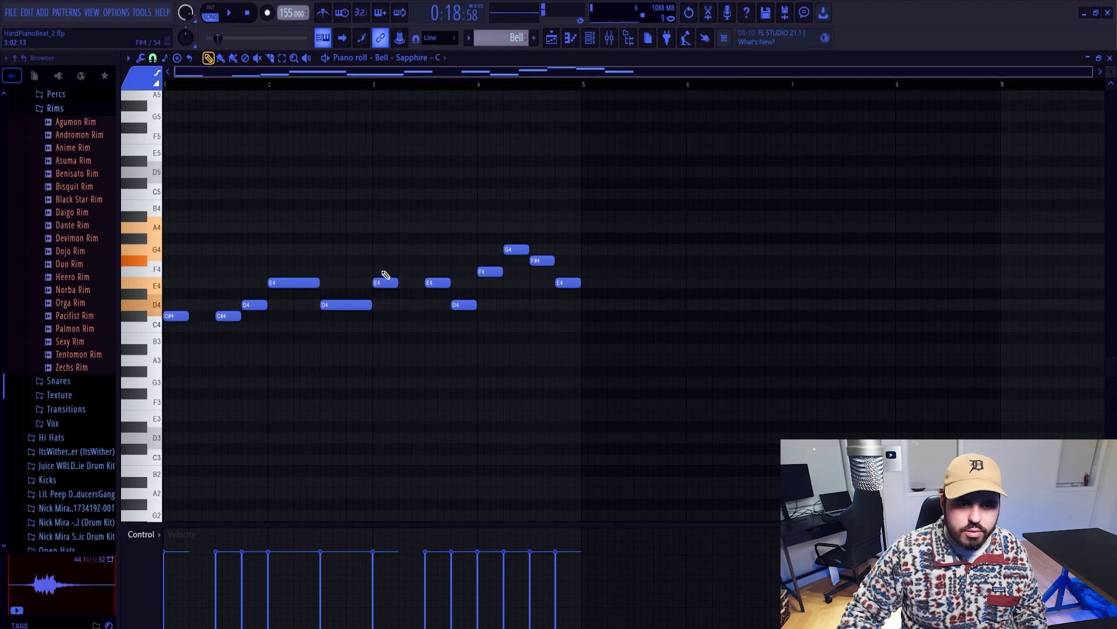
pyautogui.hotkey('ctrl', 'a')
pyautogui.hotkey('ctrl', 'Up')
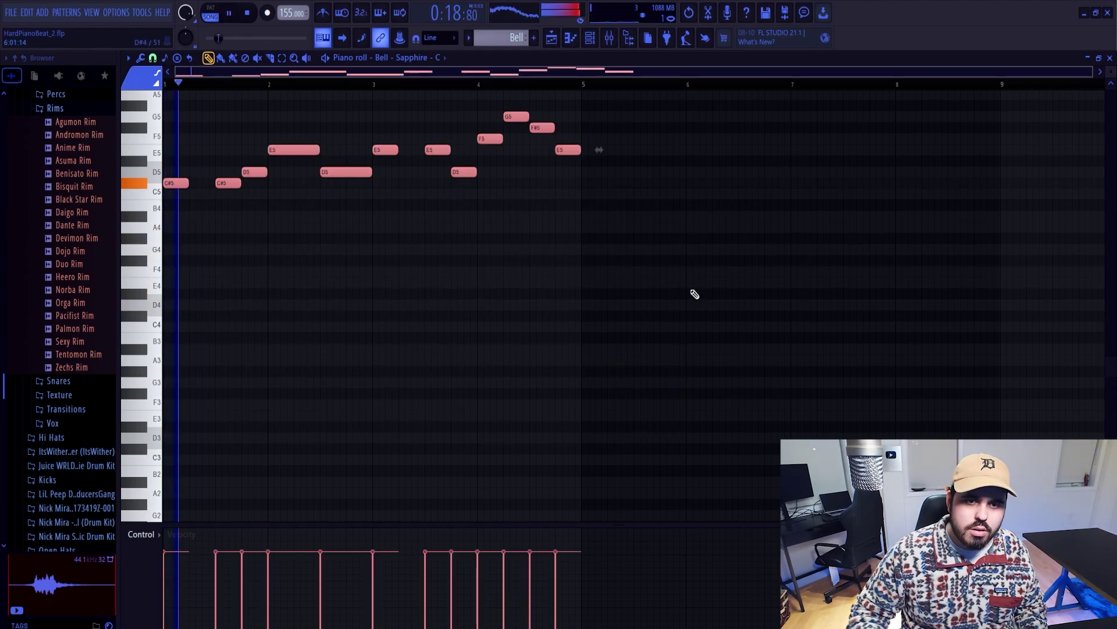
pyautogui.press('space')
pyautogui.click(250, 262)
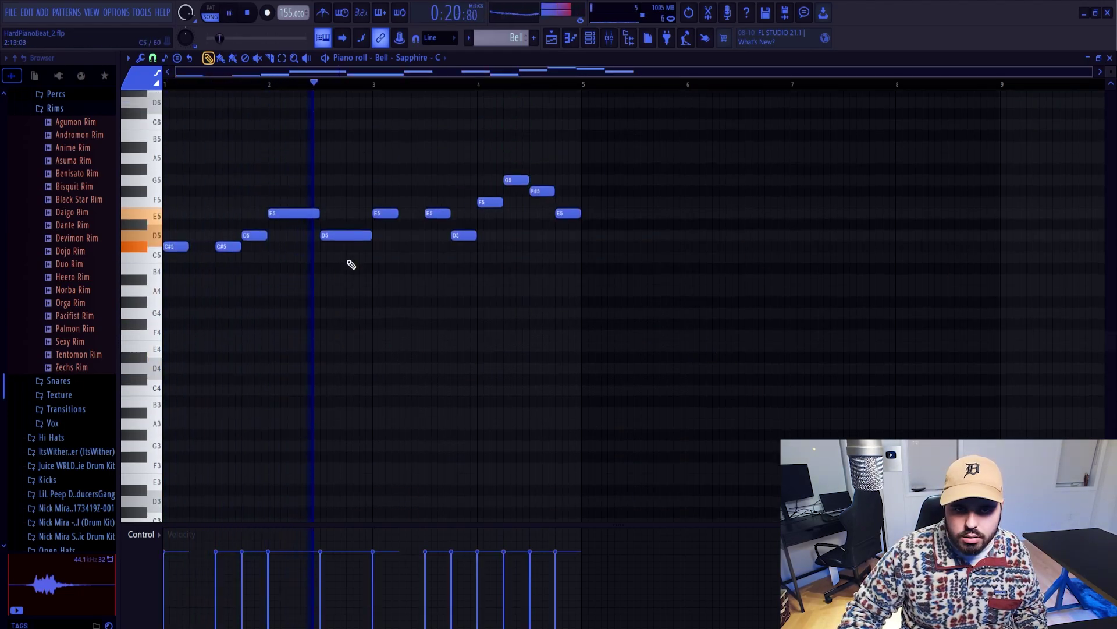
pyautogui.press('space')
# Clear all notes from the Bell pattern, add a short A4 note at bar 1, and play it.
pyautogui.moveTo(677, 124); pyautogui.dragTo(177, 196)
pyautogui.press('Delete')
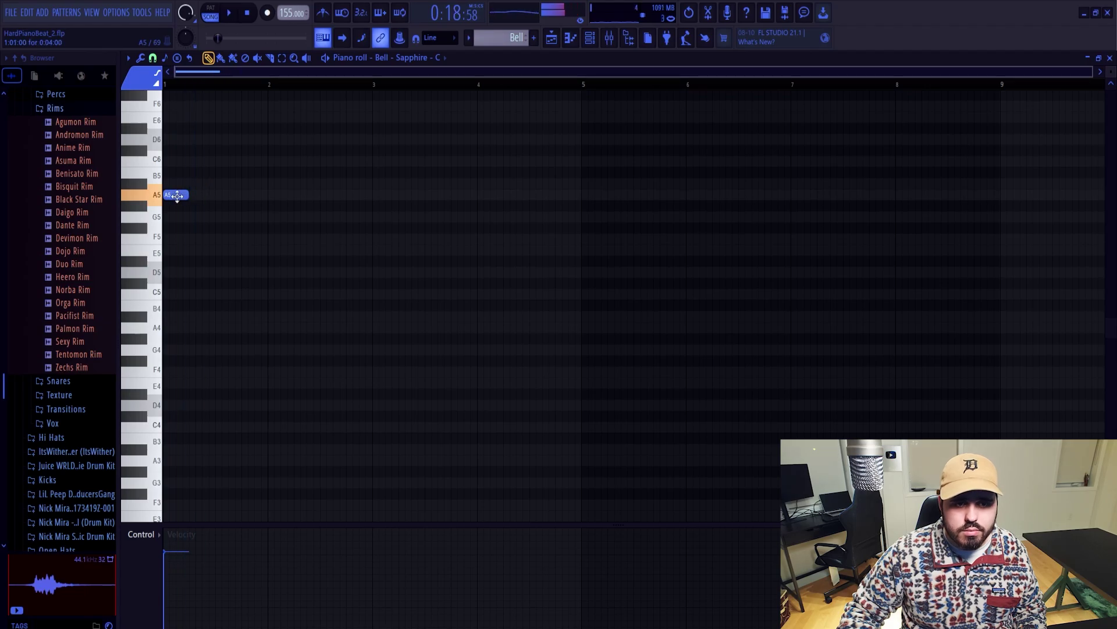
pyautogui.moveTo(170, 268); pyautogui.dragTo(175, 327)
pyautogui.press('space')
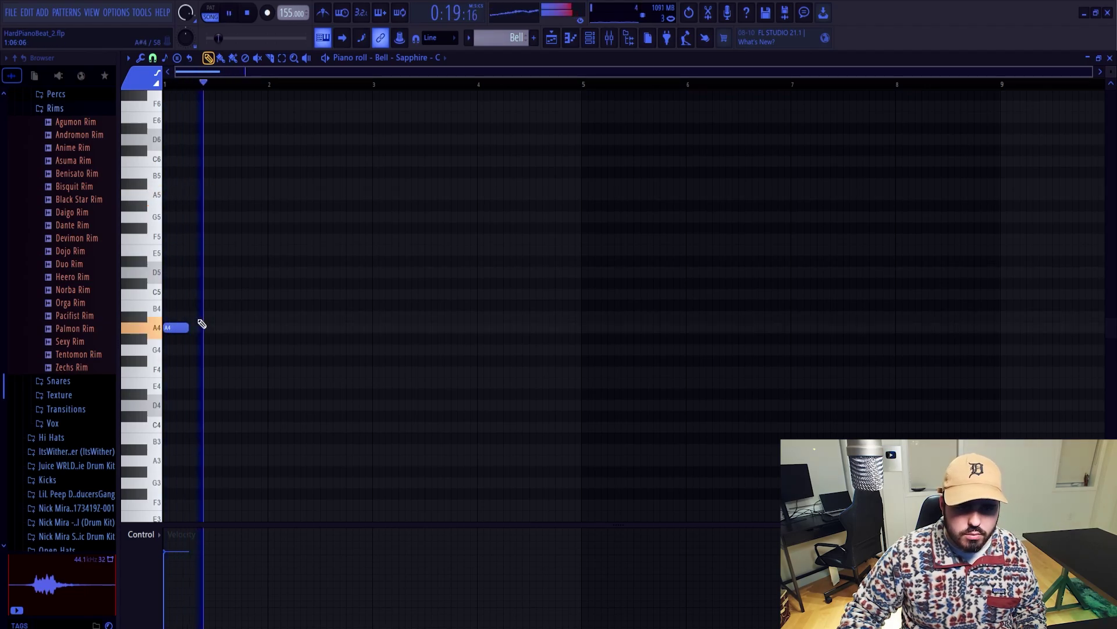
# Add consecutive A#4 and A4 notes at the start of bar 2 and an E4 note at the end of that bar.
pyautogui.click(271, 317)
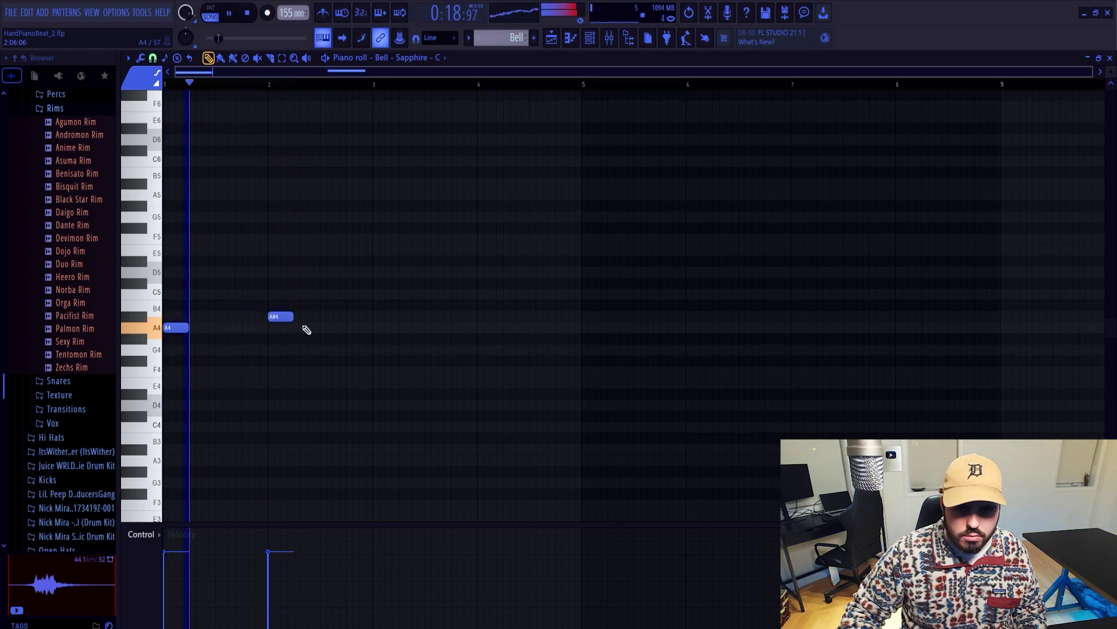
pyautogui.click(282, 330)
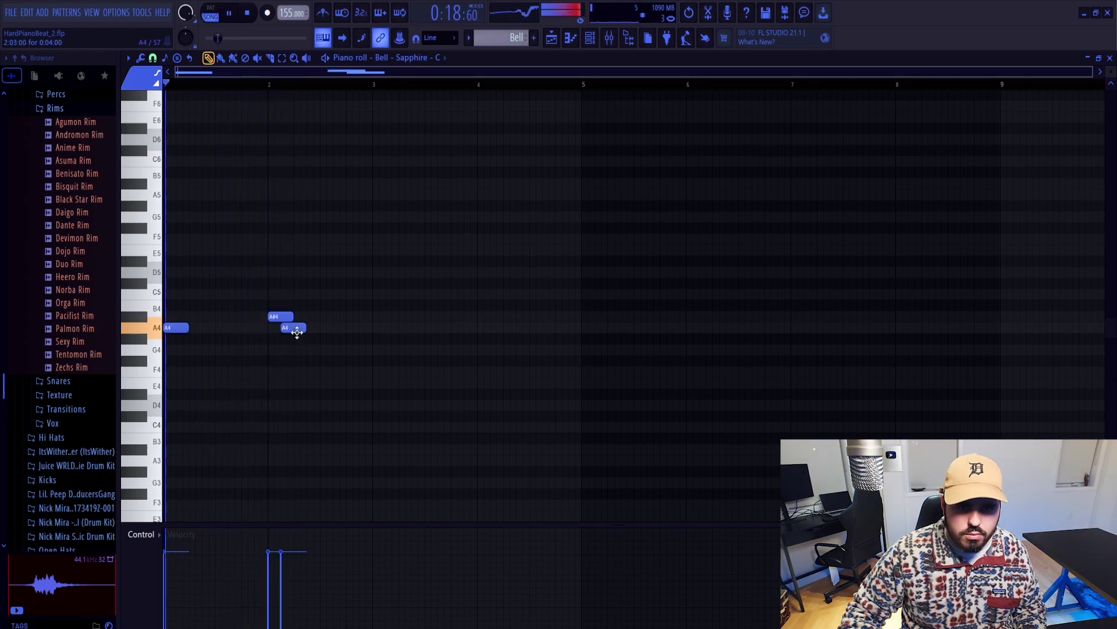
pyautogui.moveTo(298, 331); pyautogui.dragTo(311, 332)
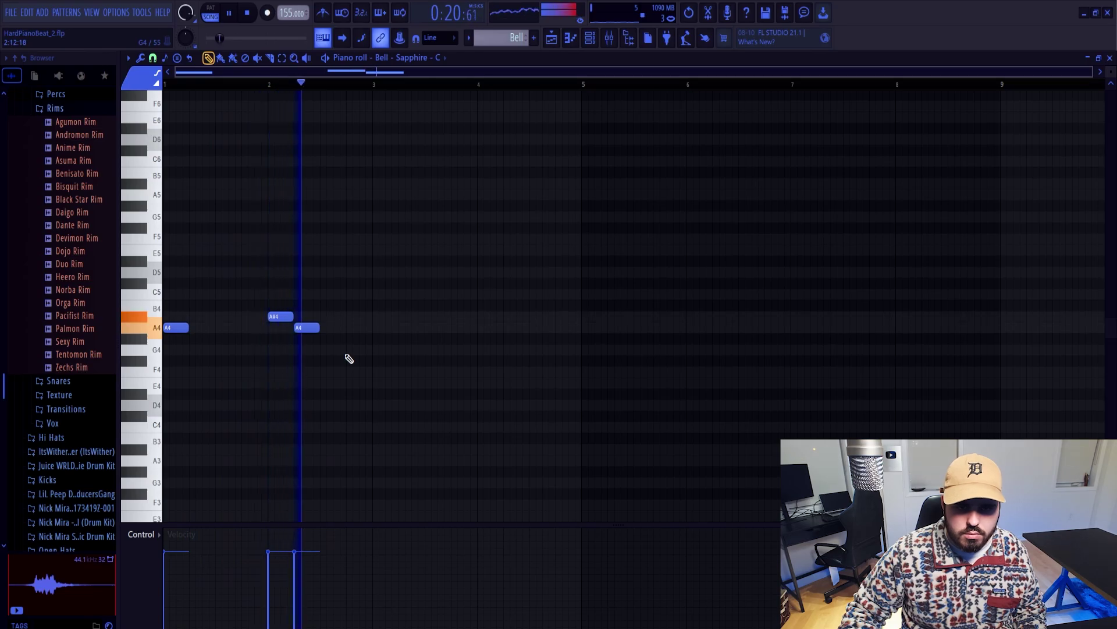
pyautogui.click(304, 349)
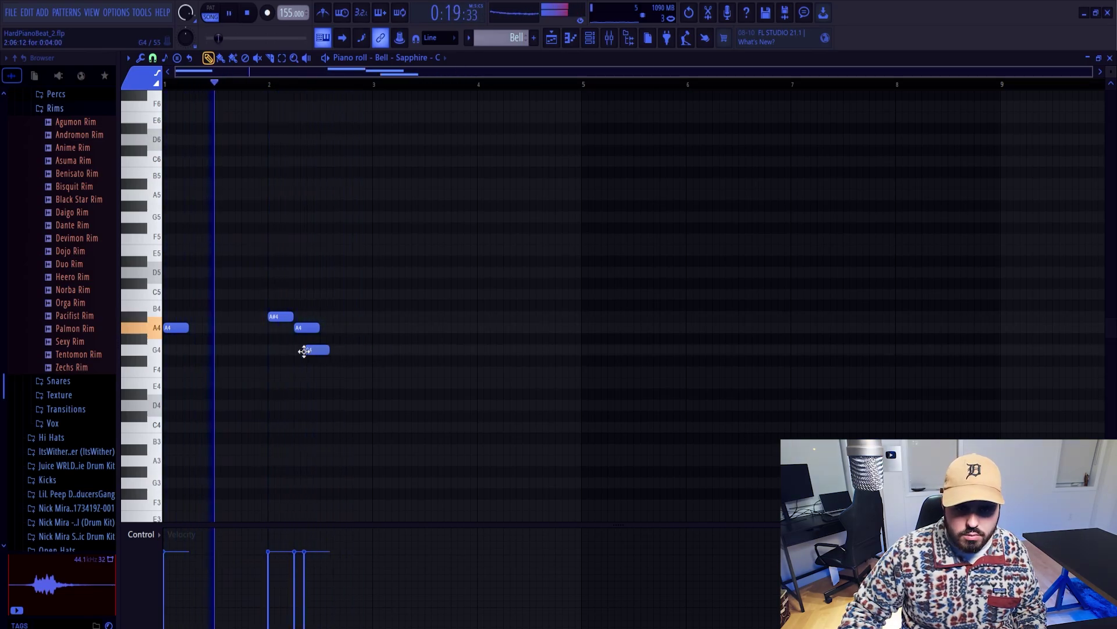
pyautogui.moveTo(304, 350); pyautogui.dragTo(360, 385)
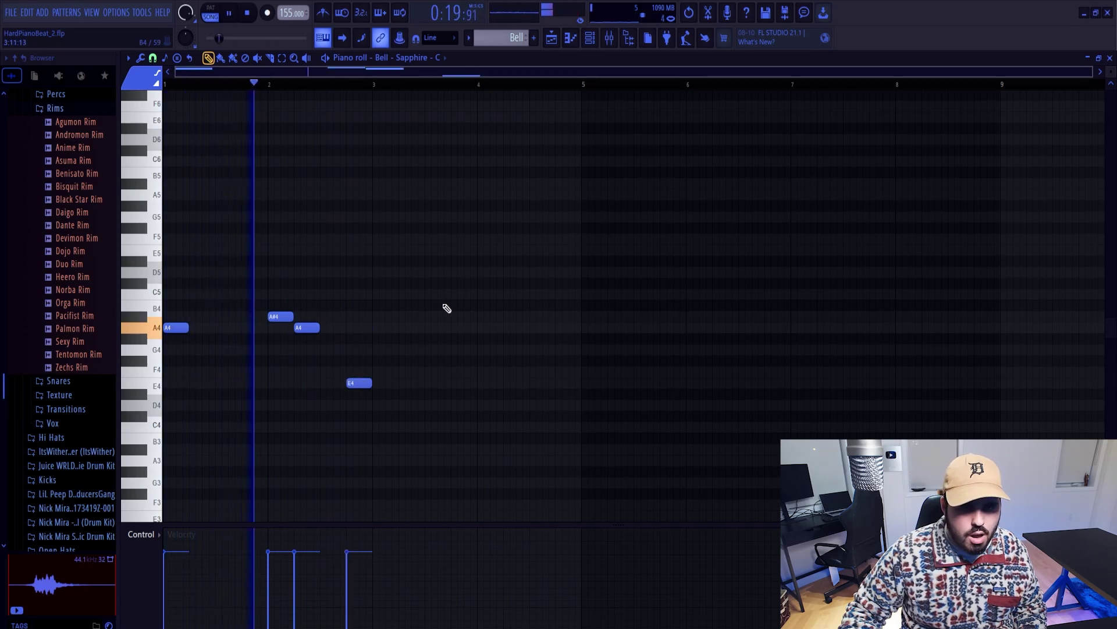
pyautogui.press('space')
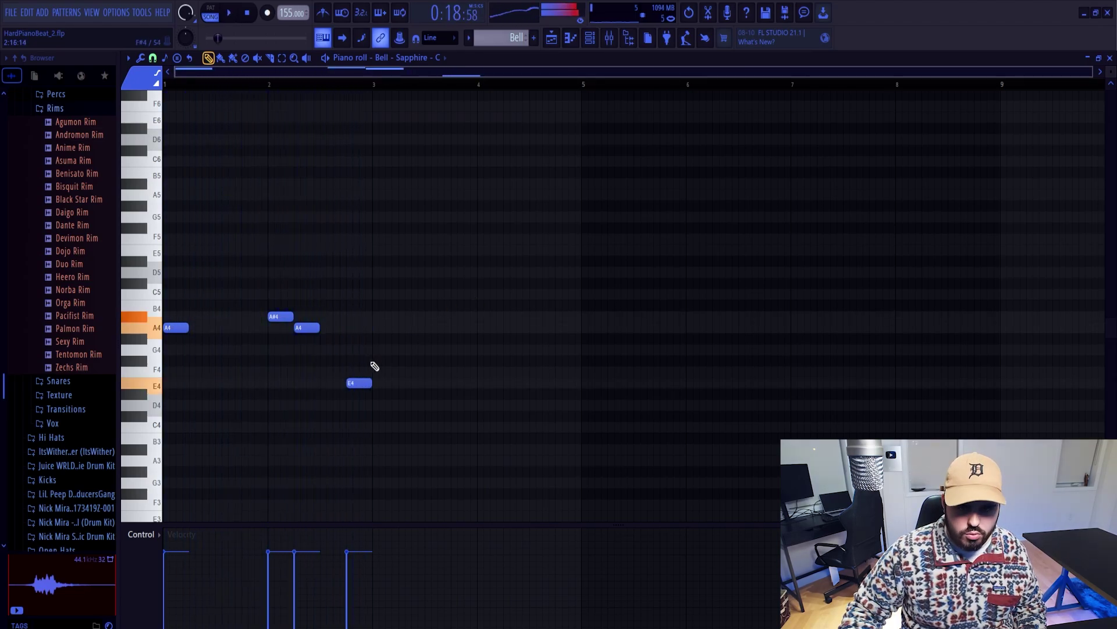
# Duplicate the four Bell notes into bars 3 and 4.
pyautogui.keyDown('ctrl'); pyautogui.moveTo(469, 216); pyautogui.dragTo(165, 461); pyautogui.keyUp('ctrl')
pyautogui.hotkey('ctrl', 'b')
pyautogui.hotkey('ctrl', 'd')
# Add a short E4 slide note halfway through the A4 note in bar 2 and play the Bell melody.
pyautogui.click(295, 359)
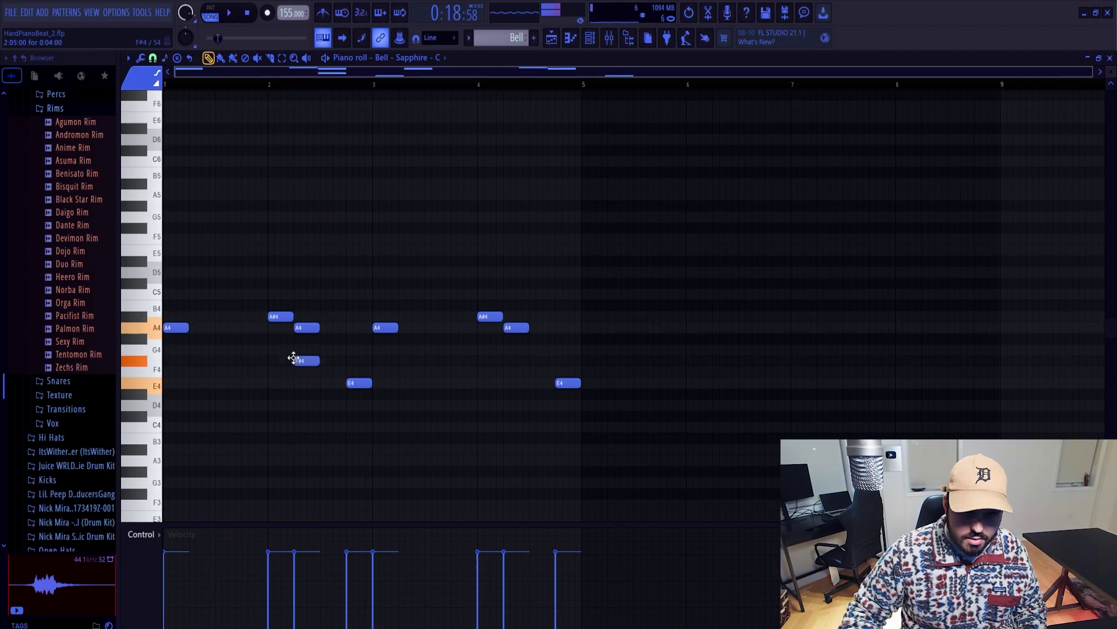
pyautogui.moveTo(307, 362); pyautogui.dragTo(307, 350)
pyautogui.doubleClick(307, 349)
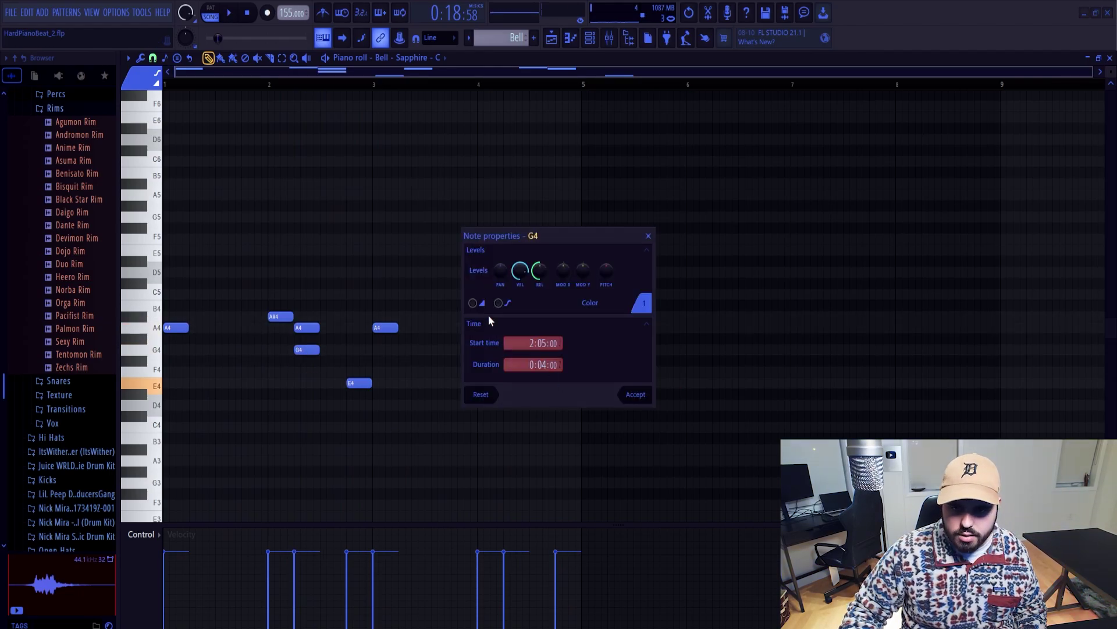
pyautogui.click(629, 401)
pyautogui.moveTo(346, 396); pyautogui.dragTo(348, 383)
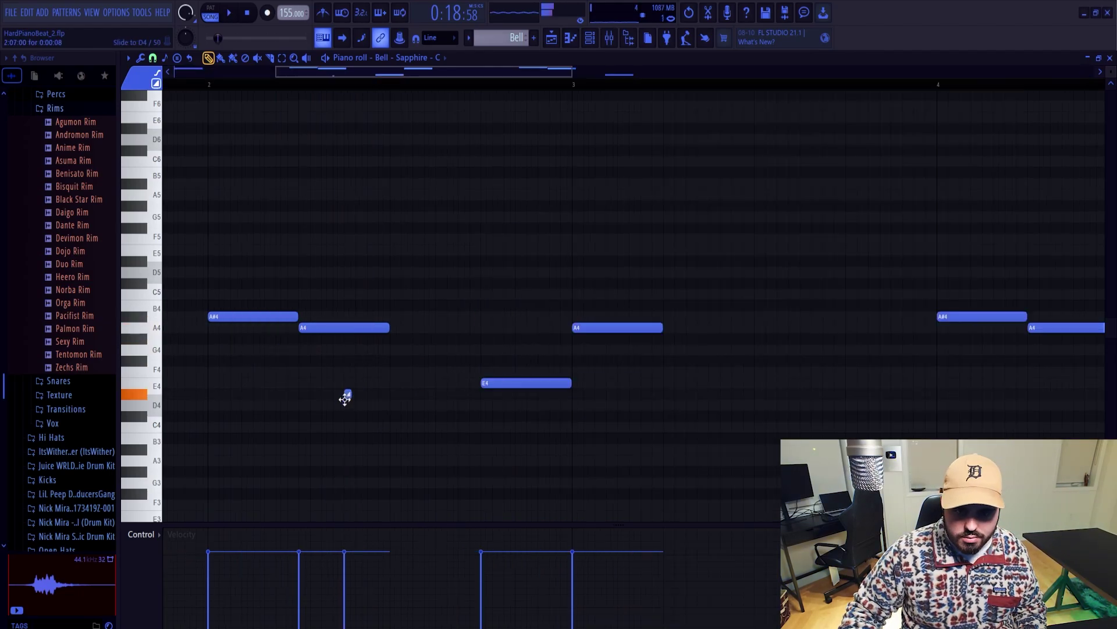
pyautogui.press('space')
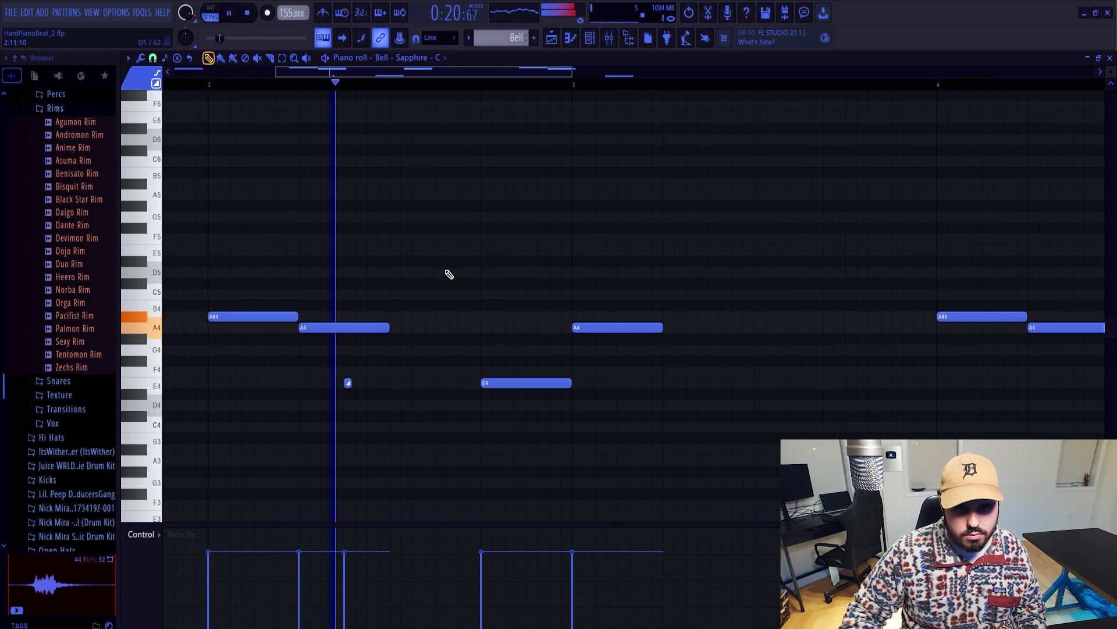
# Replace the Bell notes in bars 3 and 4 with a copy of bars 1 and 2, including the E4 slide note.
pyautogui.press('space')
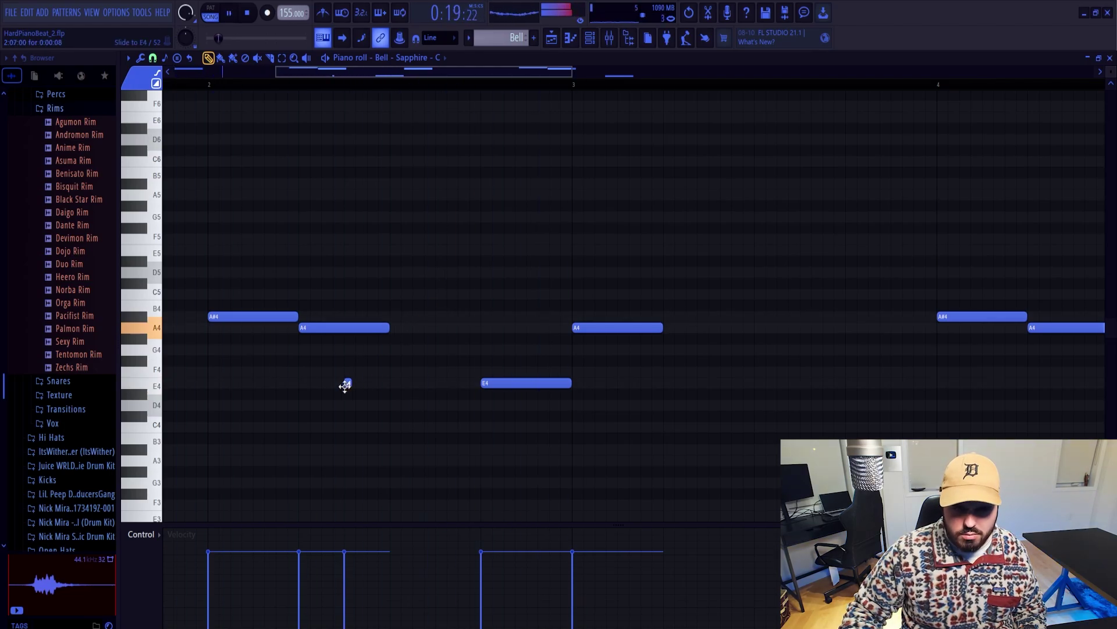
pyautogui.press('space')
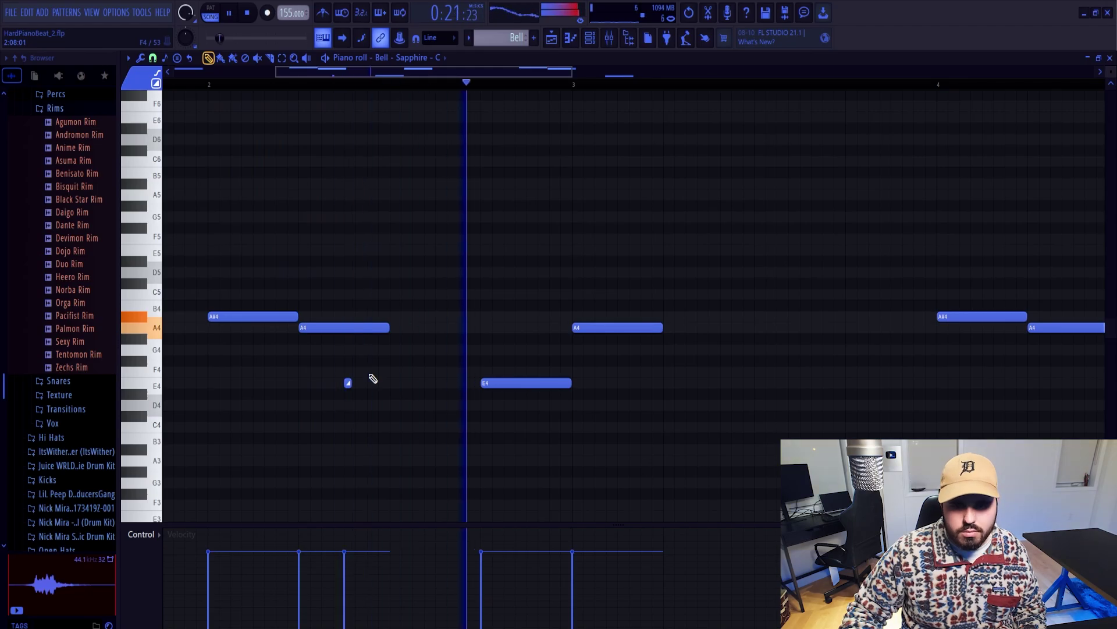
pyautogui.scroll(-5, 419, 362)
pyautogui.press('space')
pyautogui.moveTo(418, 199); pyautogui.dragTo(652, 401)
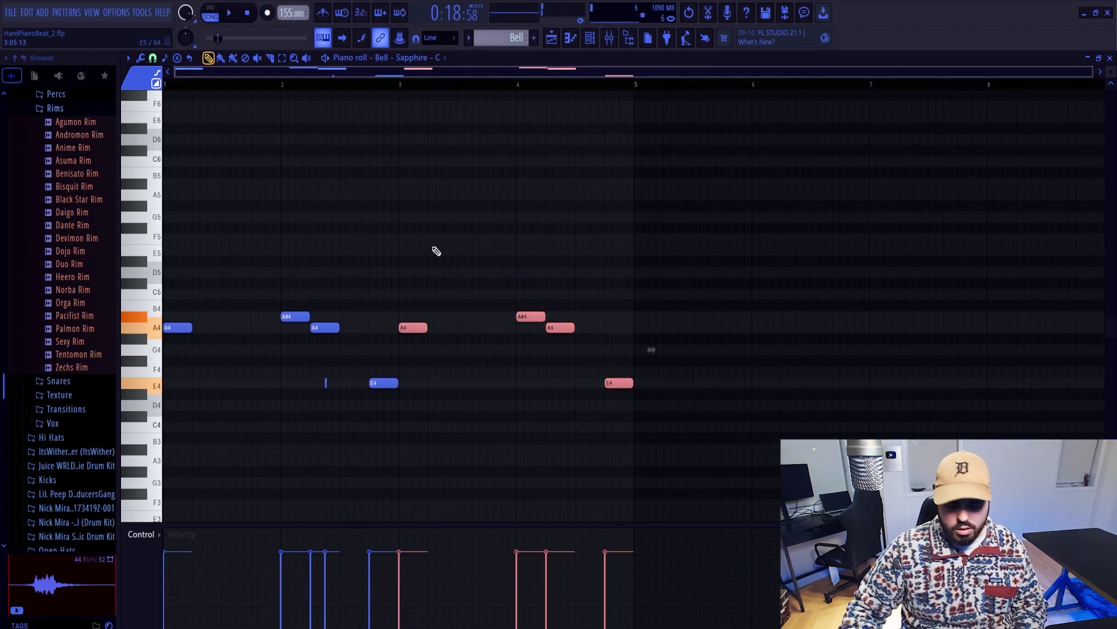
pyautogui.press('Delete')
pyautogui.hotkey('ctrl', 'a')
pyautogui.hotkey('ctrl', 'b')
pyautogui.keyDown('ctrl'); pyautogui.click(398, 230); pyautogui.keyUp('ctrl')
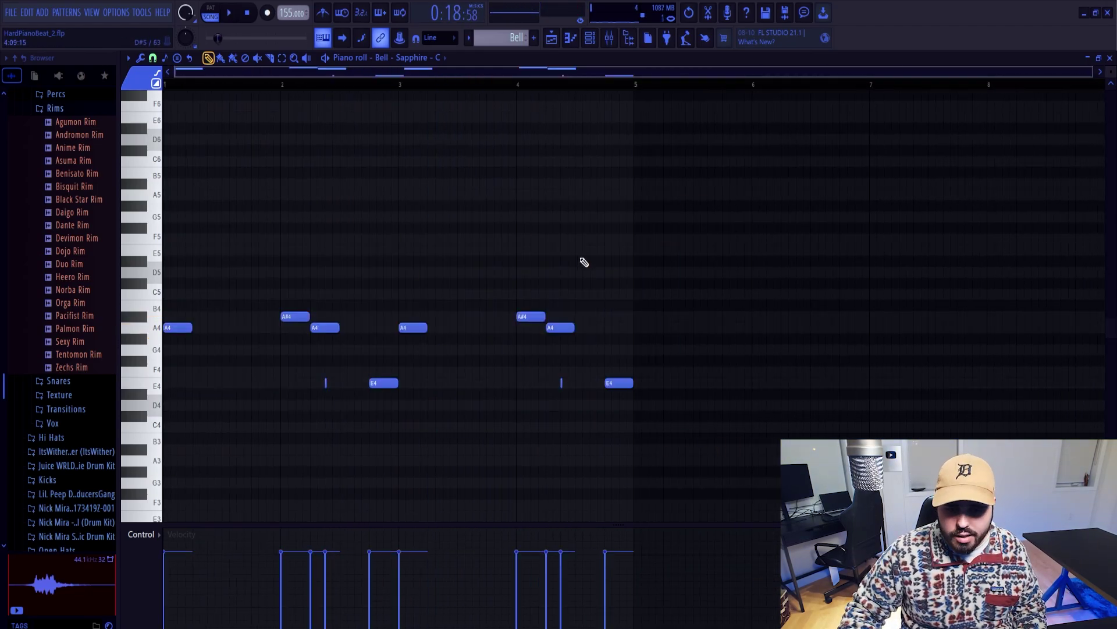
# Play the extended four-bar Bell melody and close the piano roll.
pyautogui.press('space')
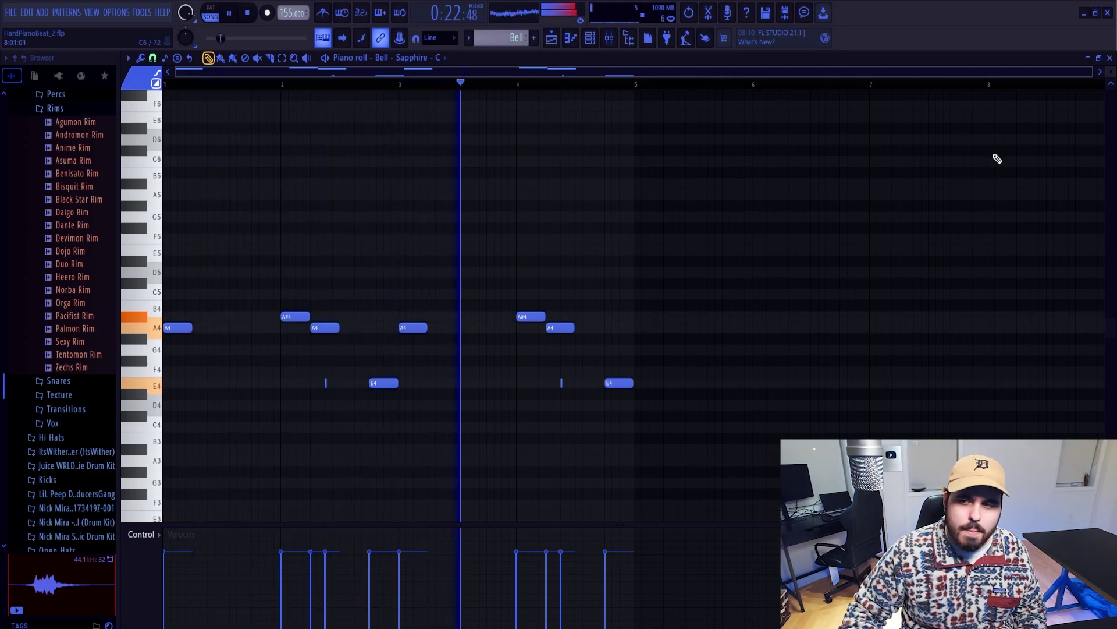
pyautogui.click(1110, 59)
pyautogui.press('space')
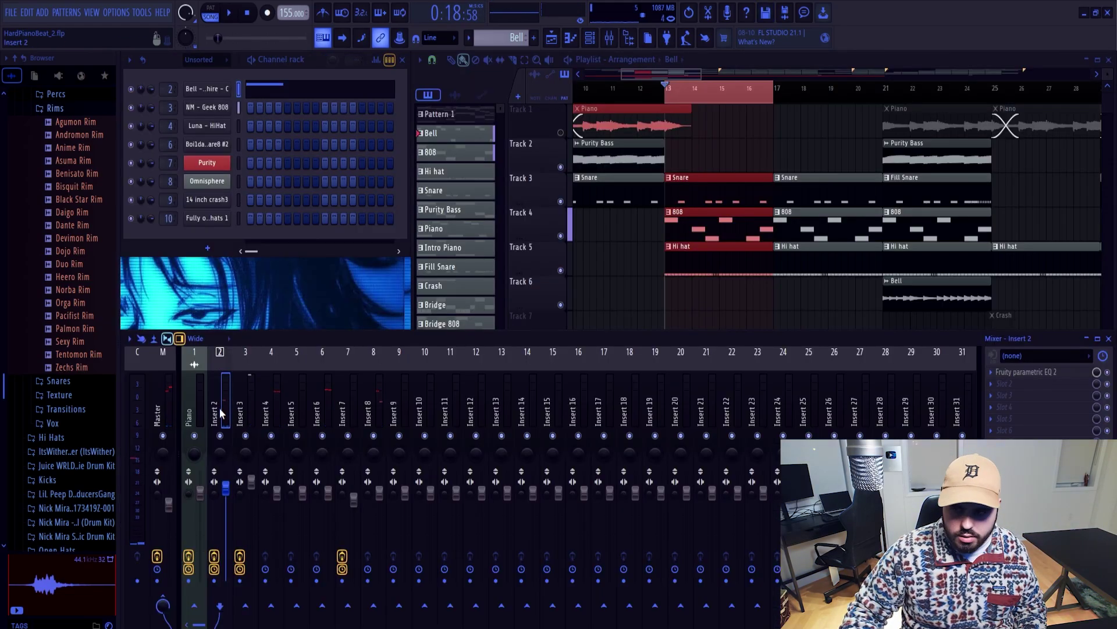
# Open Fruity parametric EQ 2 on mixer Insert 2, bypass it, and play the selected section.
pyautogui.click(1037, 371)
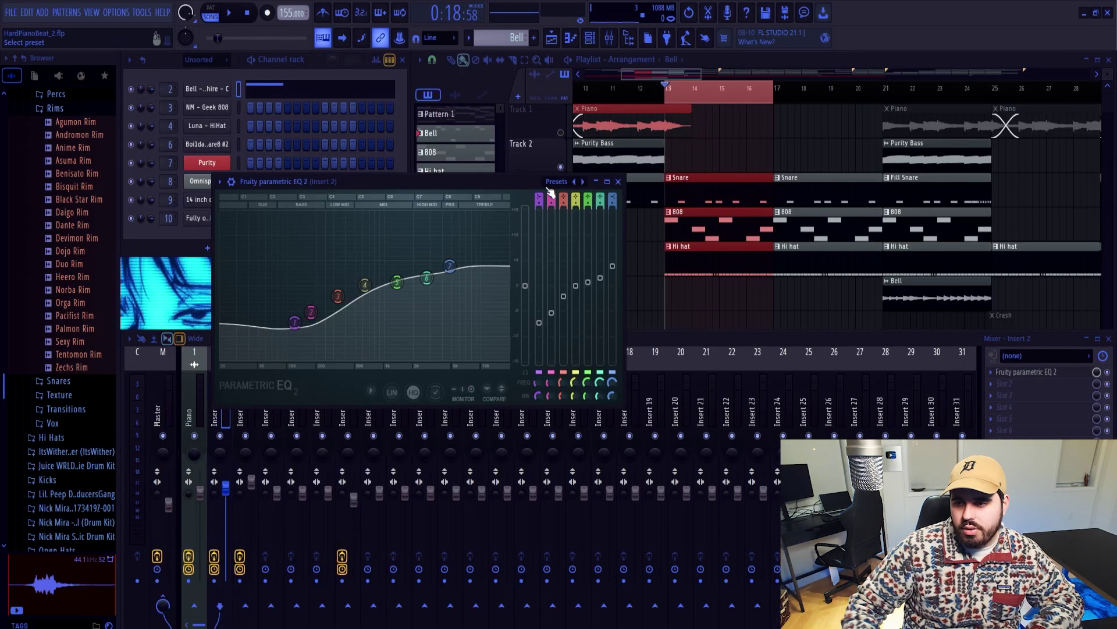
pyautogui.click(1108, 376)
pyautogui.press('space')
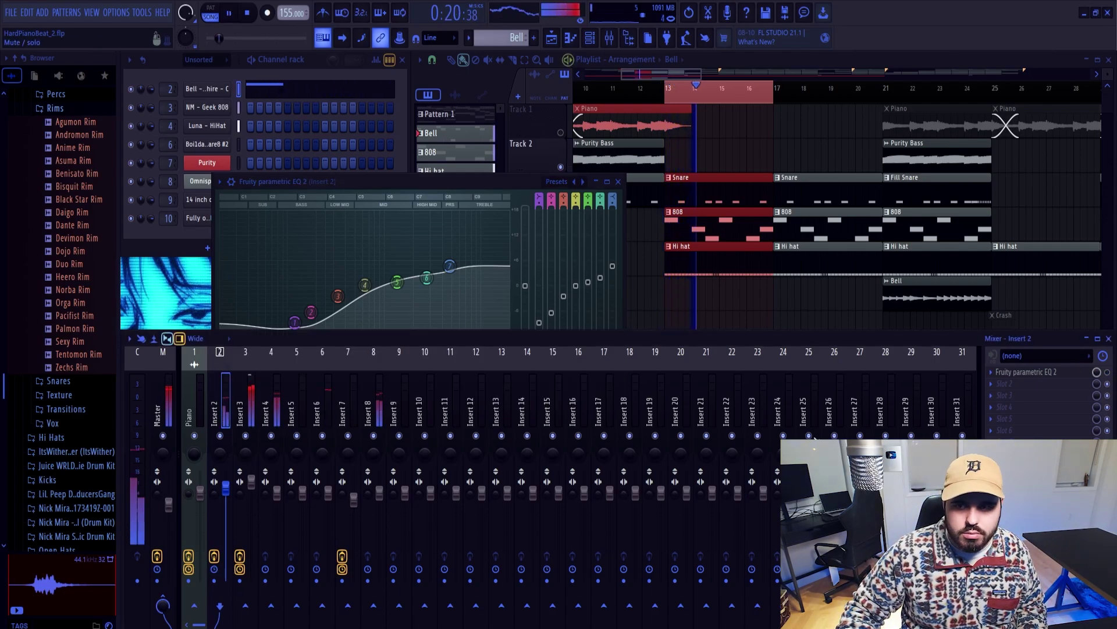
pyautogui.press('space')
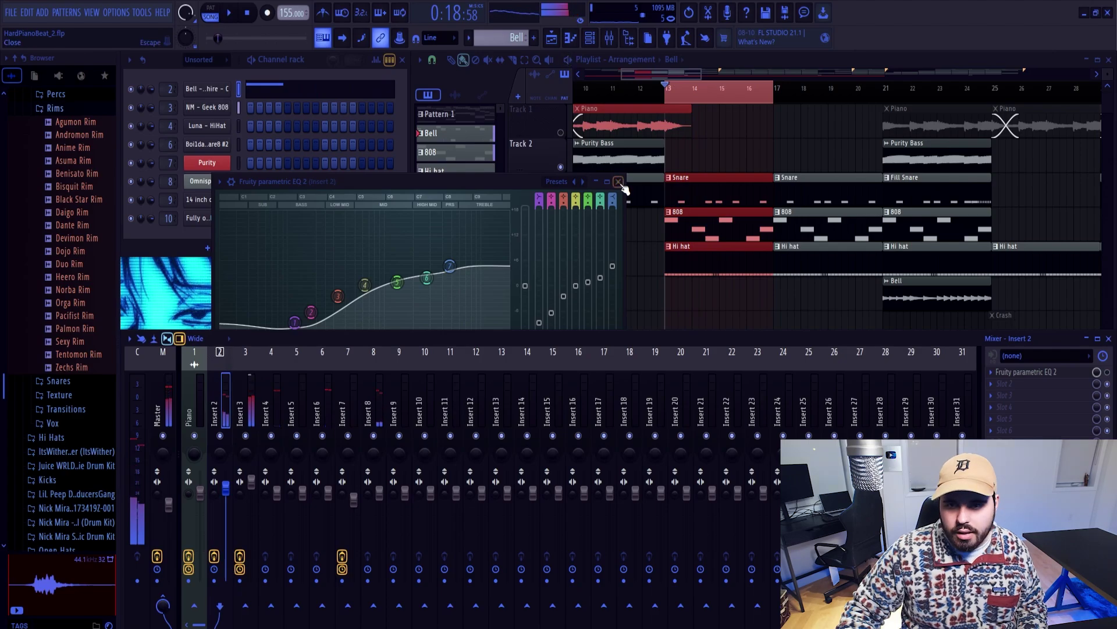
# Solo the Bell's playlist track and play it while watching the parametric EQ 2 spectrum on Insert 2.
pyautogui.click(620, 182)
pyautogui.click(1026, 372)
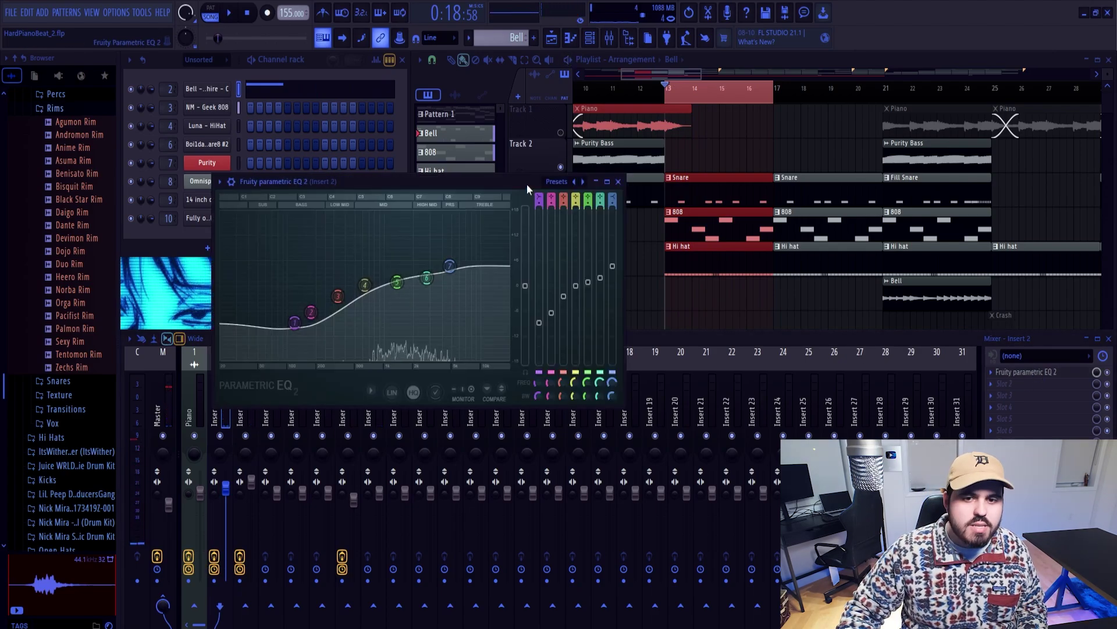
pyautogui.moveTo(467, 181); pyautogui.dragTo(490, 138)
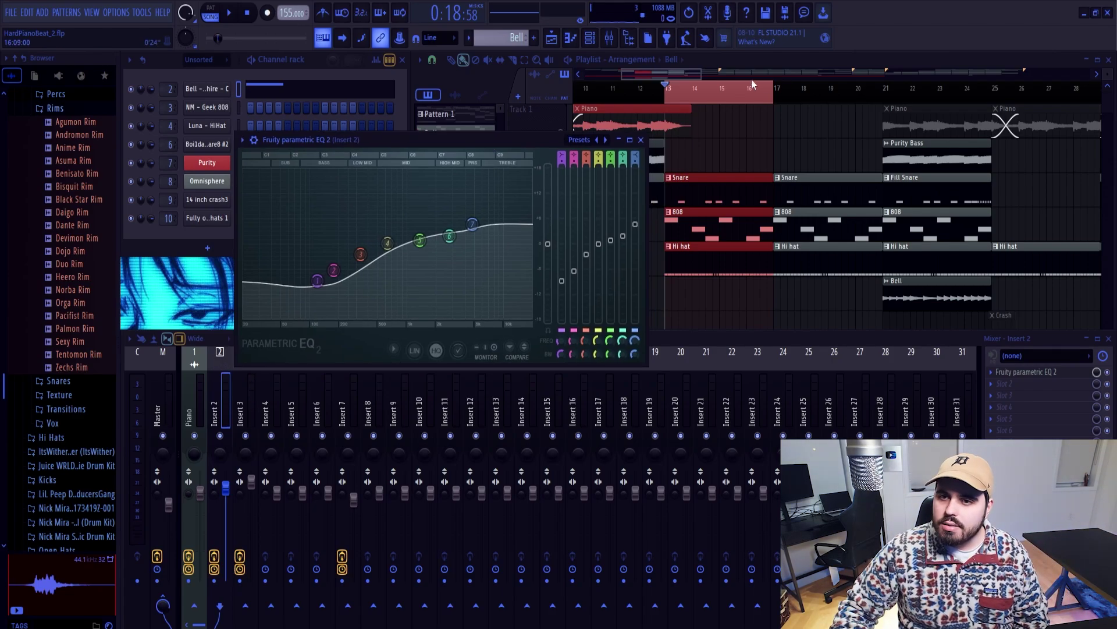
pyautogui.click(667, 66)
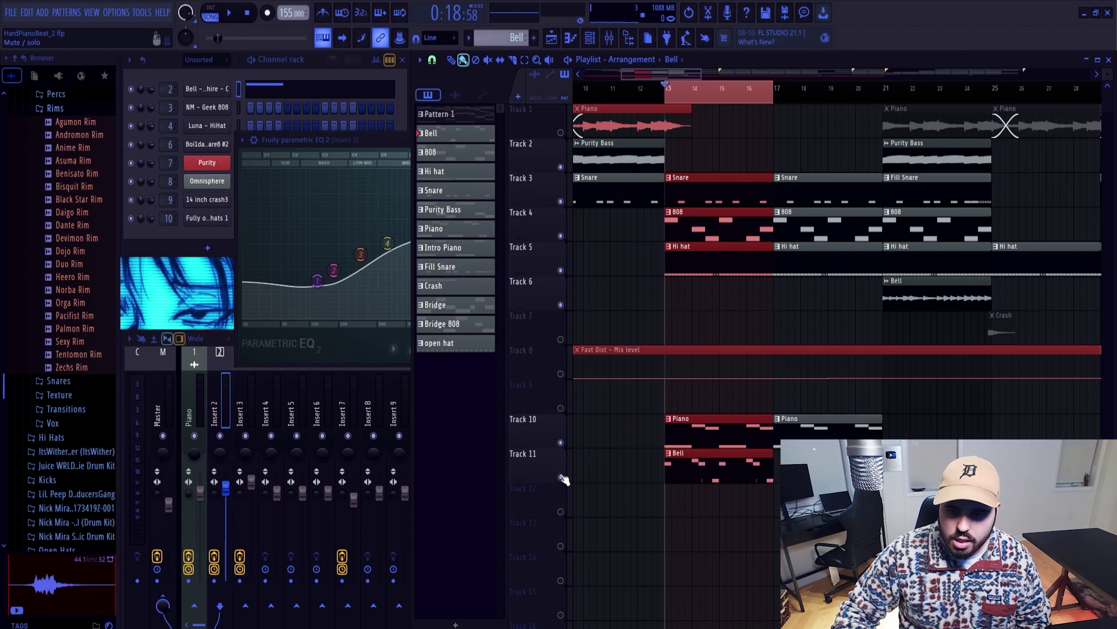
pyautogui.click(236, 418)
pyautogui.press('space')
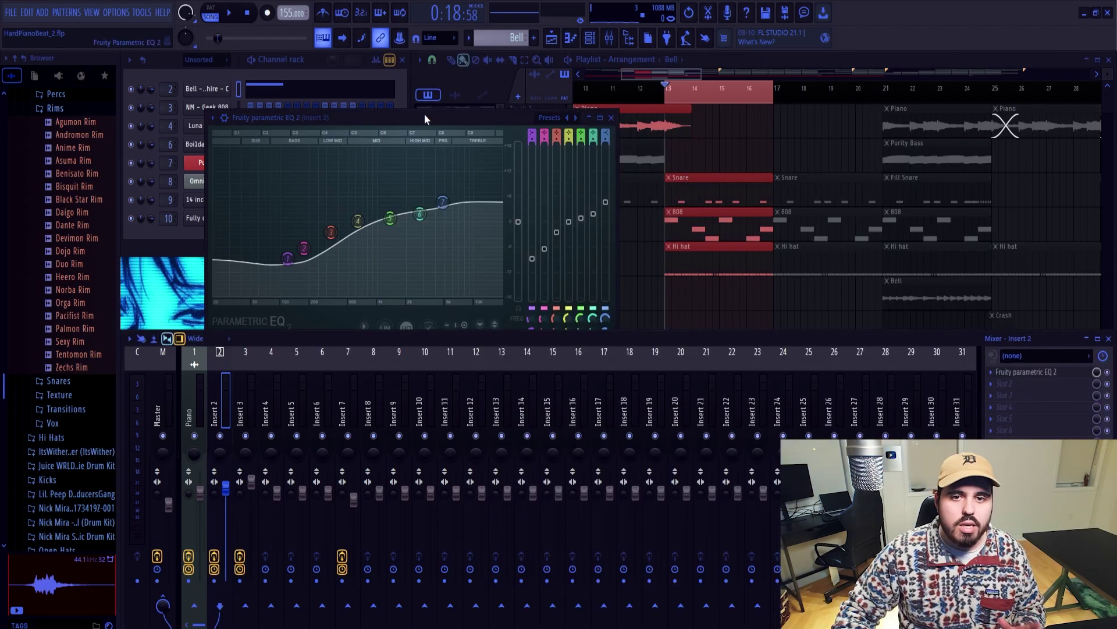
pyautogui.moveTo(424, 116); pyautogui.dragTo(418, 129)
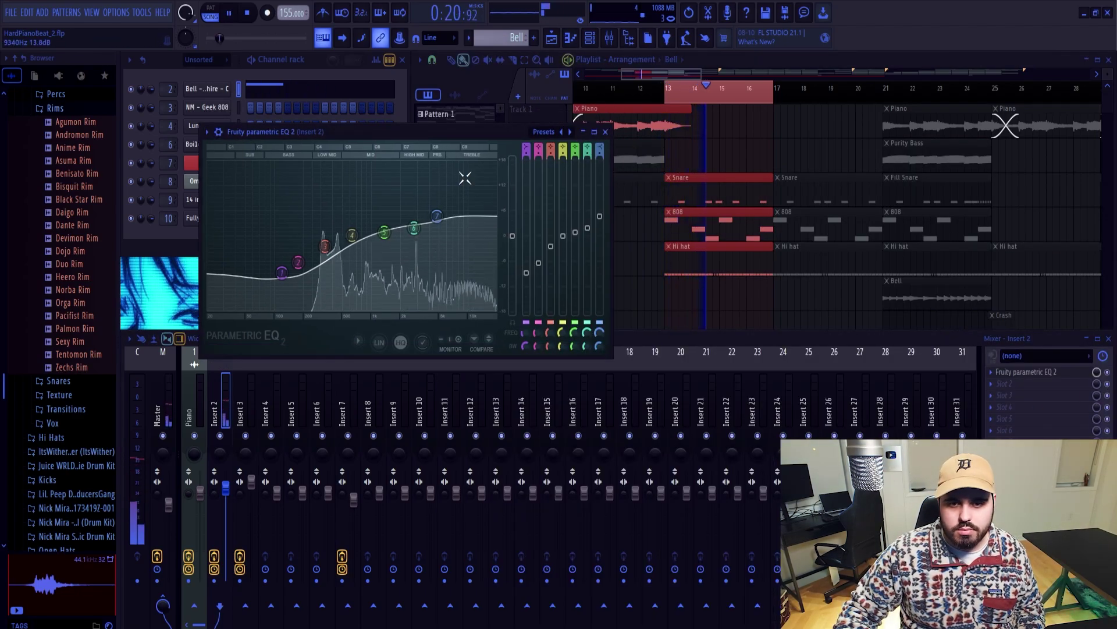
pyautogui.press('space')
# Replay the soloed Bell and examine its sound with Insert 2's EQ bypassed.
pyautogui.click(437, 332)
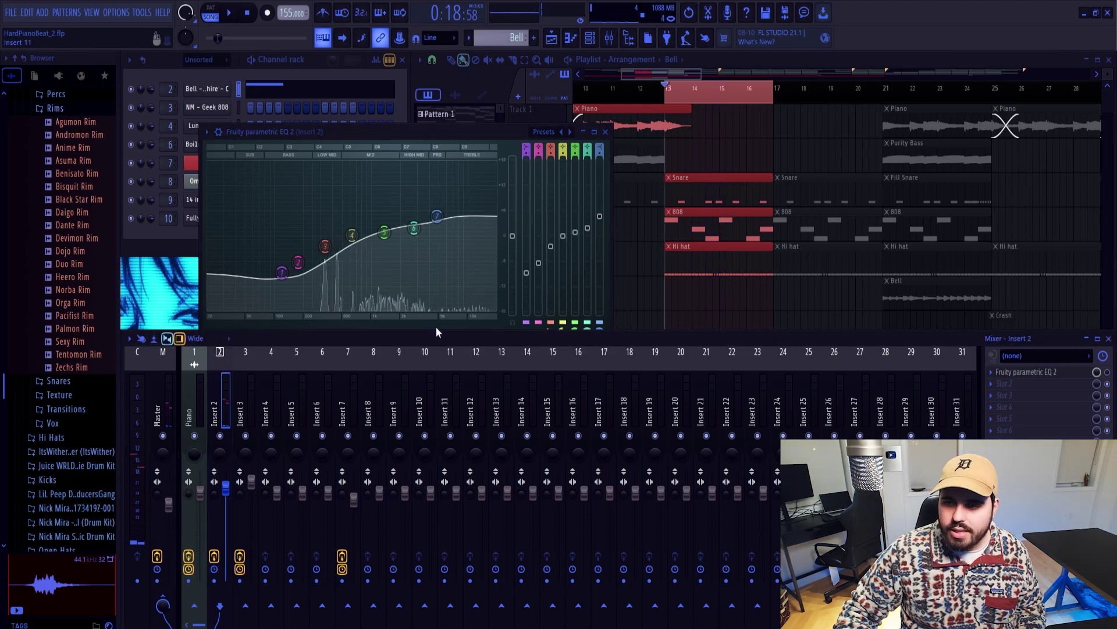
pyautogui.click(362, 131)
pyautogui.press('space')
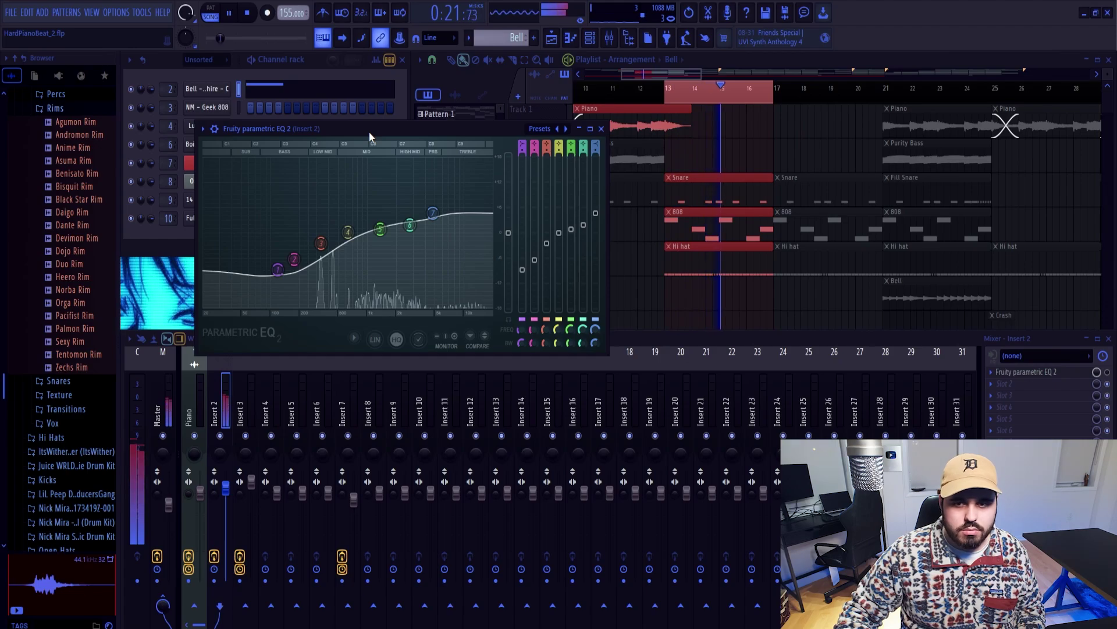
pyautogui.press('space')
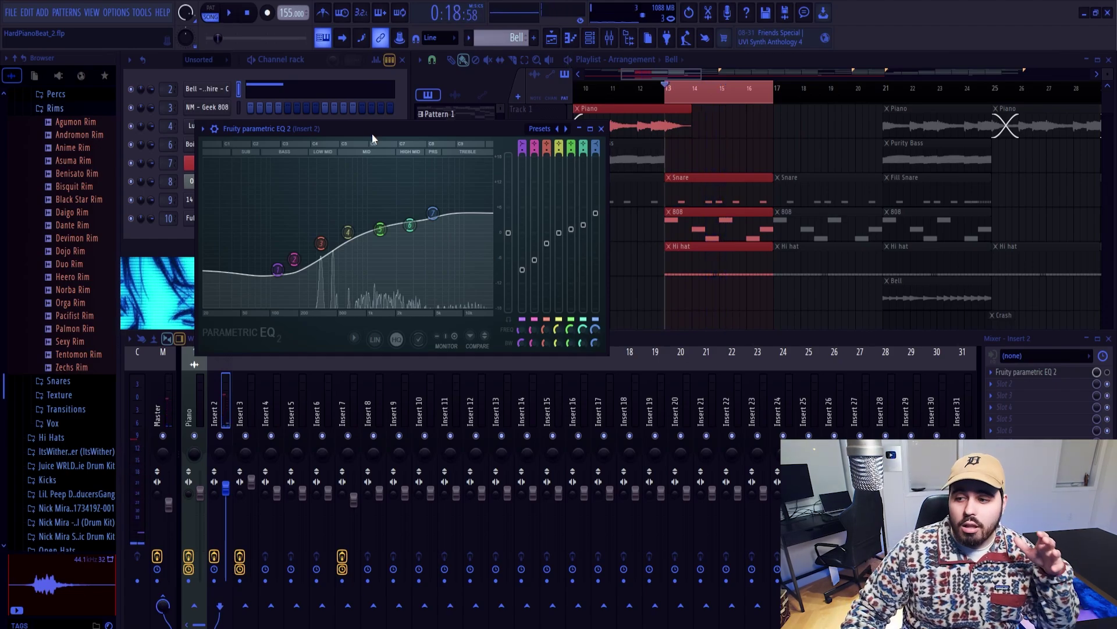
# Delete Fruity parametric EQ 2 from mixer Insert 2.
pyautogui.click(992, 373)
pyautogui.click(1035, 366)
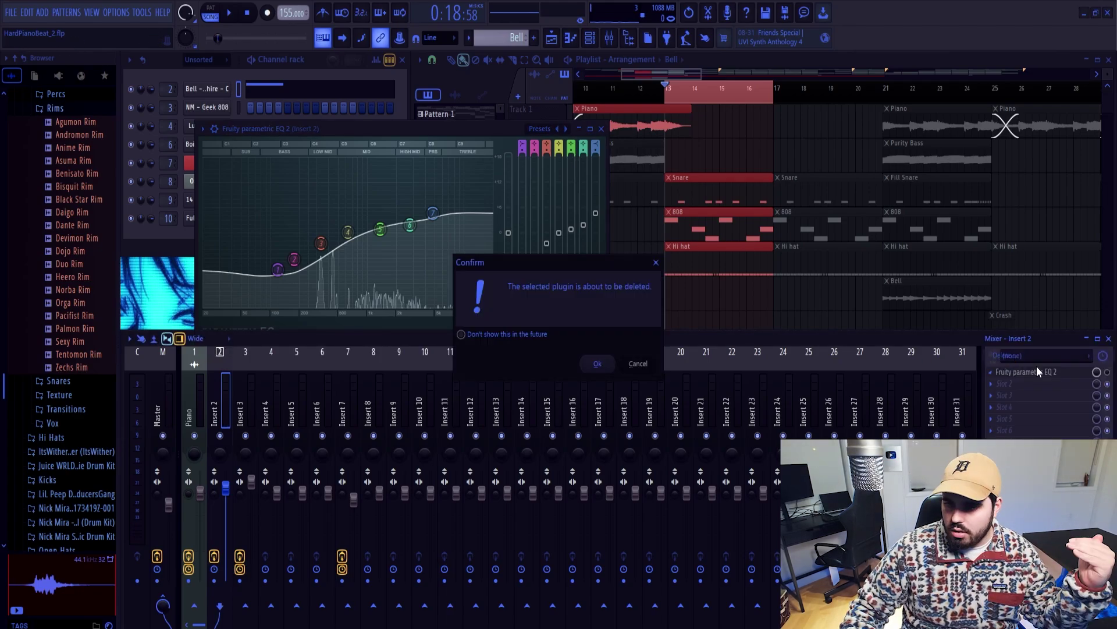
pyautogui.click(602, 369)
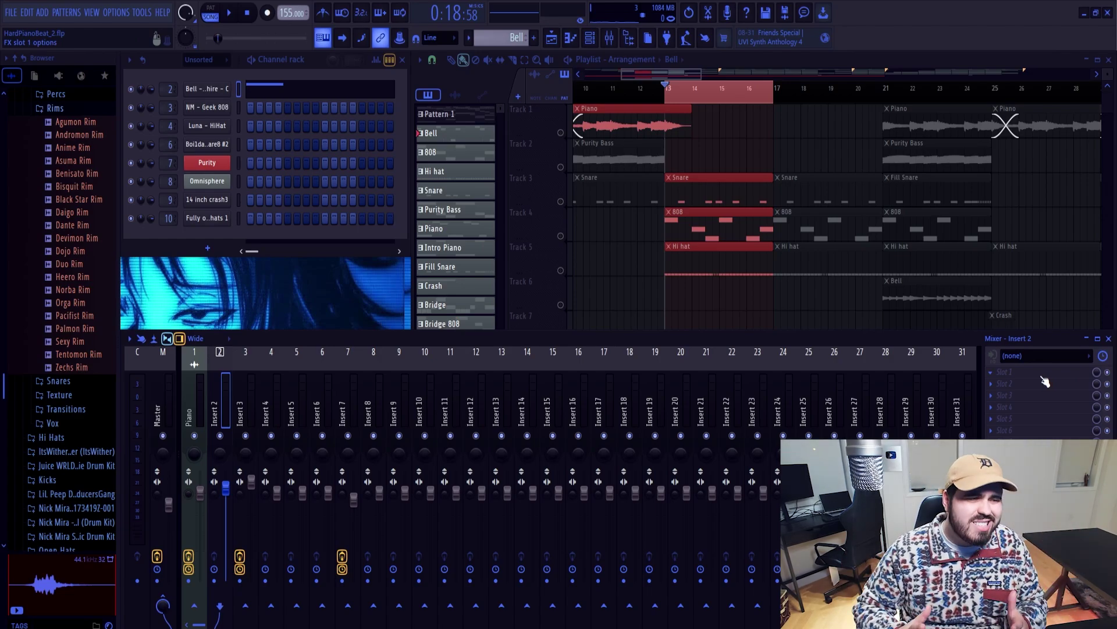
# Load ValhallaVintageVerb on Insert 2 and set its mix to 21.6 % and its decay to 0.92 s.
pyautogui.click(995, 454)
pyautogui.moveTo(1002, 359)
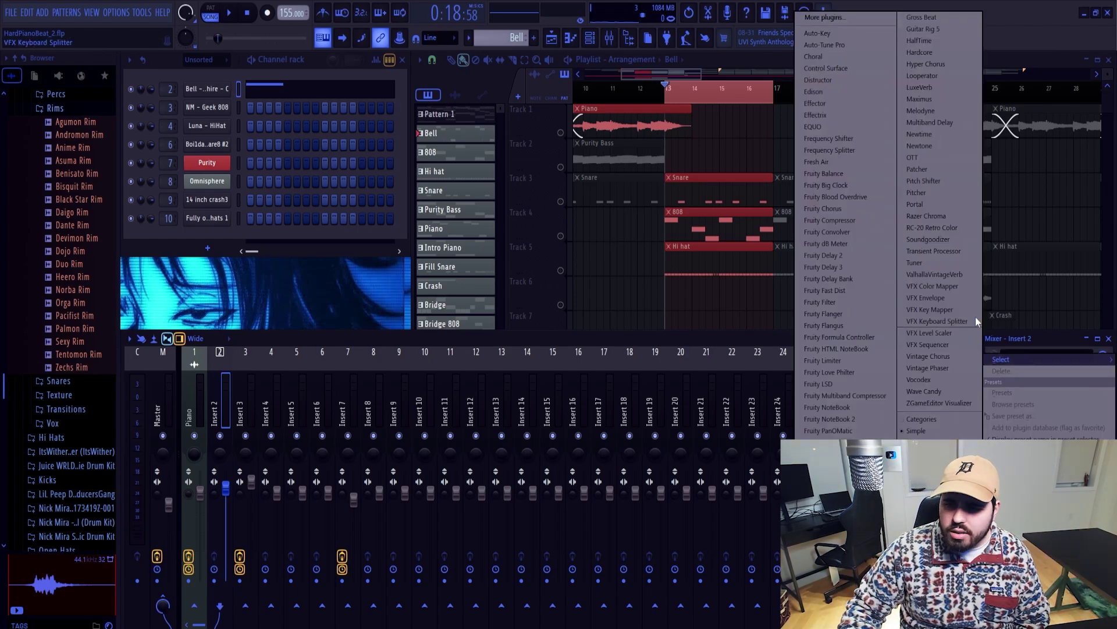
pyautogui.click(955, 274)
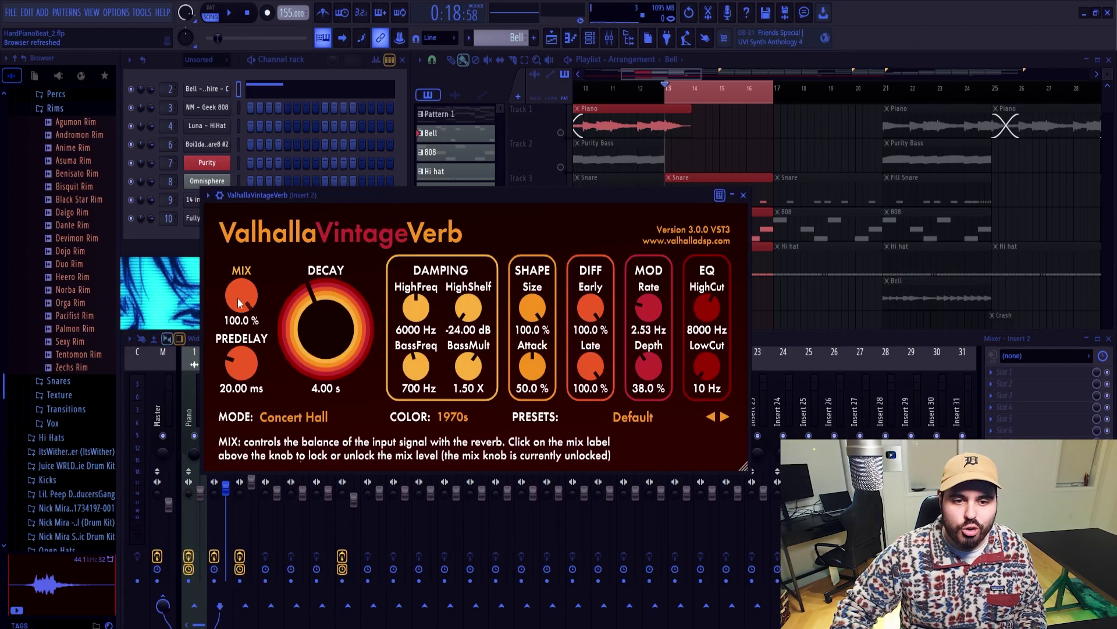
pyautogui.moveTo(241, 297); pyautogui.dragTo(249, 365)
pyautogui.moveTo(252, 404); pyautogui.dragTo(253, 422)
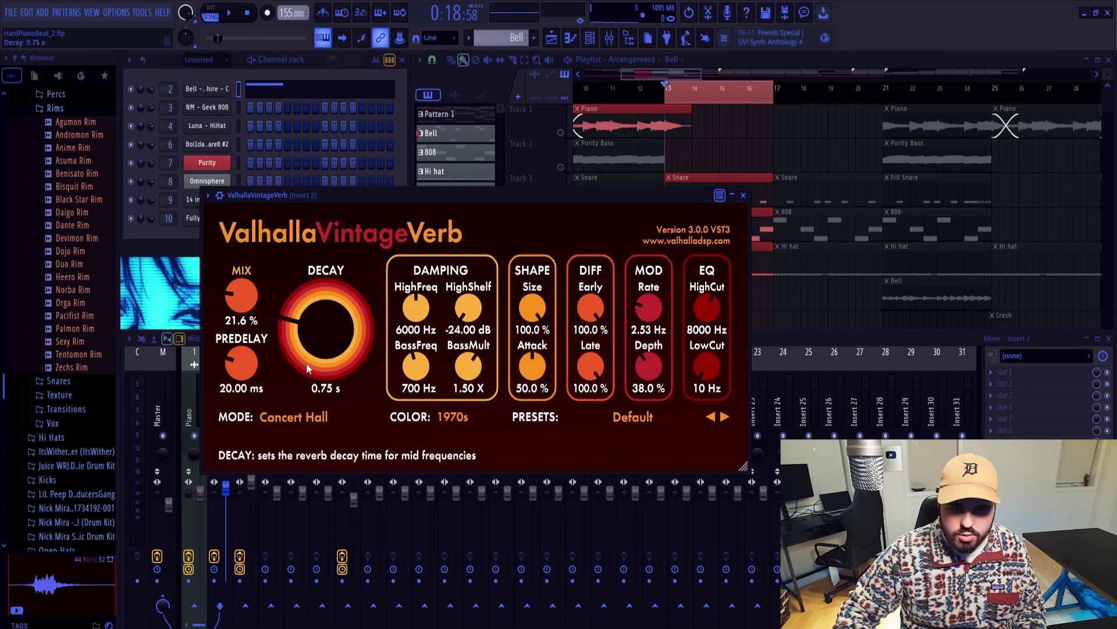
pyautogui.scroll(3, 306, 362)
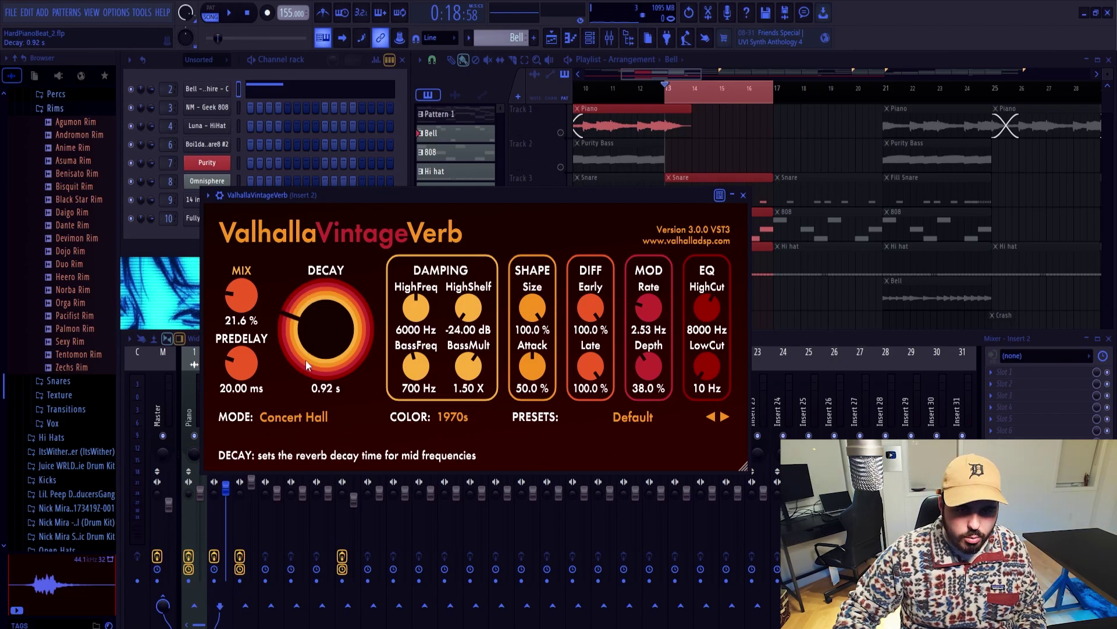
# Play the soloed Bell with the reverb applied and close the ValhallaVintageVerb window.
pyautogui.click(235, 13)
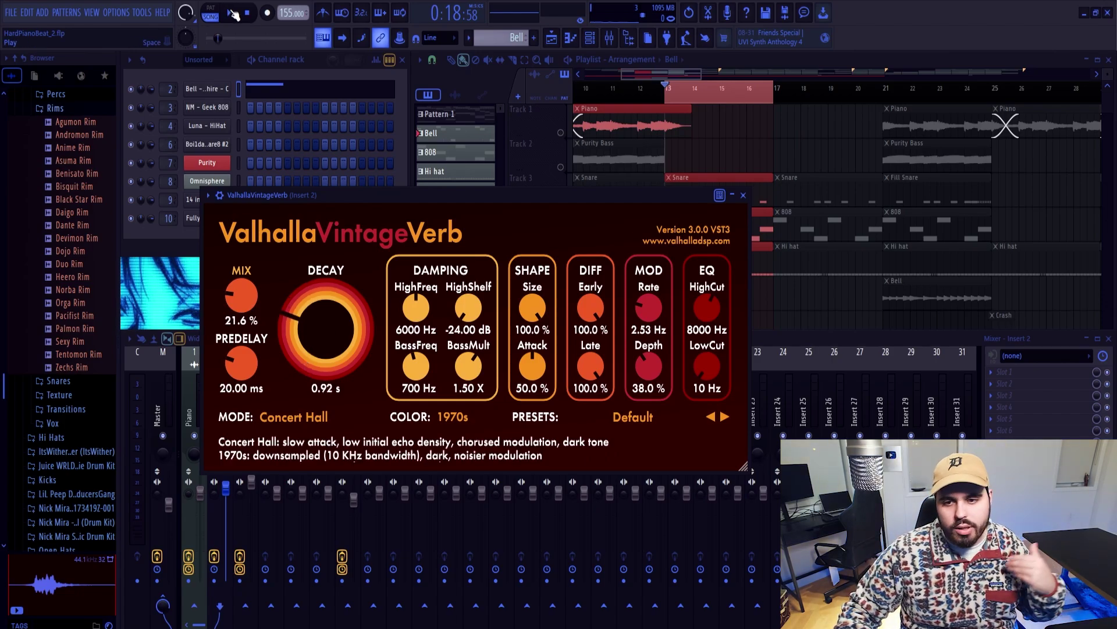
pyautogui.moveTo(369, 197); pyautogui.dragTo(347, 164)
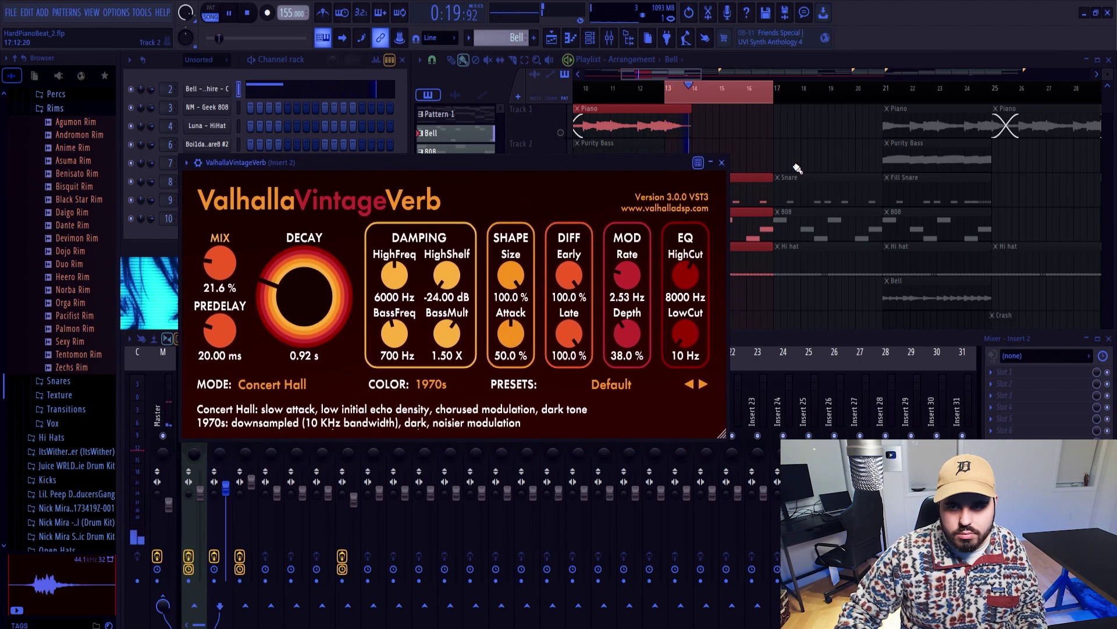
pyautogui.click(722, 163)
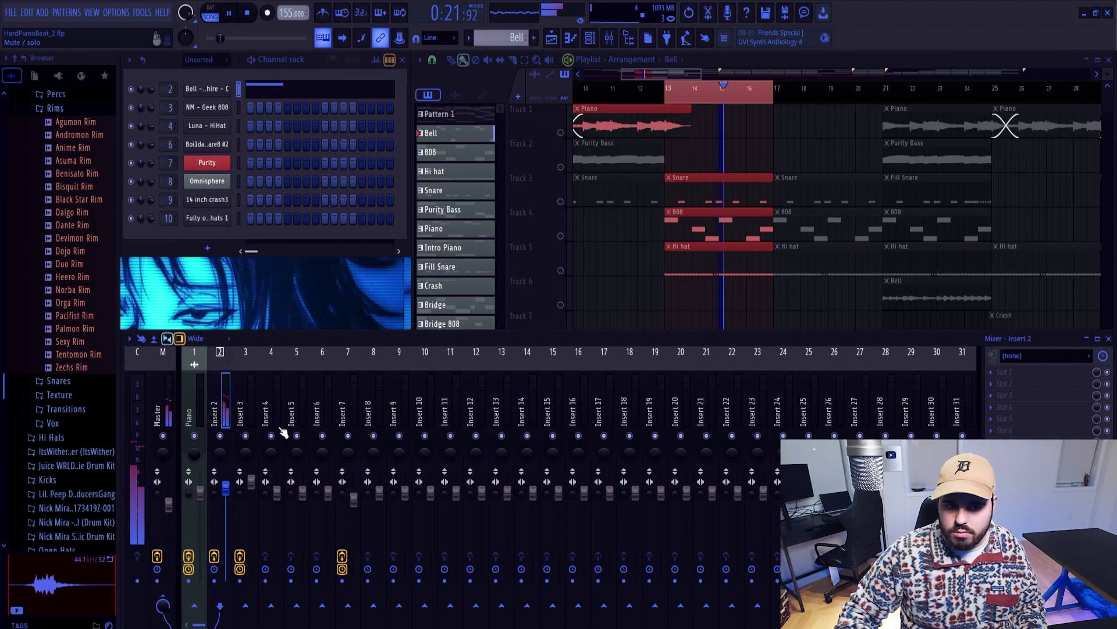
# Unsolo the Bell's playlist track, isolate Inserts 2 and 8 in the mixer, and lower Insert 2's fader during playback.
pyautogui.press('space')
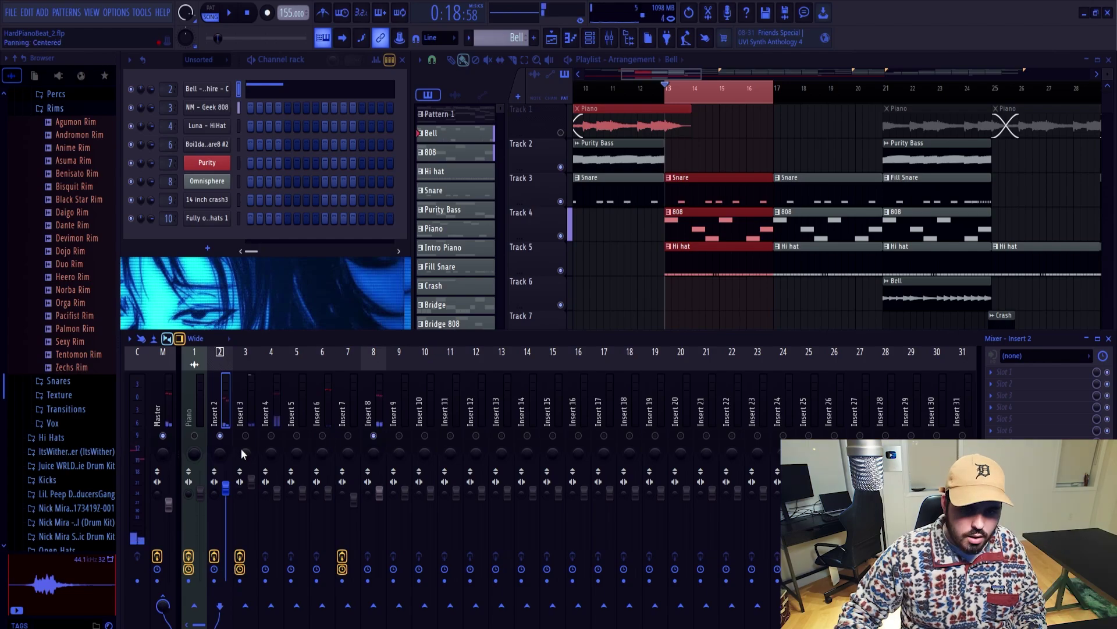
pyautogui.press('space')
pyautogui.moveTo(226, 499); pyautogui.dragTo(226, 512)
pyautogui.press('space')
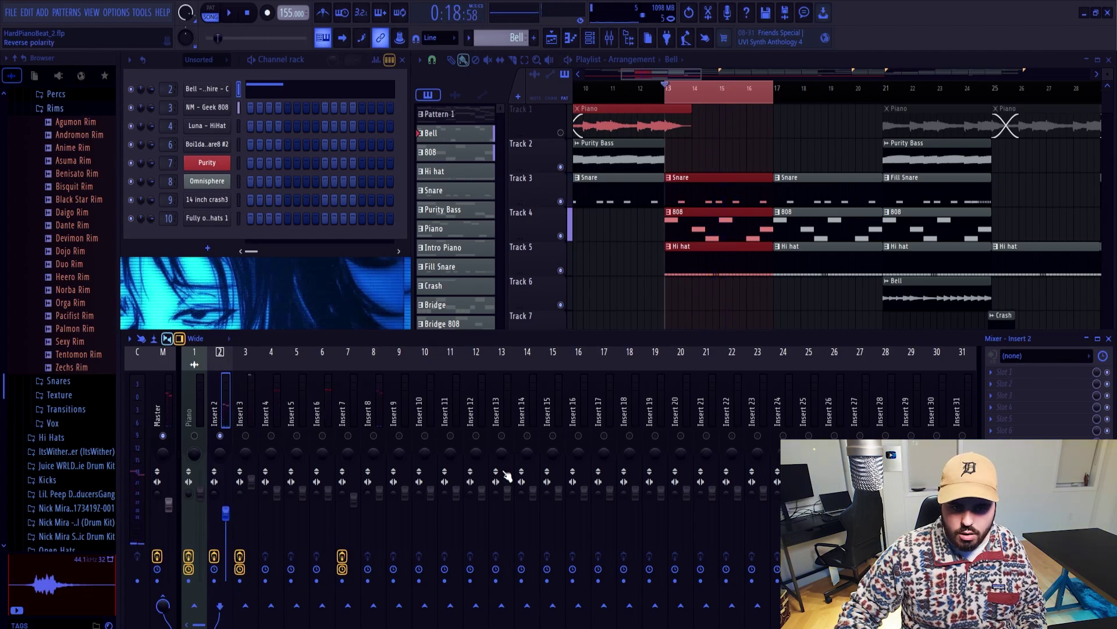
# Add Fruity Delay 2 to Insert 2, listen to the Bell with it, and close the plugin.
pyautogui.click(1002, 371)
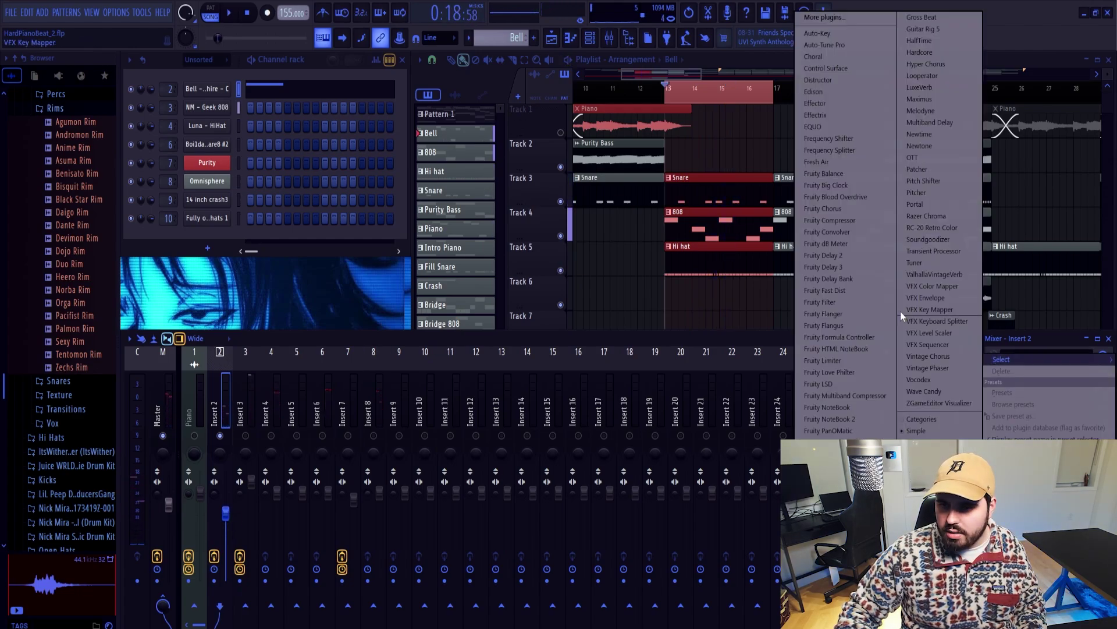
pyautogui.click(843, 256)
pyautogui.press('space')
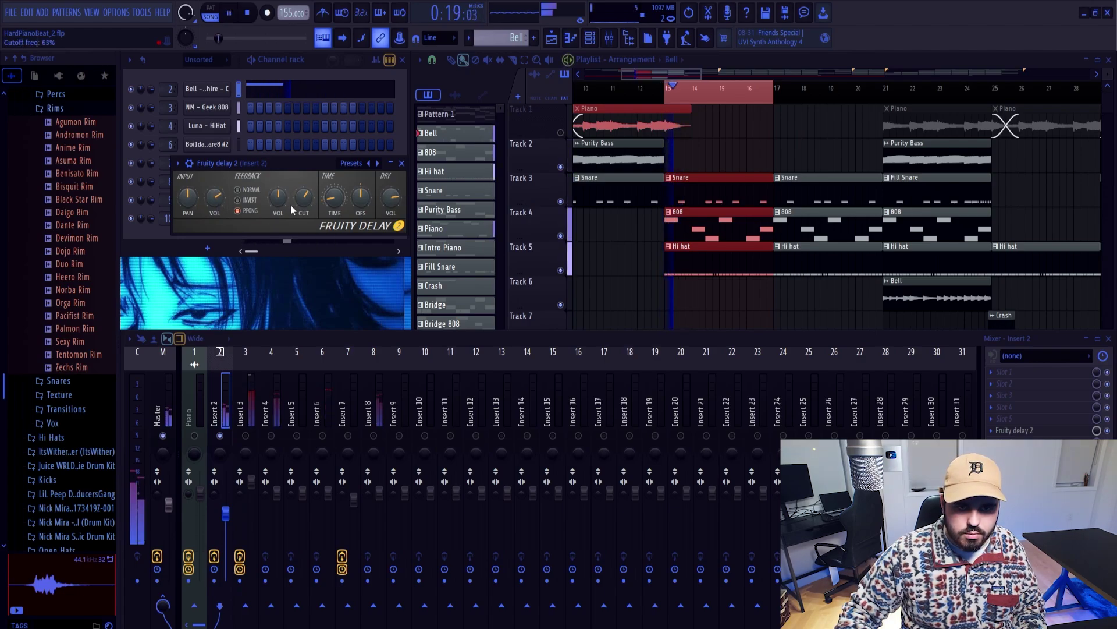
pyautogui.press('space')
pyautogui.press('Escape')
# Lower mixer Insert 8's fader slightly and play the section to compare its level with Insert 2.
pyautogui.click(375, 422)
pyautogui.press('space')
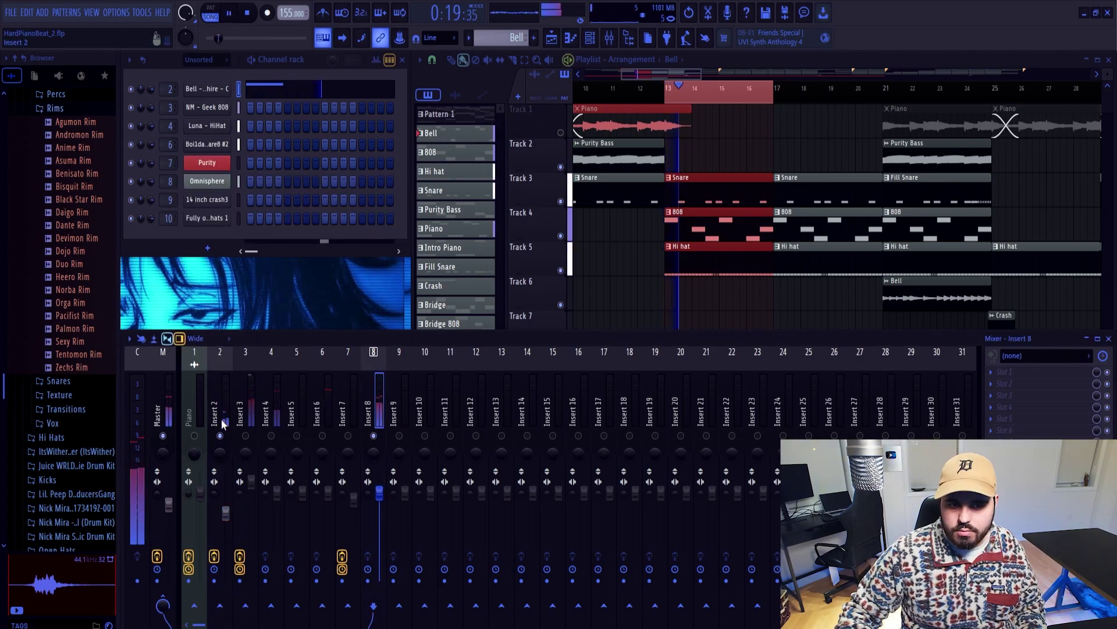
pyautogui.press('space')
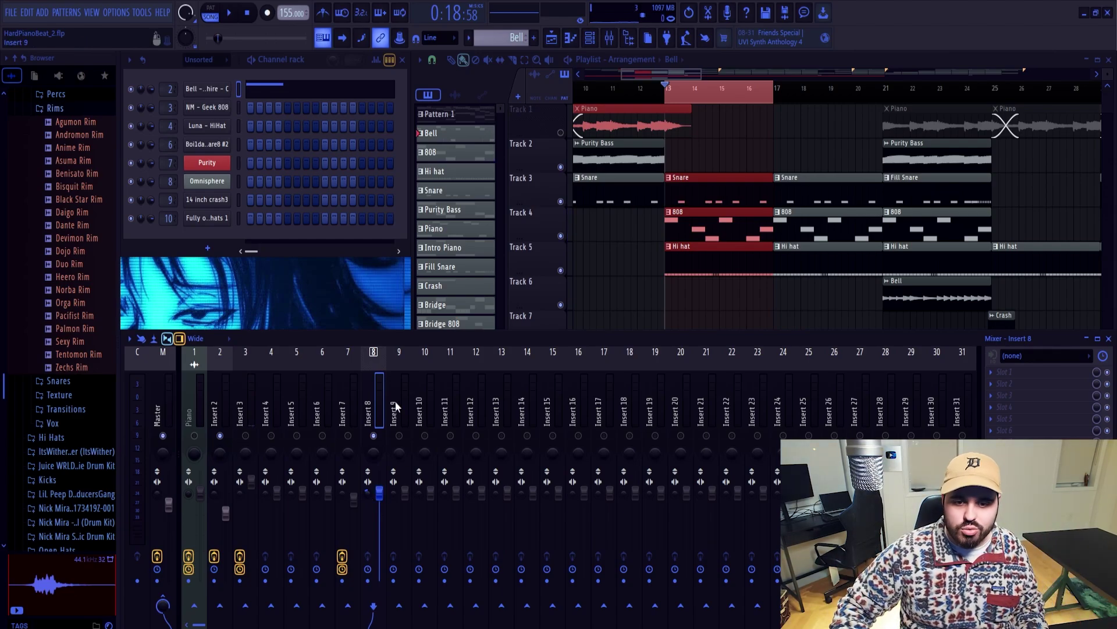
pyautogui.press('space')
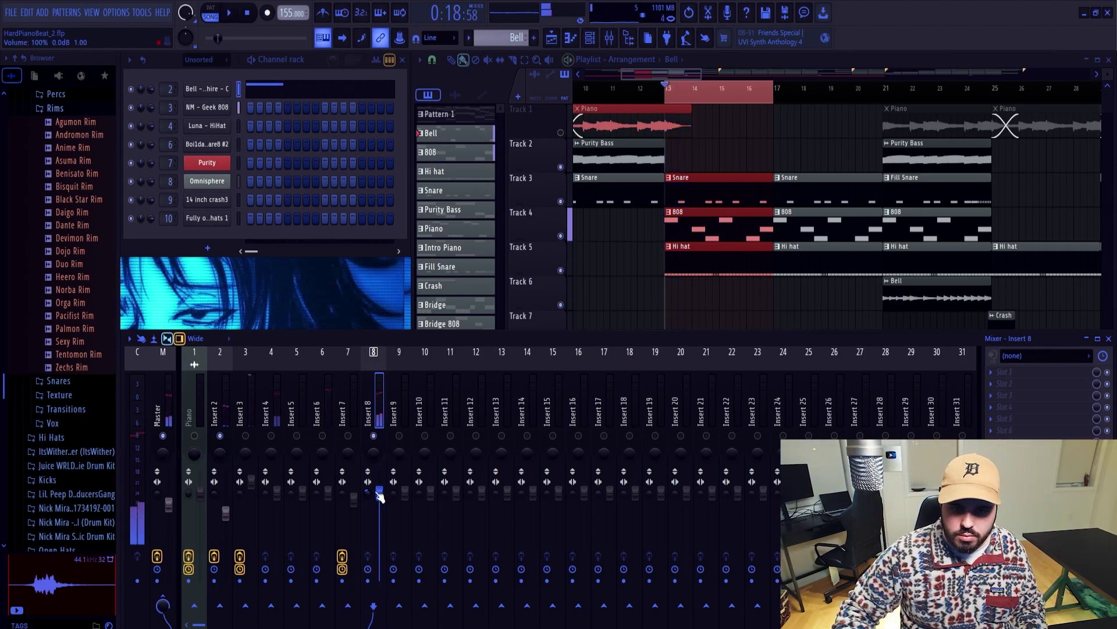
pyautogui.moveTo(380, 496); pyautogui.dragTo(379, 497)
pyautogui.press('space')
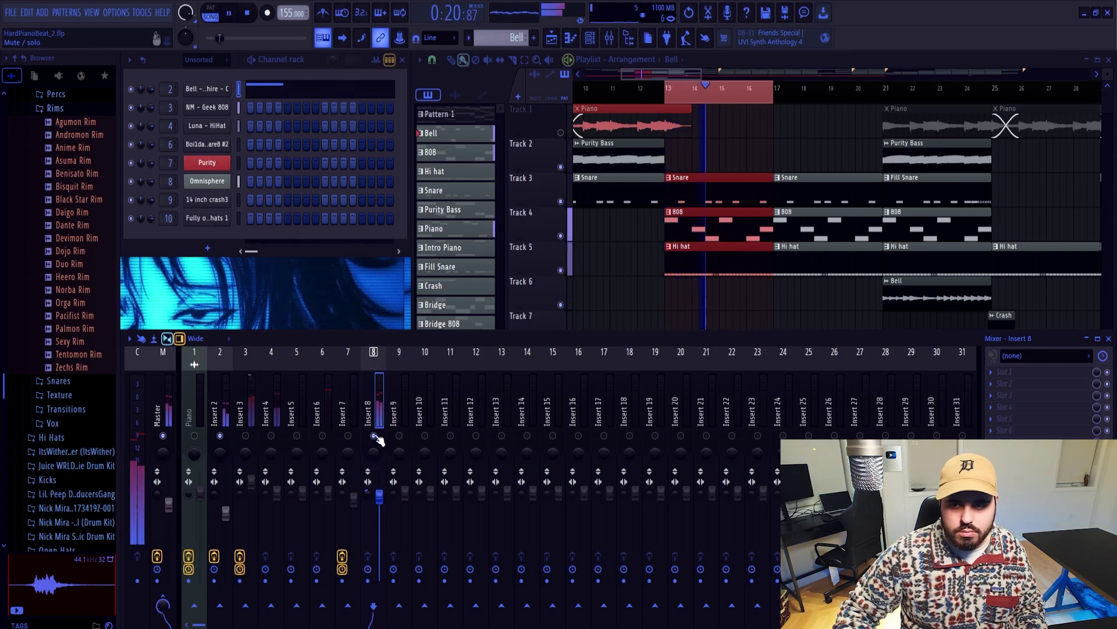
pyautogui.click(687, 73)
pyautogui.press('space')
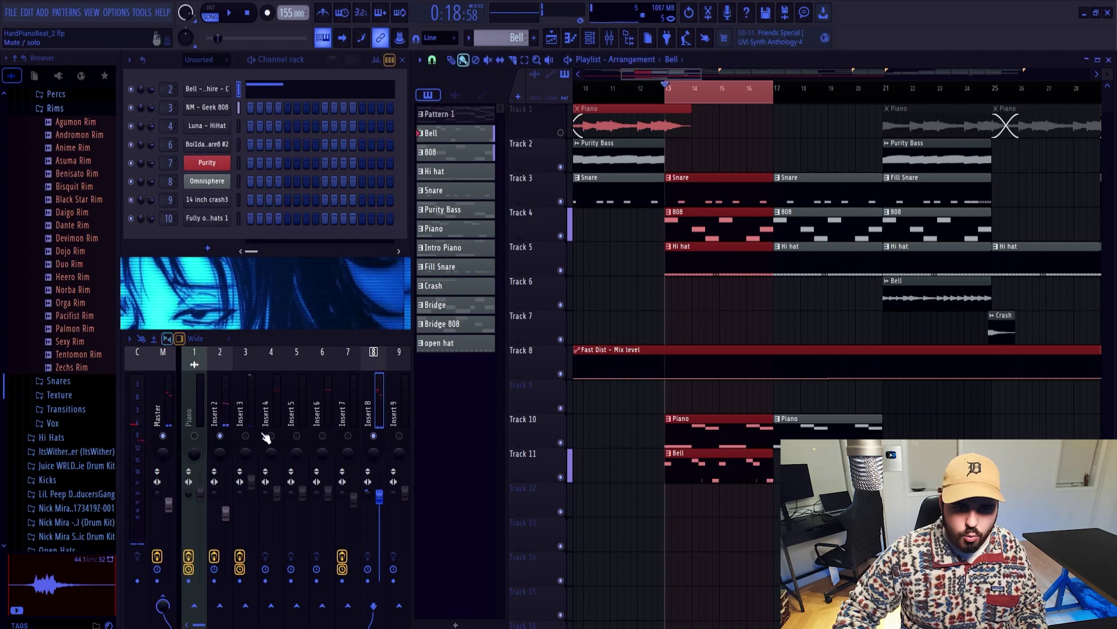
# Unmute mixer Insert 3, play the section briefly, and open the 808 pattern's notes in the piano roll.
pyautogui.click(246, 436)
pyautogui.press('space')
pyautogui.press('space')
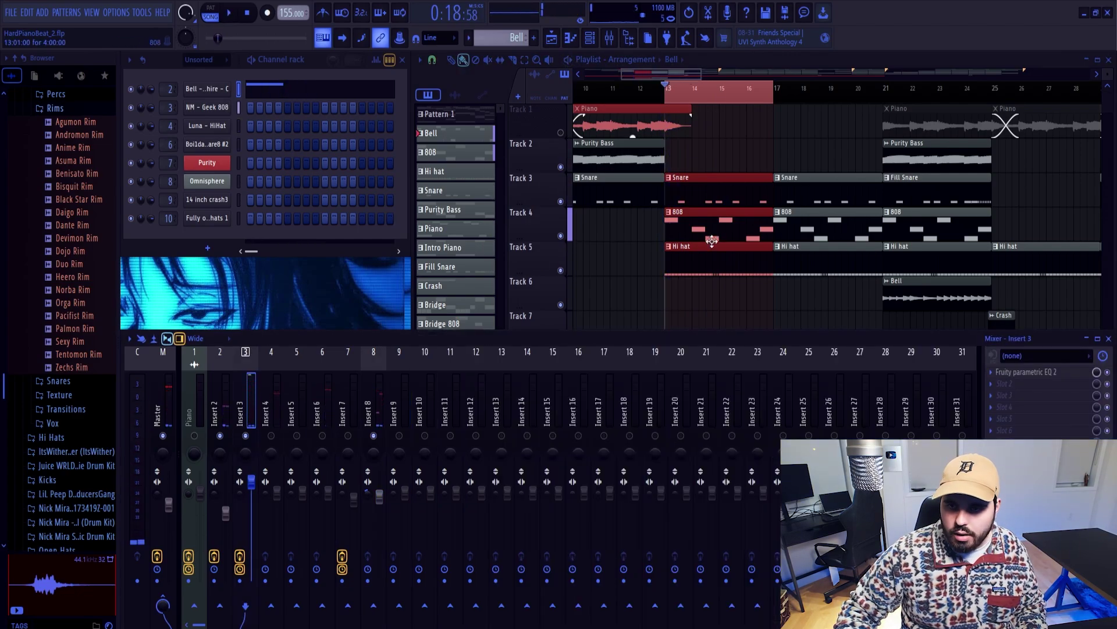
pyautogui.doubleClick(708, 238)
pyautogui.hscroll(-2, 262, 384)
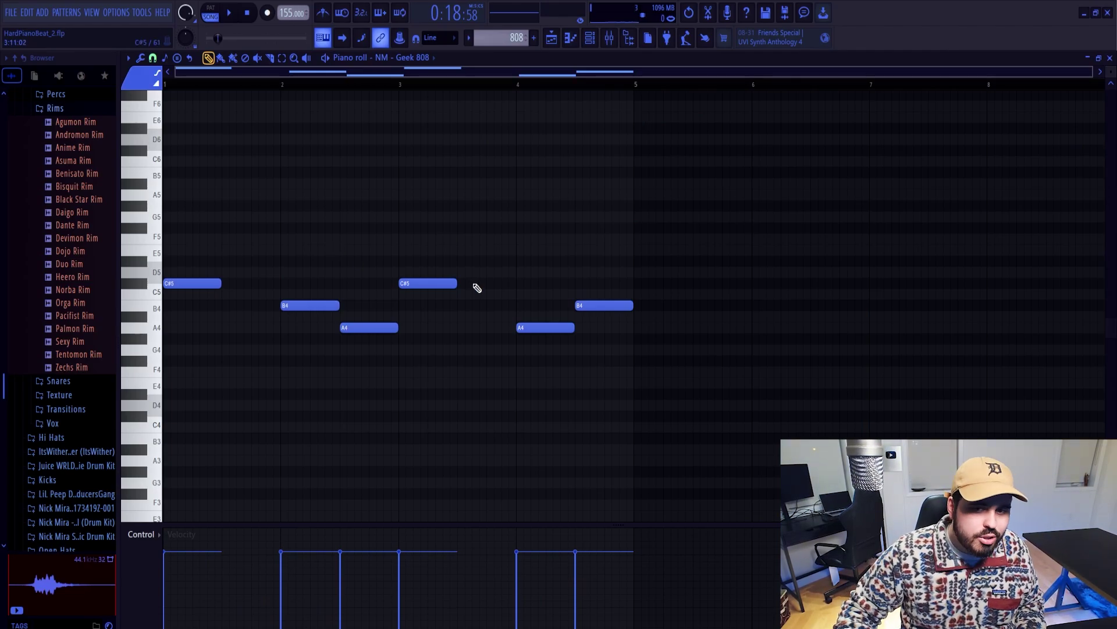
# Retune the 808 melody by raising the C#5 notes to D5 and setting bars 2 and 4 to A#4 followed by A4.
pyautogui.moveTo(477, 288); pyautogui.dragTo(158, 279)
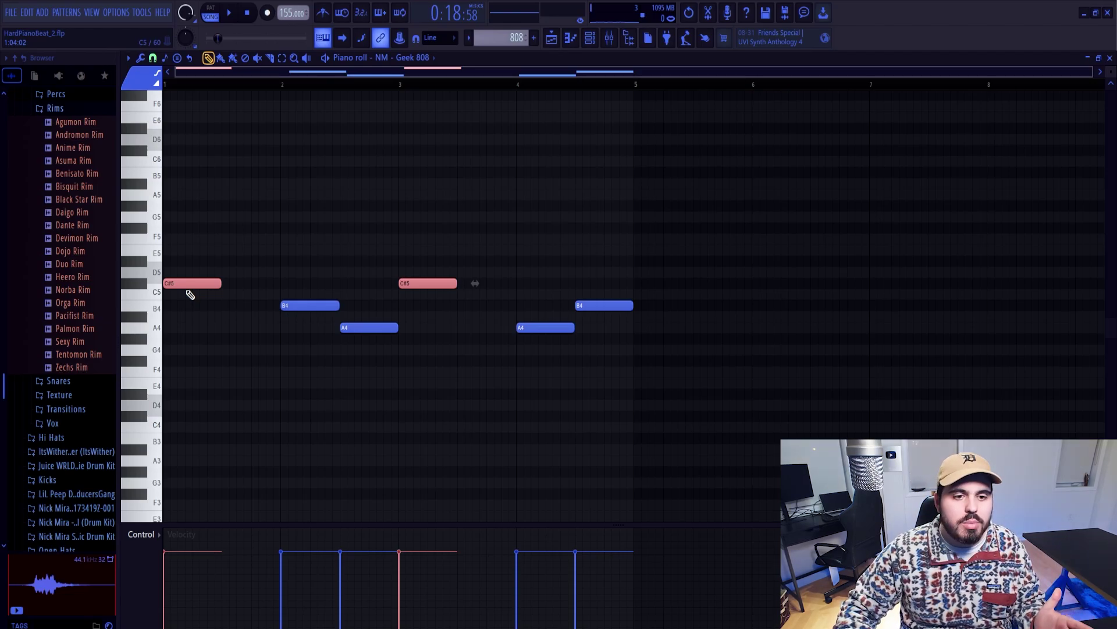
pyautogui.moveTo(182, 283); pyautogui.dragTo(182, 272)
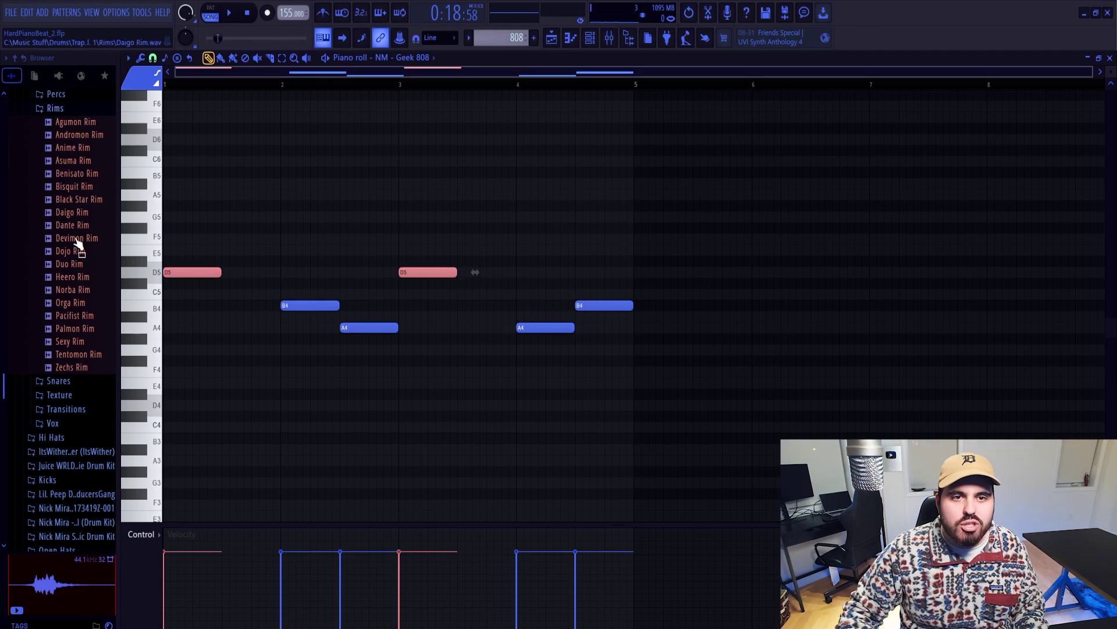
pyautogui.press('space')
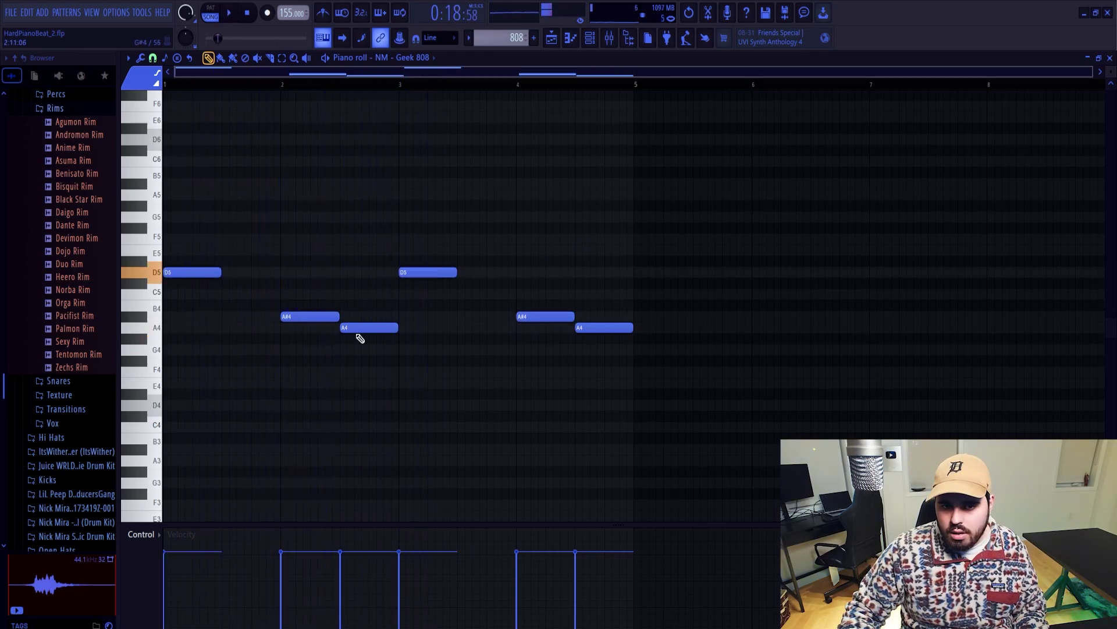
# Delay and shorten the A#4 and A4 notes in bar 2 of the 808, add short D5 notes, and audition.
pyautogui.moveTo(368, 327); pyautogui.dragTo(397, 321)
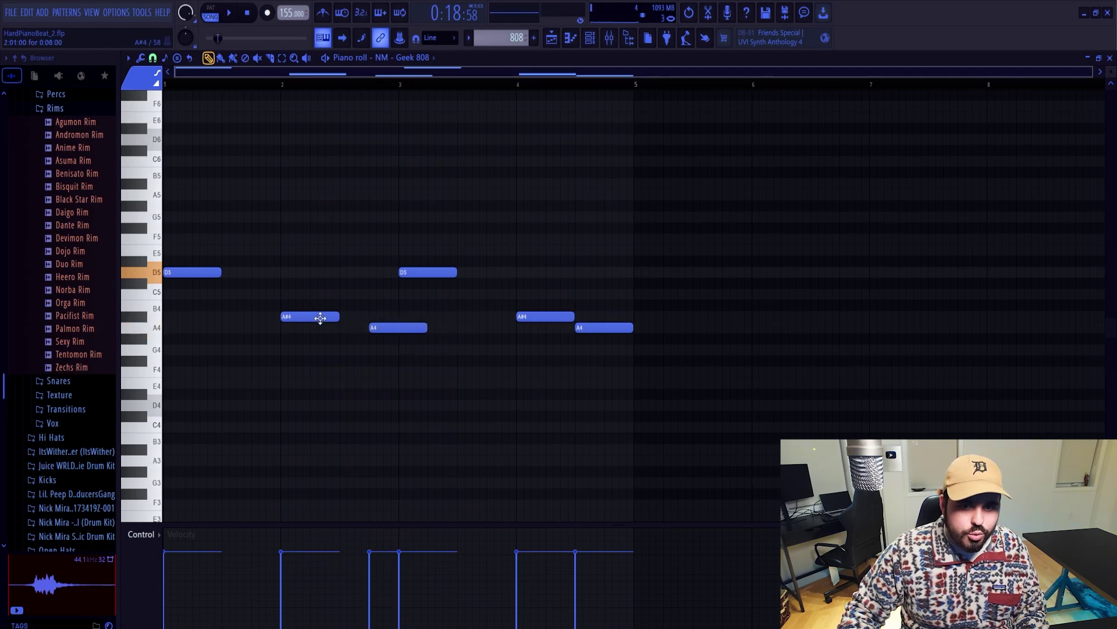
pyautogui.moveTo(298, 318); pyautogui.dragTo(327, 319)
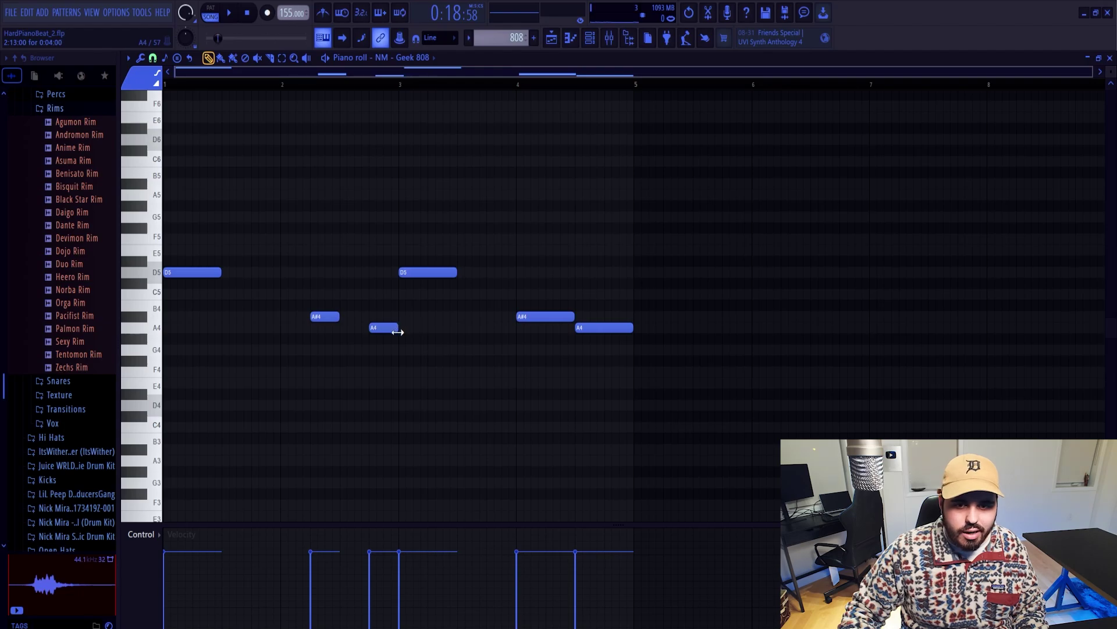
pyautogui.click(254, 273)
pyautogui.press('space')
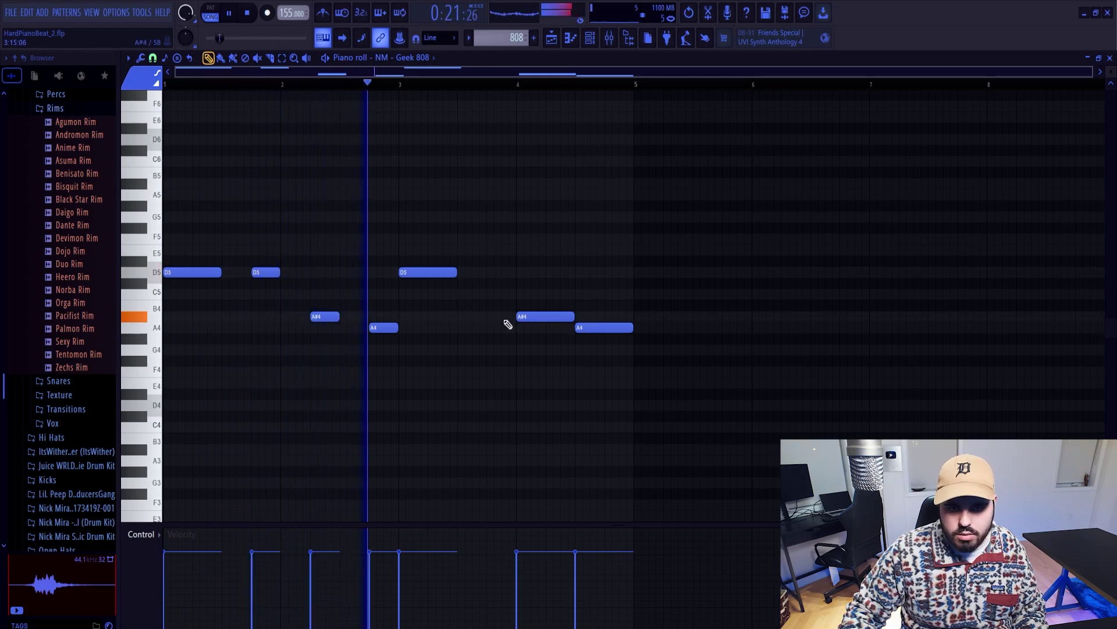
pyautogui.press('space')
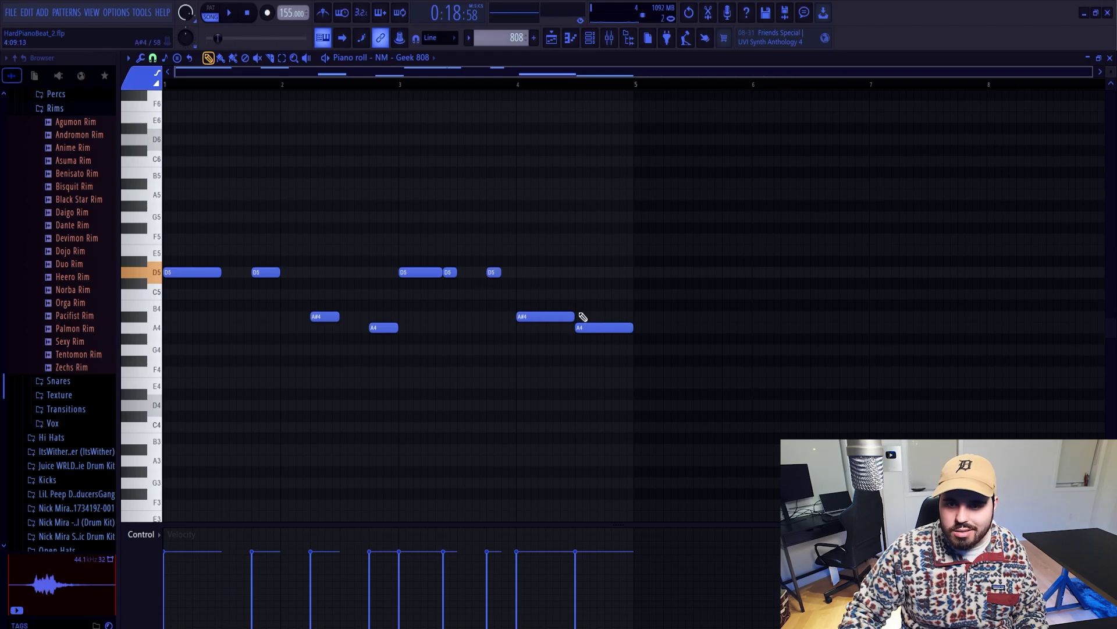
# Delay and shorten the A#4 and A4 notes in bar 4 of the 808 and add another A4 at its end.
pyautogui.moveTo(538, 317); pyautogui.dragTo(604, 327)
pyautogui.press('space')
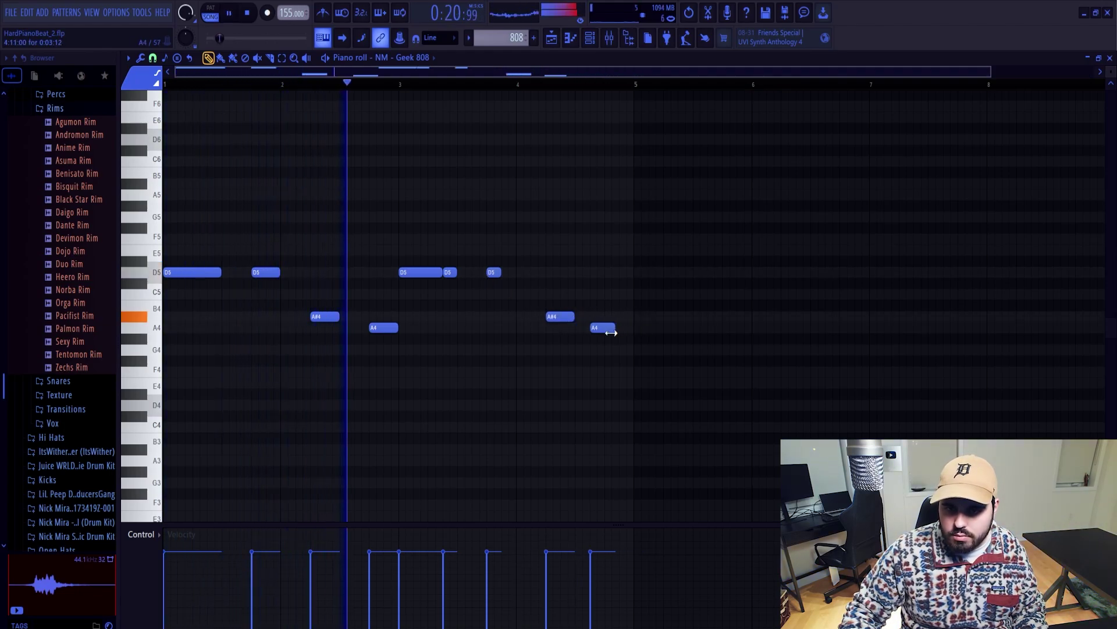
pyautogui.click(620, 328)
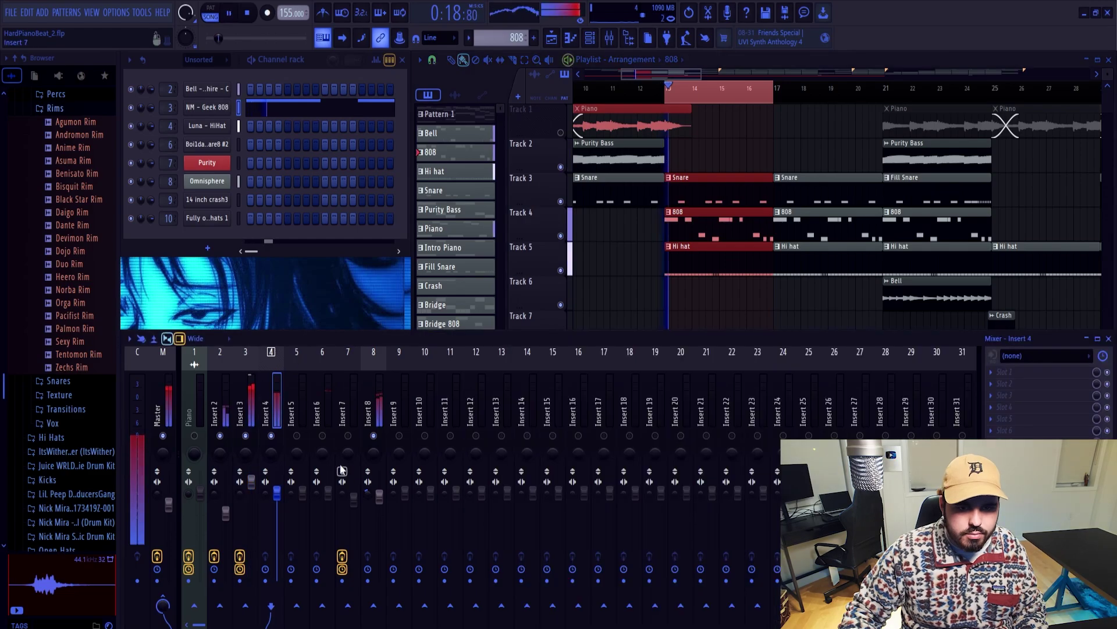
# Bring in mixer Insert 4 and taper the velocities of the Hi hat pattern's fast roll just before bar 3.
pyautogui.click(277, 414)
pyautogui.press('space')
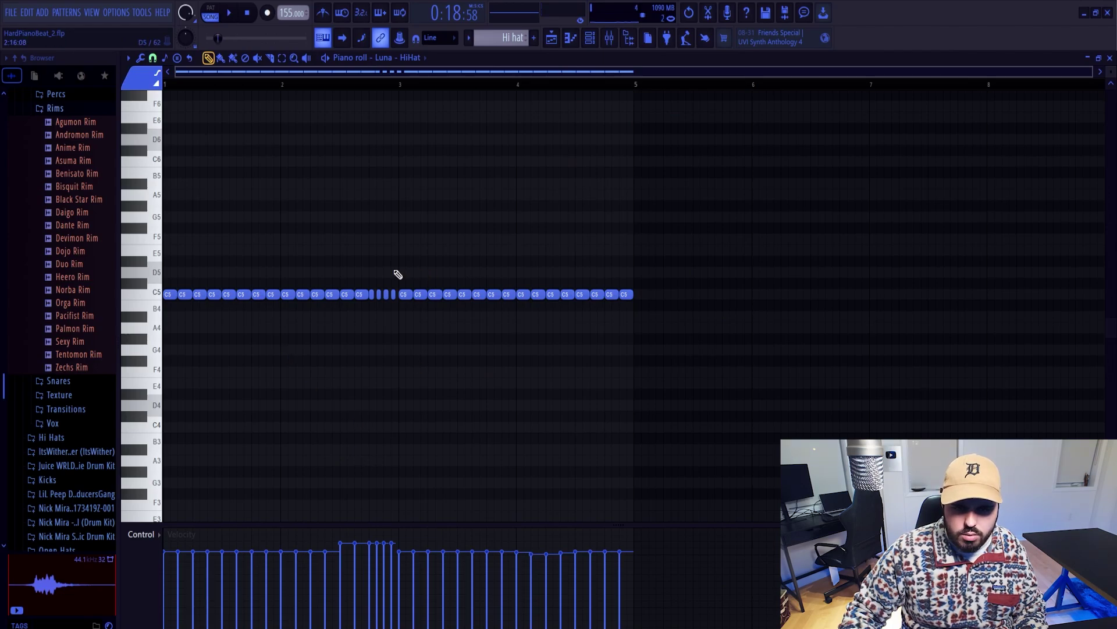
pyautogui.moveTo(398, 274); pyautogui.dragTo(341, 300)
pyautogui.keyDown('ctrl'); pyautogui.click(390, 479); pyautogui.keyUp('ctrl')
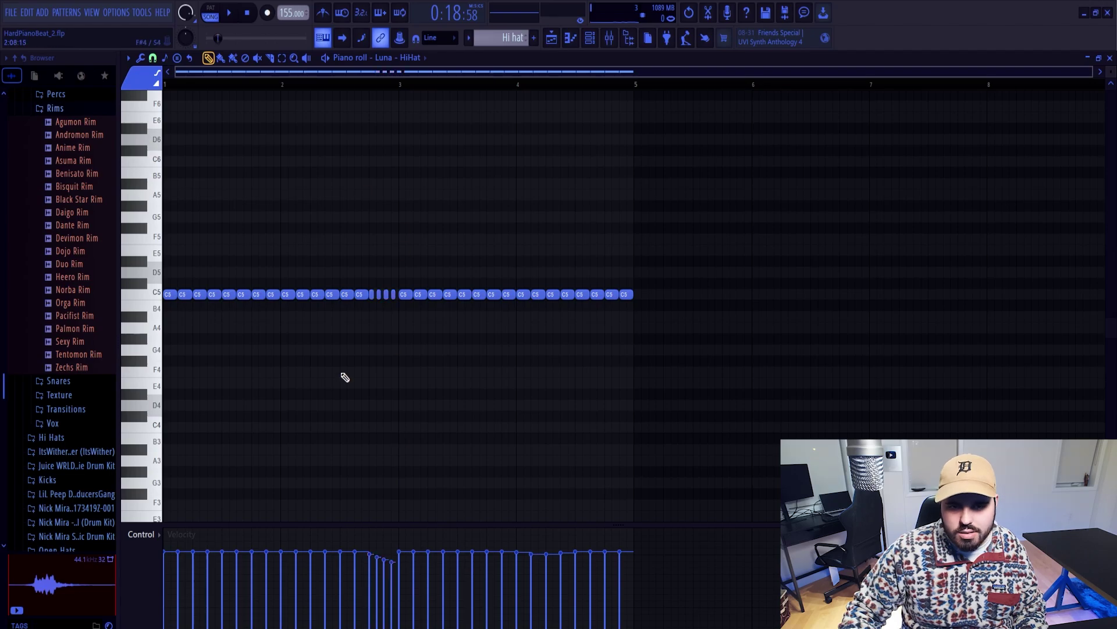
# Split one hi-hat mid-bar 1 and another early in bar 2 into double hits with a quieter second hit, and audition.
pyautogui.scroll(3, 295, 297)
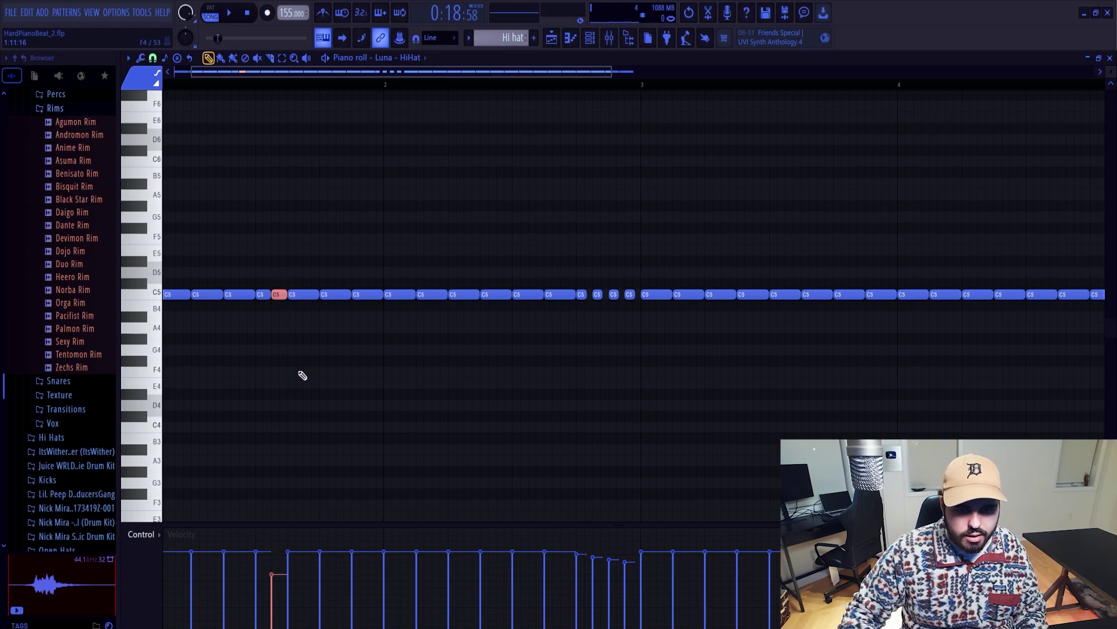
pyautogui.press('space')
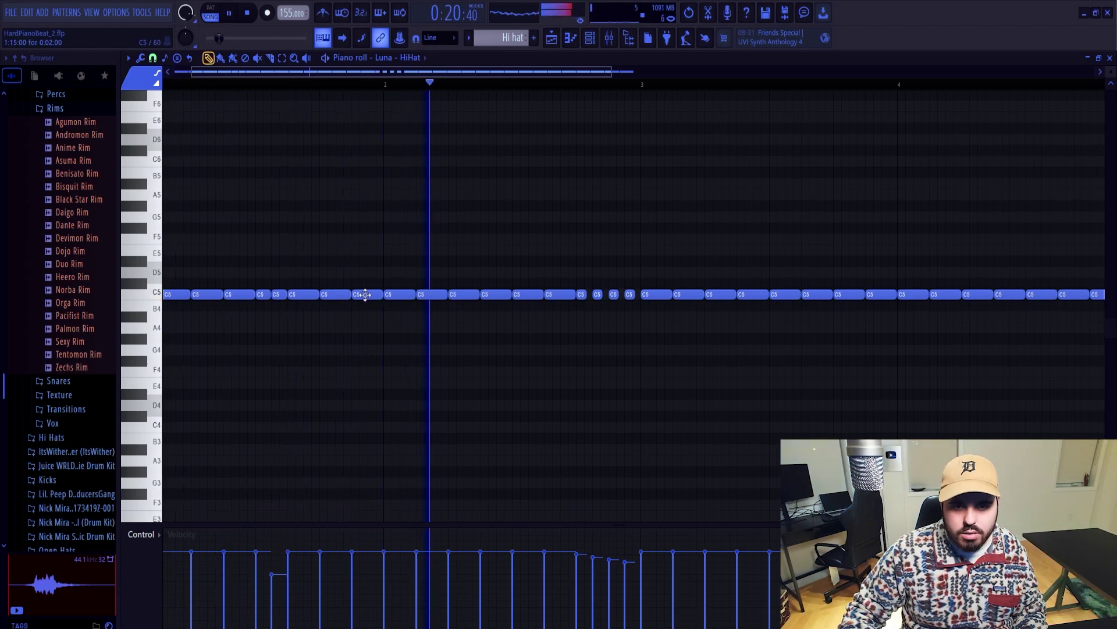
pyautogui.press('space')
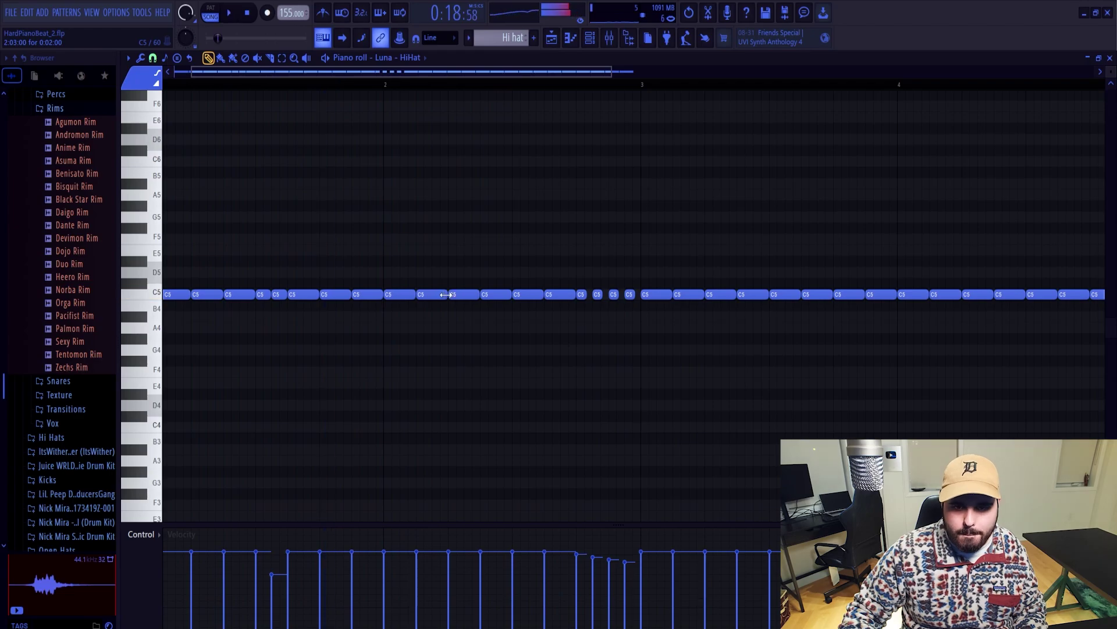
# Replace the hi-hats in bars 3 and 4 with a copy of the first two bars and close the piano roll.
pyautogui.moveTo(431, 245); pyautogui.dragTo(706, 376)
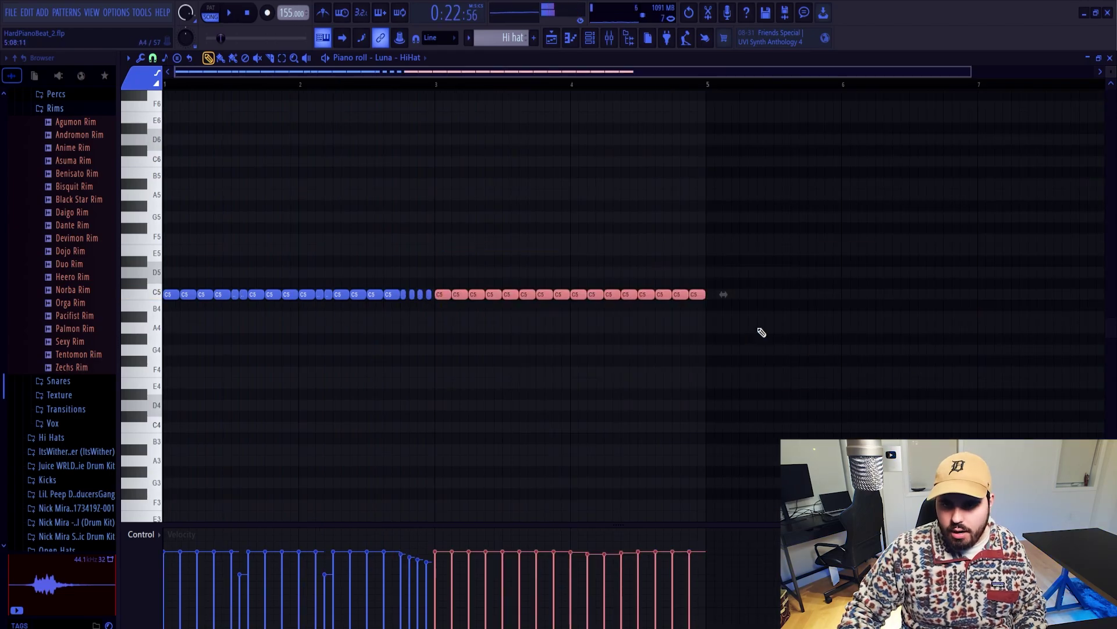
pyautogui.press('Delete')
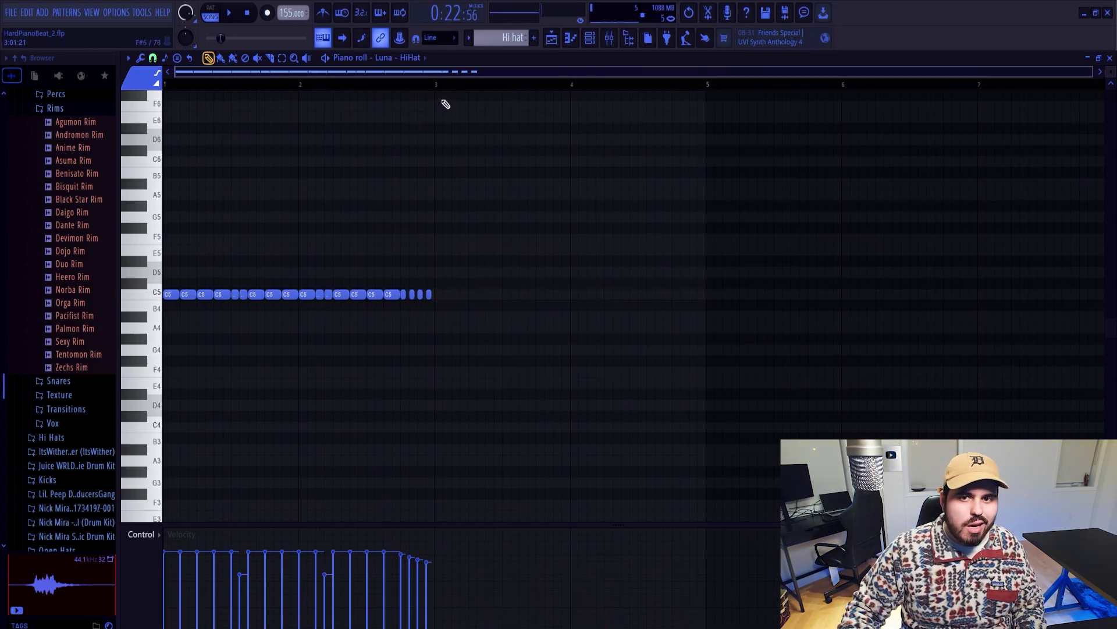
pyautogui.hotkey('ctrl', 'a')
pyautogui.hotkey('ctrl', 'b')
pyautogui.click(706, 92)
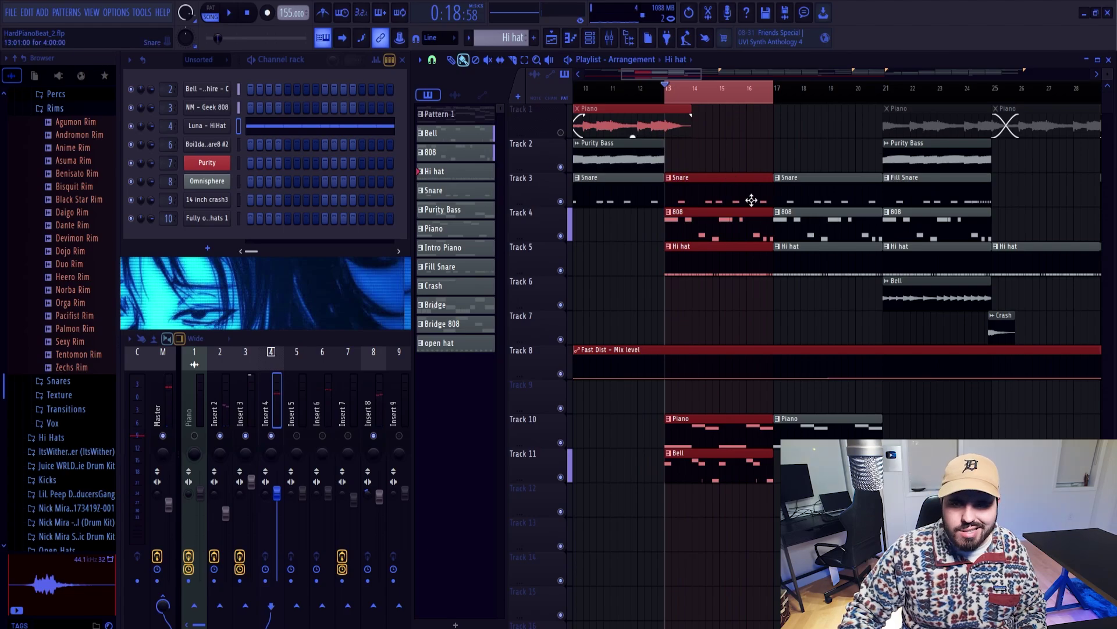
# Unmute mixer Insert 6 for the Snare pattern and audition the snare sample in its channel settings.
pyautogui.click(752, 200)
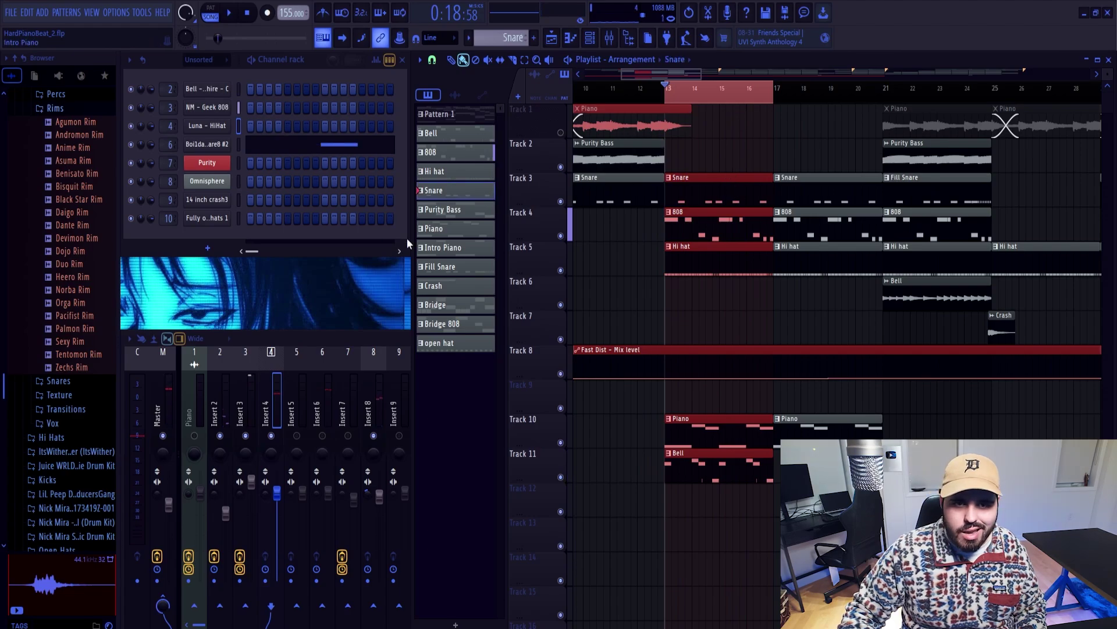
pyautogui.click(325, 436)
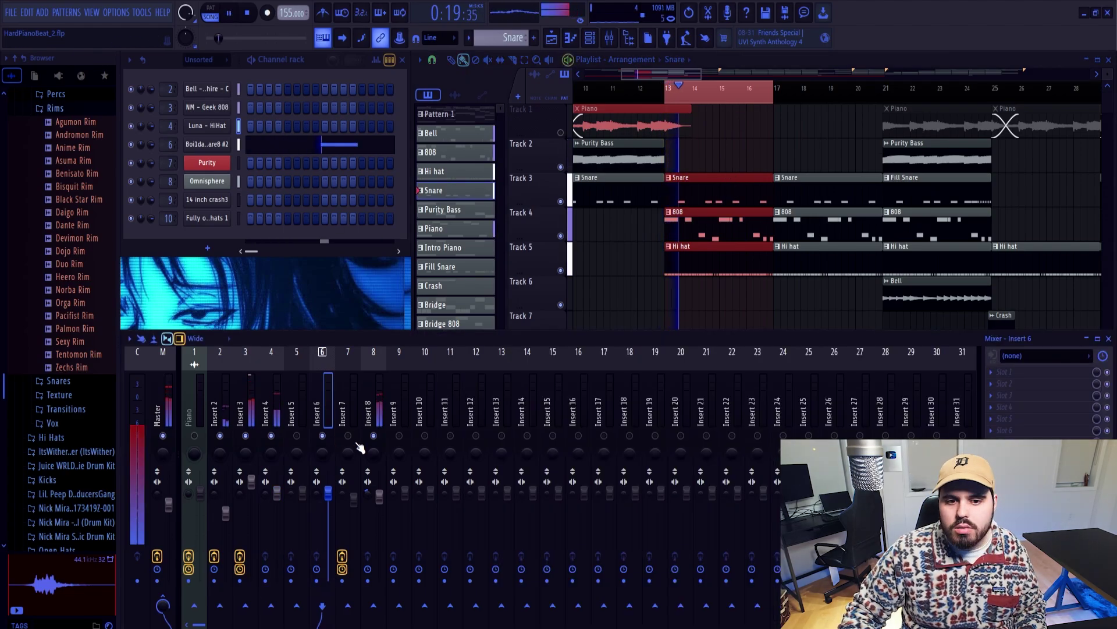
pyautogui.click(201, 144)
pyautogui.click(361, 445)
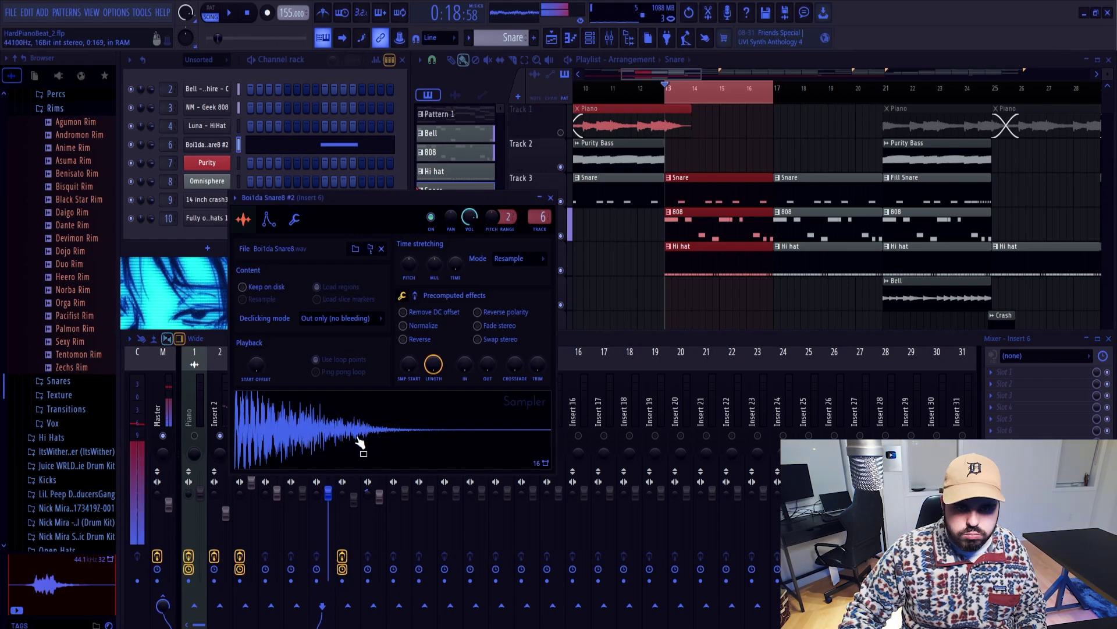
# Transpose all snare notes down to C5 and further to A#4, playing the section after each change.
pyautogui.hotkey('ctrl', 'a')
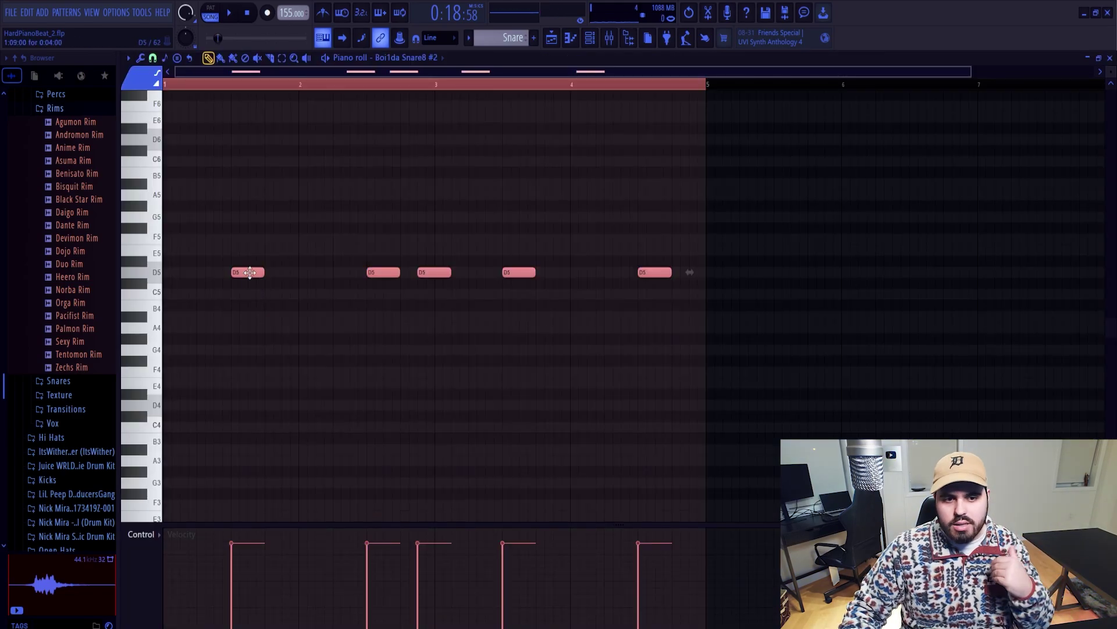
pyautogui.moveTo(250, 272); pyautogui.dragTo(249, 294)
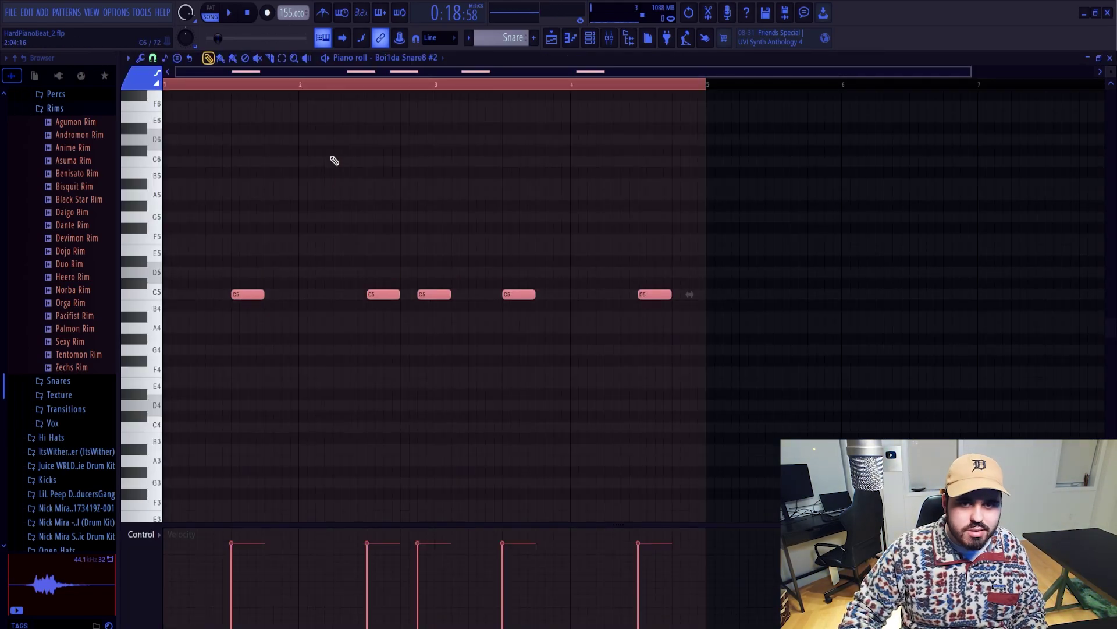
pyautogui.press('space')
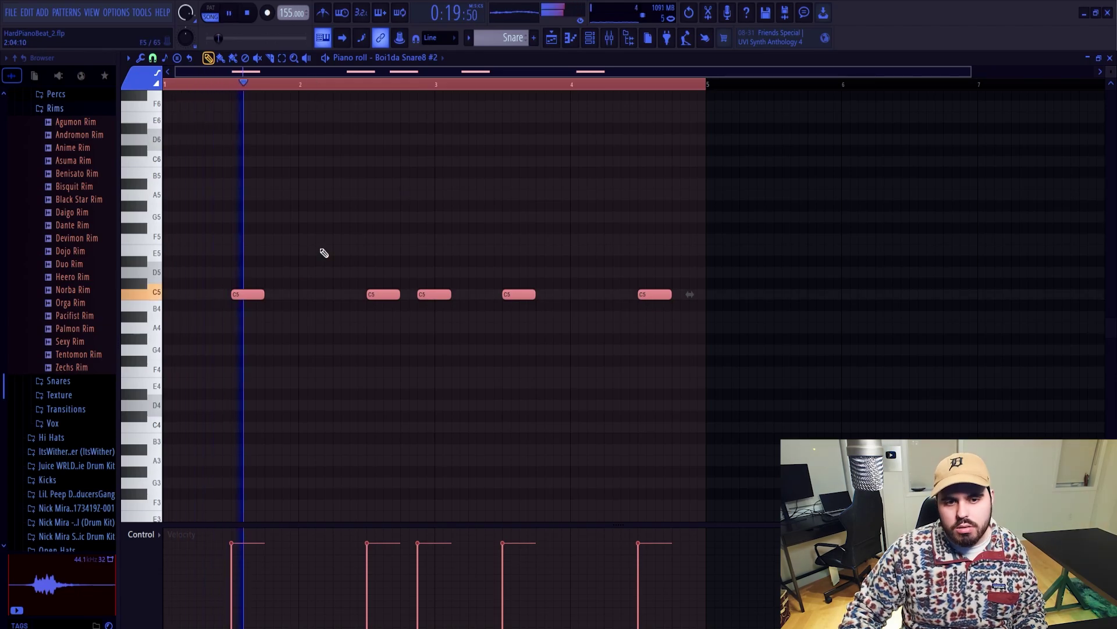
pyautogui.press('space')
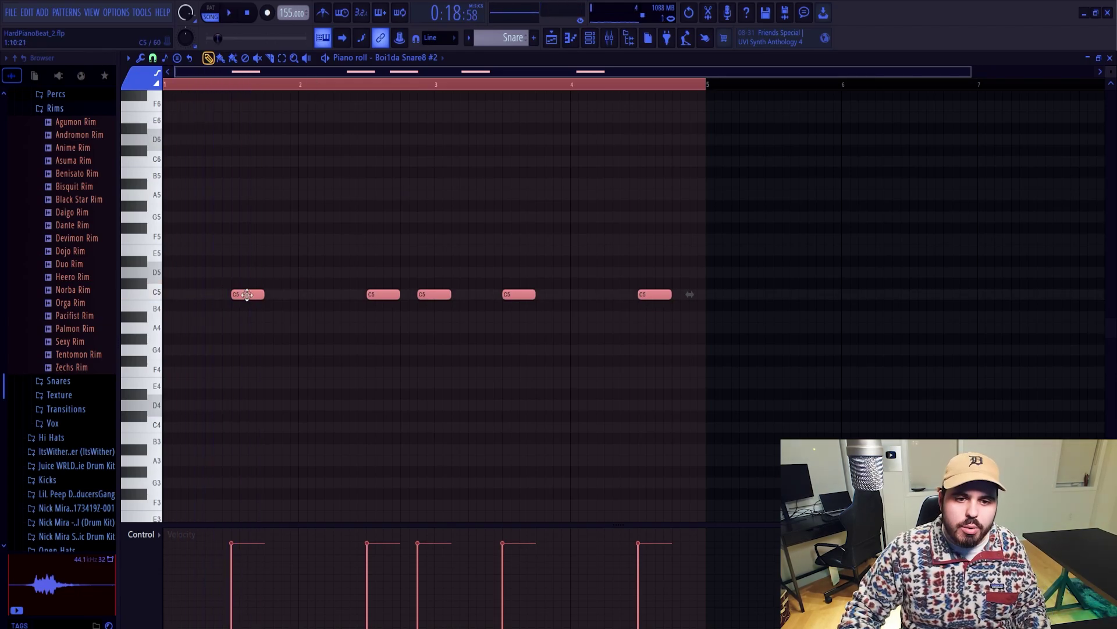
pyautogui.moveTo(247, 295); pyautogui.dragTo(248, 319)
pyautogui.press('space')
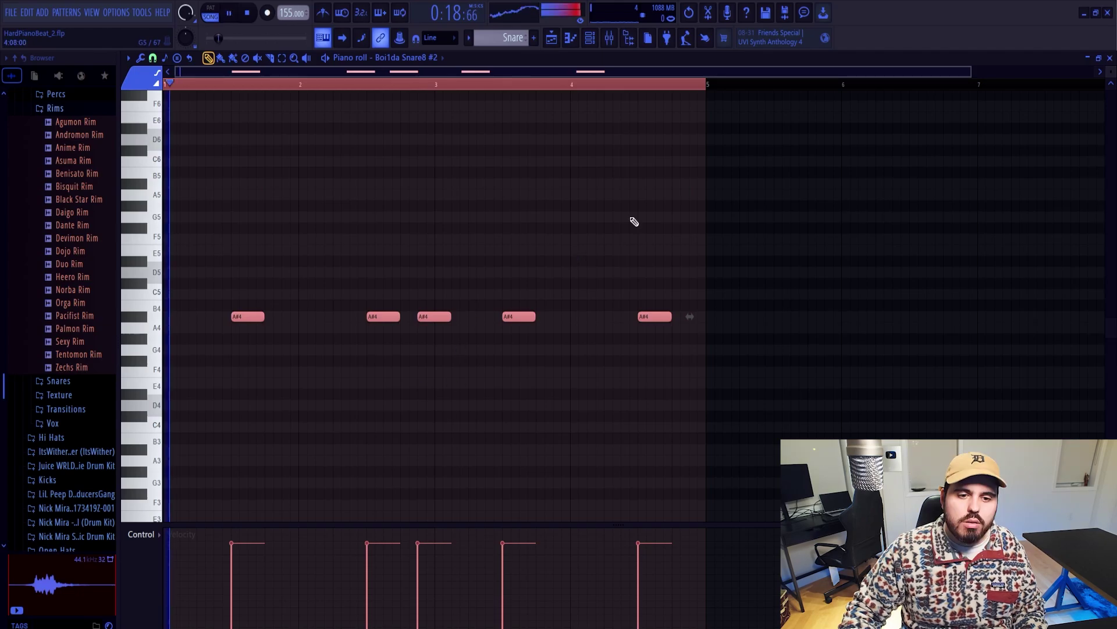
# Reduce the velocity of the third snare note, just before bar 3, and play the section.
pyautogui.moveTo(436, 305); pyautogui.dragTo(420, 329)
pyautogui.press('space')
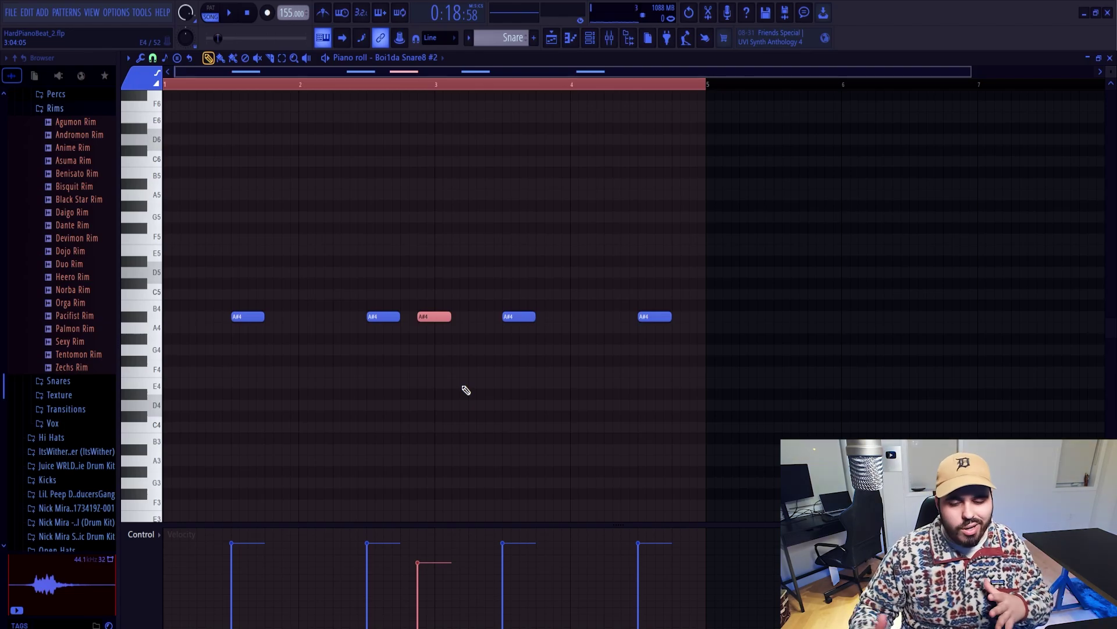
pyautogui.press('space')
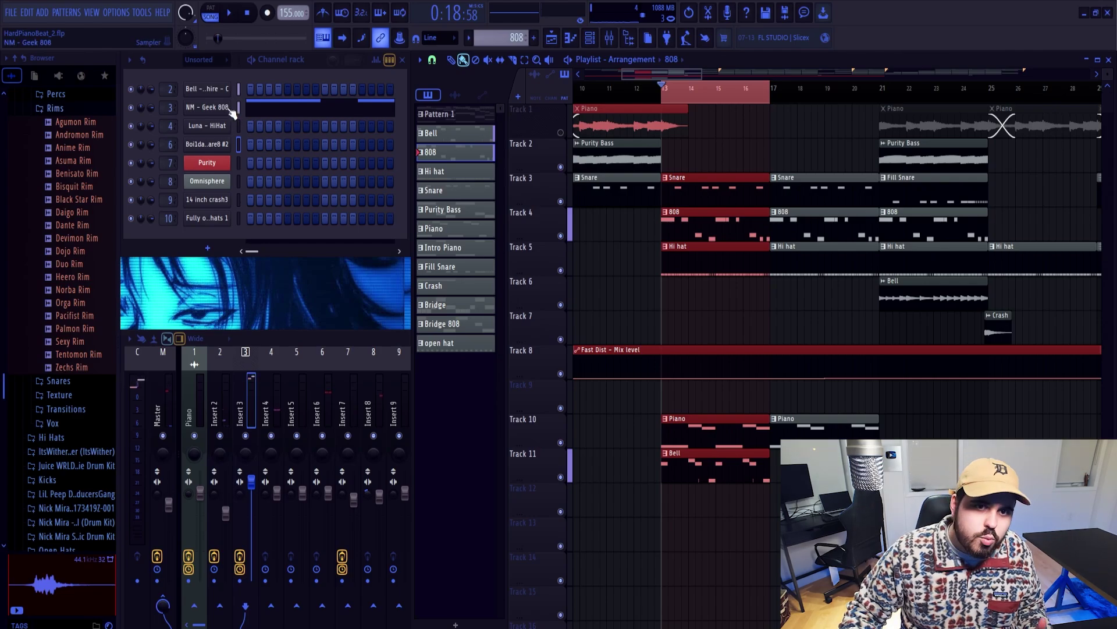
# Inspect the NM - Geek 808 sampler settings, audition its sample, and close the window.
pyautogui.click(231, 111)
pyautogui.click(307, 396)
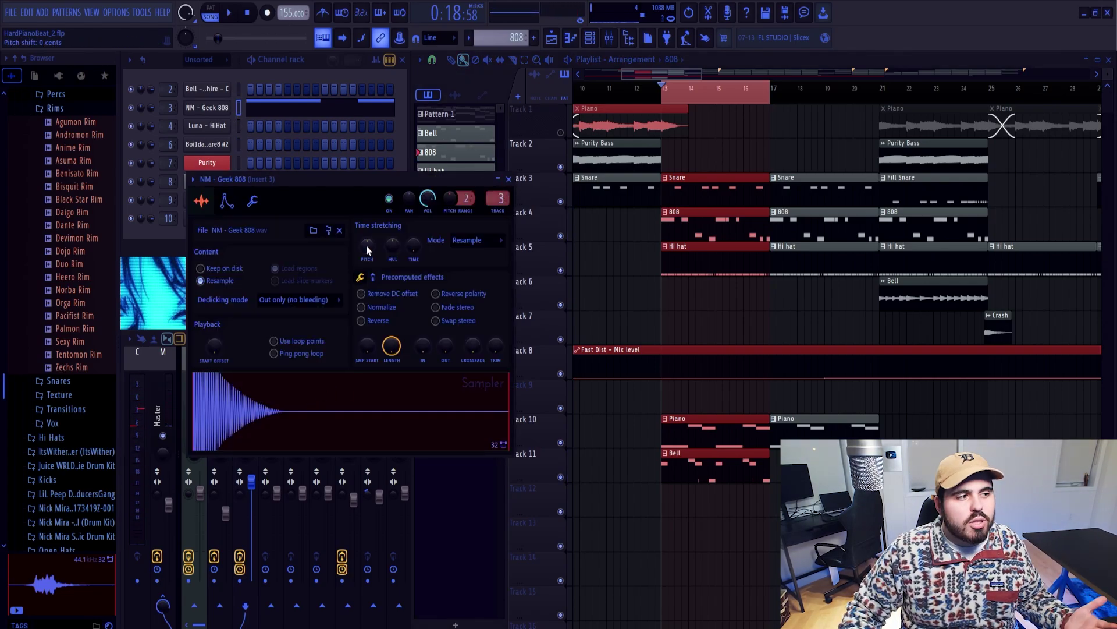
pyautogui.click(508, 179)
# Replace the NM - Geek 808 sample with SHORT SPINZ from the DIONIS SECRET STASH 808S folder and play the section.
pyautogui.scroll(9, 87, 303)
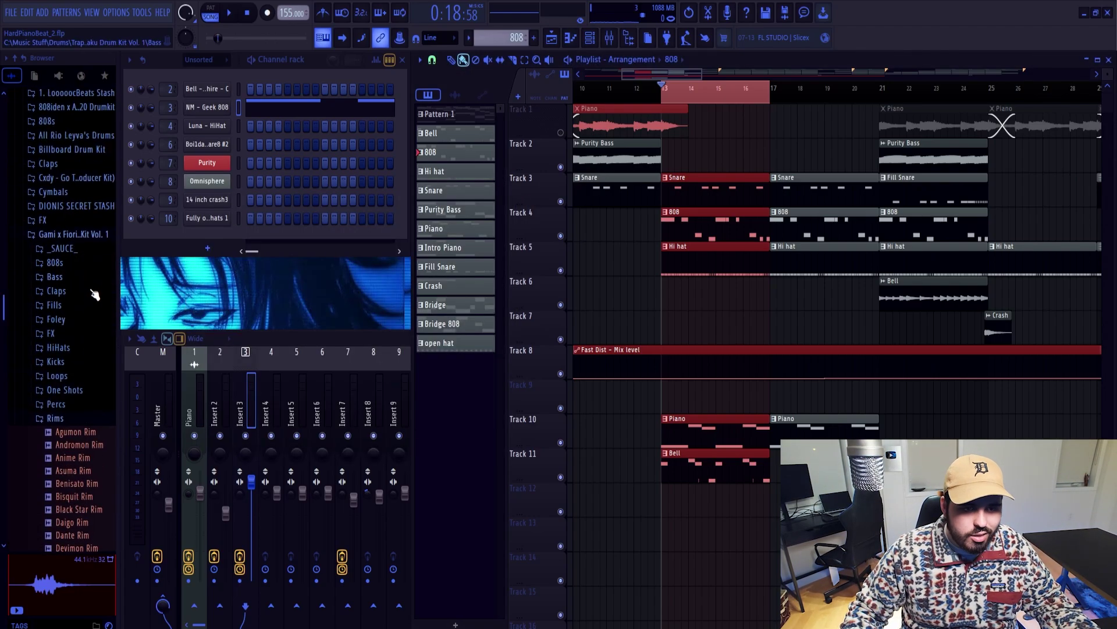
pyautogui.click(90, 315)
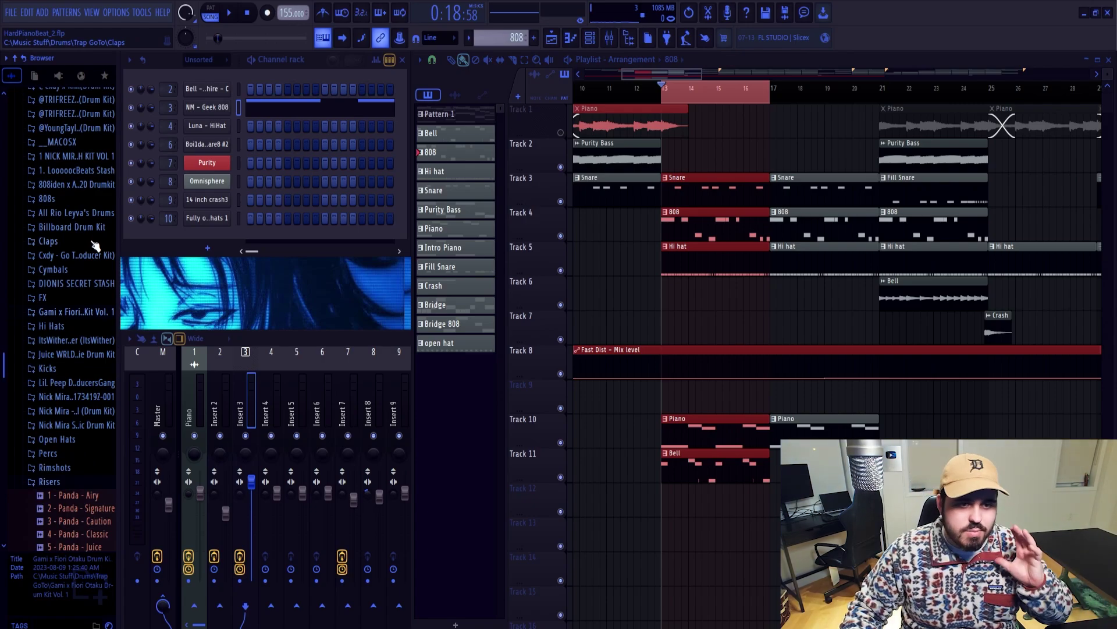
pyautogui.click(78, 288)
pyautogui.click(56, 312)
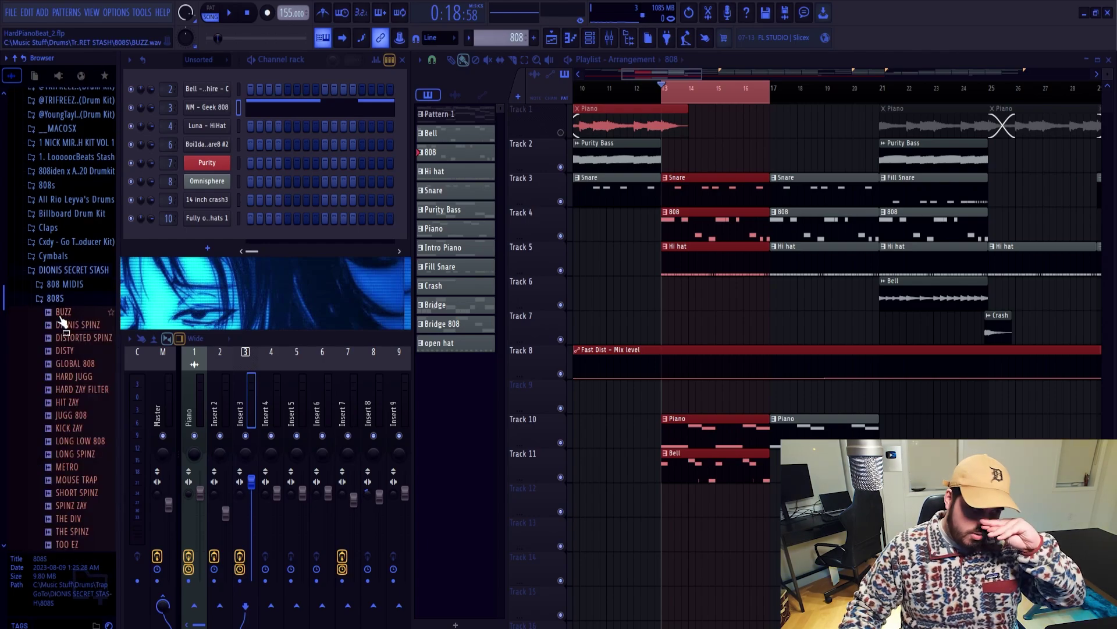
pyautogui.scroll(-2, 88, 395)
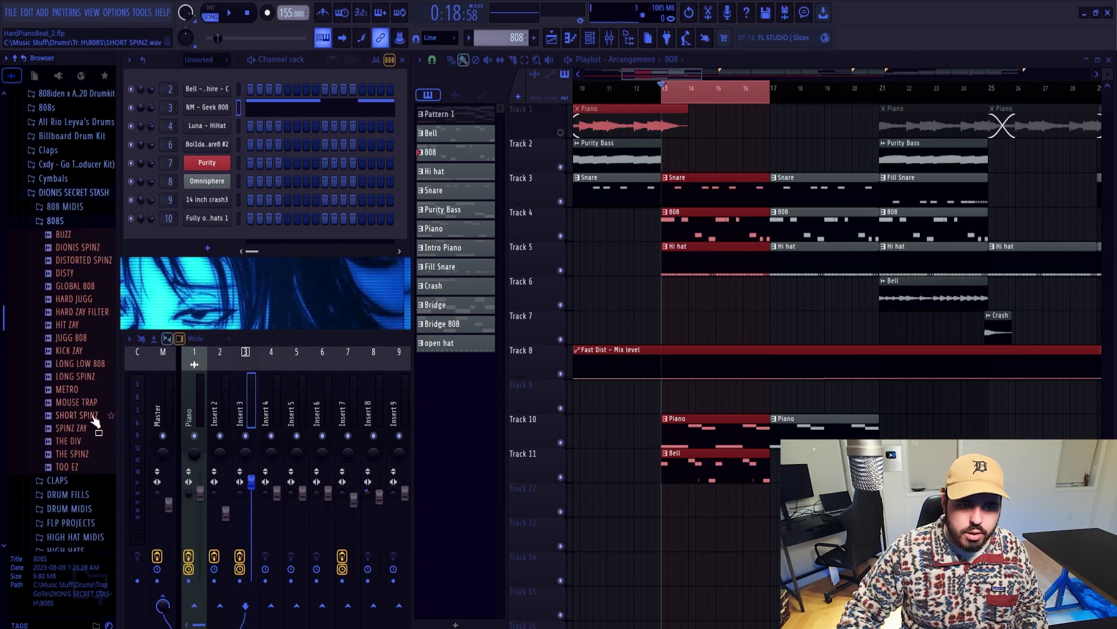
pyautogui.moveTo(66, 420); pyautogui.dragTo(199, 111)
pyautogui.press('space')
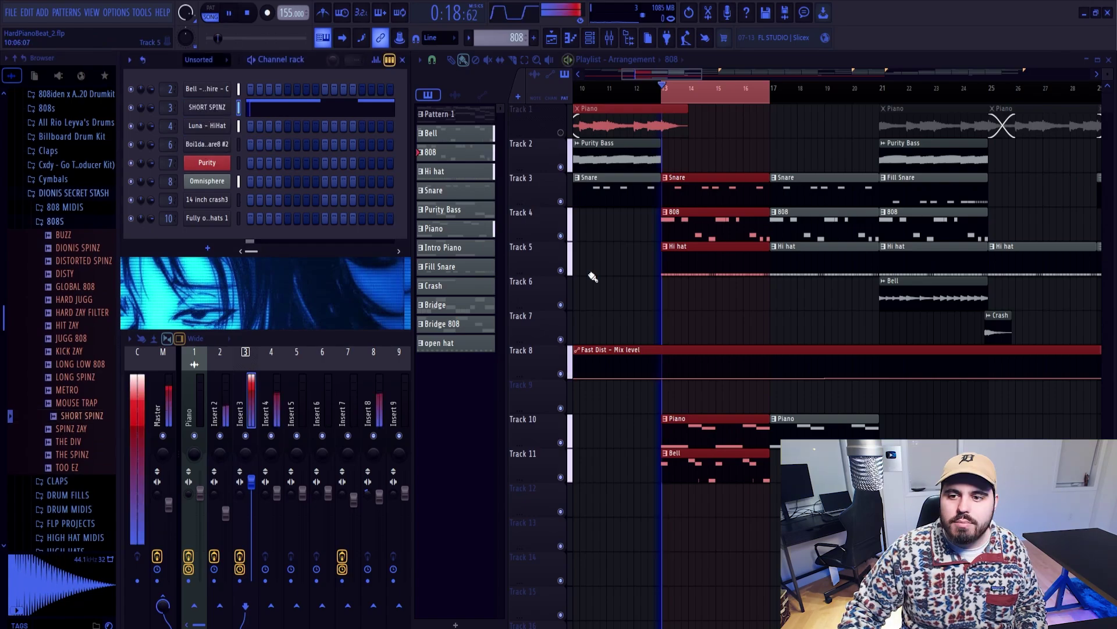
# Inspect the SHORT SPINZ sampler settings and the Fruity Parametric EQ 2 on mixer Insert 3 while playing the section.
pyautogui.press('space')
pyautogui.click(207, 107)
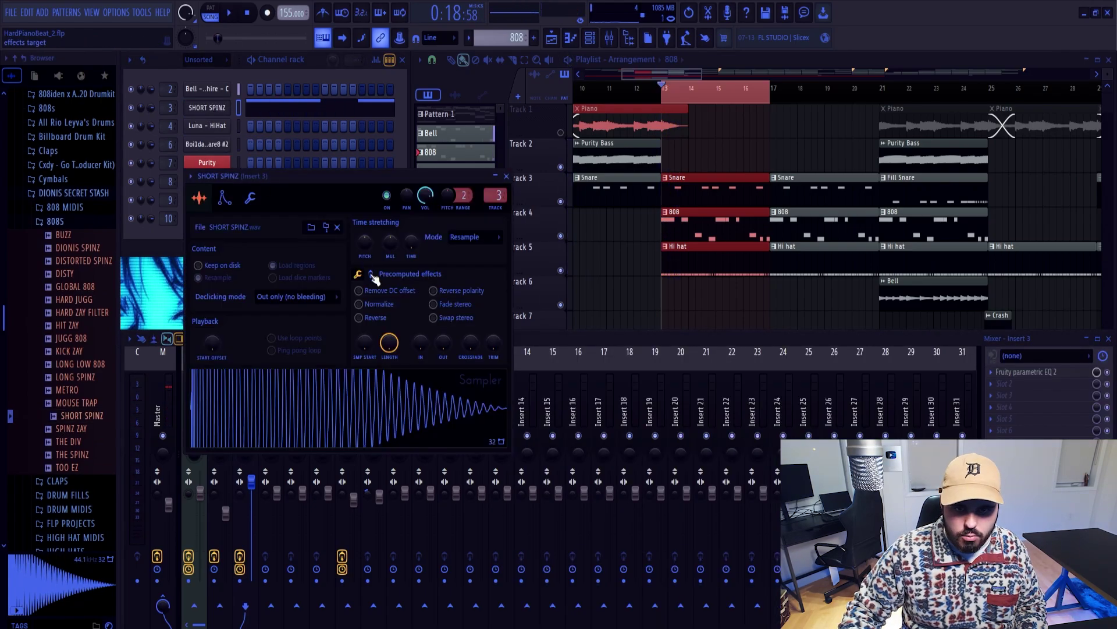
pyautogui.moveTo(365, 295)
pyautogui.mouseDown()
pyautogui.moveTo(382, 319)
pyautogui.moveTo(370, 305)
pyautogui.mouseUp()
pyautogui.press('Escape')
pyautogui.press('space')
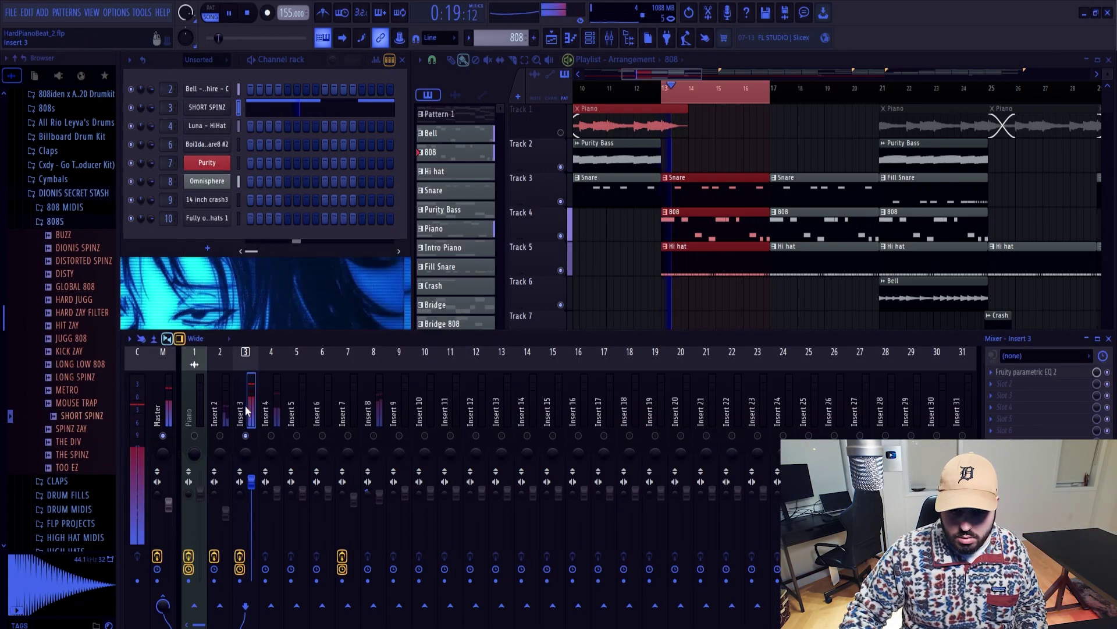
pyautogui.click(1026, 371)
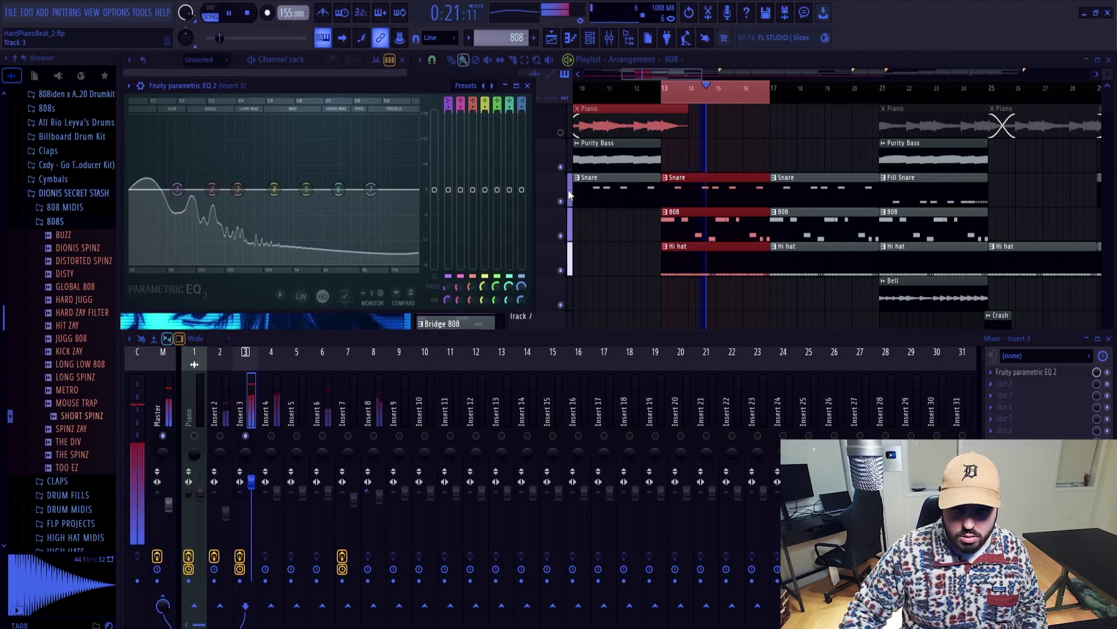
pyautogui.press('Escape')
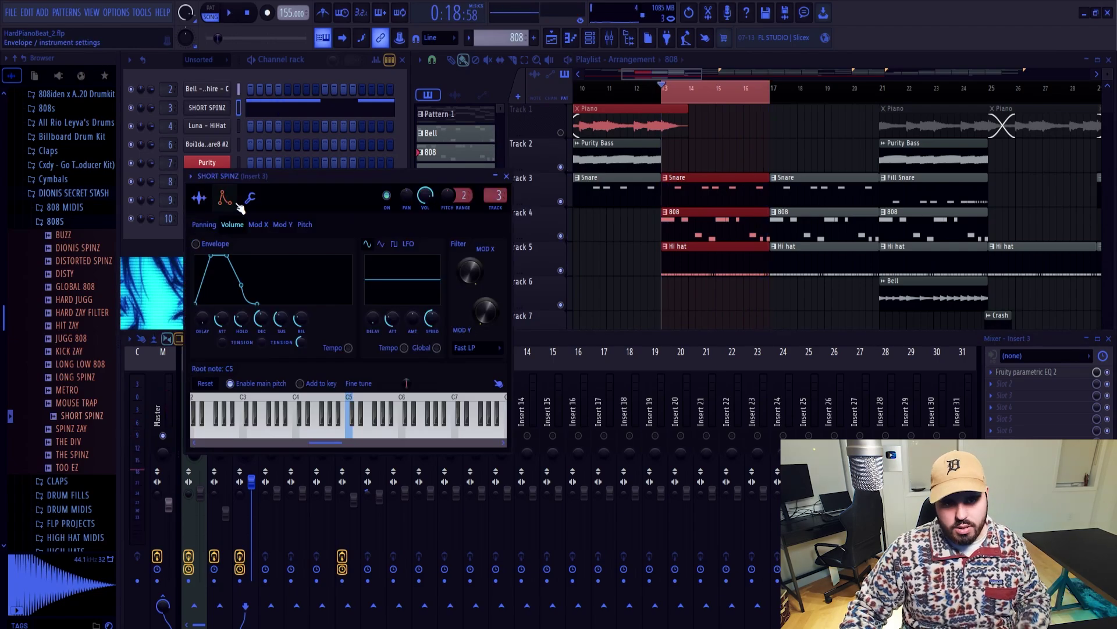
# Examine the SHORT SPINZ volume envelope and sample waveform settings, play the section, and close the sampler window.
pyautogui.click(249, 204)
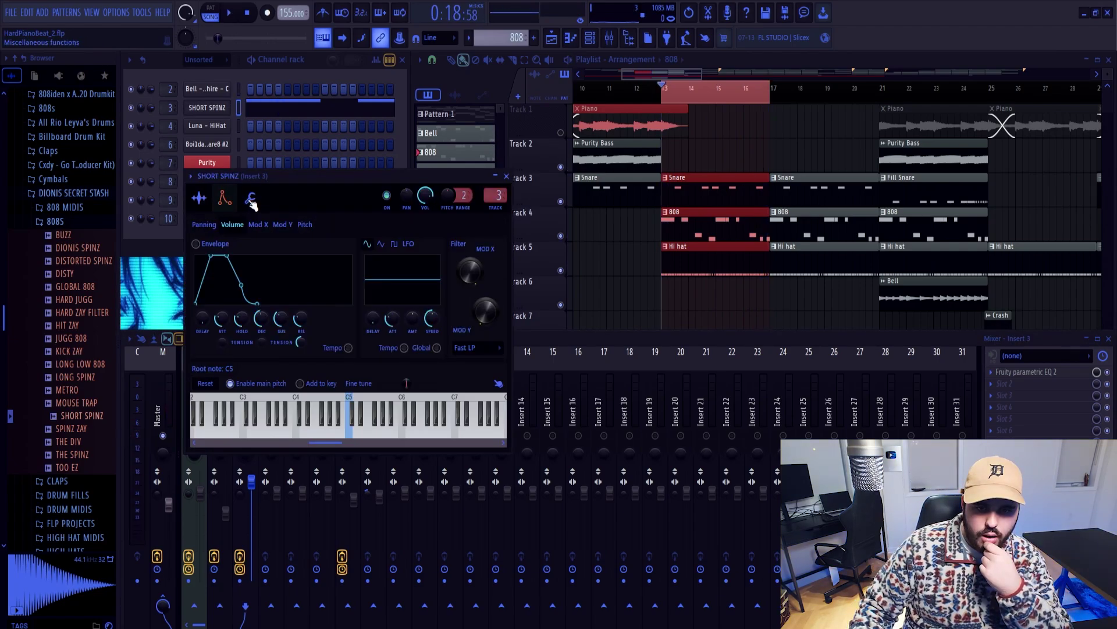
pyautogui.click(250, 201)
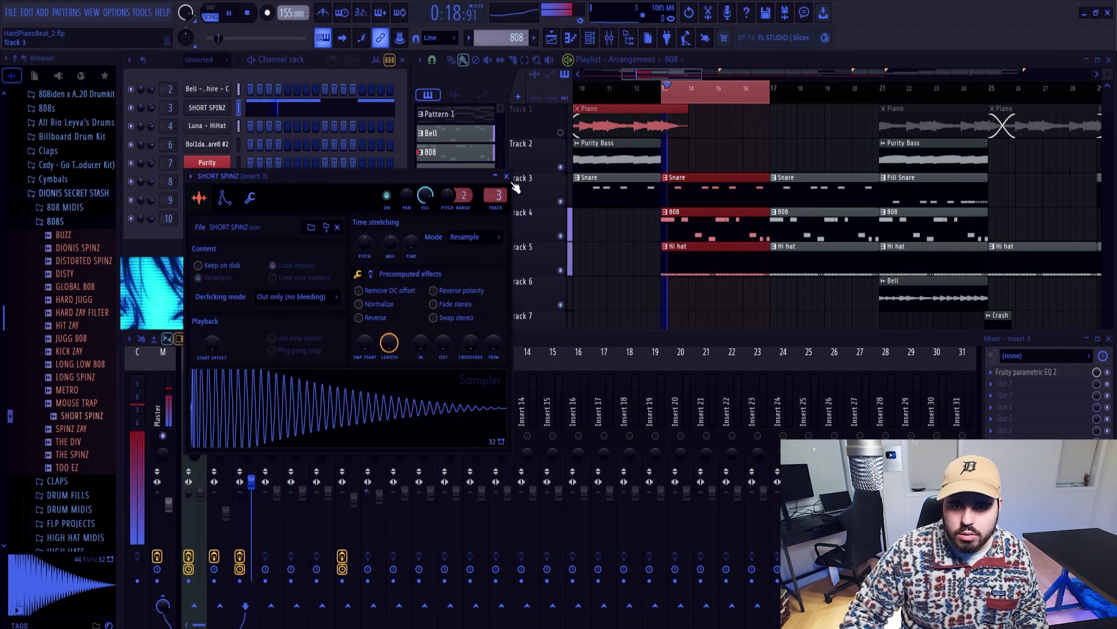
pyautogui.click(506, 176)
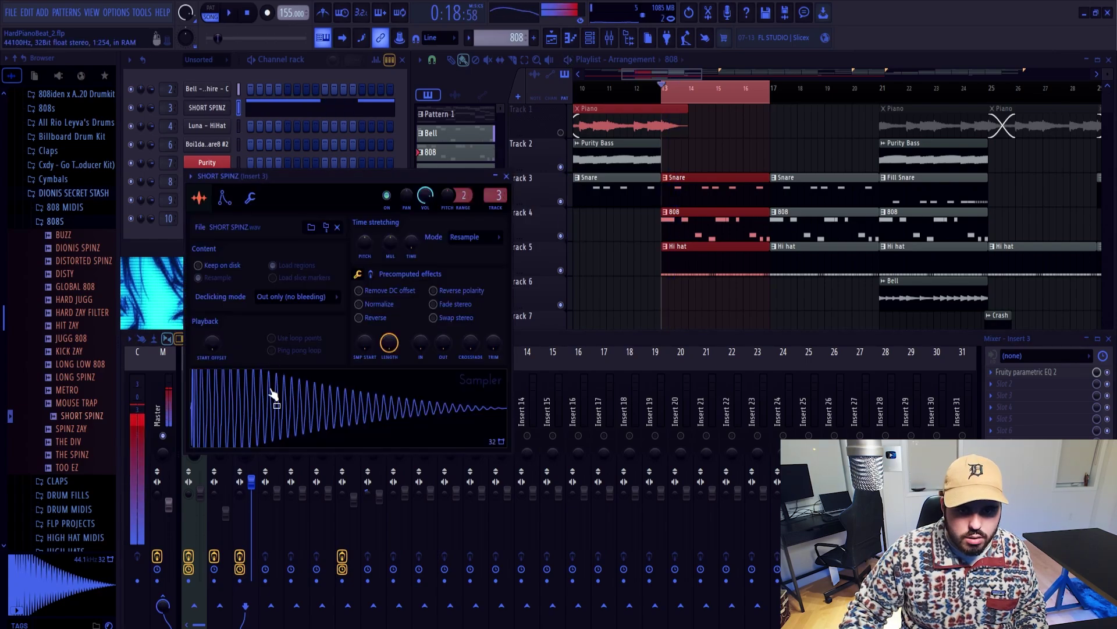
pyautogui.click(507, 176)
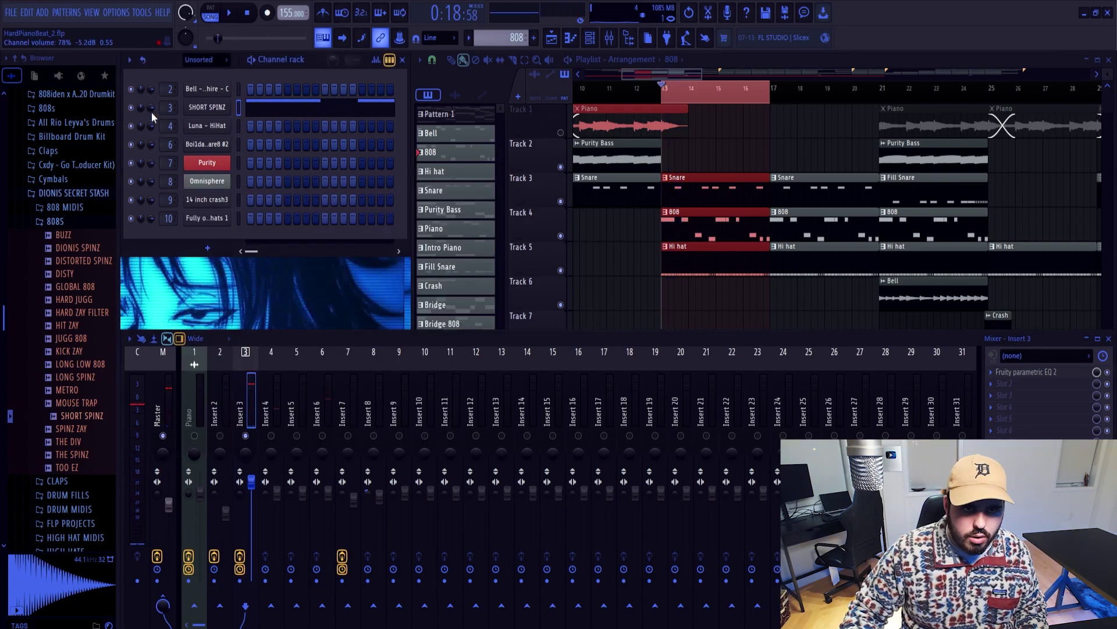
# Check the SHORT SPINZ notes, close the piano roll, set the mixer Insert 3 volume to 100%, and play the section.
pyautogui.click(320, 108)
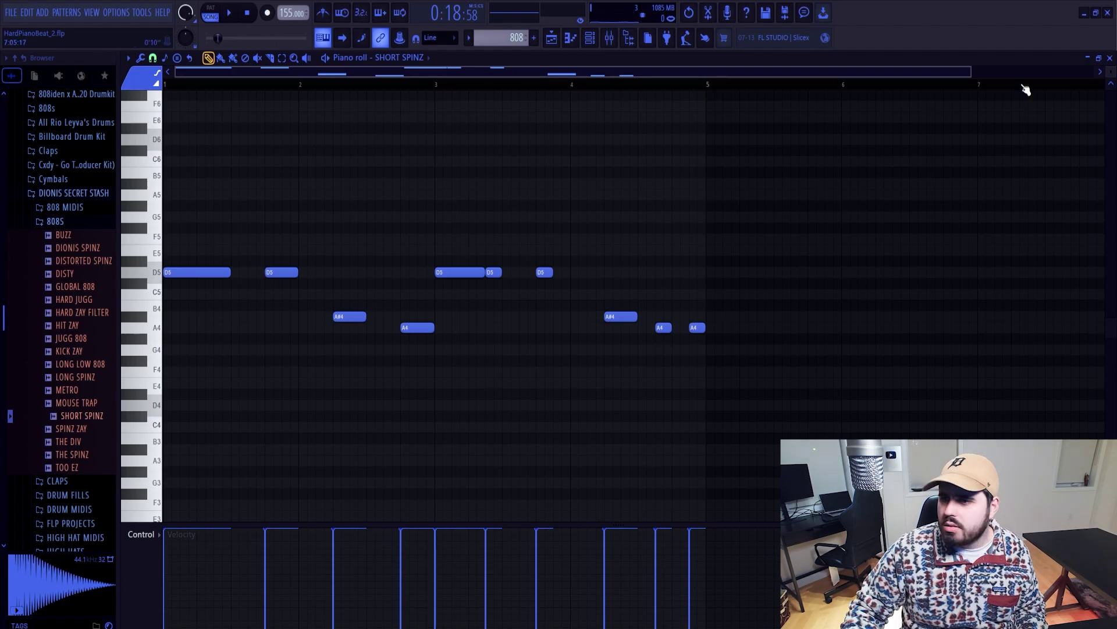
pyautogui.click(1110, 58)
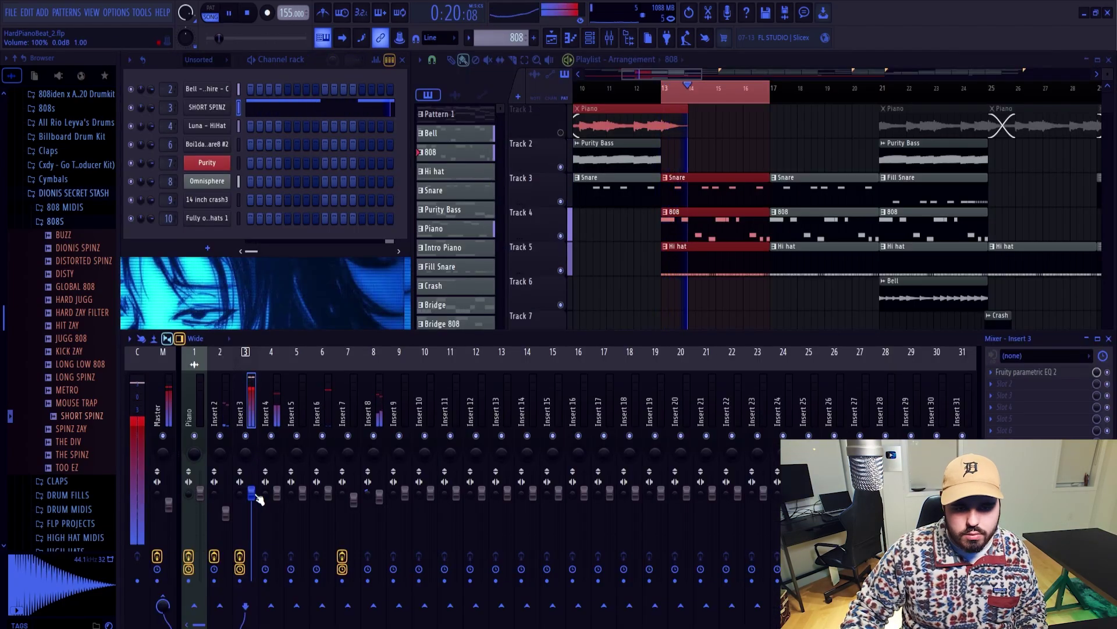
# Reopen the SHORT SPINZ notes in the piano roll and play the 808 pattern.
pyautogui.click(312, 107)
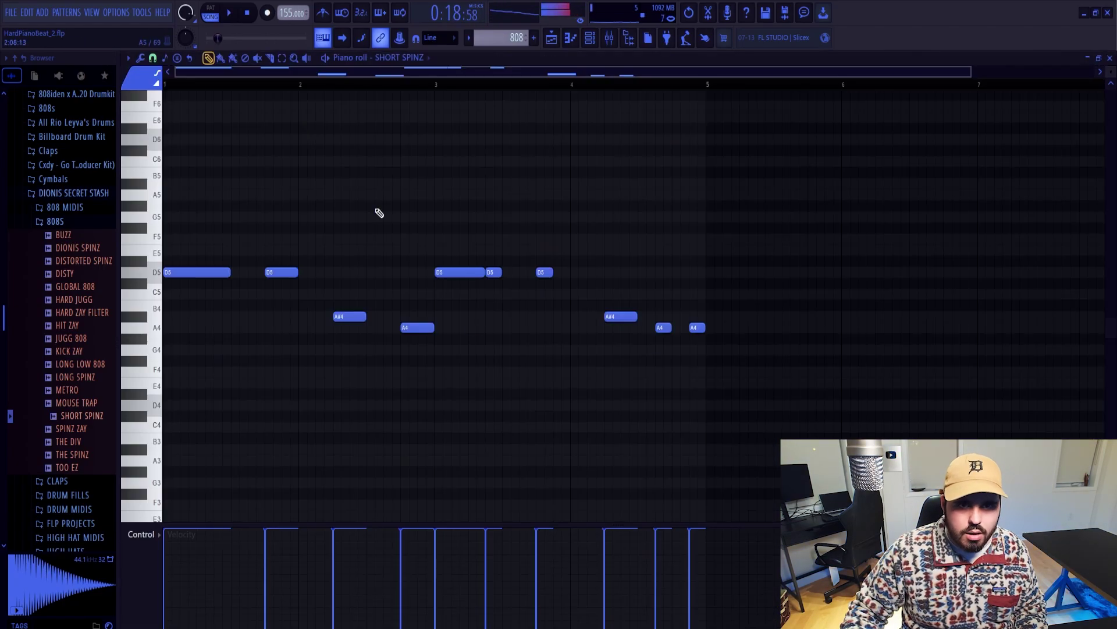
pyautogui.press('space')
pyautogui.scroll(3, 419, 249)
pyautogui.press('space')
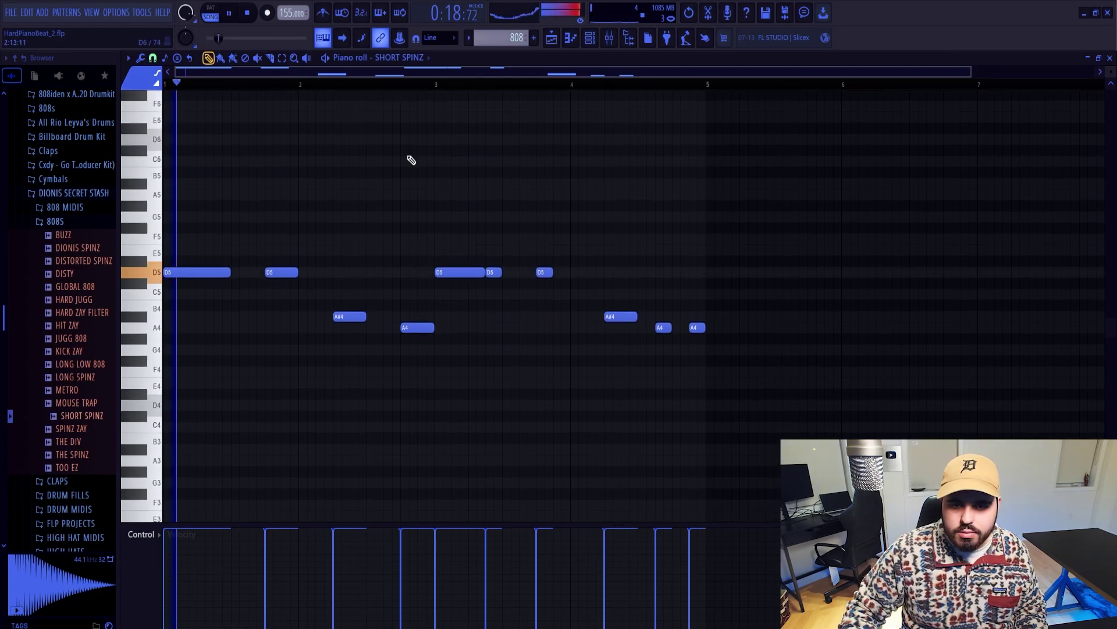
# Try replacing the A4 note before bar 3 with a roll of three short A4 notes at 1/3 beat snap, and play it.
pyautogui.moveTo(433, 329); pyautogui.dragTo(408, 336)
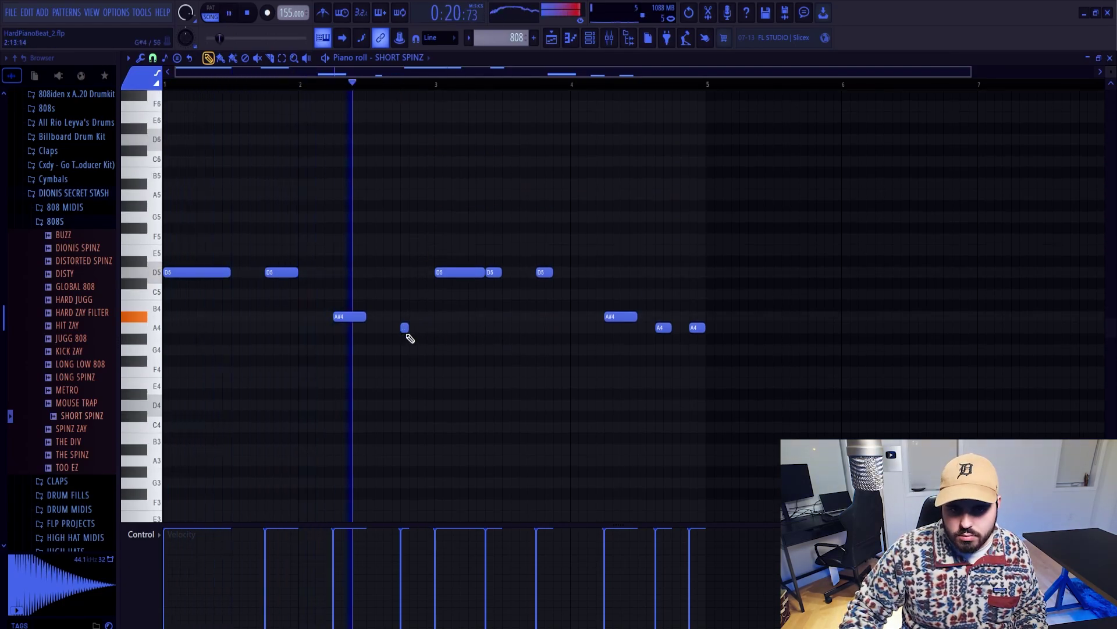
pyautogui.press('space')
pyautogui.click(153, 58)
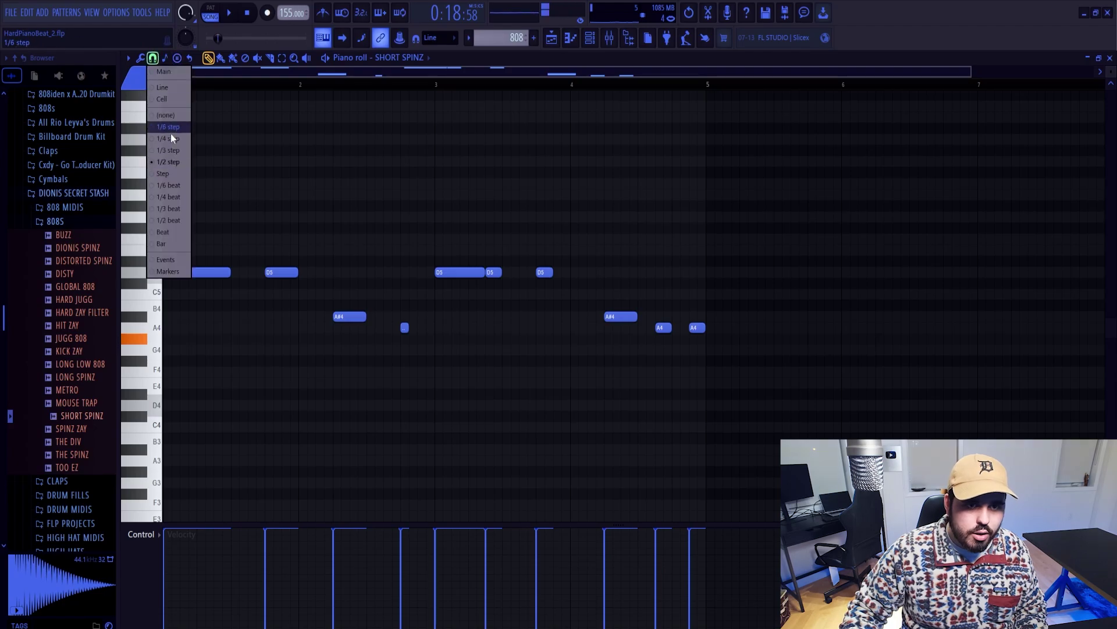
pyautogui.click(174, 209)
pyautogui.press('space')
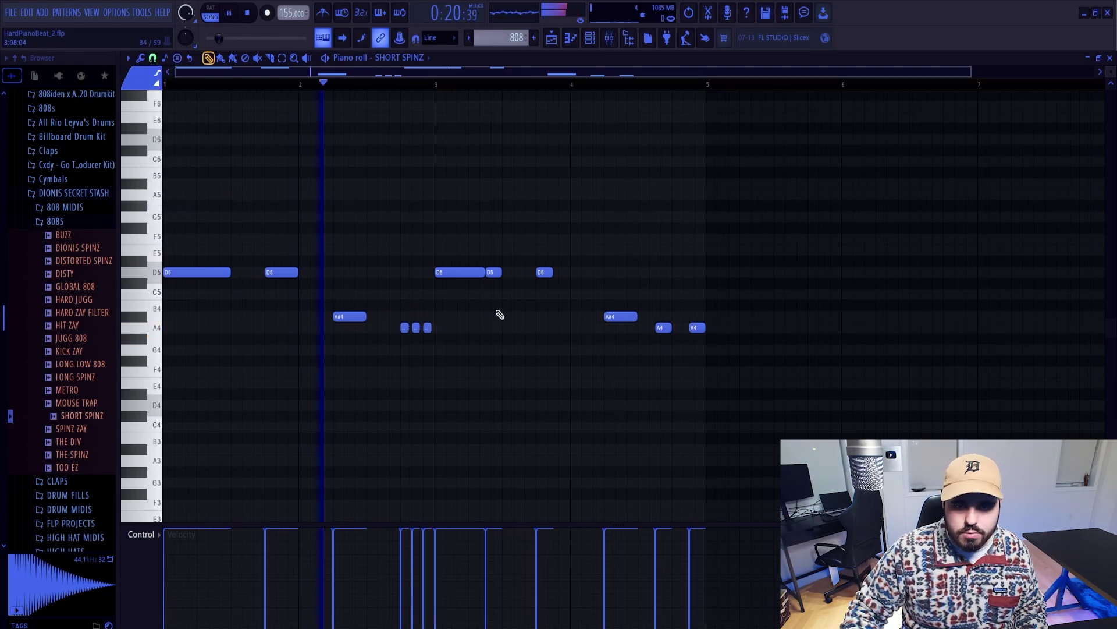
# Delete the two extra A4 notes before bar 3 and lengthen the remaining one into a single long note.
pyautogui.press('space')
pyautogui.rightClick(416, 328)
pyautogui.rightClick(427, 328)
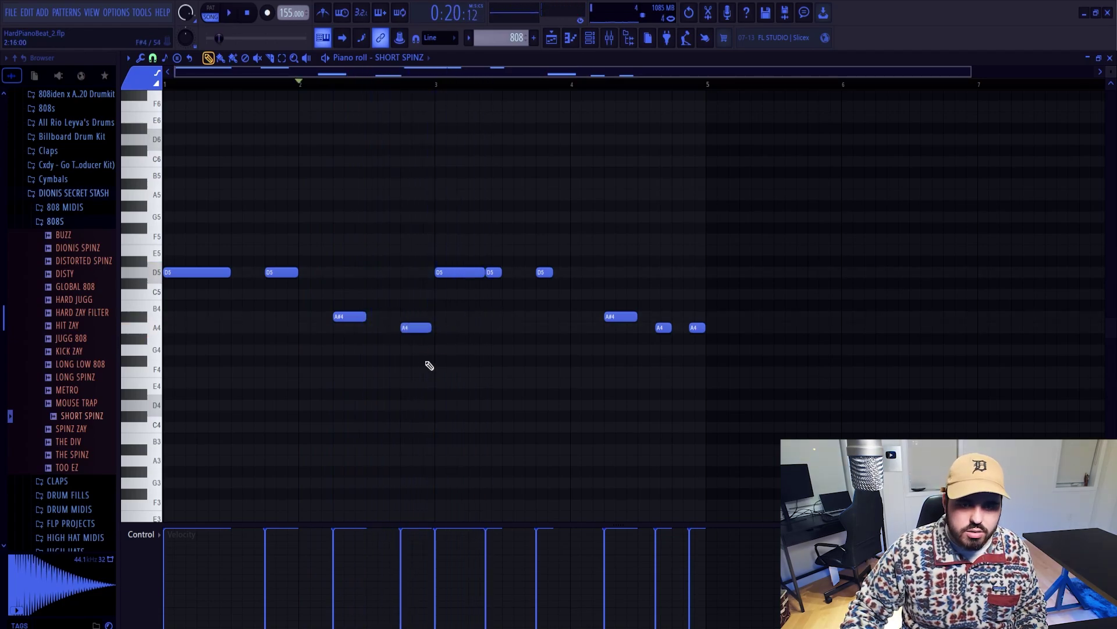